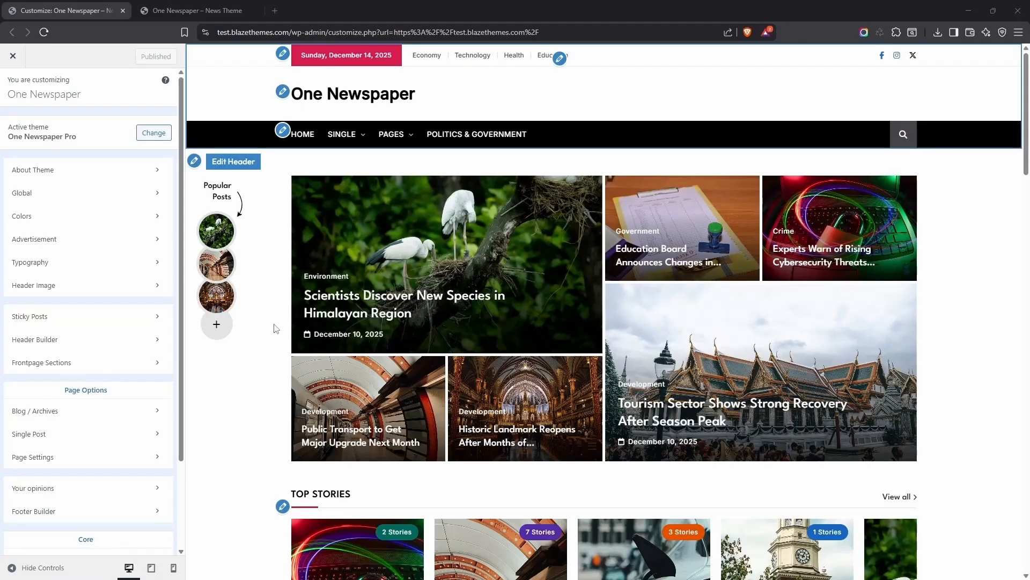
# - In the header builder, remove Date Time and Secondary Menu from the first row and move the Search widget into their place
pyautogui.click(236, 168)
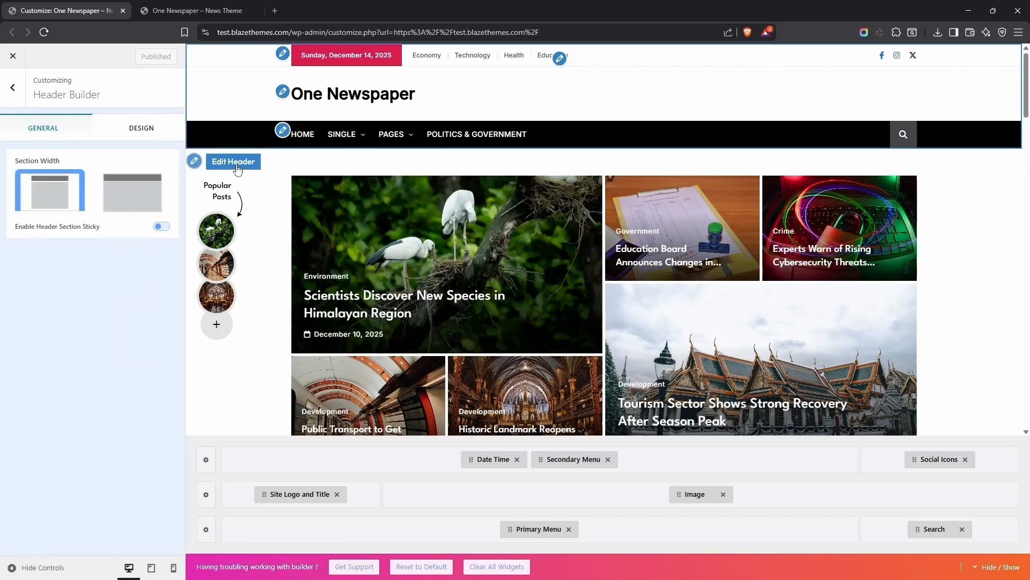
pyautogui.click(518, 460)
pyautogui.click(575, 460)
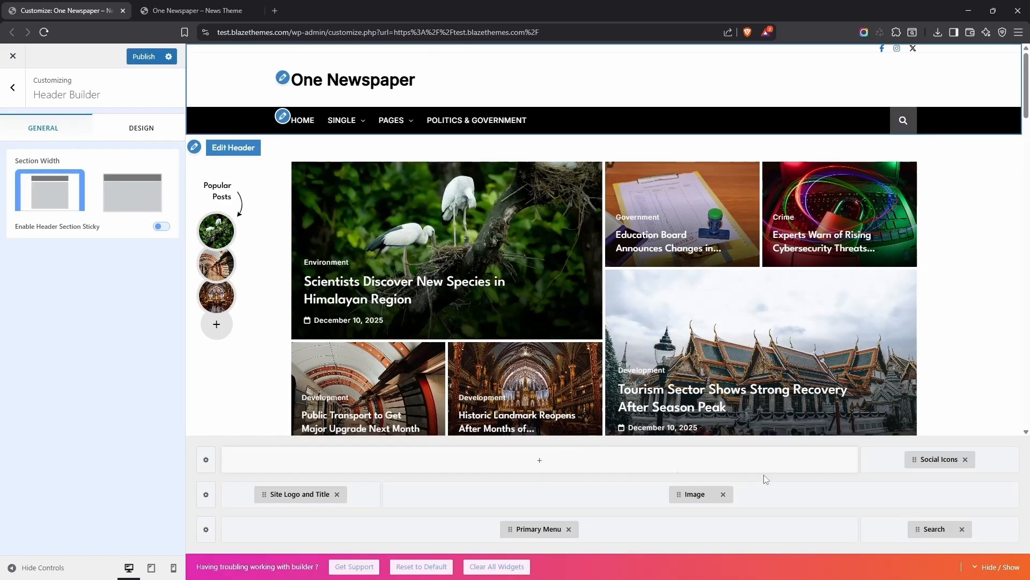
pyautogui.moveTo(903, 529); pyautogui.dragTo(621, 472)
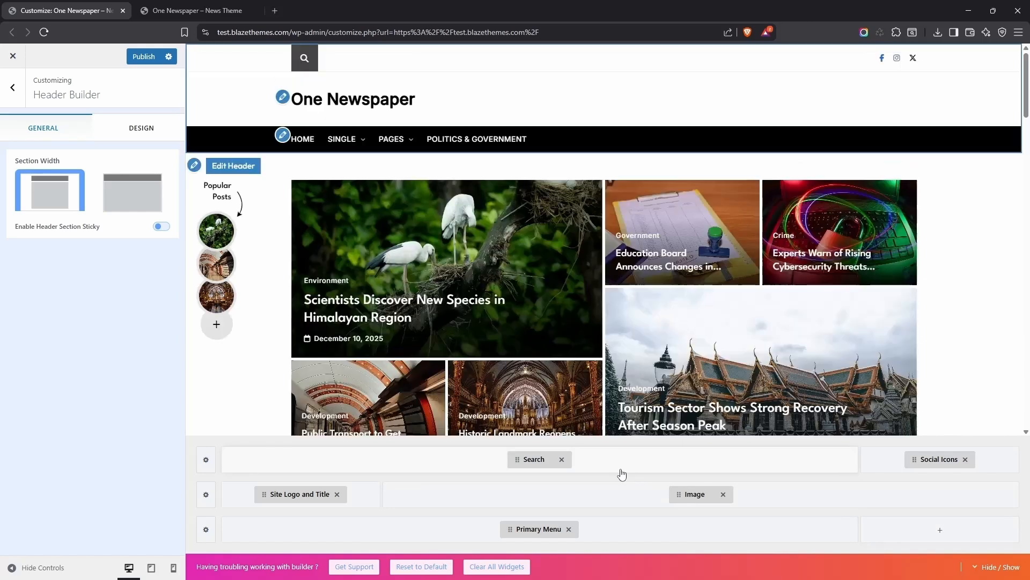
# - Split the first header row into 3 columns, with Social Icons in the third column and a Secondary Menu in the second
pyautogui.click(204, 461)
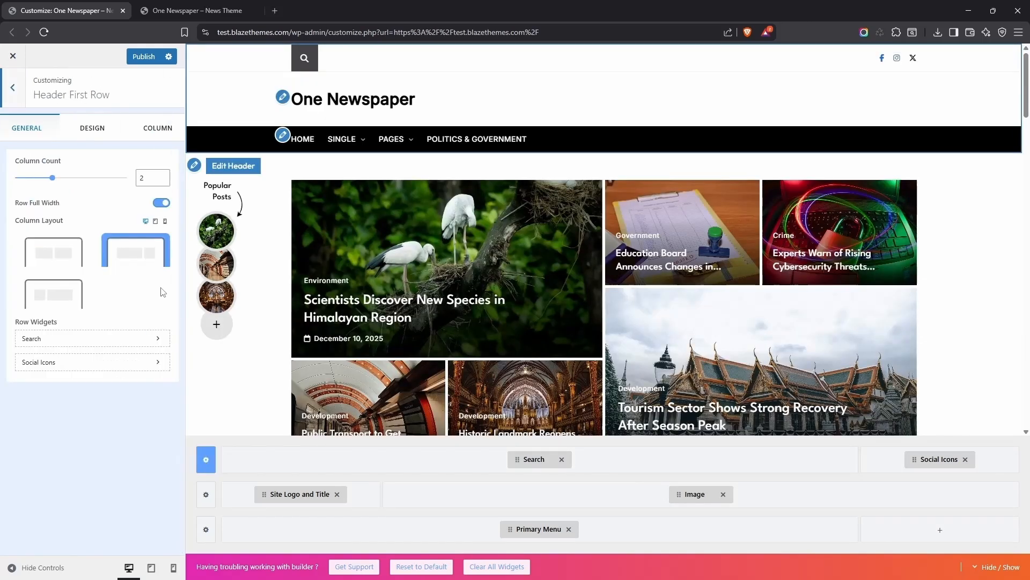
pyautogui.click(162, 175)
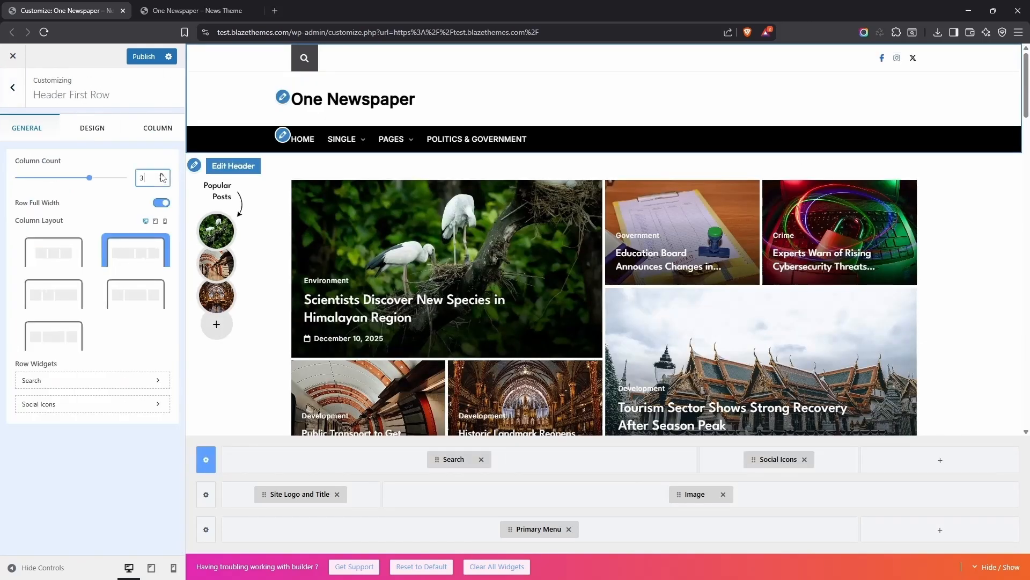
pyautogui.moveTo(778, 458); pyautogui.dragTo(880, 464)
pyautogui.click(781, 461)
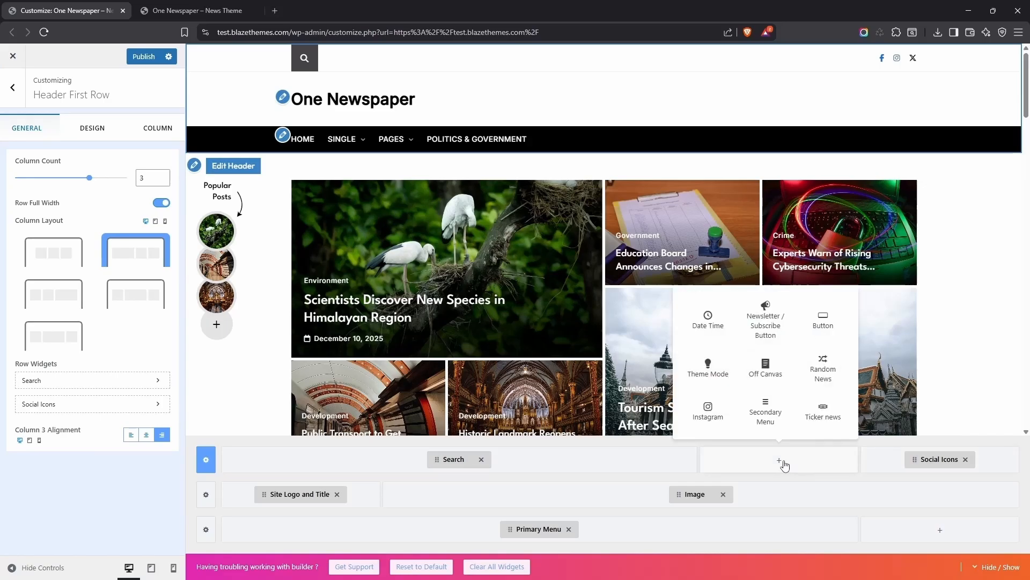
pyautogui.click(764, 412)
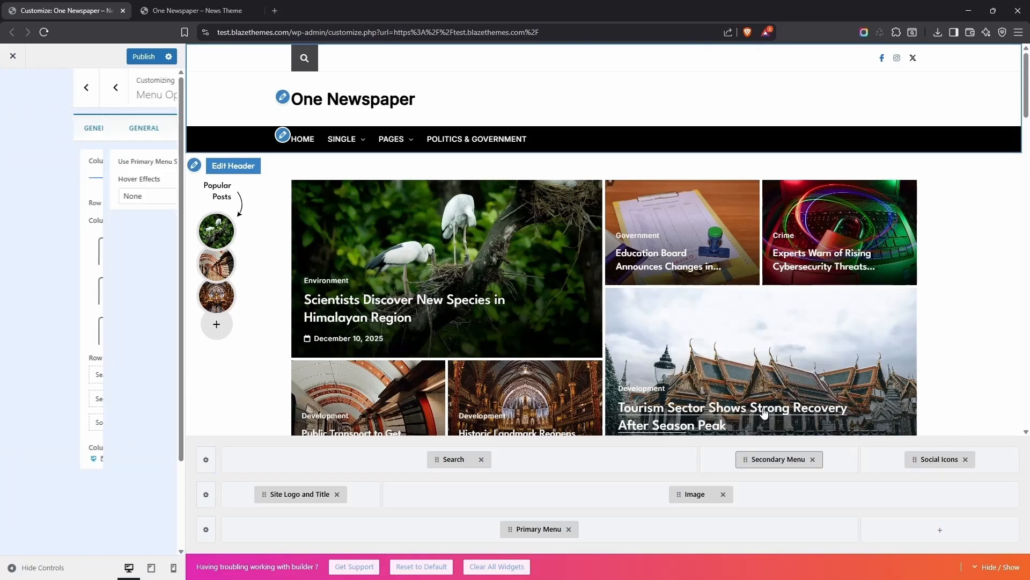
# - Give the first header row the column layout with the wide middle column and center-align column 2
pyautogui.click(206, 459)
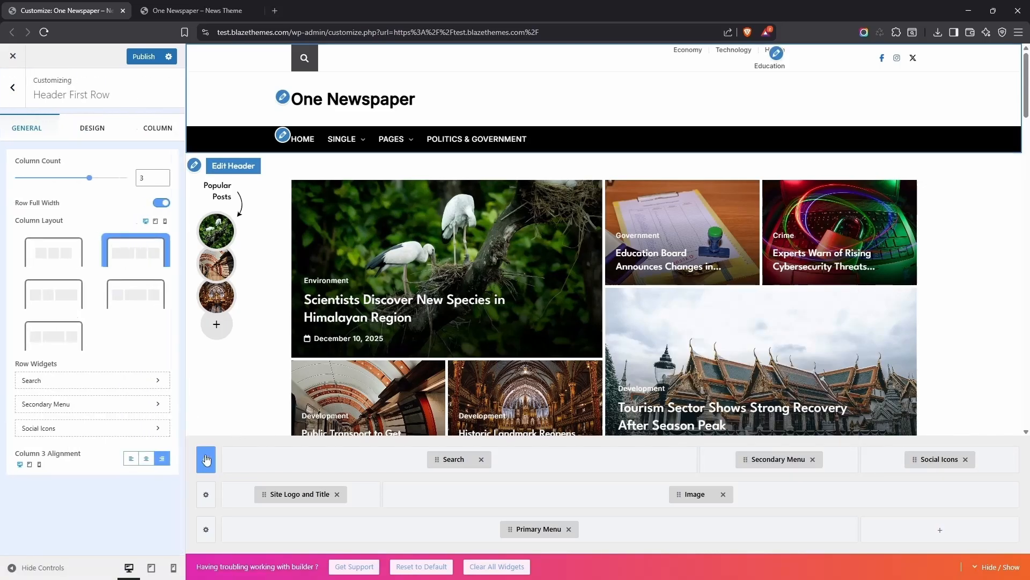
pyautogui.click(137, 299)
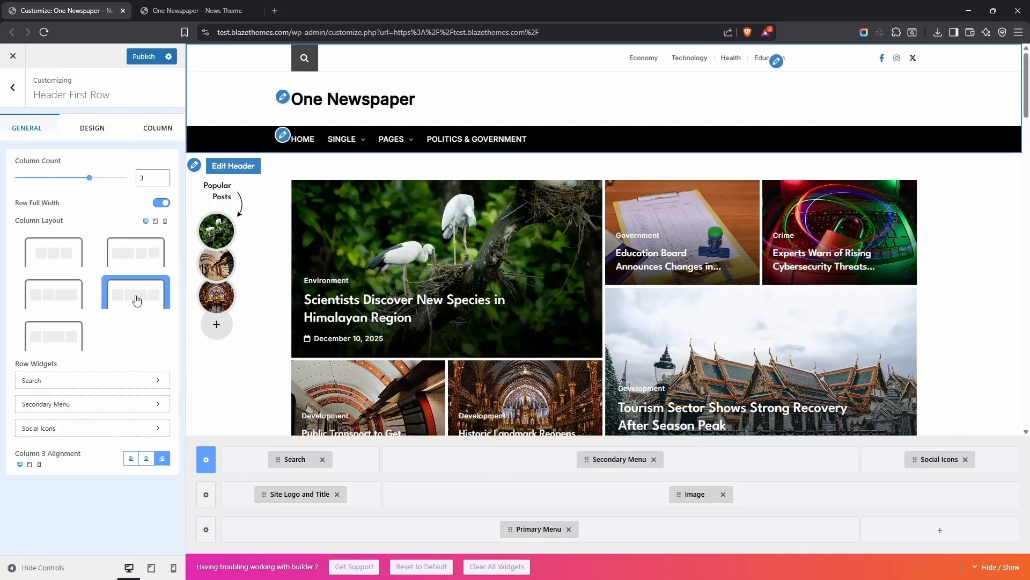
pyautogui.click(155, 129)
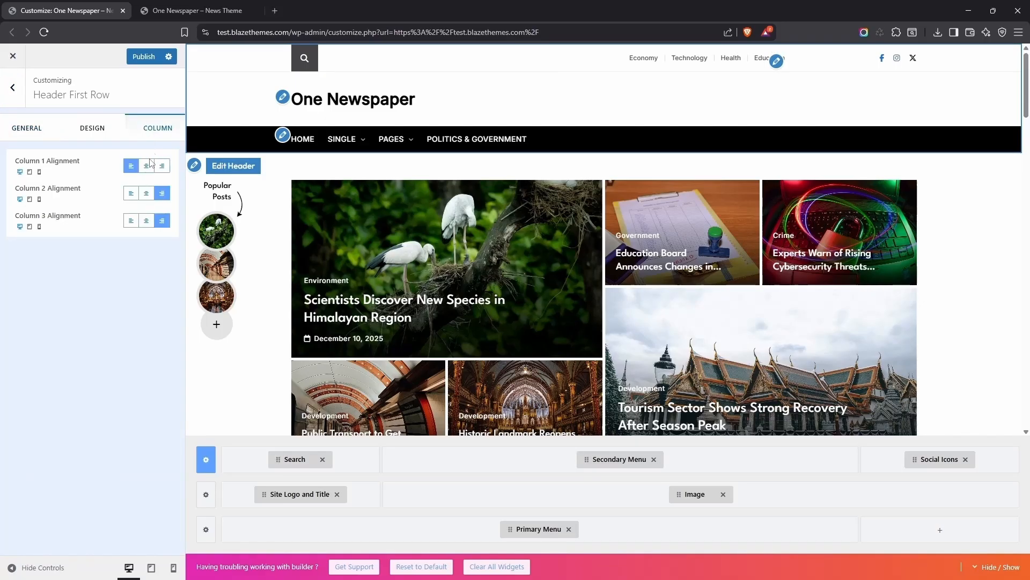
pyautogui.click(149, 194)
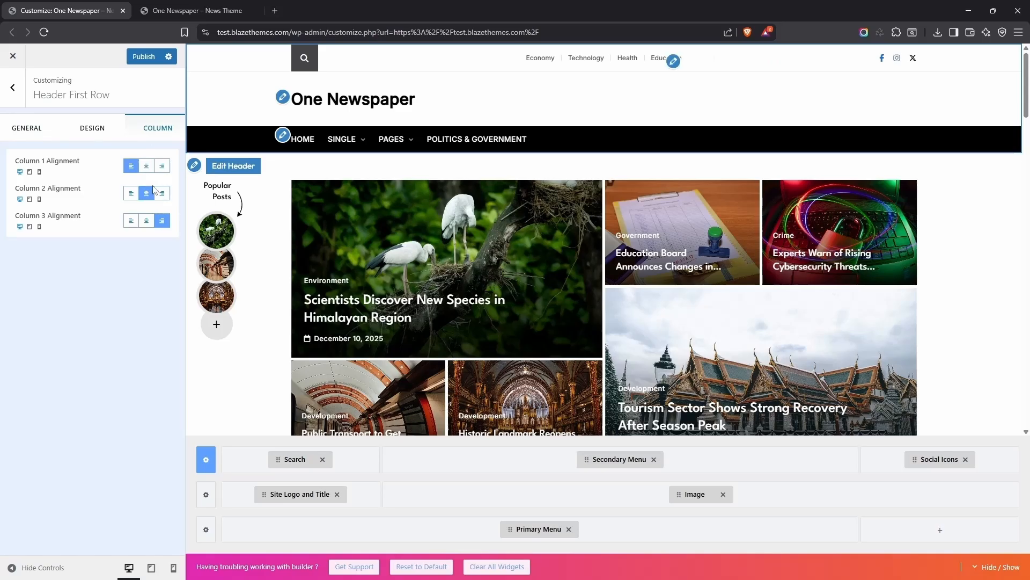
# - Switch the Search widget to Search Popup Layout Two and preview the search popup on the page
pyautogui.click(287, 461)
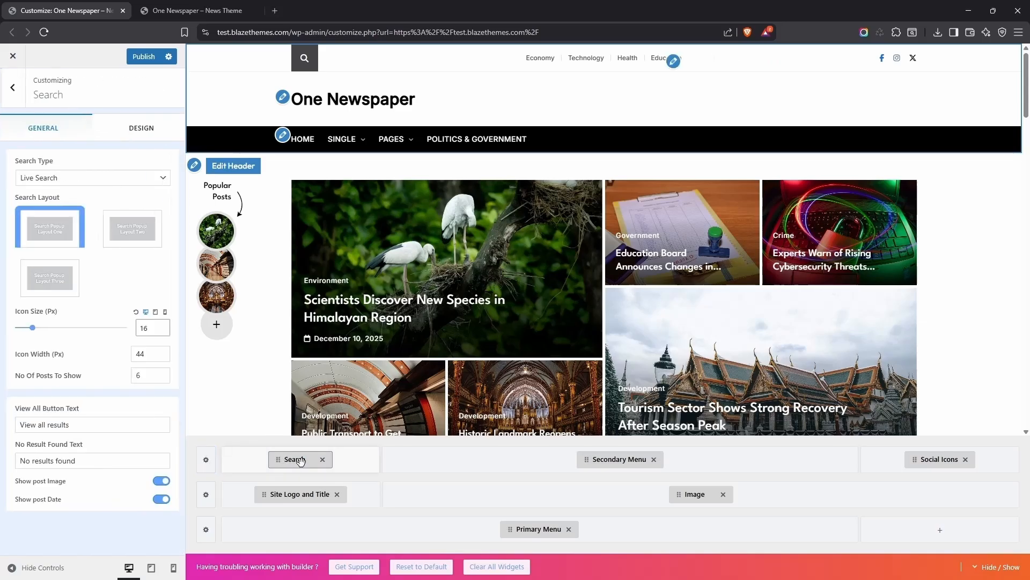
pyautogui.click(132, 228)
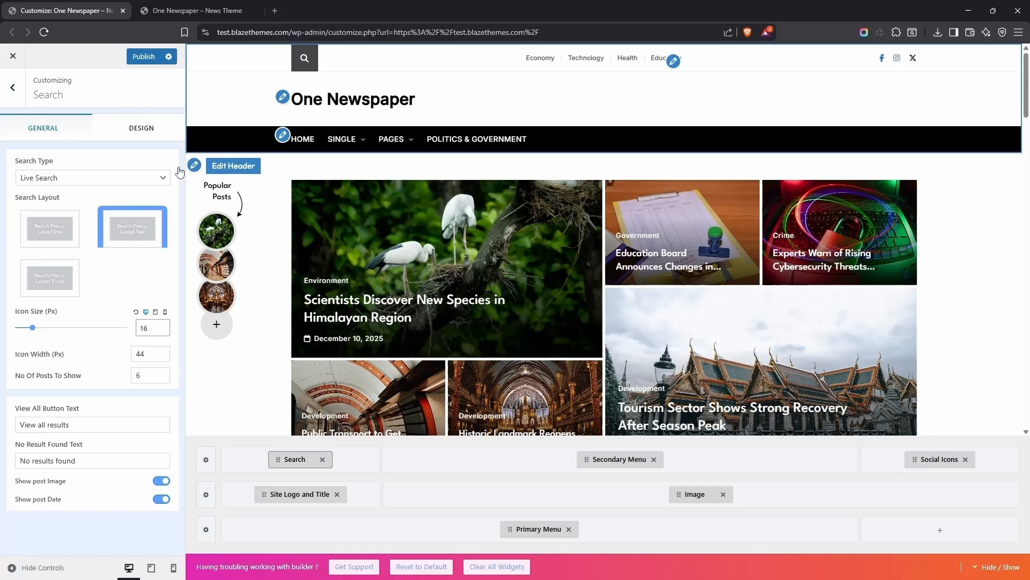
pyautogui.click(299, 54)
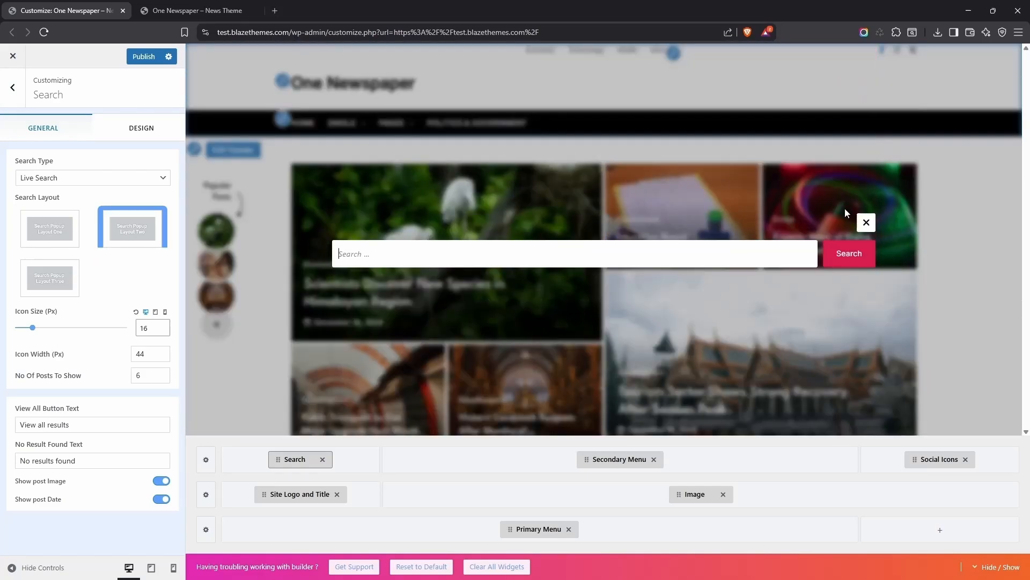
pyautogui.click(866, 222)
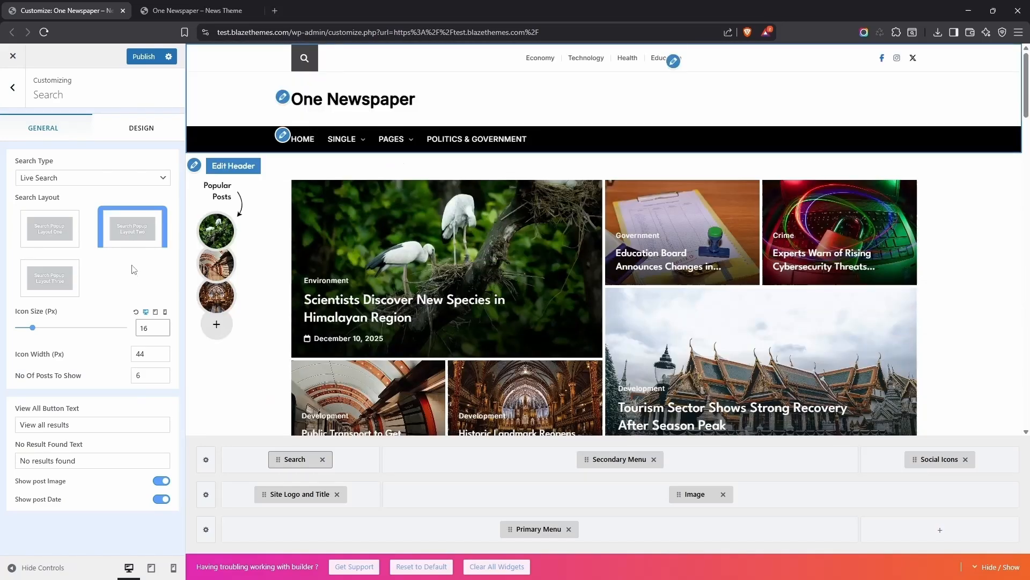
# - Set the search icon width to 16 px and make its normal and hover backgrounds fully transparent
pyautogui.doubleClick(141, 354)
pyautogui.write('16')
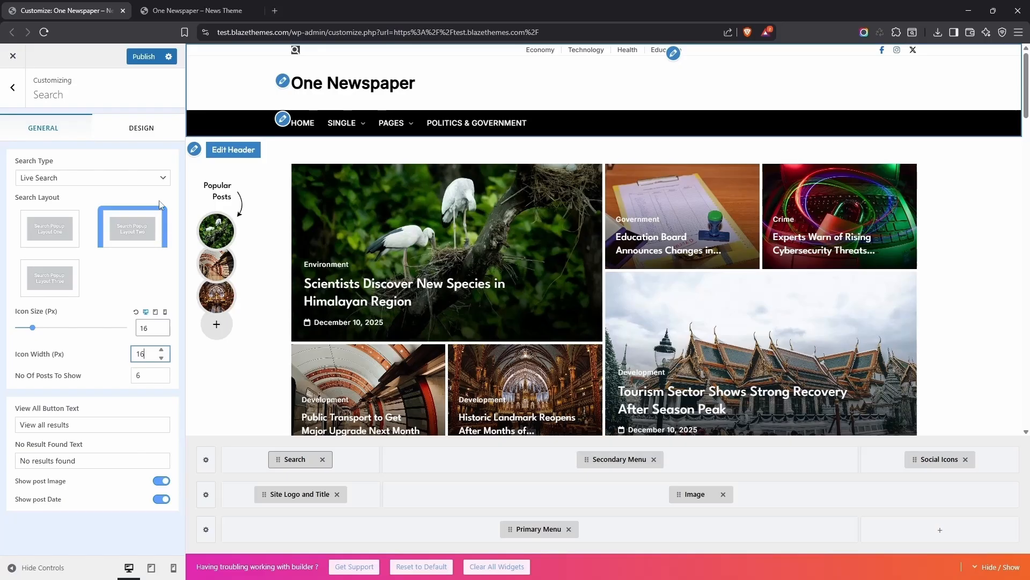
pyautogui.click(145, 131)
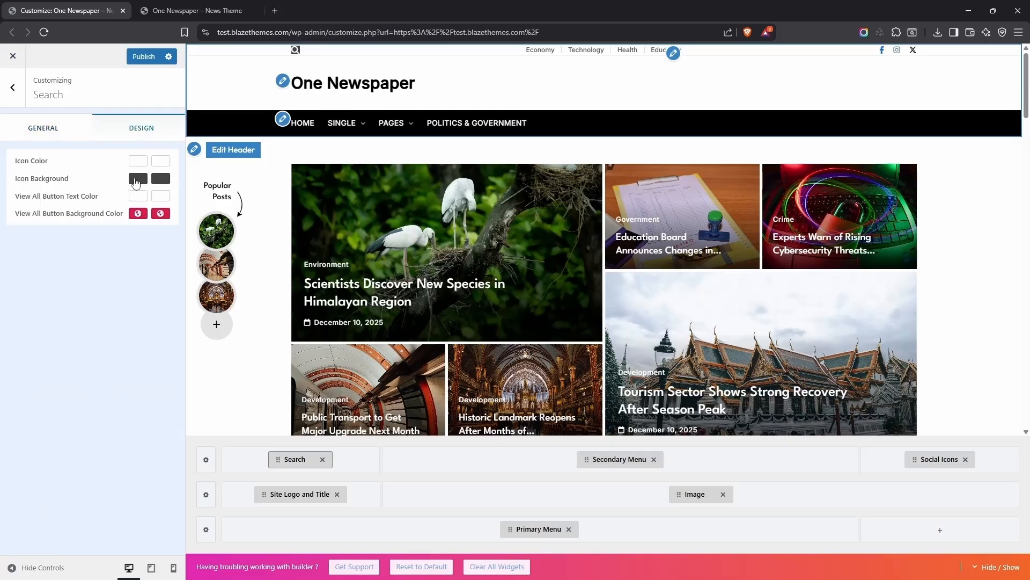
pyautogui.click(135, 180)
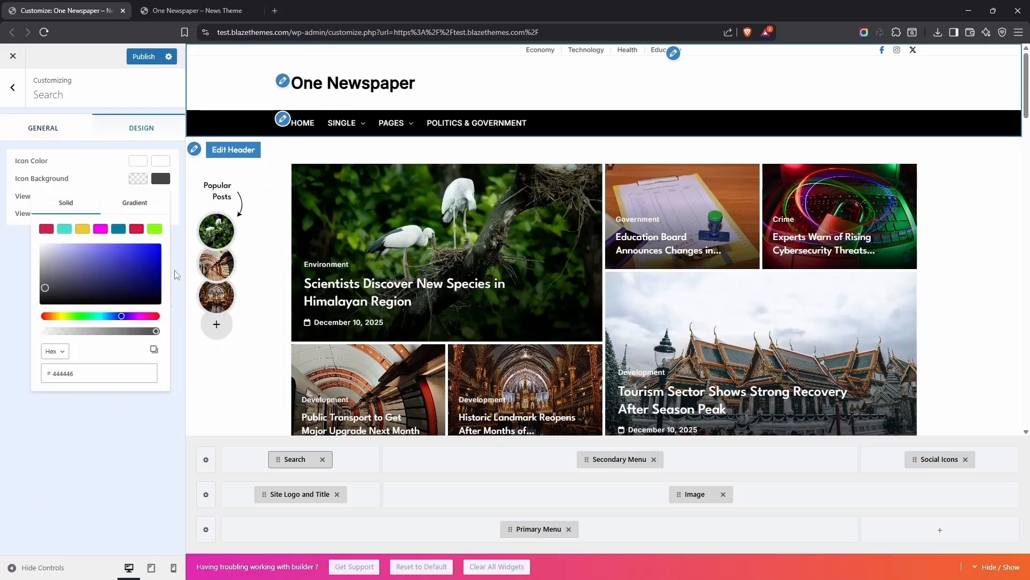
pyautogui.moveTo(36, 346); pyautogui.dragTo(27, 345)
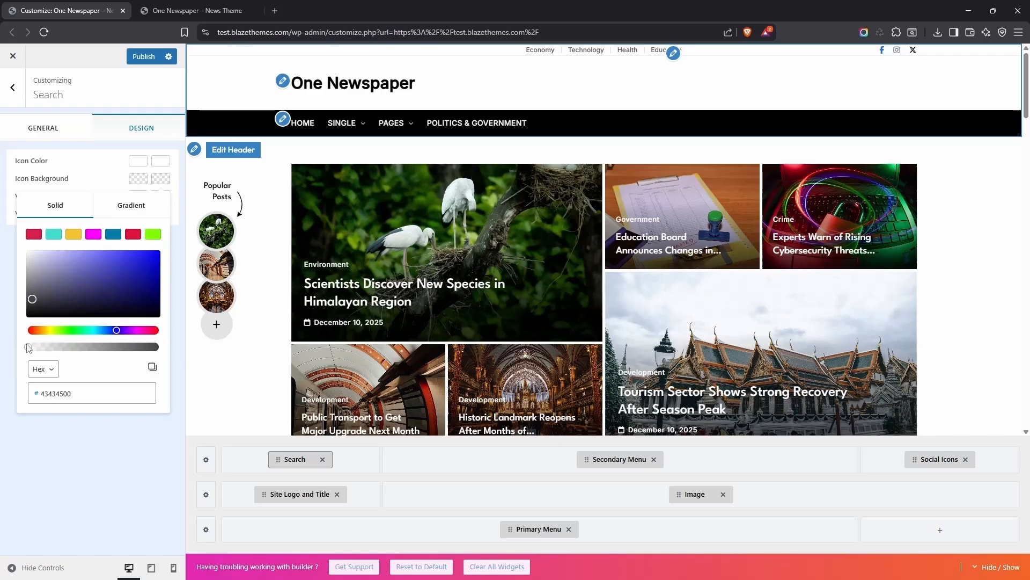
# - Set the search icon color to black (000000) and its hover color to the D71D4F preset
pyautogui.click(138, 161)
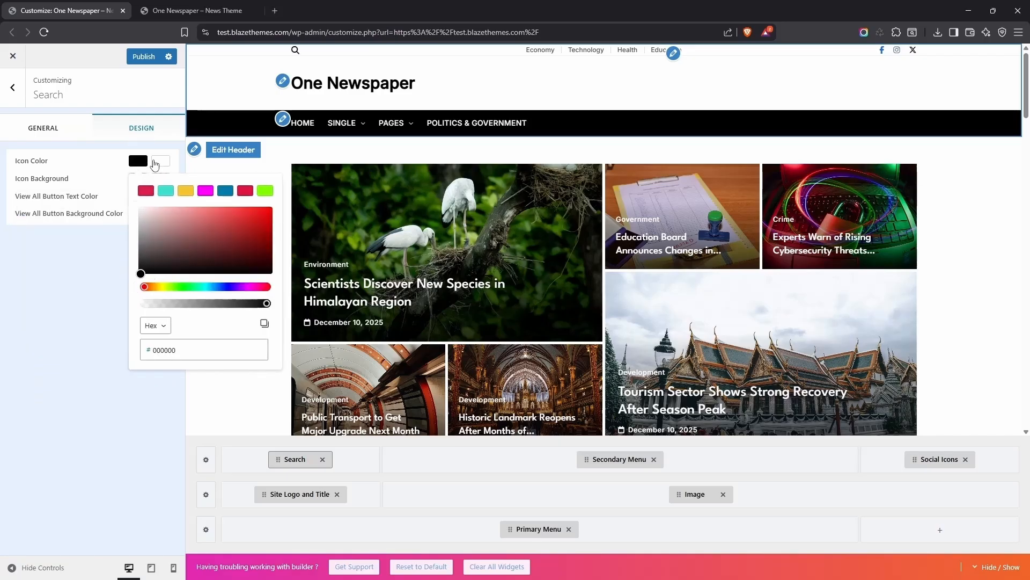
pyautogui.click(160, 161)
pyautogui.click(37, 192)
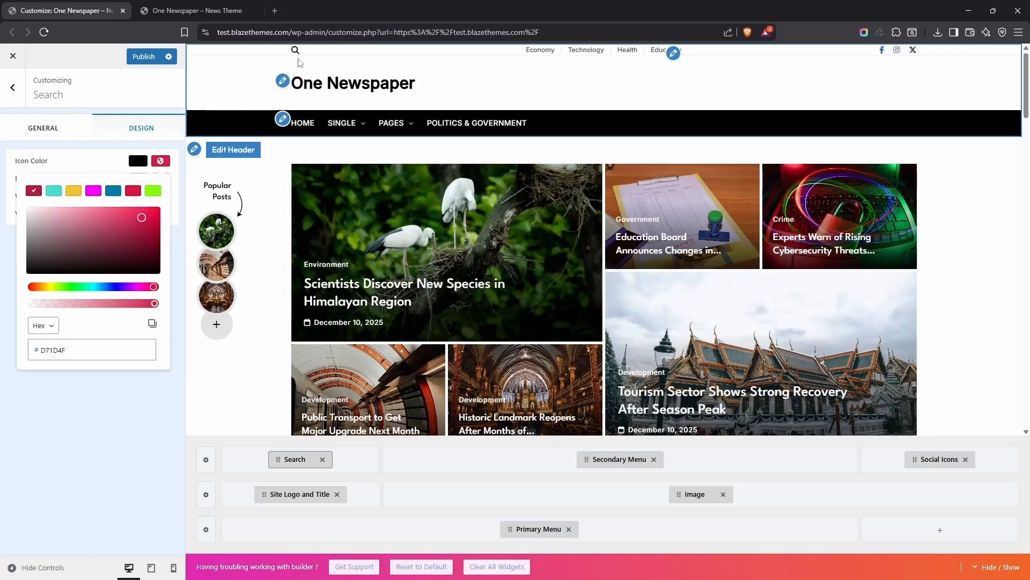
pyautogui.click(103, 165)
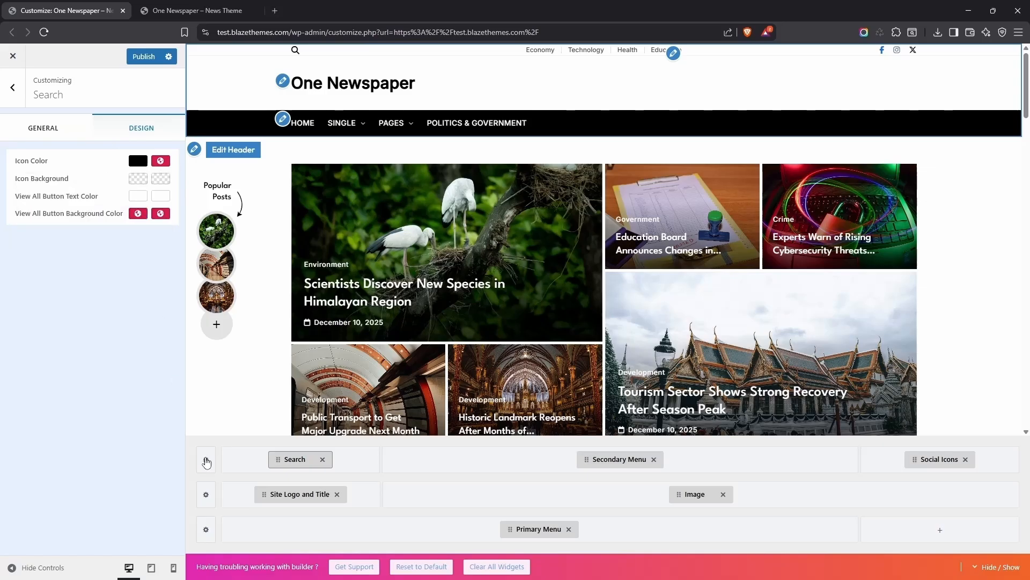
# - Give the first header row a solid border of 1 px on the bottom side only, with 0 on the others
pyautogui.click(207, 460)
pyautogui.click(100, 133)
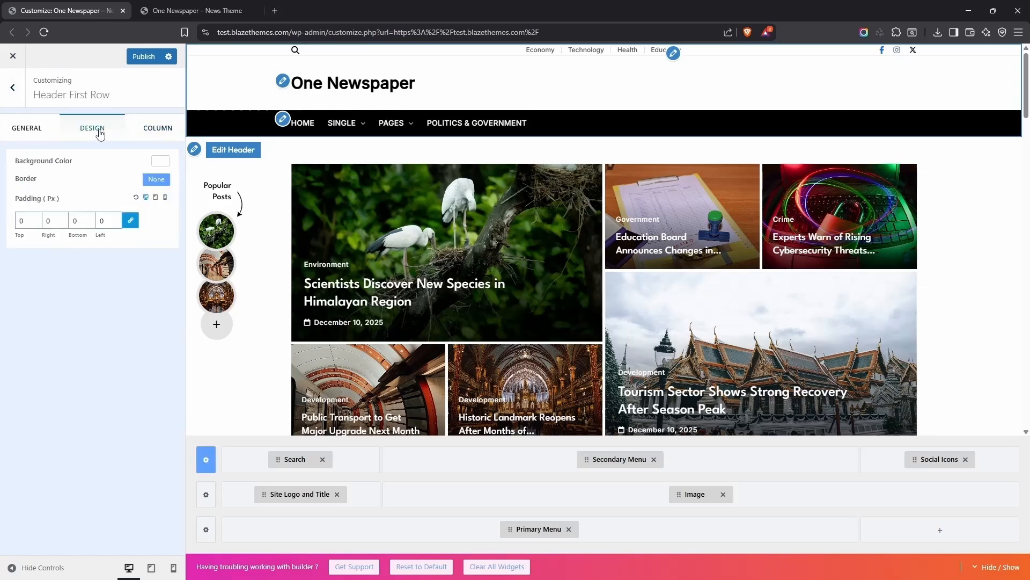
pyautogui.click(156, 179)
pyautogui.click(154, 236)
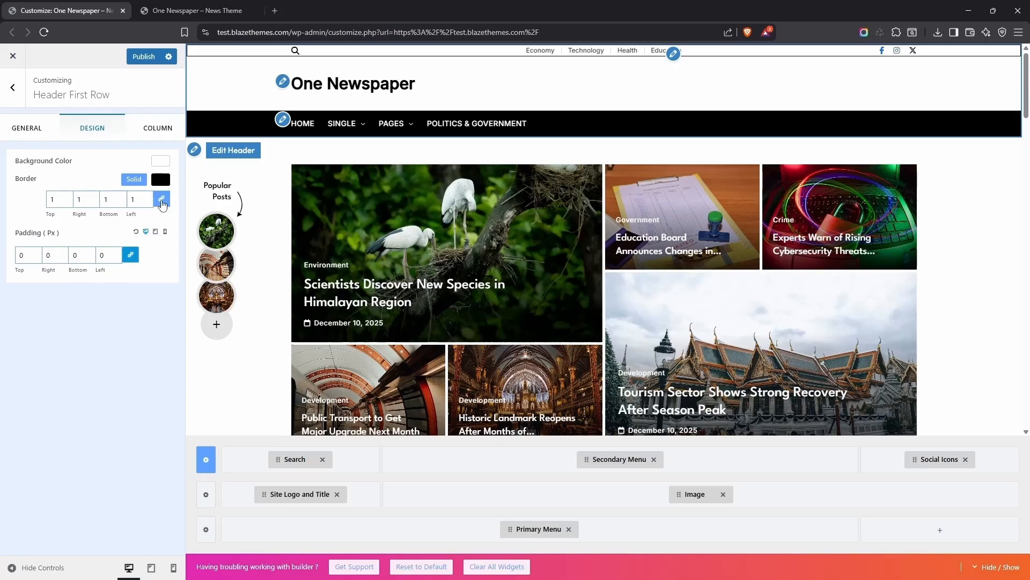
pyautogui.click(145, 203)
pyautogui.click(161, 199)
pyautogui.click(118, 195)
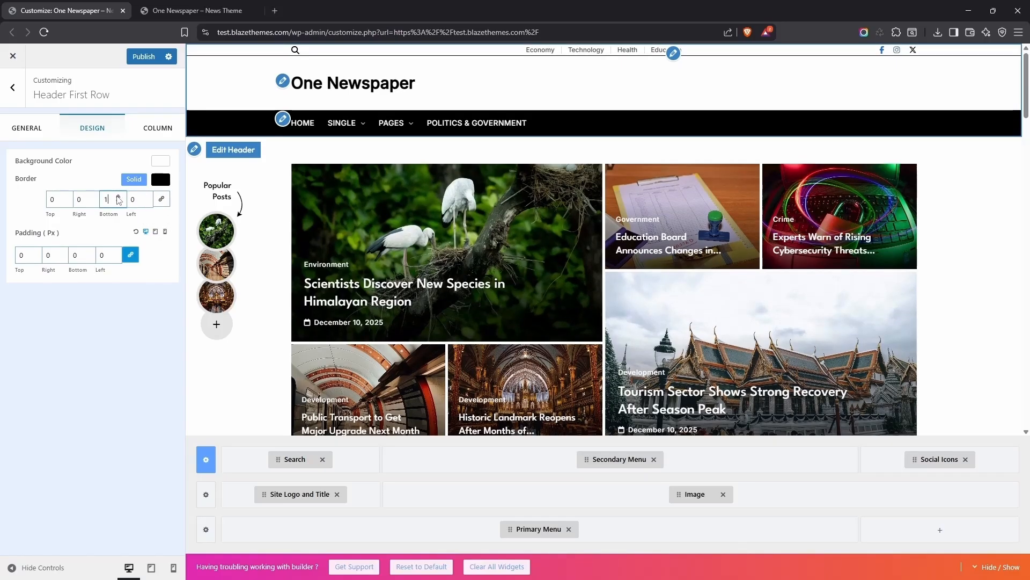
# - Set the first header row's border color to light gray F1F1F1
pyautogui.click(160, 182)
pyautogui.moveTo(28, 234); pyautogui.dragTo(24, 229)
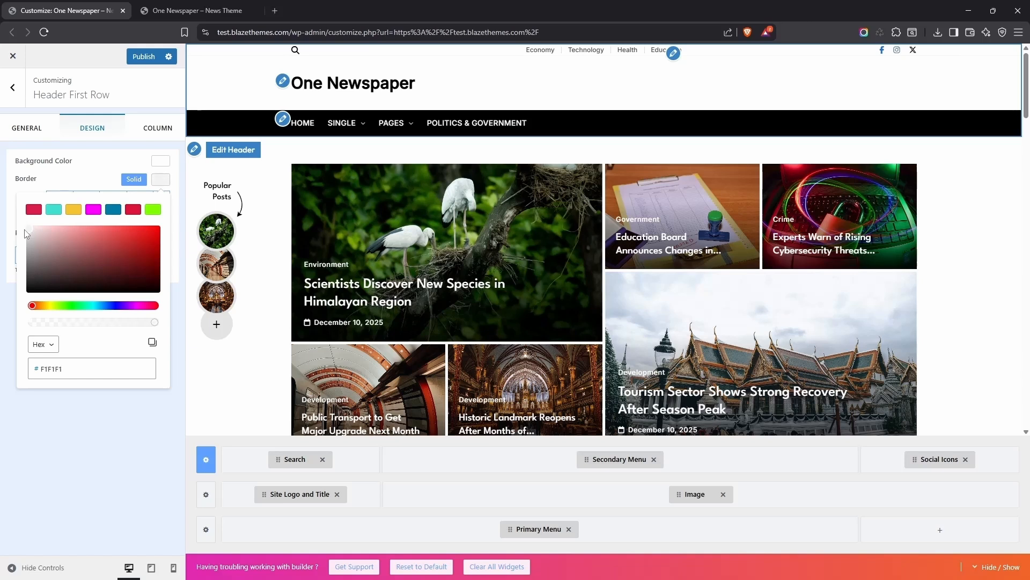
pyautogui.click(70, 183)
# - Unlink the first header row's padding values and set the top and bottom padding to 8 px
pyautogui.click(130, 254)
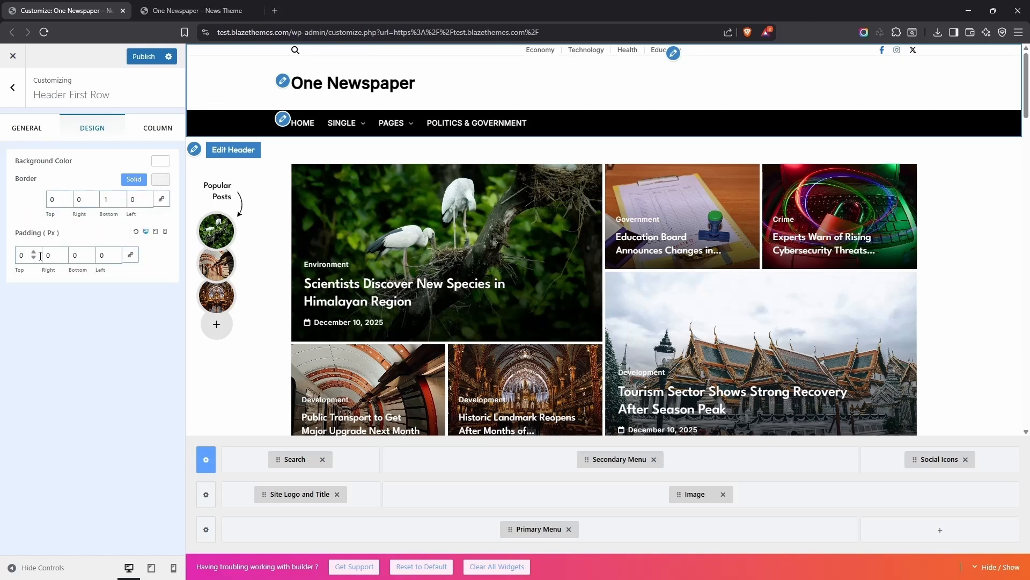
pyautogui.doubleClick(33, 255)
pyautogui.write('6')
pyautogui.click(33, 251)
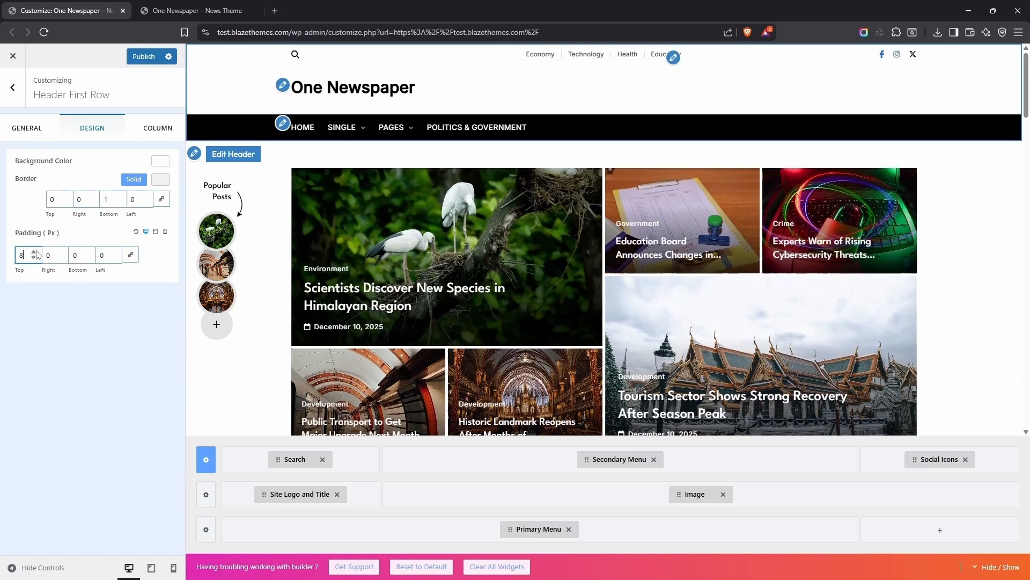
pyautogui.click(87, 252)
pyautogui.click(87, 253)
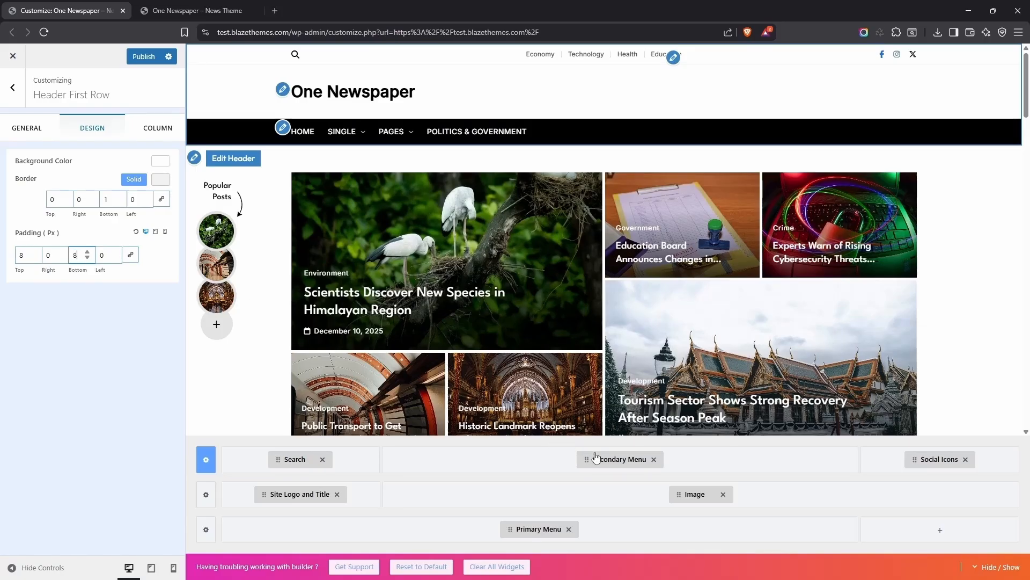
# - Try the Typography 2 preset on the Secondary Menu, and replace it with custom typography using the Outfit font
pyautogui.click(615, 460)
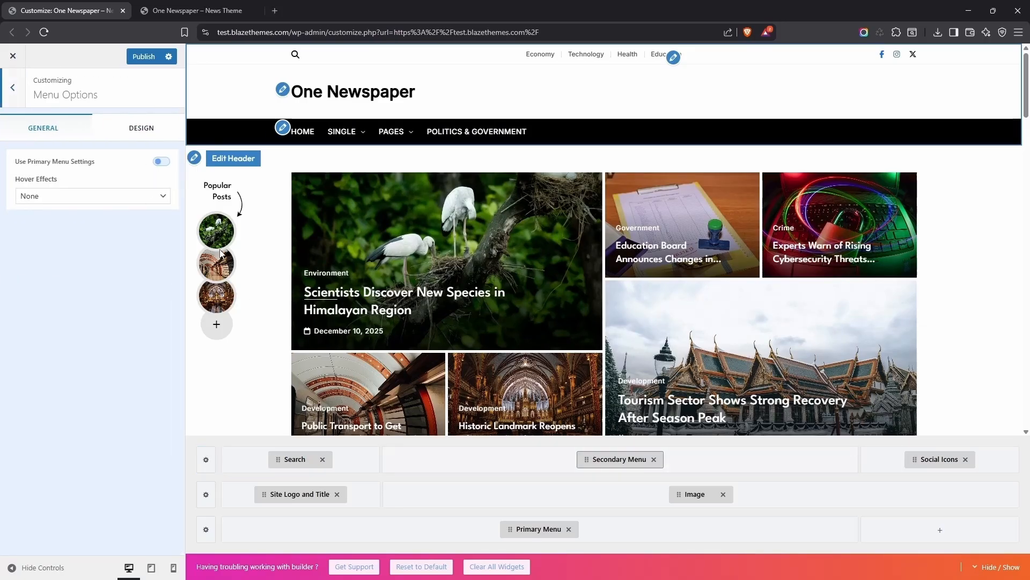
pyautogui.click(138, 135)
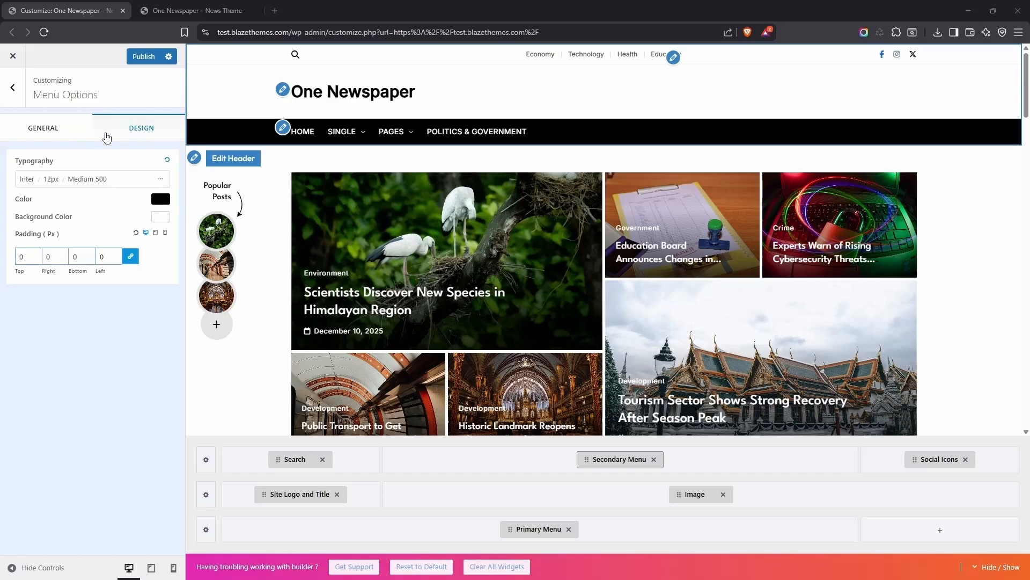
pyautogui.click(57, 181)
pyautogui.click(130, 212)
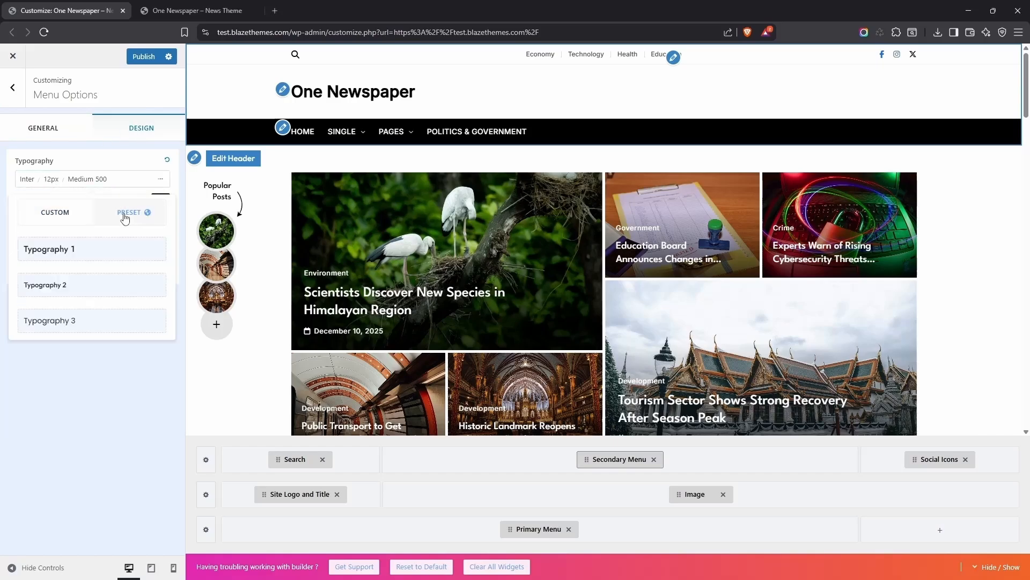
pyautogui.click(84, 259)
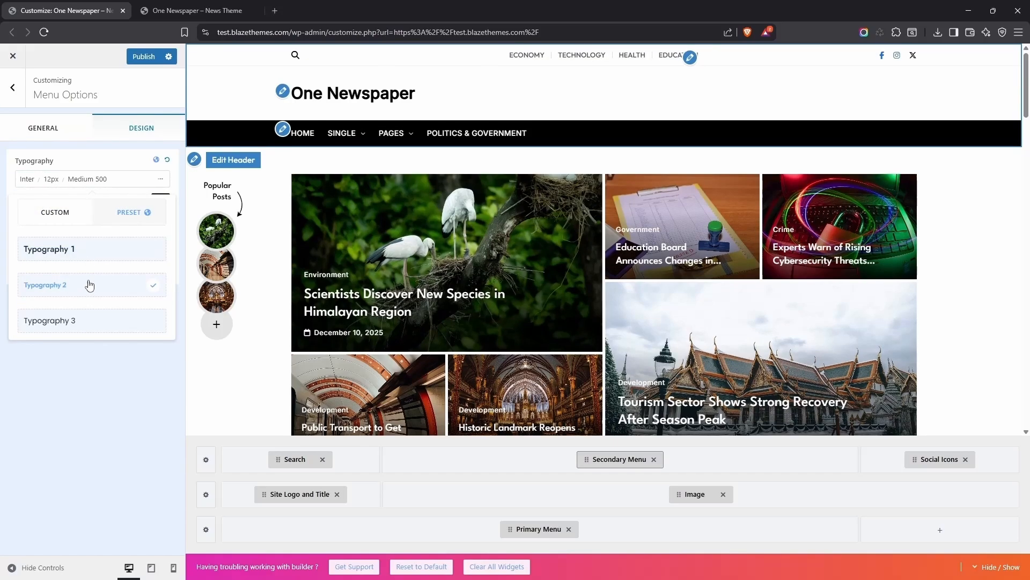
pyautogui.click(55, 212)
pyautogui.click(69, 248)
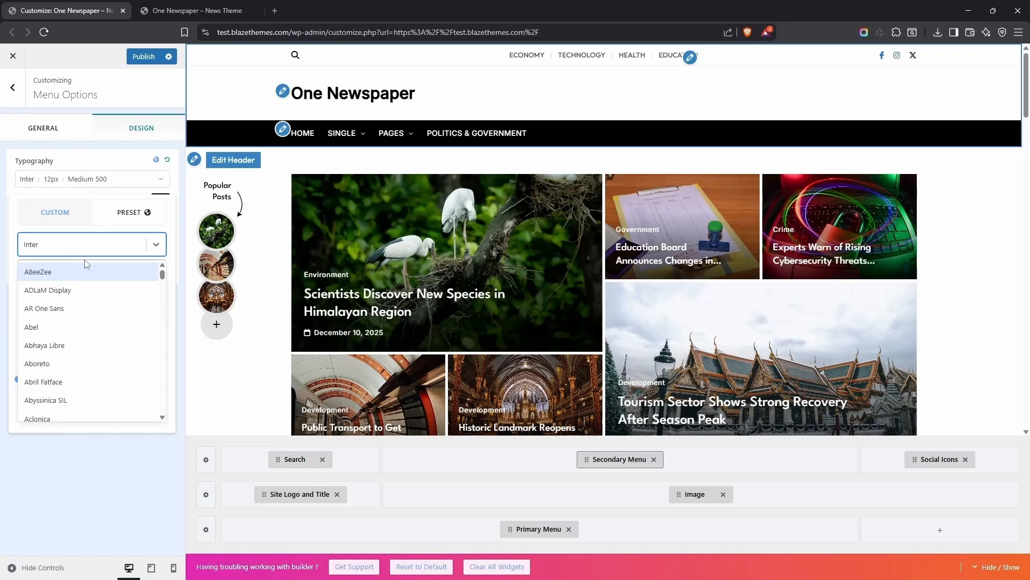
pyautogui.write('outfi')
pyautogui.click(86, 264)
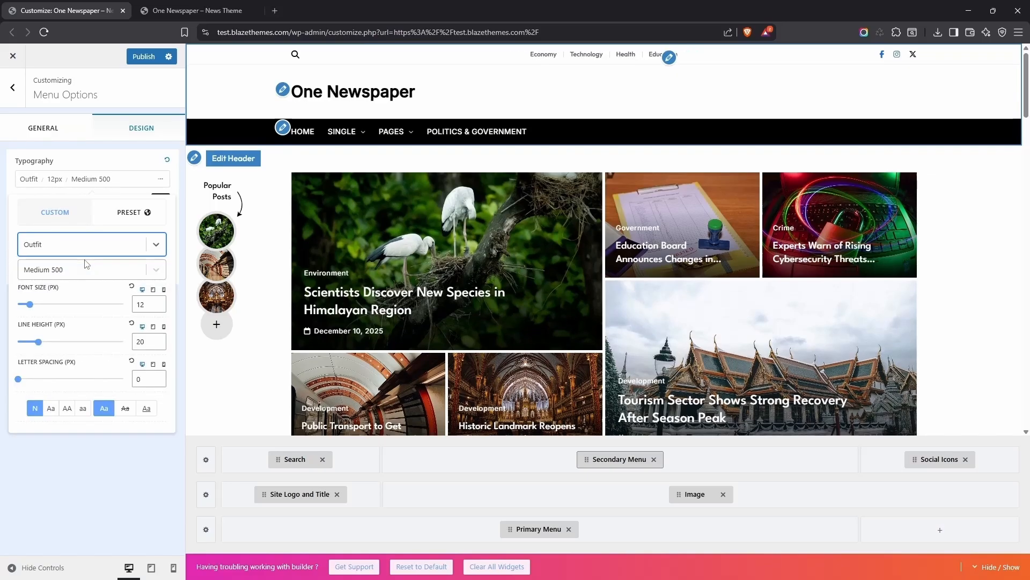
# - Set the Secondary Menu typography to Regular 400 weight and a 13 px font size
pyautogui.click(86, 269)
pyautogui.click(75, 366)
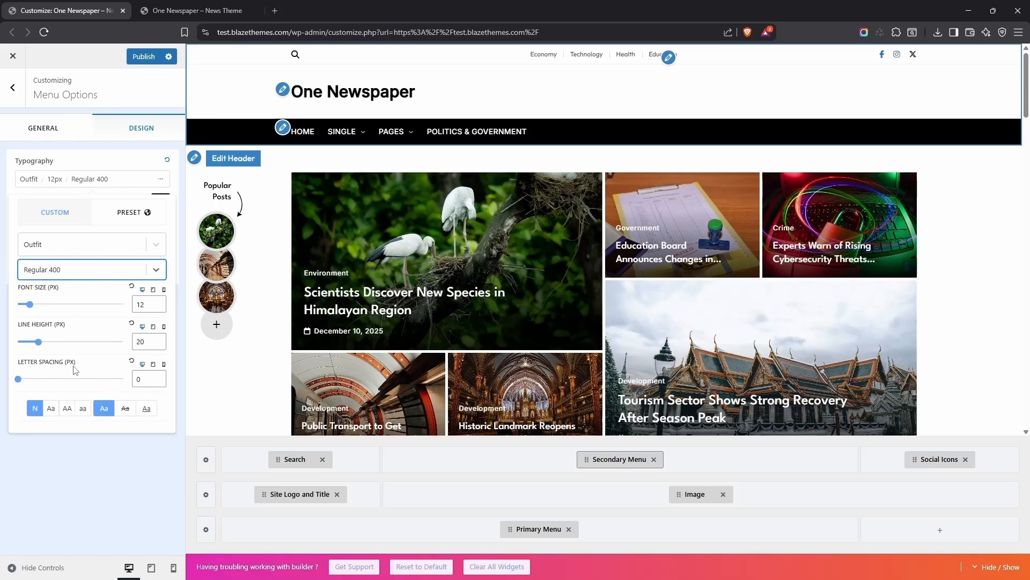
pyautogui.click(158, 302)
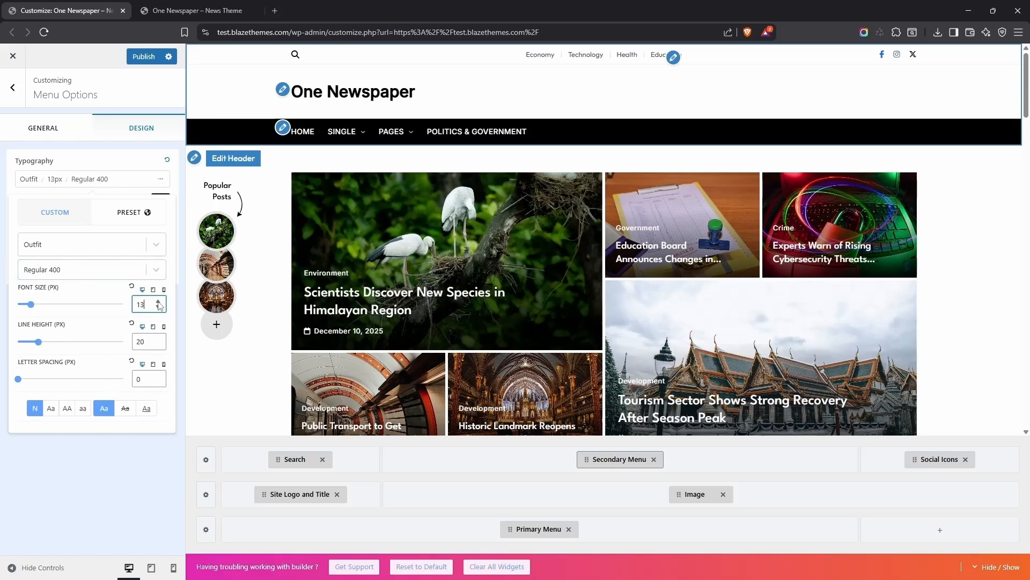
pyautogui.click(158, 303)
pyautogui.click(158, 307)
pyautogui.click(117, 459)
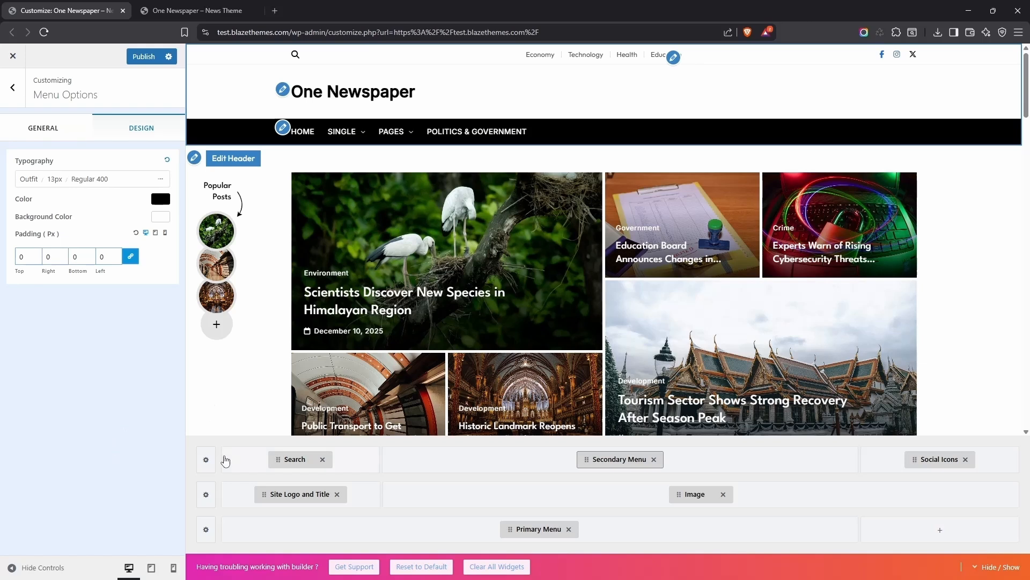
# - Set the second header row to three columns and move Site Logo and Title into the middle column
pyautogui.click(206, 494)
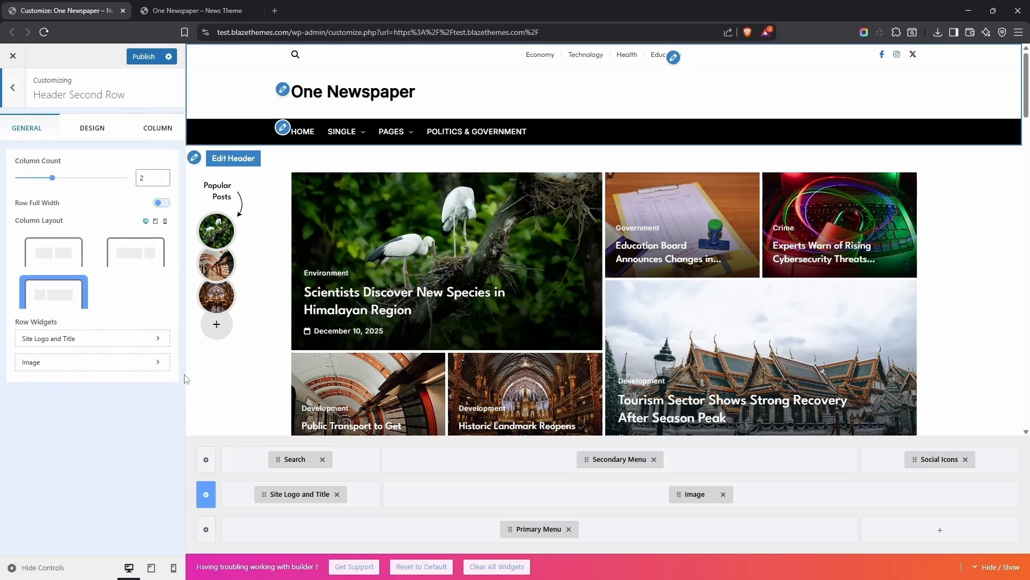
pyautogui.click(163, 175)
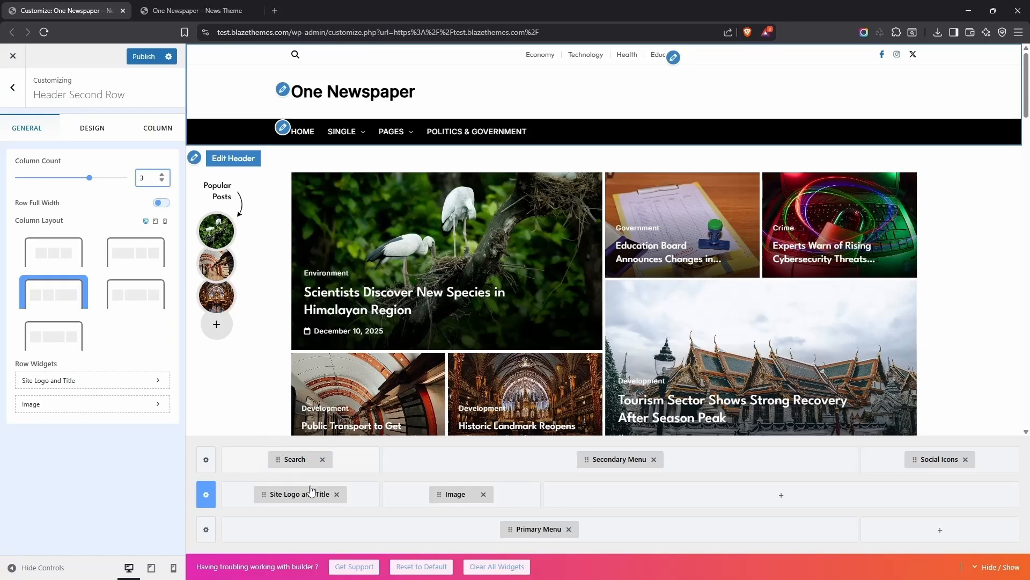
pyautogui.moveTo(310, 494); pyautogui.dragTo(407, 497)
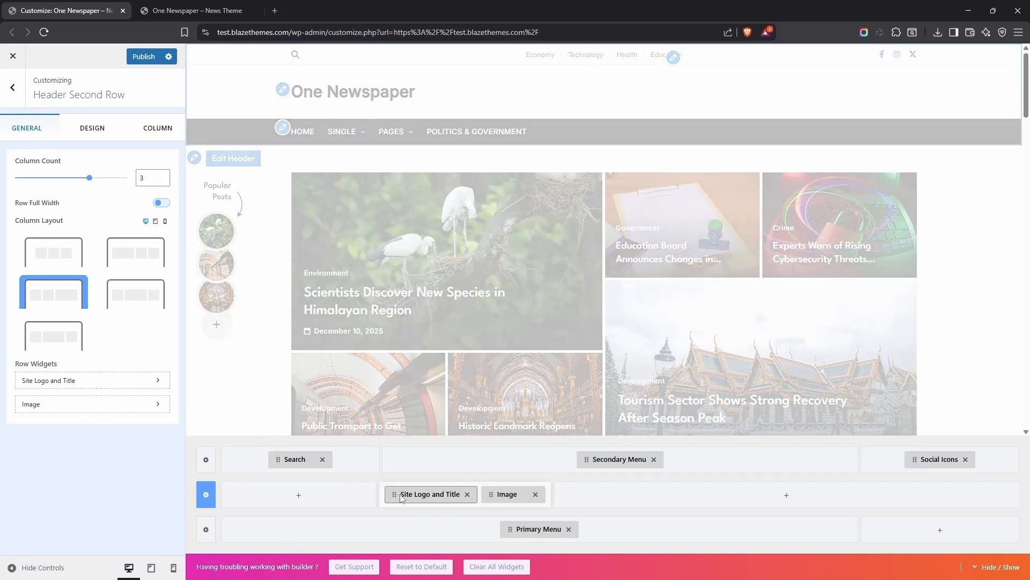
# - Remove the Image widget from the second header row and apply the column layout with a wide middle column
pyautogui.click(535, 494)
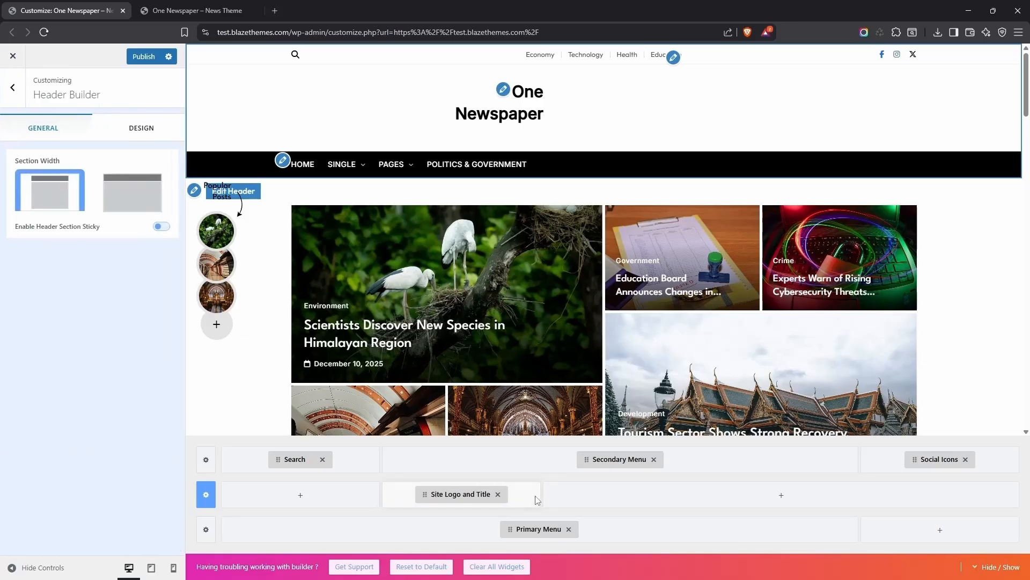
pyautogui.click(207, 495)
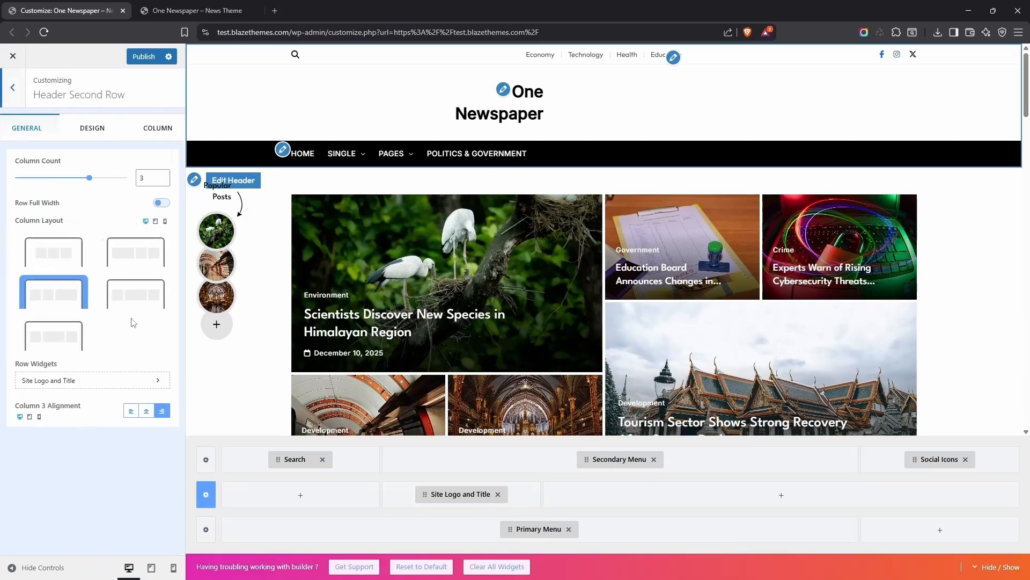
pyautogui.click(127, 300)
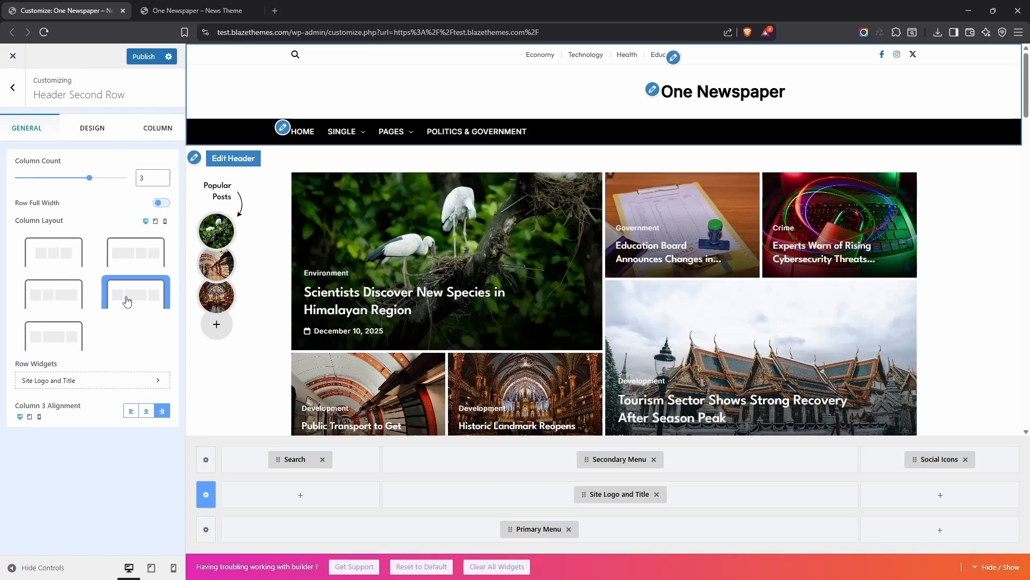
# - Add Date Time to the second row's first column and Theme Mode to its third, with Theme Mode's Sticky option disabled
pyautogui.click(299, 495)
pyautogui.click(229, 379)
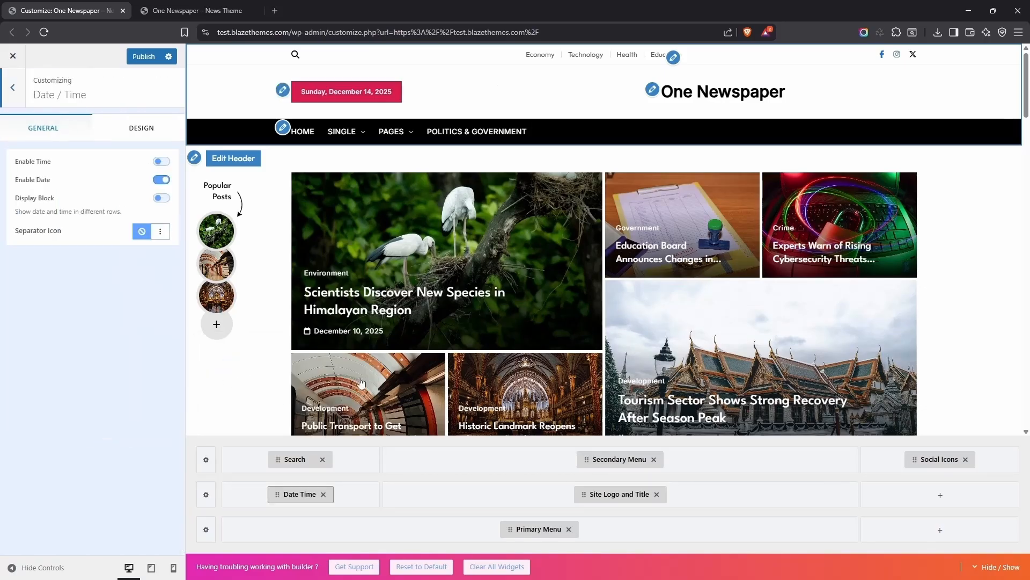
pyautogui.click(934, 509)
pyautogui.click(985, 366)
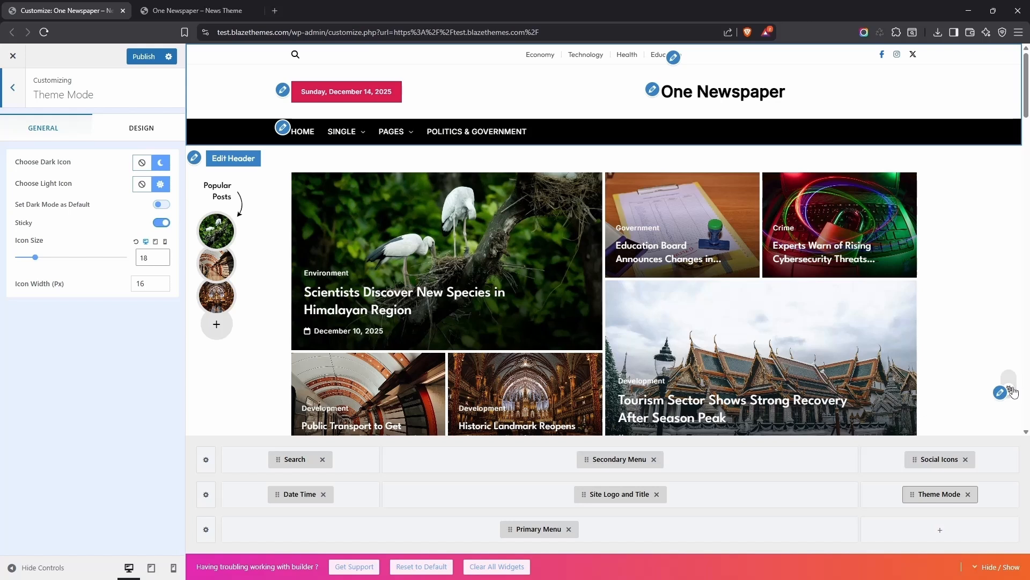
pyautogui.click(162, 223)
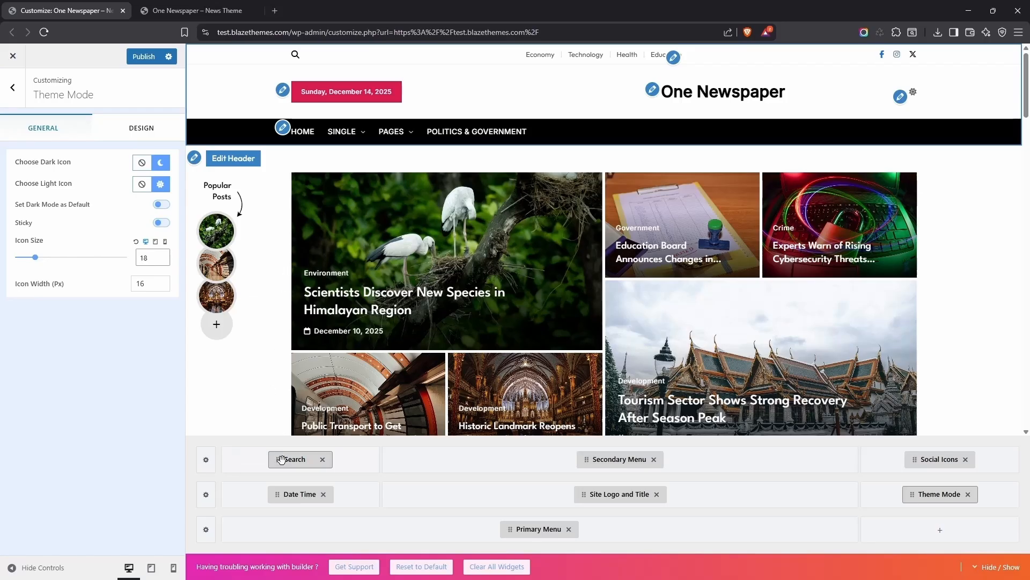
# - Enable the time in the Date Time widget and display date and time in different rows
pyautogui.click(295, 493)
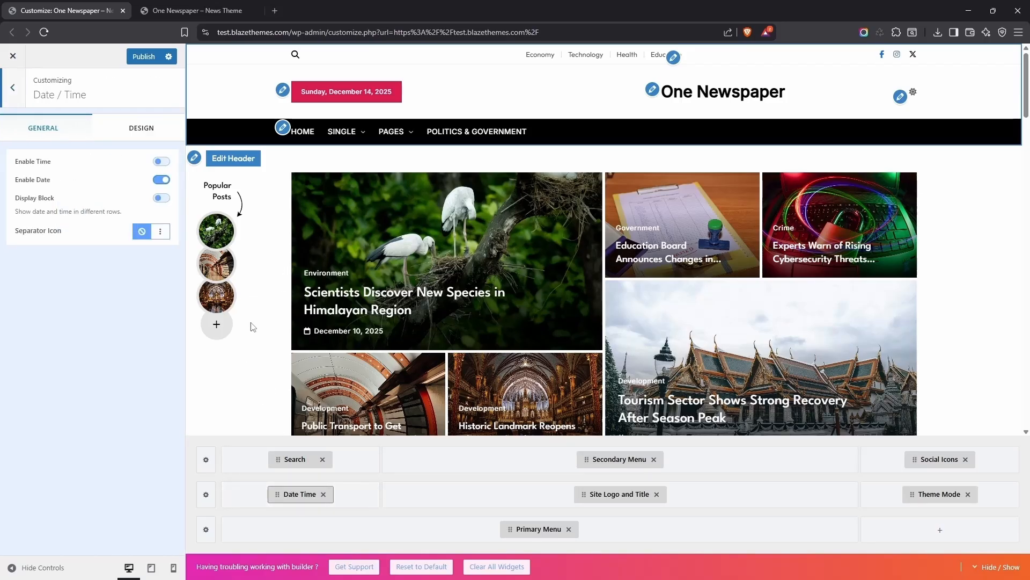
pyautogui.click(161, 161)
pyautogui.click(162, 199)
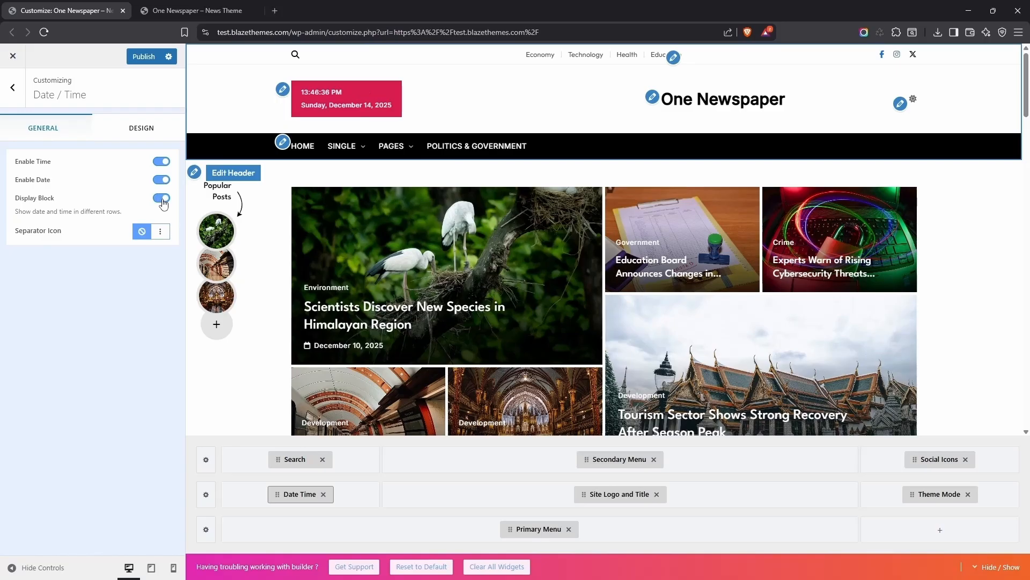
# - Make the Date Time widget's full background fully transparent
pyautogui.click(142, 129)
pyautogui.click(158, 288)
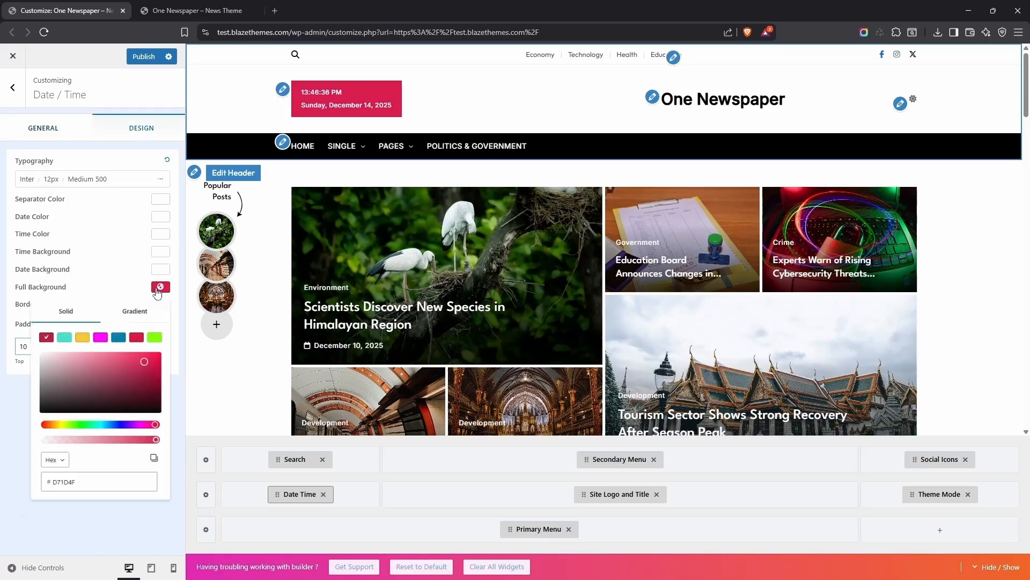
pyautogui.moveTo(41, 455); pyautogui.dragTo(25, 455)
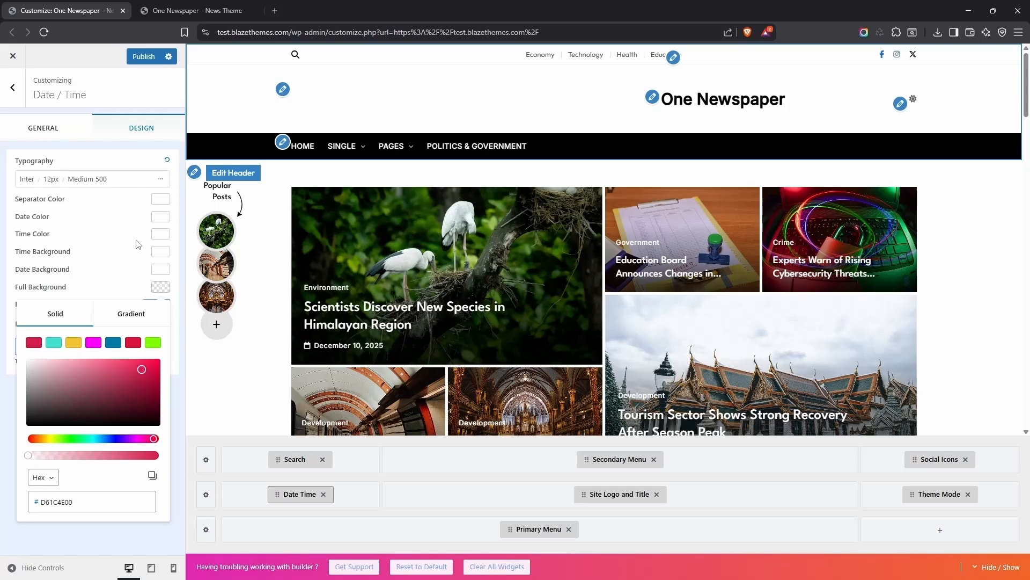
# - Darken the Date Time widget's date and time text colors to black
pyautogui.click(160, 217)
pyautogui.moveTo(81, 292); pyautogui.dragTo(16, 346)
pyautogui.click(123, 229)
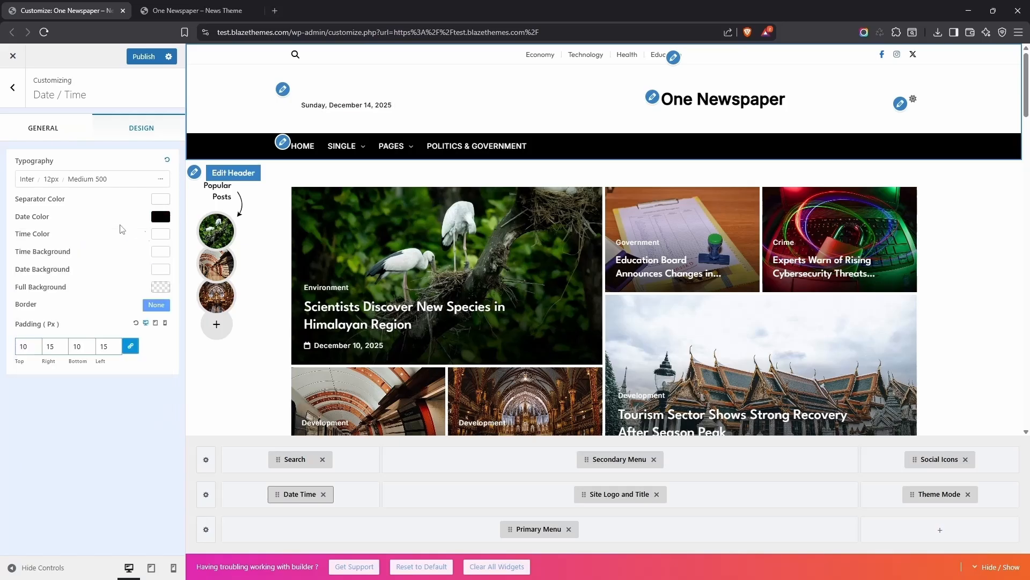
pyautogui.click(161, 234)
pyautogui.moveTo(80, 301); pyautogui.dragTo(30, 346)
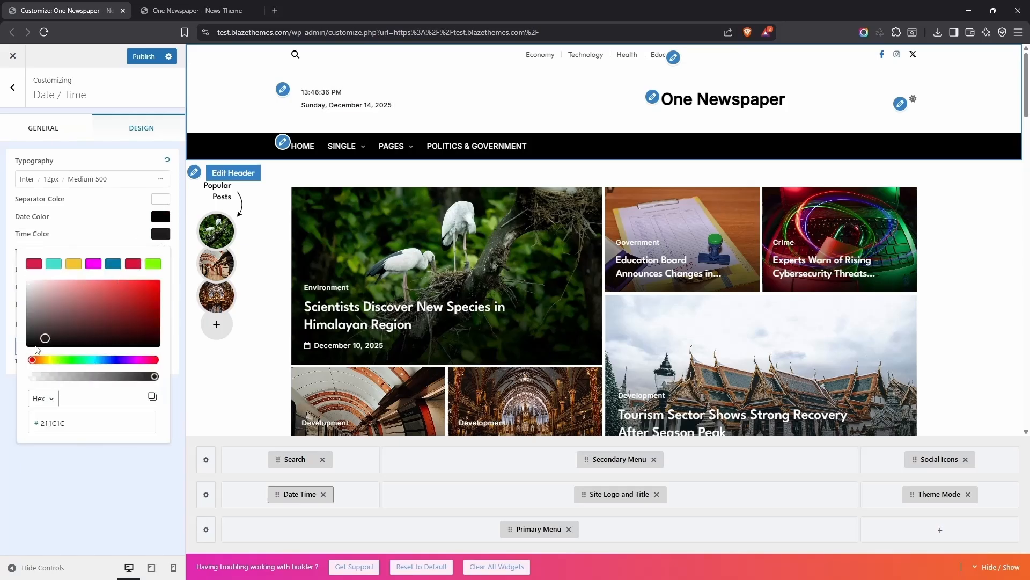
pyautogui.click(131, 231)
# - Change the Date Time typography to the Outfit font with Regular 400 weight
pyautogui.click(83, 180)
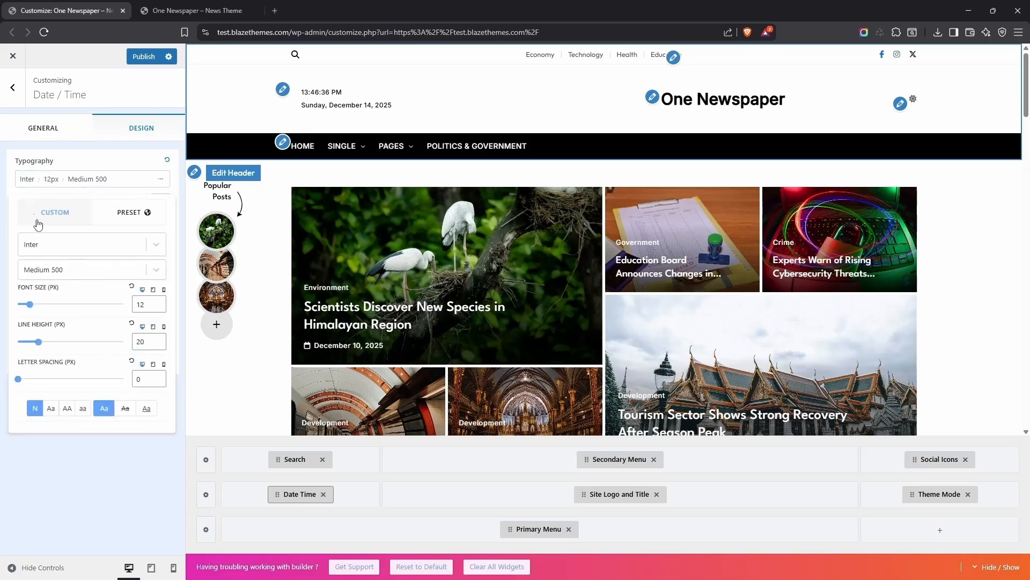
pyautogui.click(52, 244)
pyautogui.write('outfit')
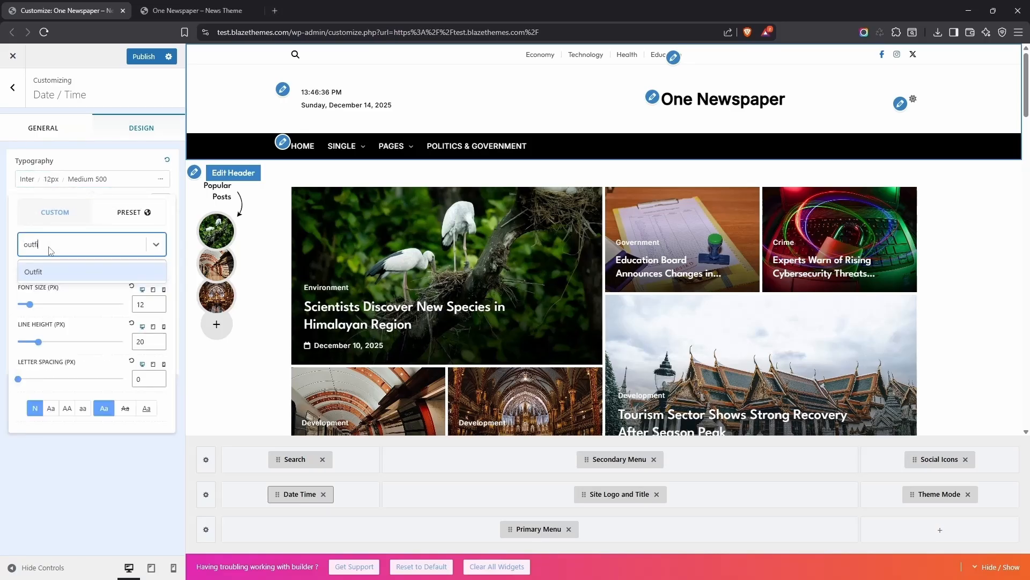
pyautogui.press('Return')
pyautogui.click(59, 274)
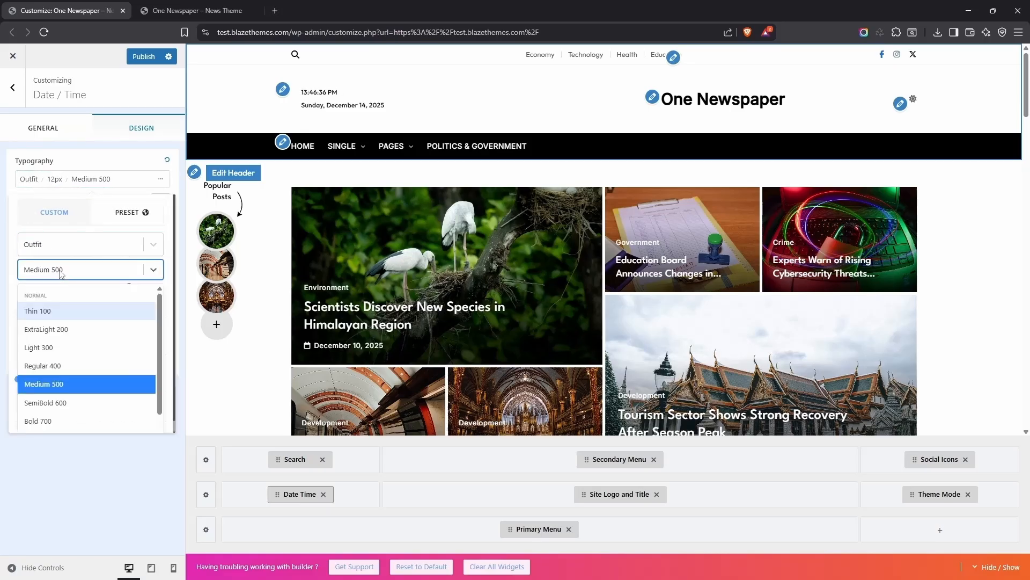
pyautogui.click(65, 366)
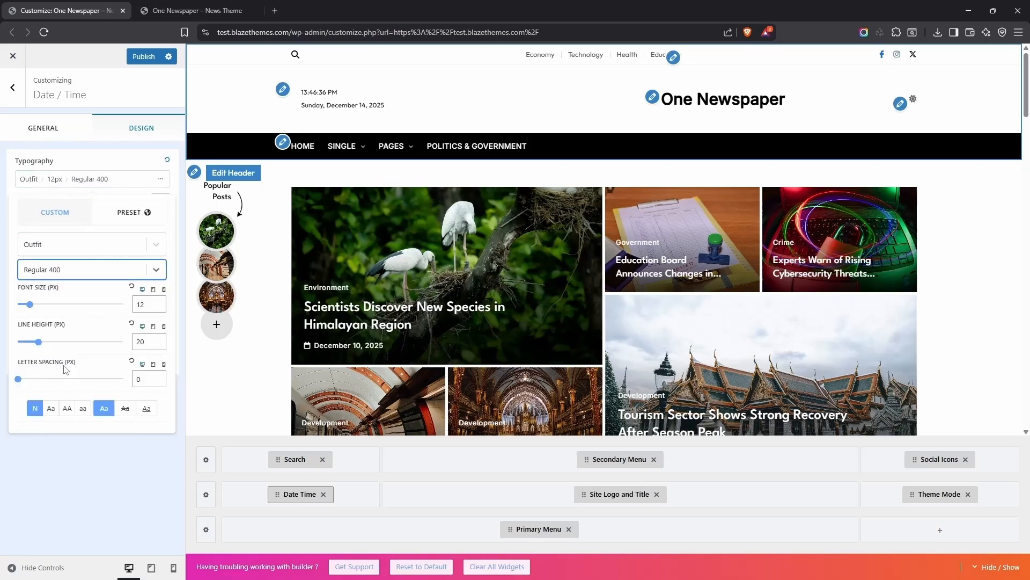
# - Set the Date Time font size to 14 px and its line height to 18 px
pyautogui.click(159, 302)
pyautogui.click(158, 302)
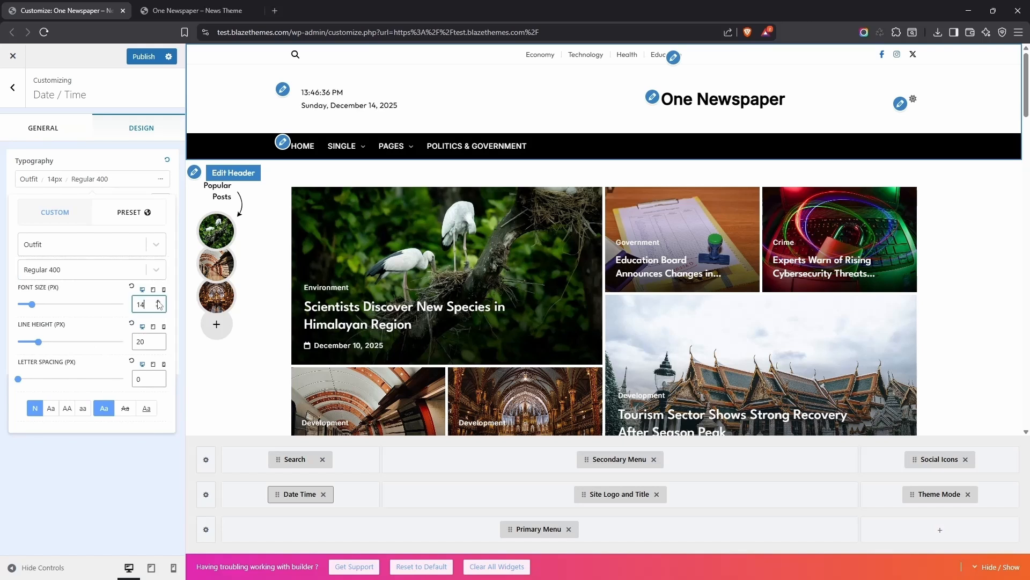
pyautogui.click(158, 344)
pyautogui.click(158, 345)
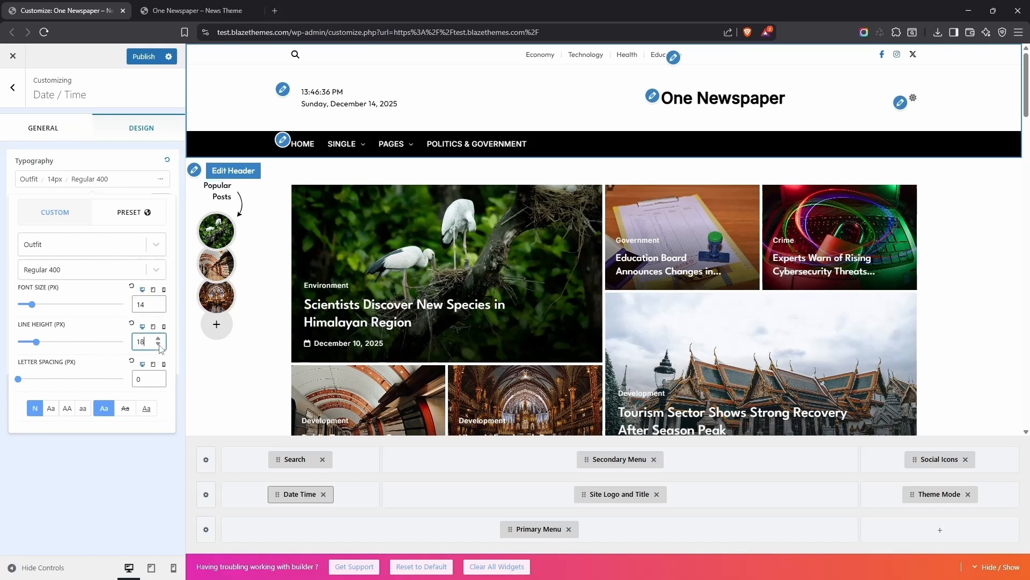
# - Center the alignment of column 2 in the second header row
pyautogui.click(206, 495)
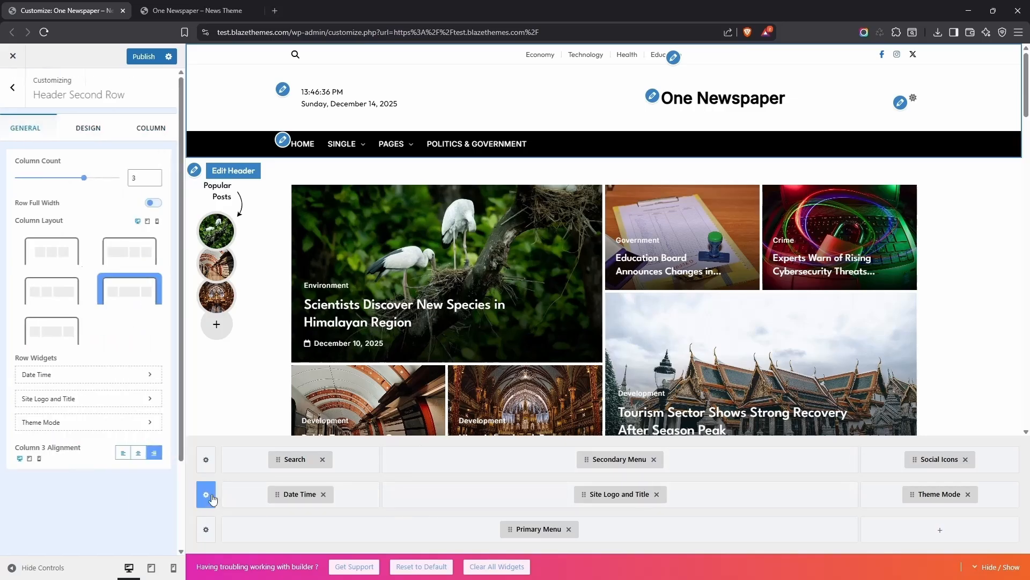
pyautogui.click(154, 128)
pyautogui.click(146, 193)
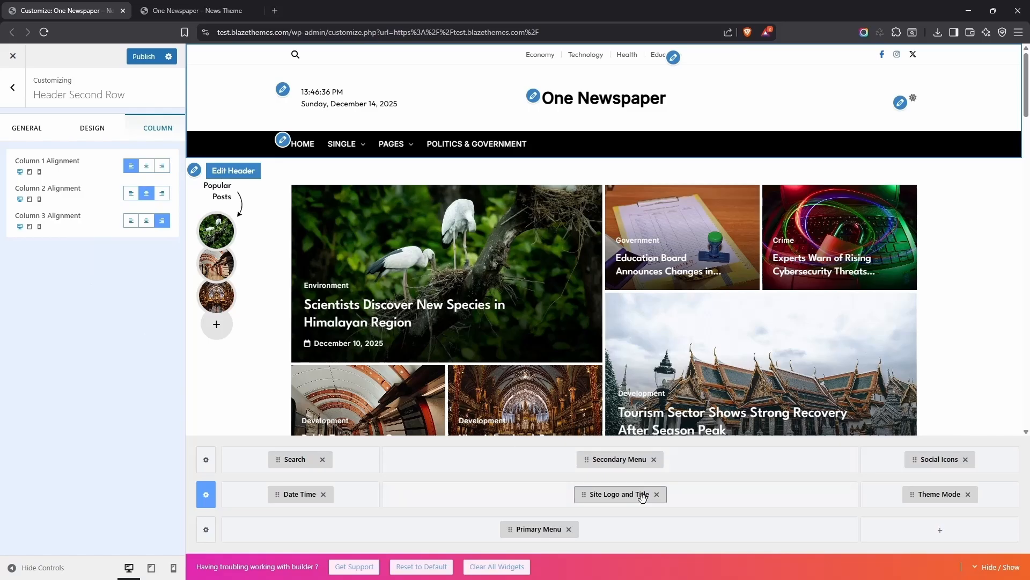
# - Change the site title typography to the Alegreya font with Regular 400 weight
pyautogui.click(622, 495)
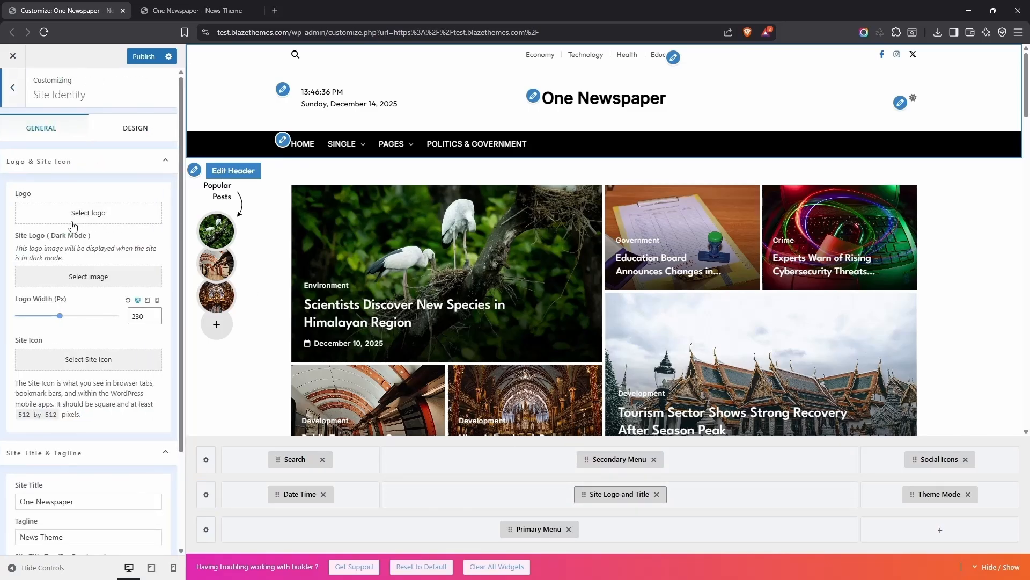
pyautogui.scroll(-3, 73, 226)
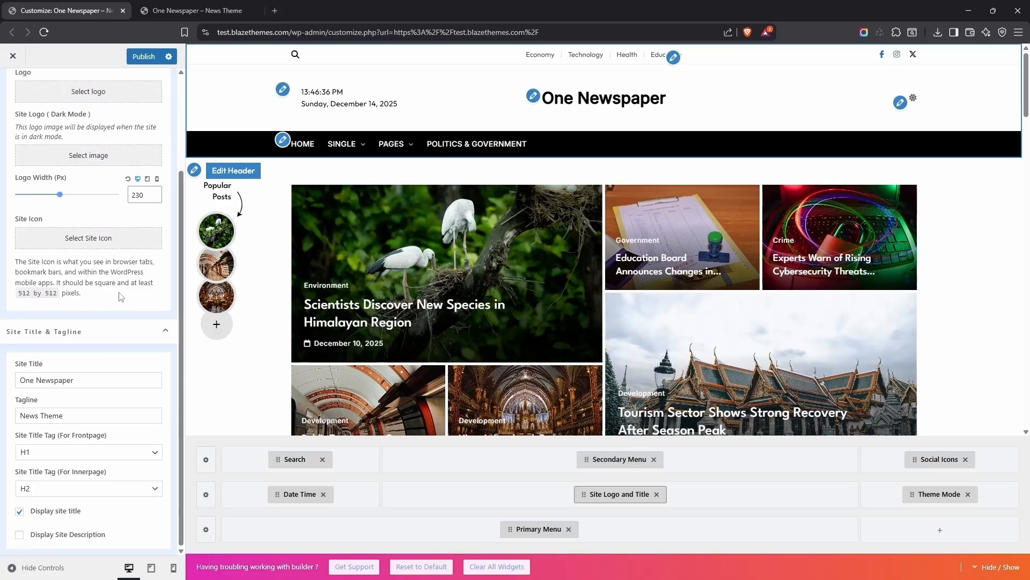
pyautogui.scroll(3, 121, 268)
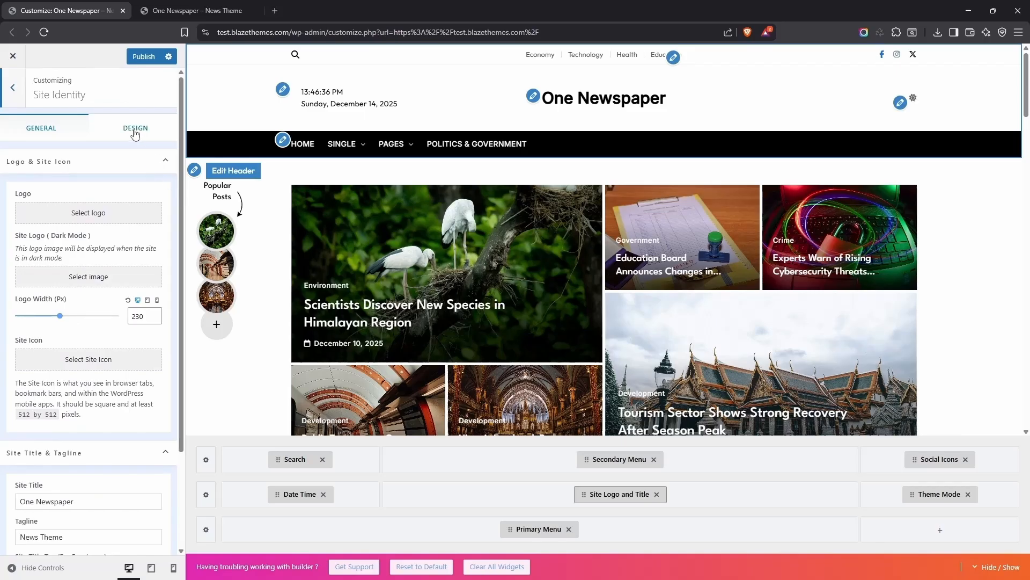
pyautogui.click(135, 129)
pyautogui.click(65, 180)
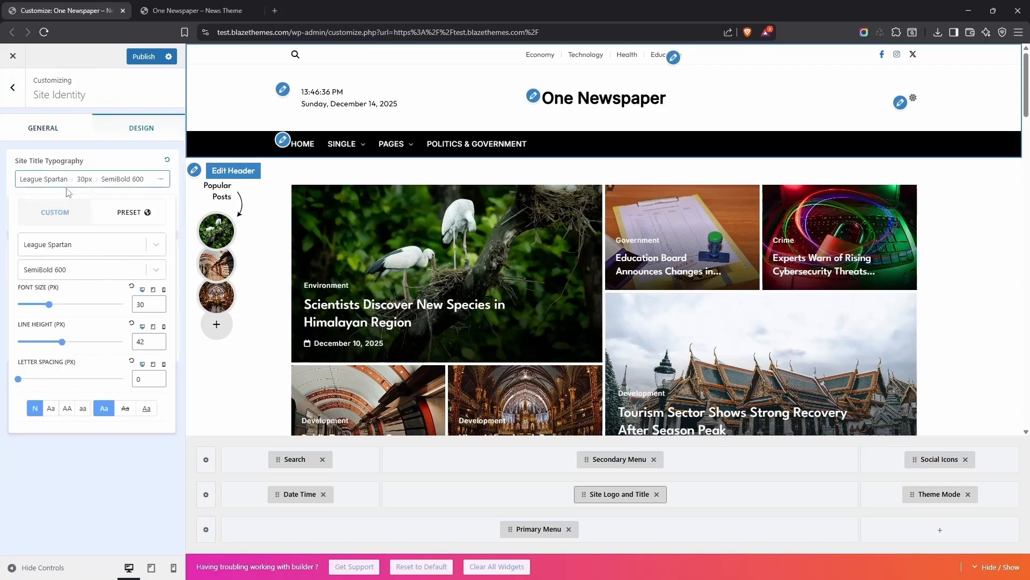
pyautogui.click(59, 250)
pyautogui.write('aleg')
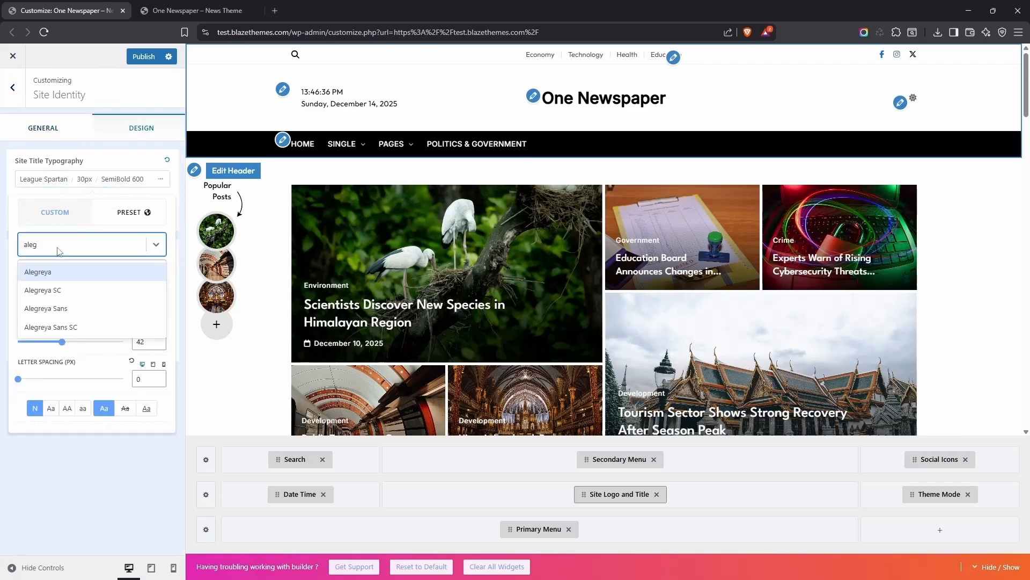
pyautogui.click(62, 276)
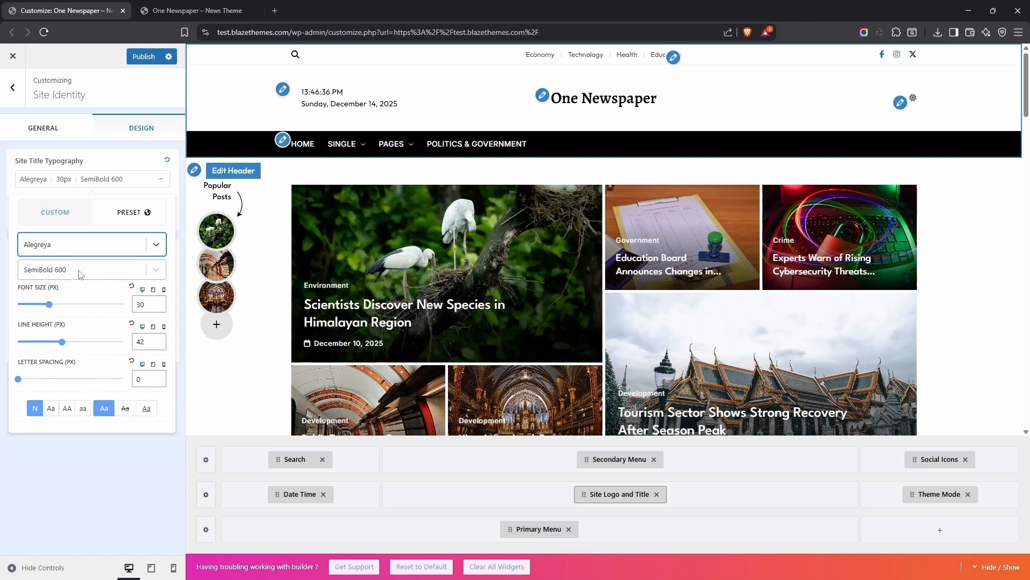
pyautogui.click(81, 272)
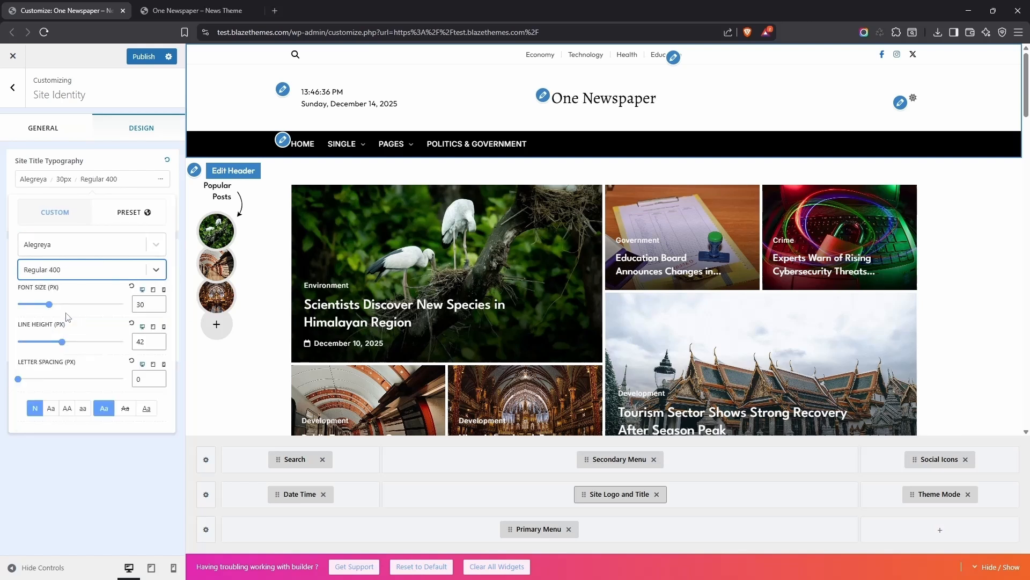
# - Increase the site title's font size to 40 px
pyautogui.click(158, 301)
pyautogui.click(158, 302)
pyautogui.click(157, 302)
pyautogui.click(158, 301)
pyautogui.click(158, 301)
pyautogui.click(157, 301)
pyautogui.click(157, 302)
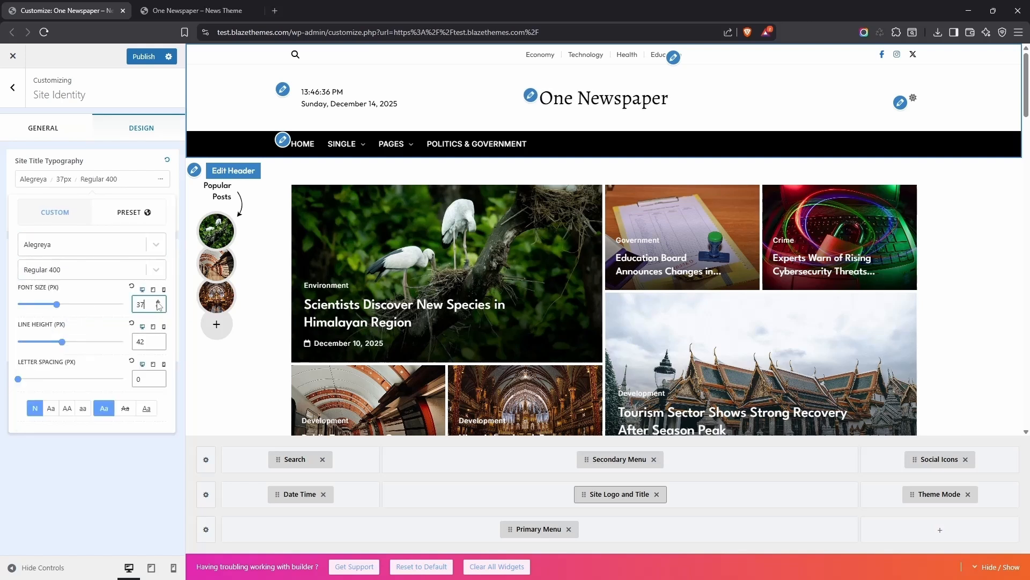
pyautogui.click(158, 301)
pyautogui.click(158, 303)
pyautogui.click(158, 302)
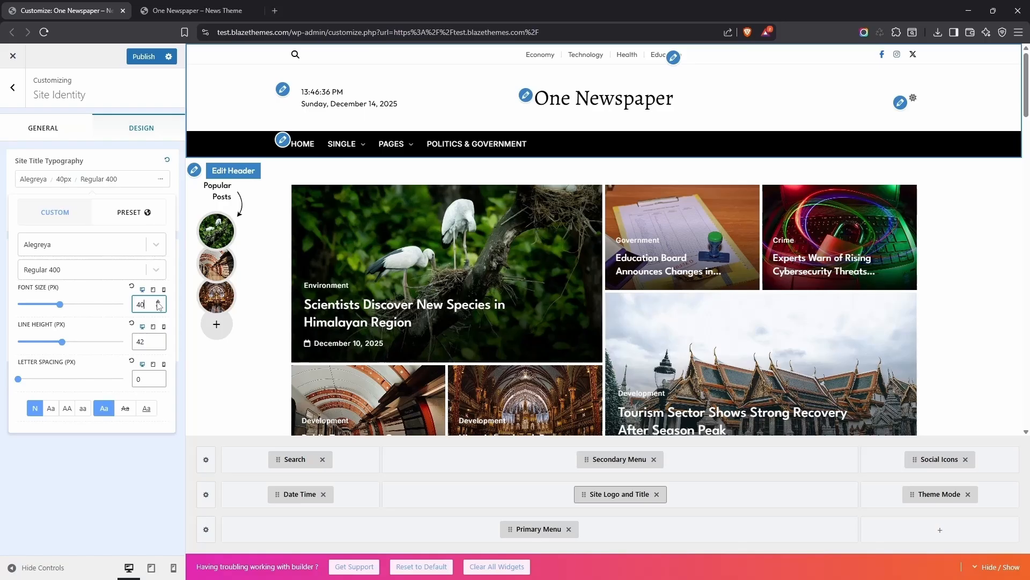
# - Set the site title's line height to 44 px
pyautogui.click(158, 338)
pyautogui.click(158, 338)
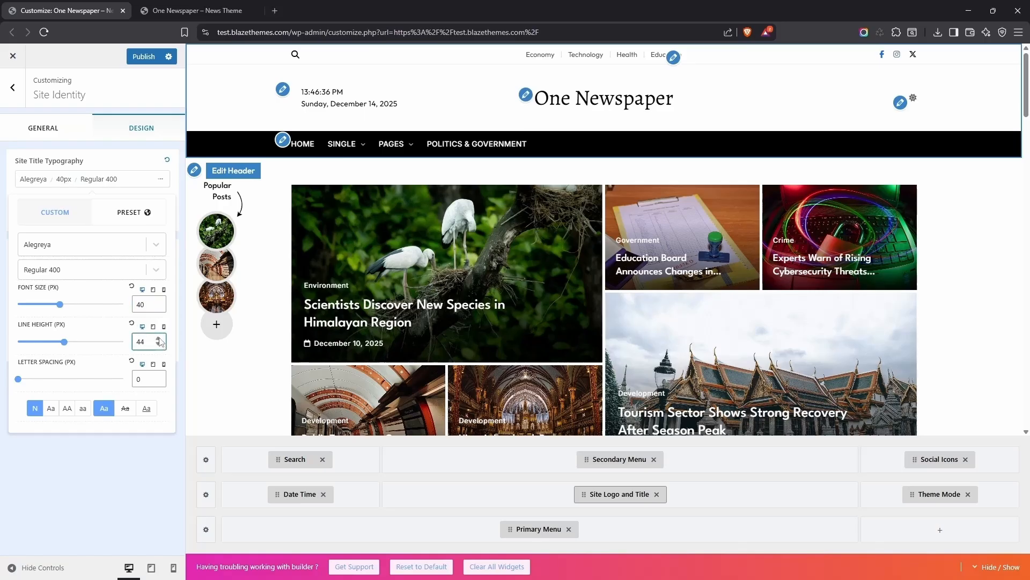
pyautogui.click(128, 475)
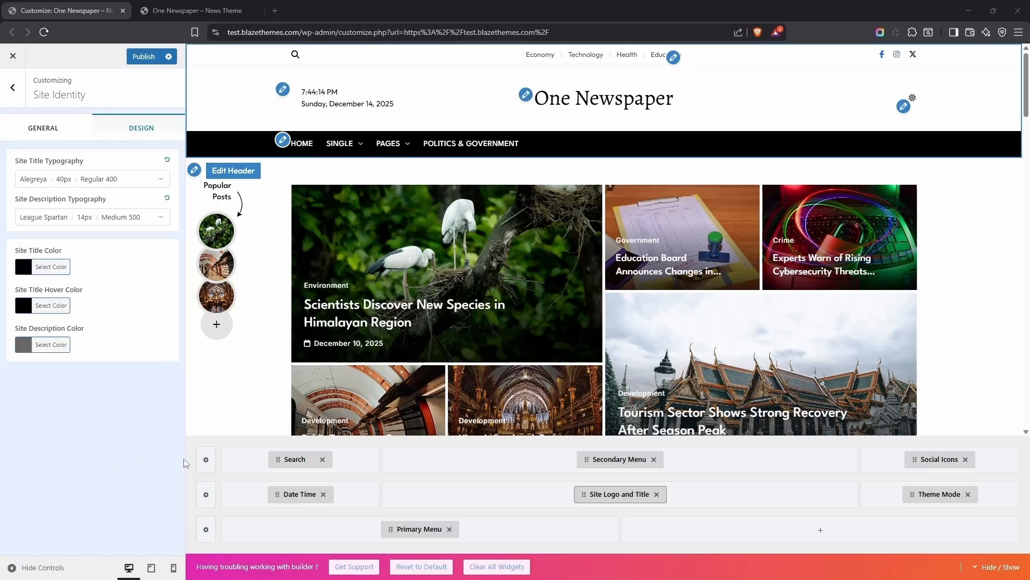
# - Reduce the third header row to 1 column and center that column's alignment
pyautogui.click(206, 529)
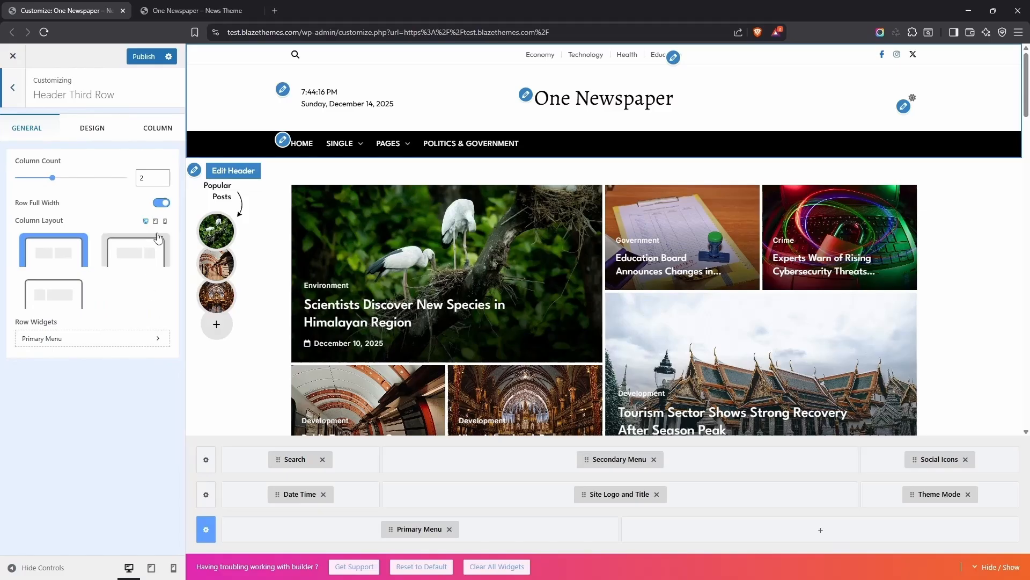
pyautogui.click(162, 181)
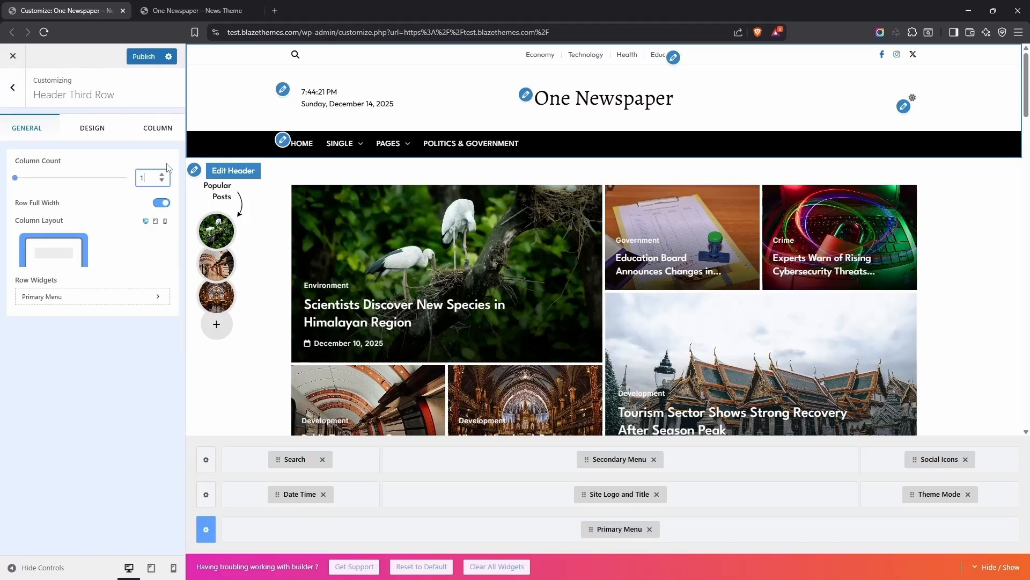
pyautogui.click(154, 140)
pyautogui.click(147, 166)
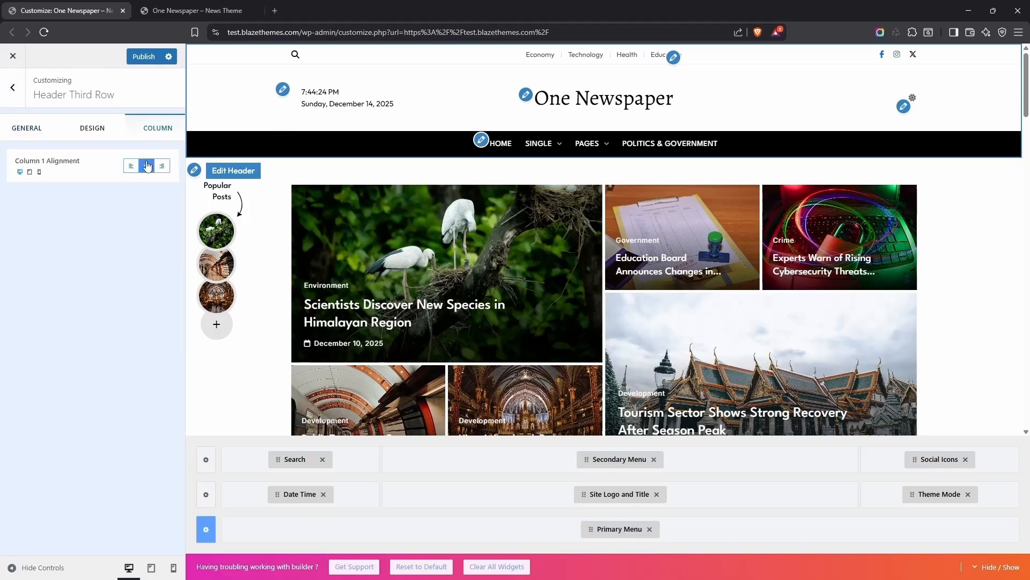
# - Set the Primary Menu's main menu typography to the Outfit font, Regular 400 weight, at 14 px
pyautogui.click(605, 526)
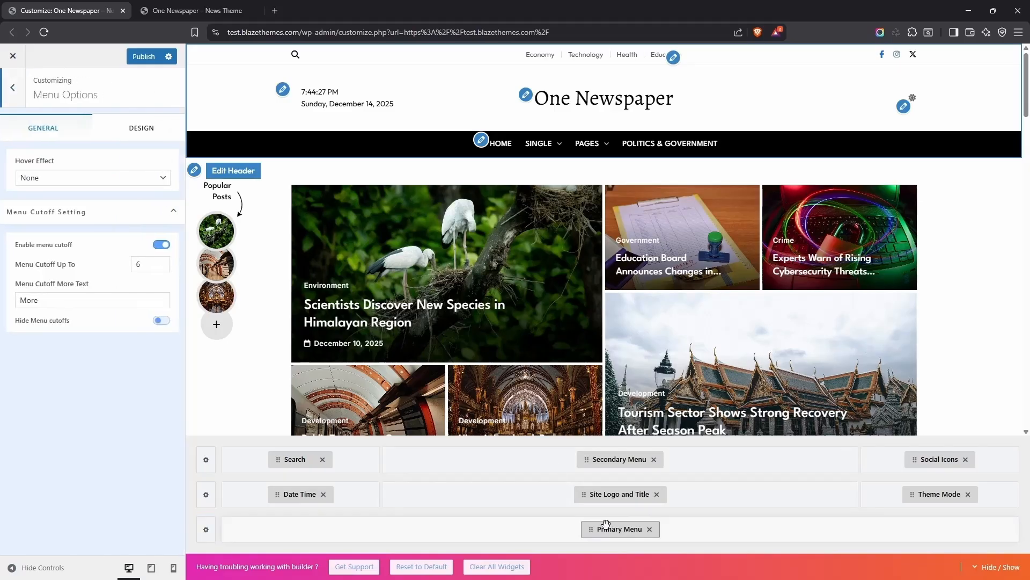
pyautogui.click(141, 128)
pyautogui.click(48, 179)
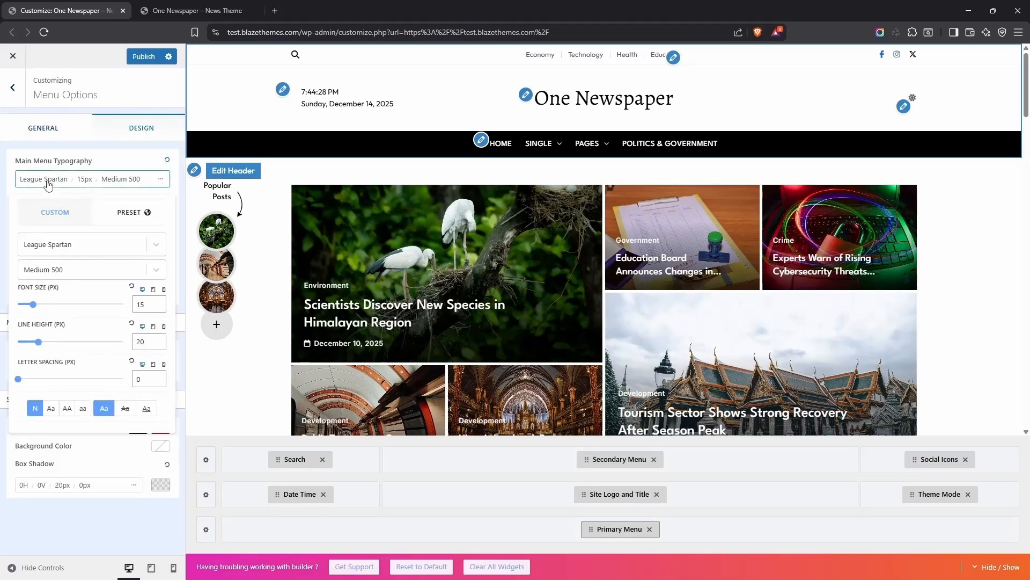
pyautogui.click(78, 245)
pyautogui.write('outfi')
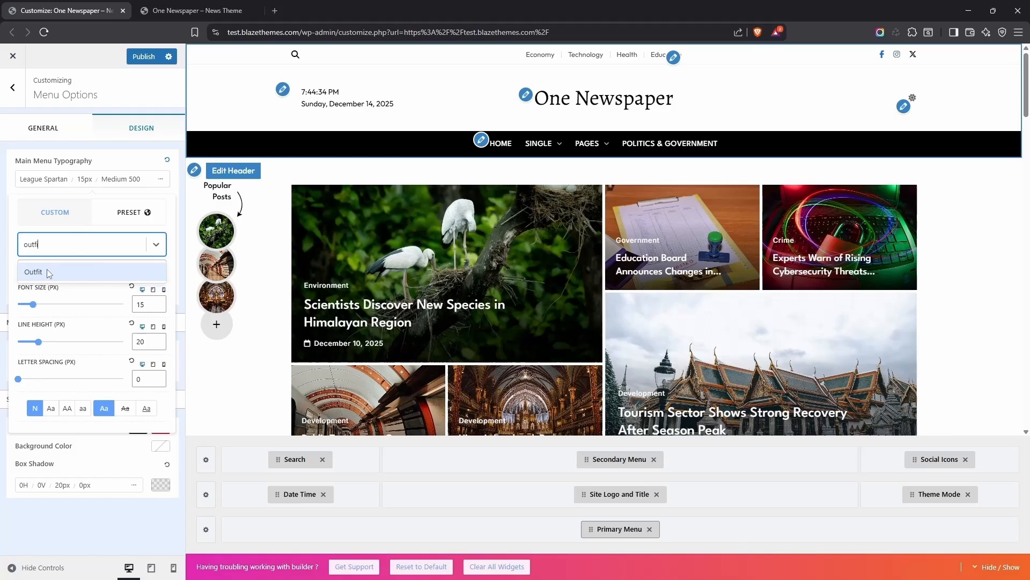
pyautogui.click(48, 272)
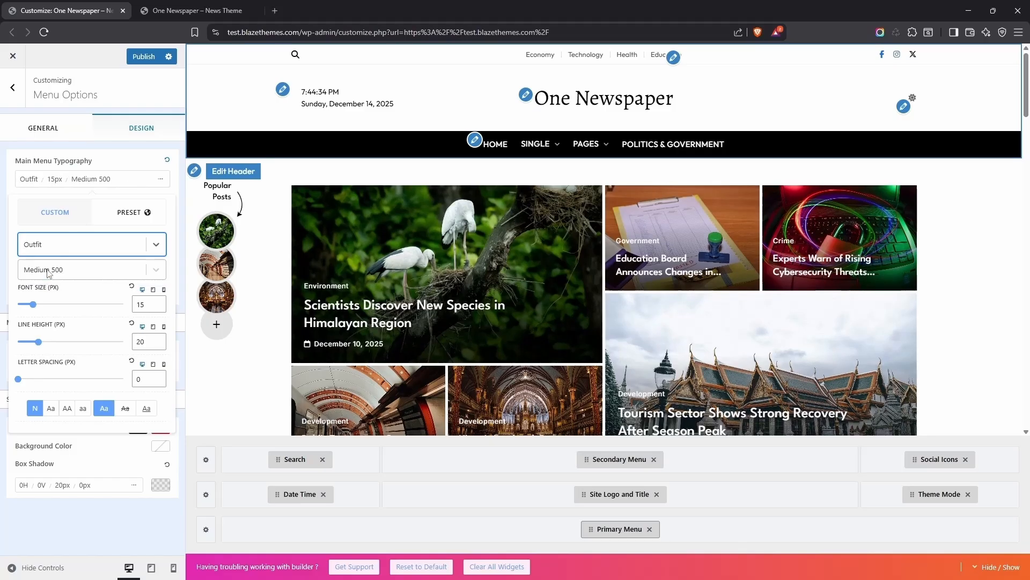
pyautogui.click(93, 267)
pyautogui.click(65, 369)
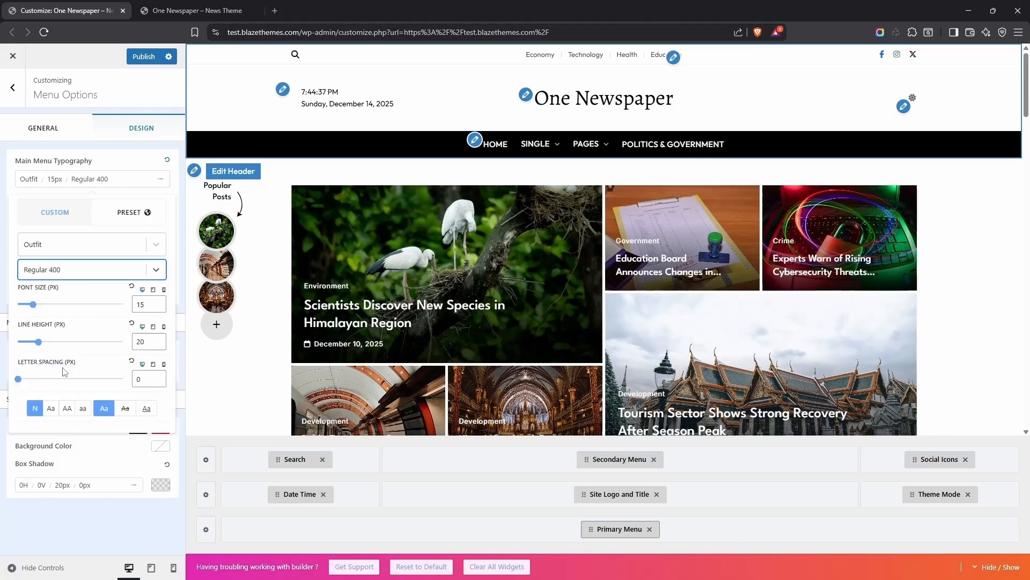
pyautogui.click(158, 309)
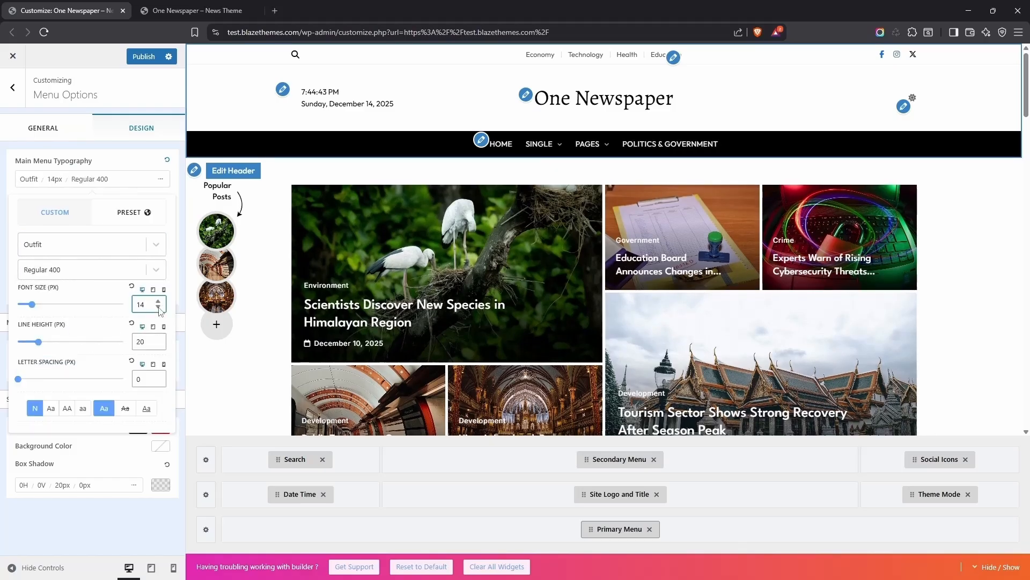
pyautogui.click(128, 170)
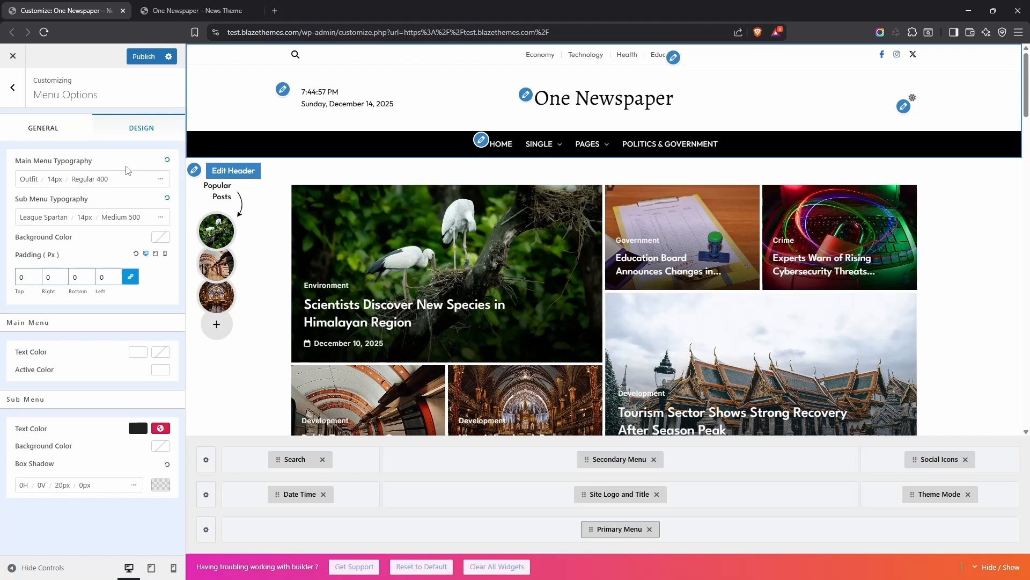
# - Change the third header row's solid background color to white
pyautogui.click(206, 529)
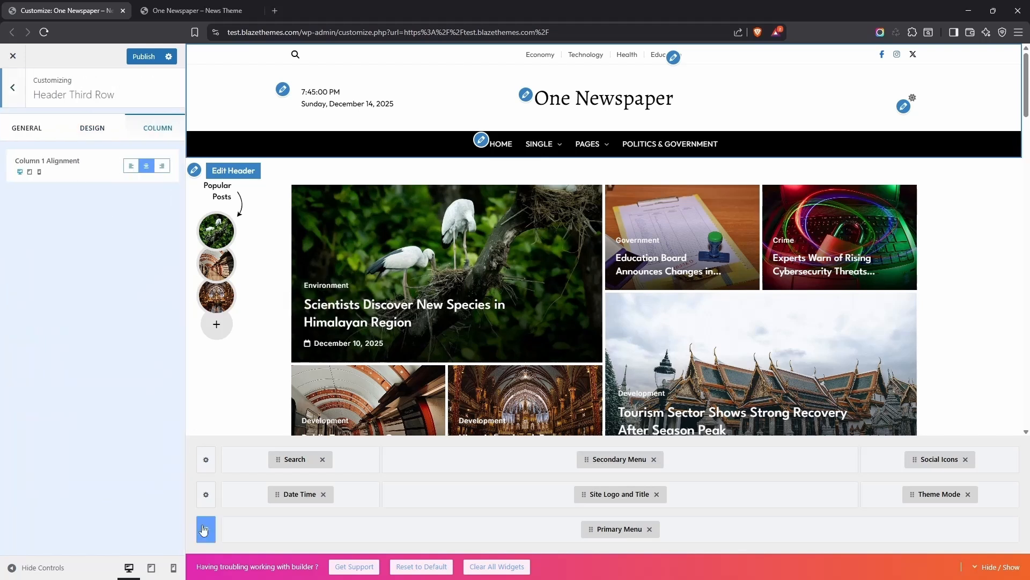
pyautogui.click(92, 128)
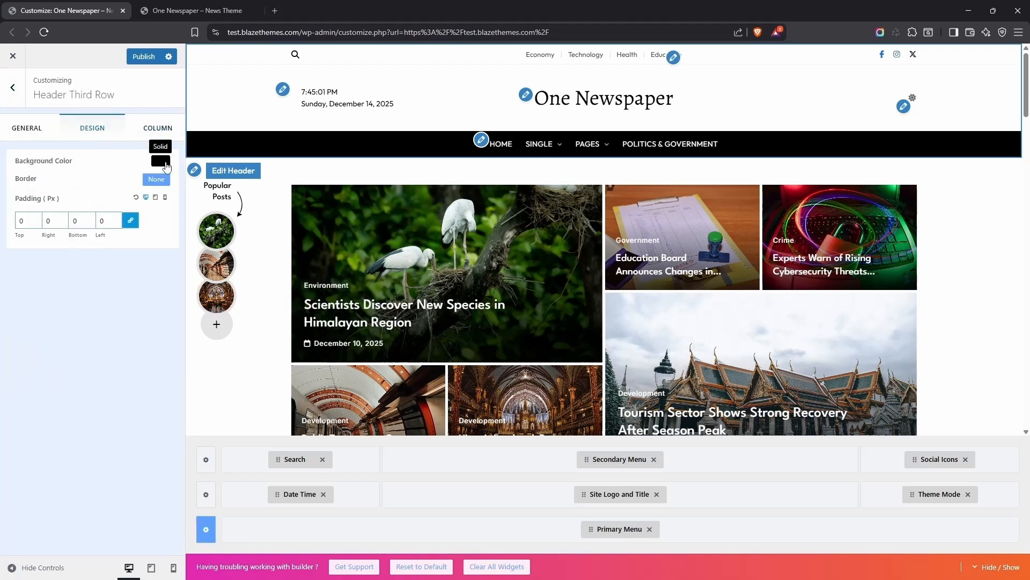
pyautogui.click(161, 161)
pyautogui.moveTo(38, 247); pyautogui.dragTo(20, 226)
pyautogui.click(93, 160)
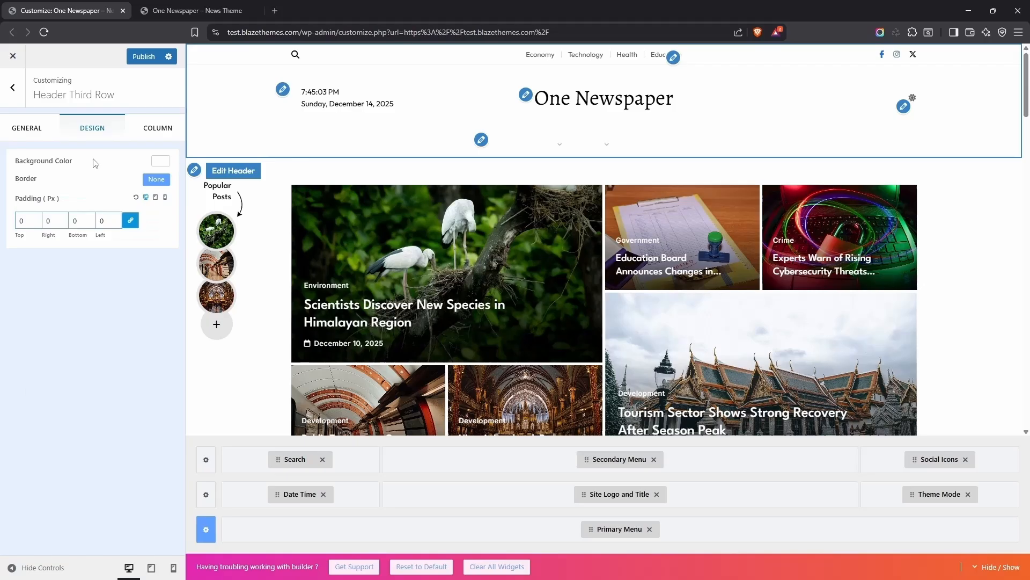
# - Set the main menu's initial text color to black (#000000)
pyautogui.click(617, 528)
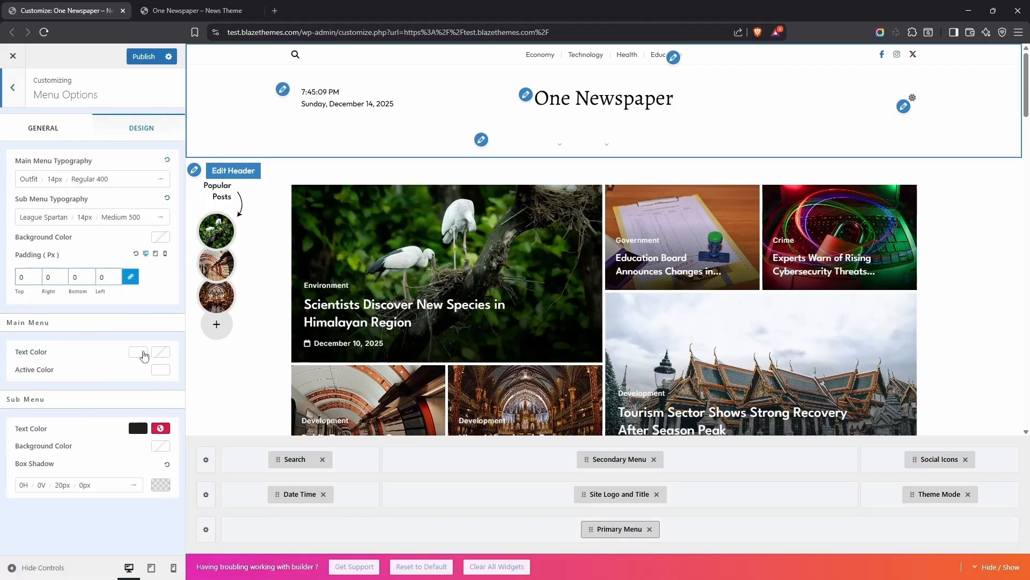
pyautogui.click(139, 352)
pyautogui.moveTo(157, 421); pyautogui.dragTo(134, 474)
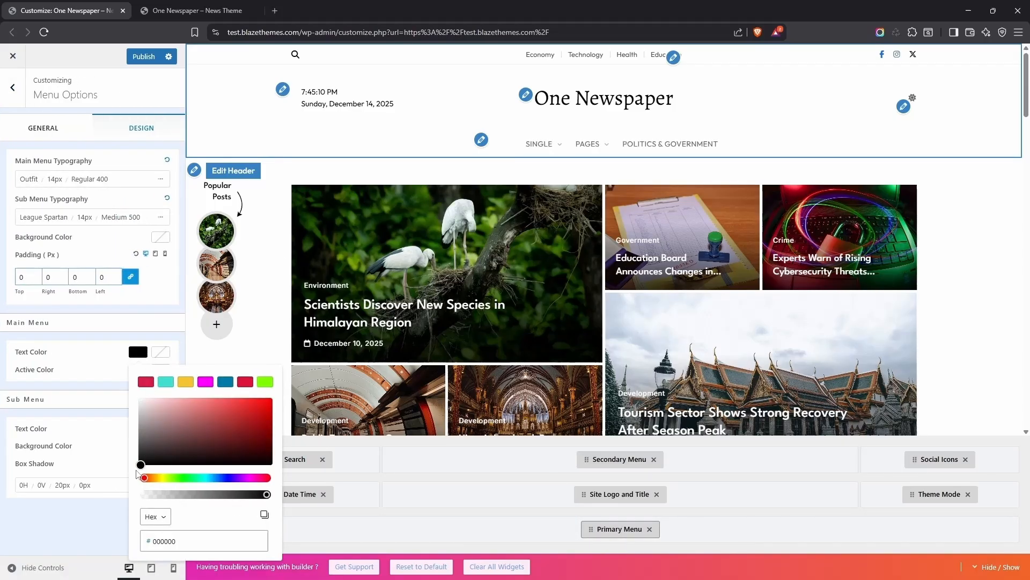
# - Apply the red preset theme color to the main menu's text hover color and active color
pyautogui.click(158, 352)
pyautogui.click(33, 381)
pyautogui.click(160, 352)
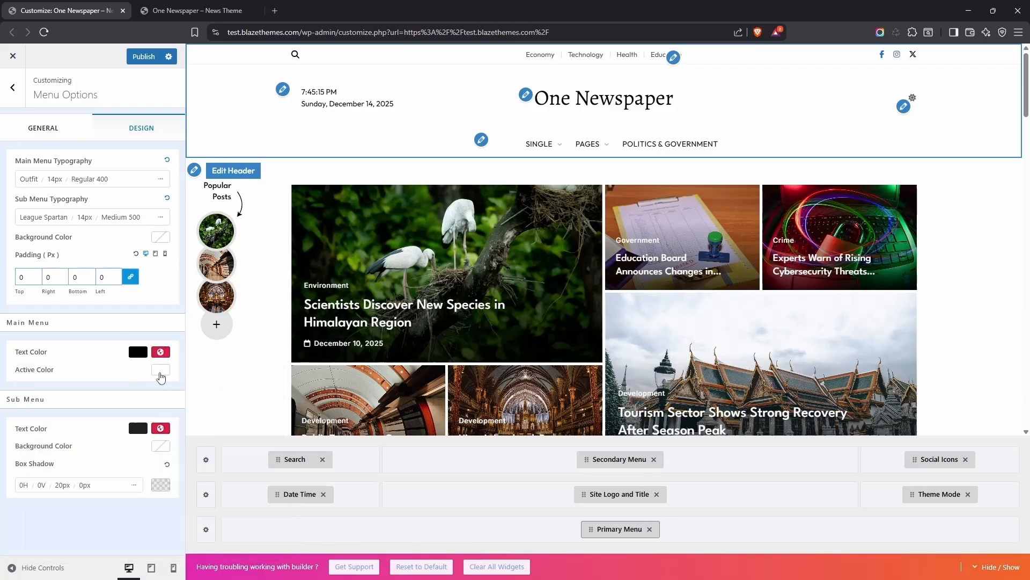
pyautogui.click(160, 369)
pyautogui.click(34, 399)
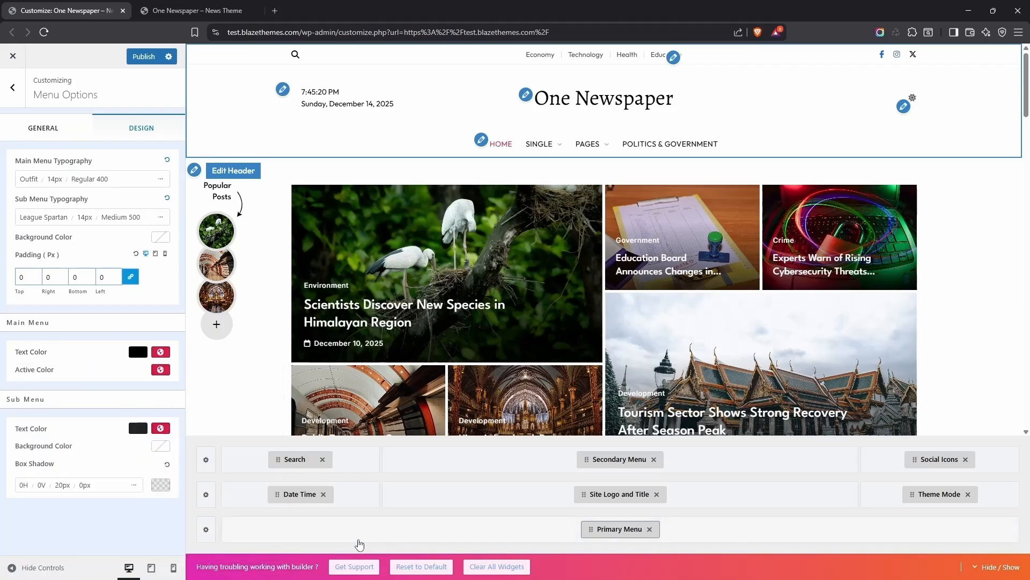
# - Give the third header row a Double border with a bottom width of 6 and 0 on the other sides
pyautogui.click(205, 530)
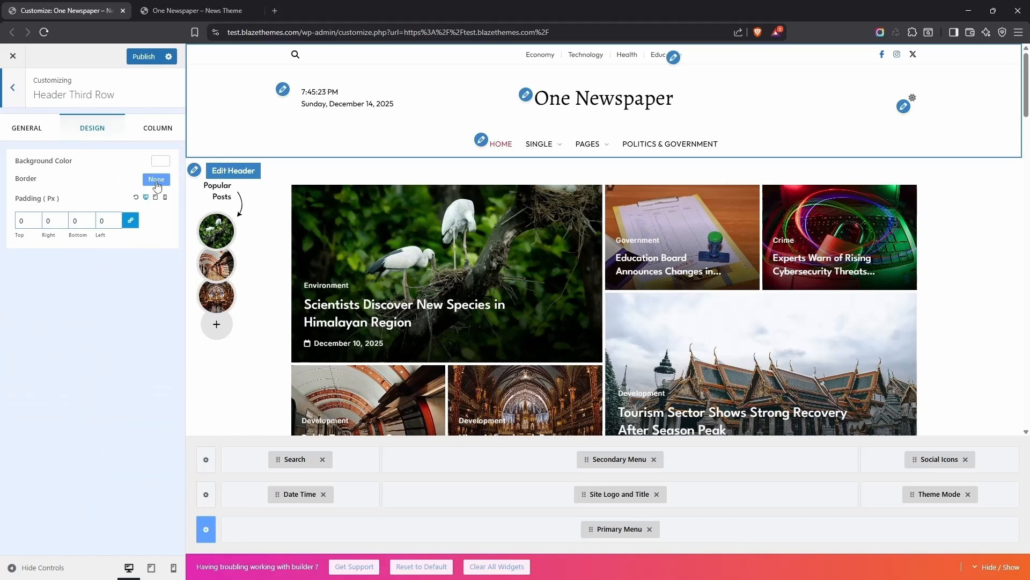
pyautogui.click(156, 182)
pyautogui.click(132, 252)
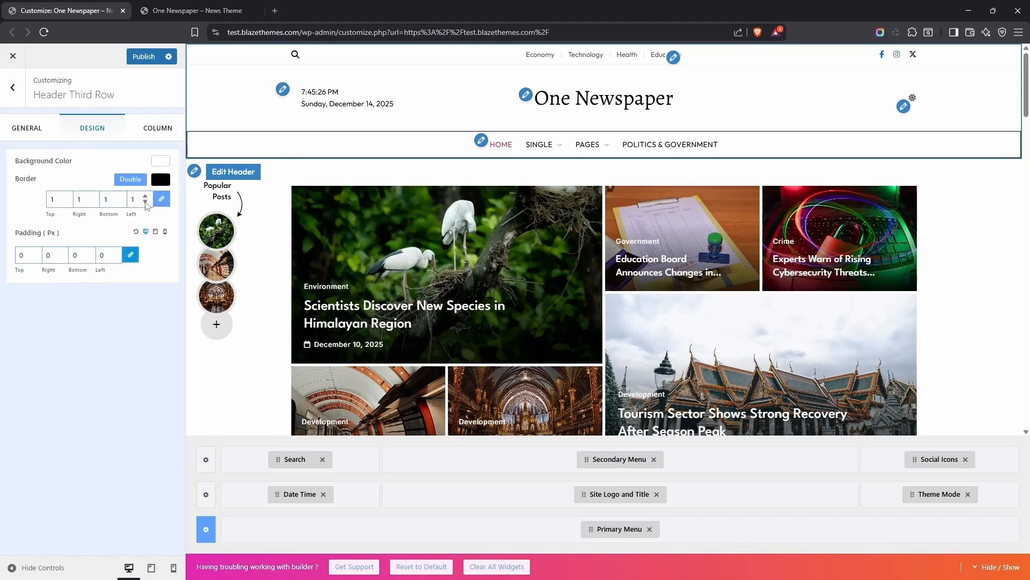
pyautogui.click(146, 202)
pyautogui.click(161, 198)
pyautogui.click(119, 197)
pyautogui.click(119, 196)
pyautogui.click(119, 197)
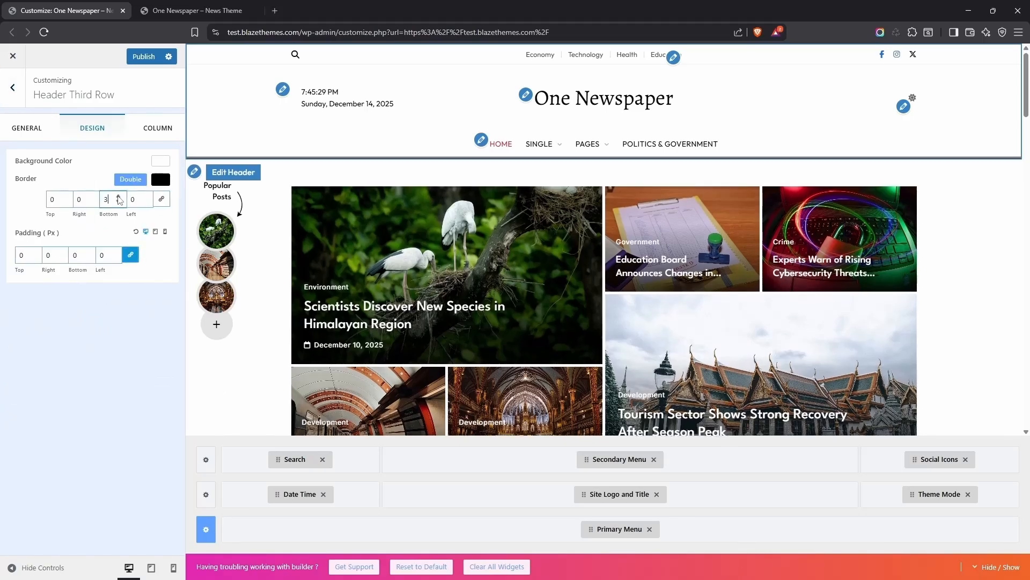
pyautogui.click(119, 196)
pyautogui.click(119, 196)
pyautogui.click(119, 197)
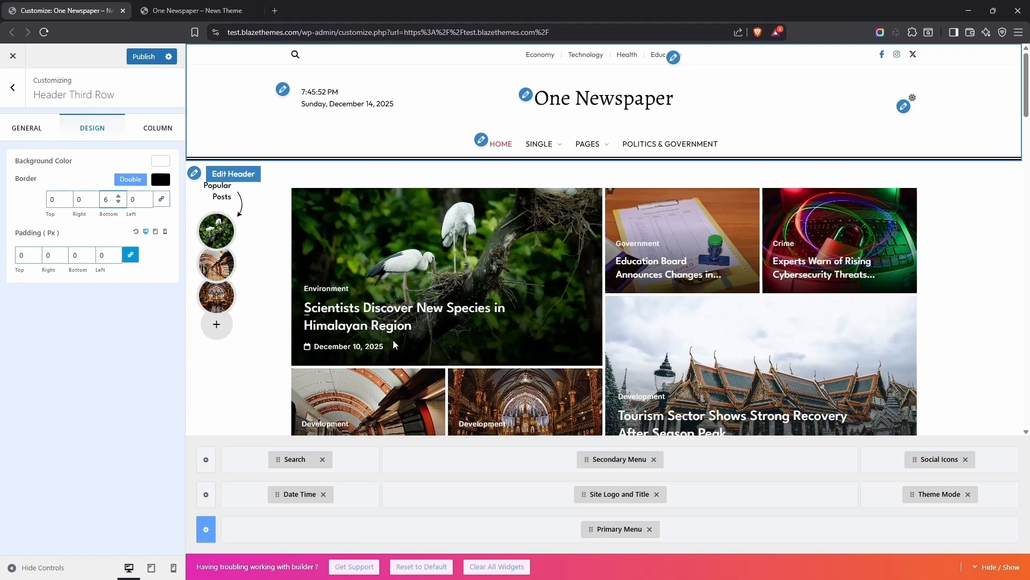
# - Add a Ticker news widget to the third header row and choose its first layout
pyautogui.click(690, 532)
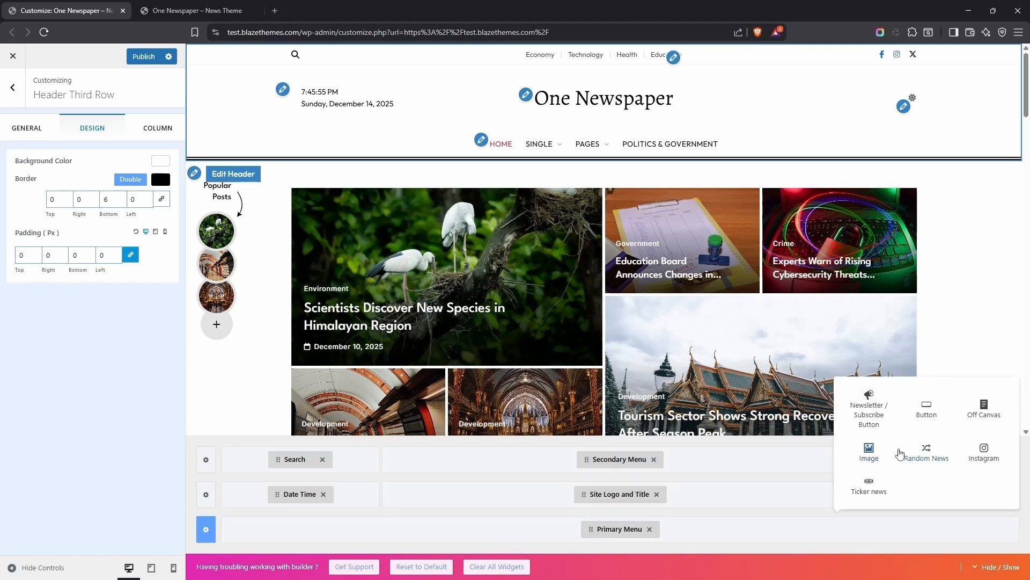
pyautogui.click(870, 484)
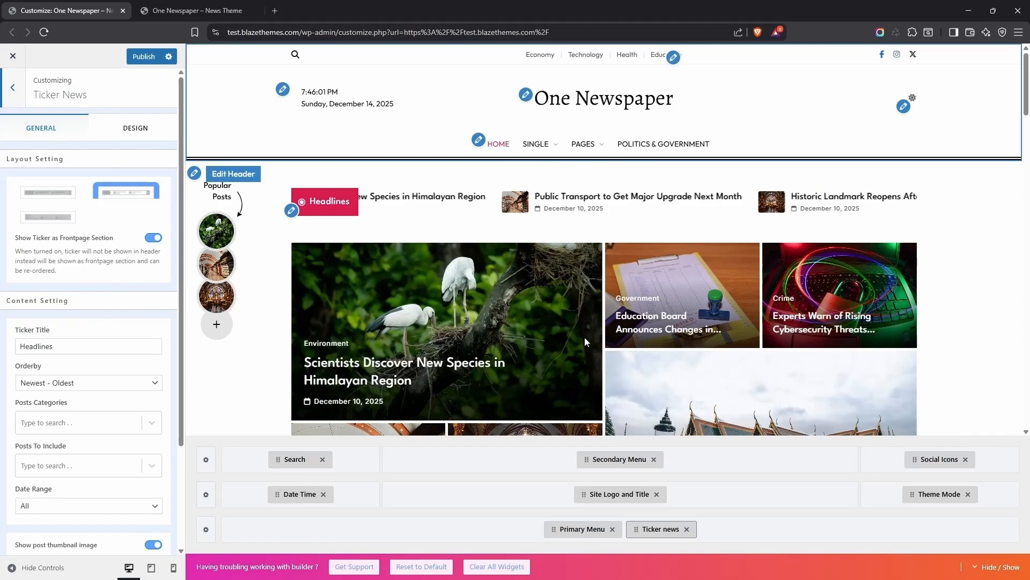
pyautogui.click(59, 197)
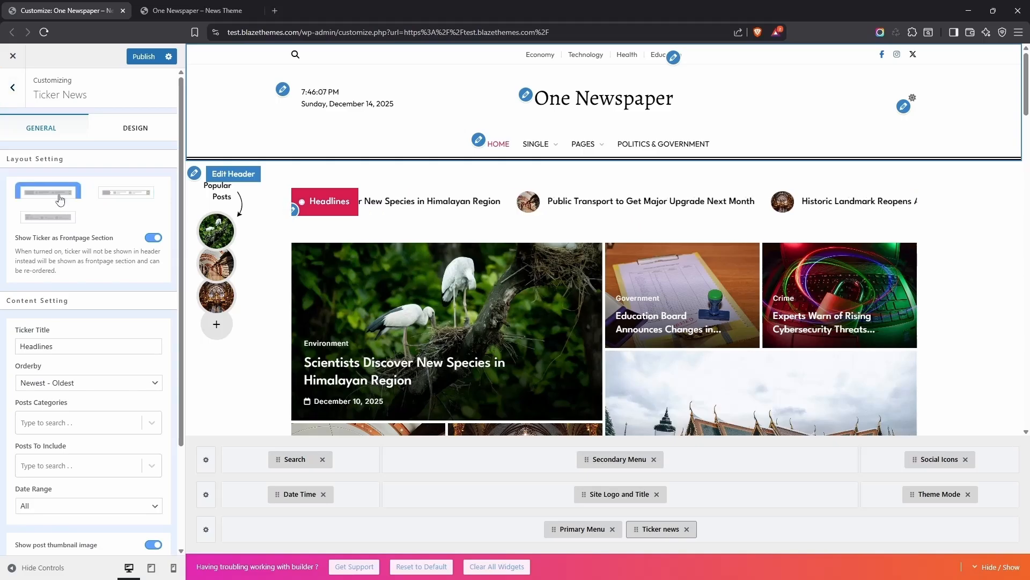
# - Try the ticker inside the header by switching its frontpage section display off and on again
pyautogui.click(153, 237)
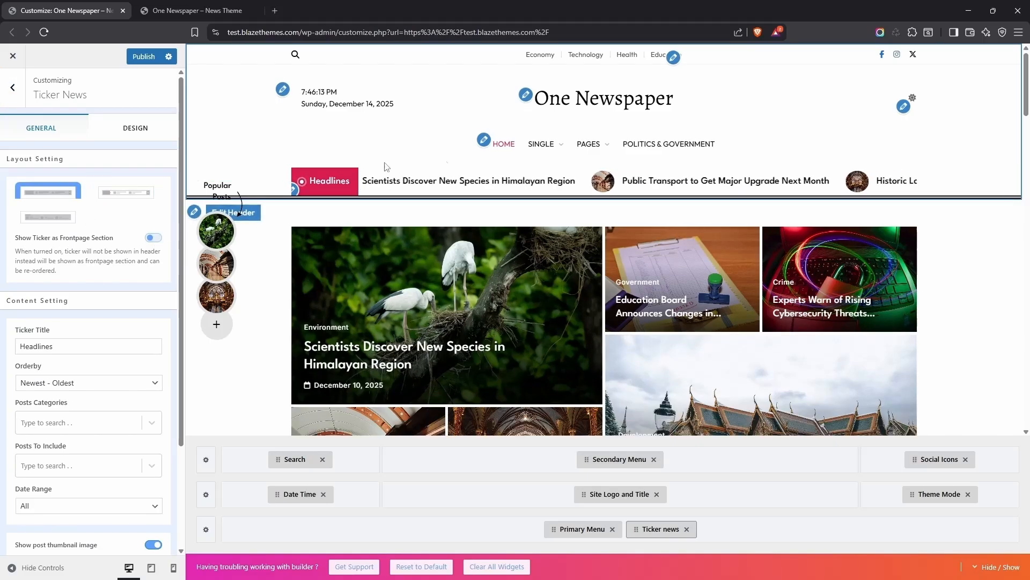
pyautogui.click(153, 237)
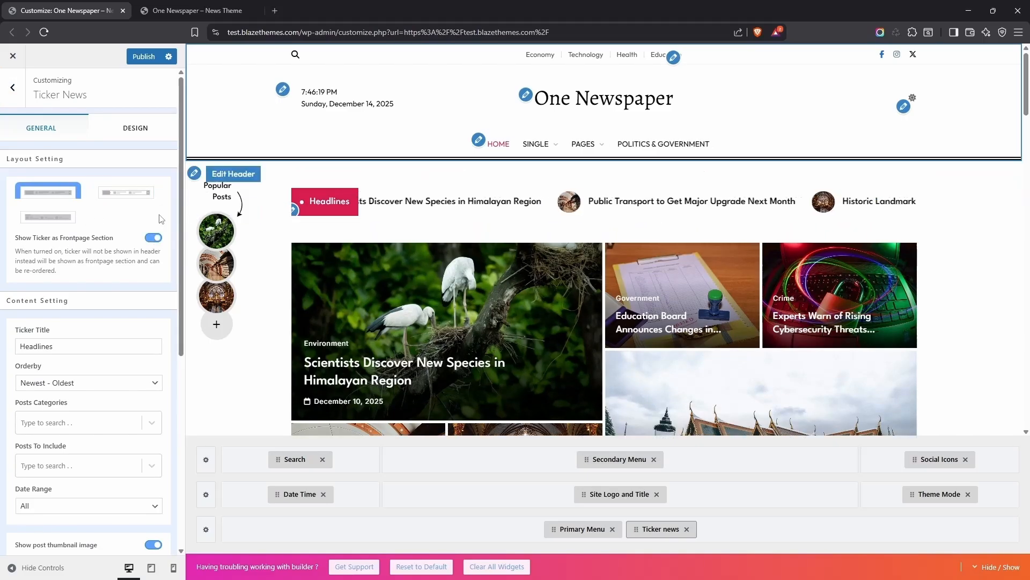
# - Clear the ticker title and disable the ticker's post thumbnail images
pyautogui.scroll(-2, 159, 219)
pyautogui.doubleClick(46, 251)
pyautogui.press('BackSpace')
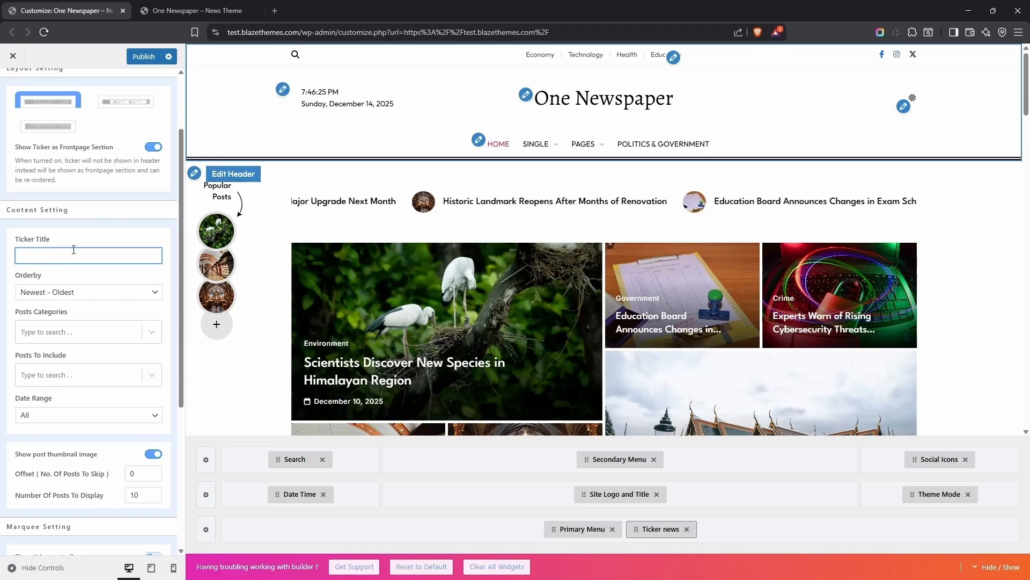
pyautogui.scroll(-2, 92, 280)
pyautogui.click(153, 328)
pyautogui.scroll(5, 134, 265)
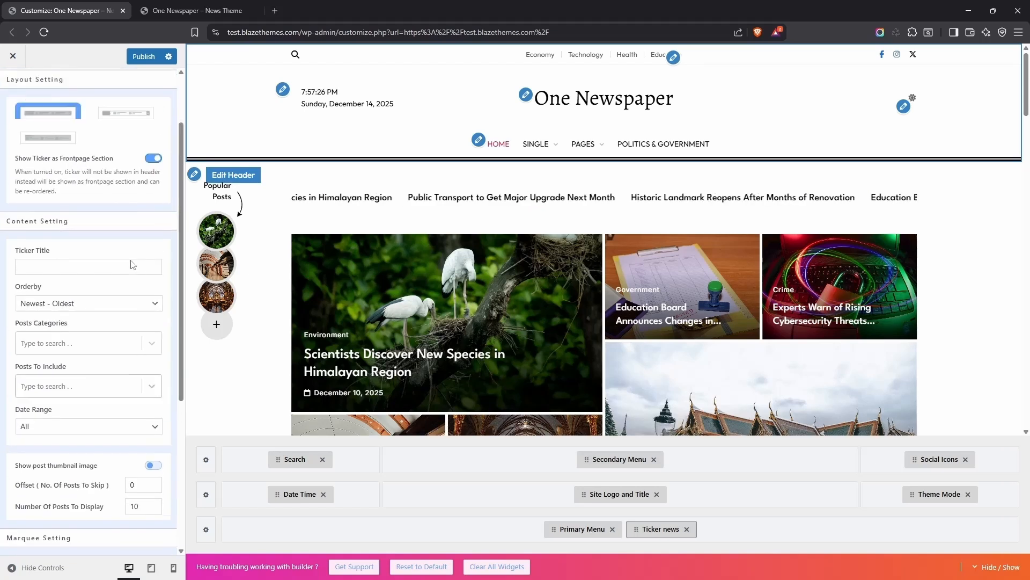
# - Set the ticker section's width to Full Content with top and bottom vertical spacing of 1 px, and return to the Header Builder settings
pyautogui.click(141, 129)
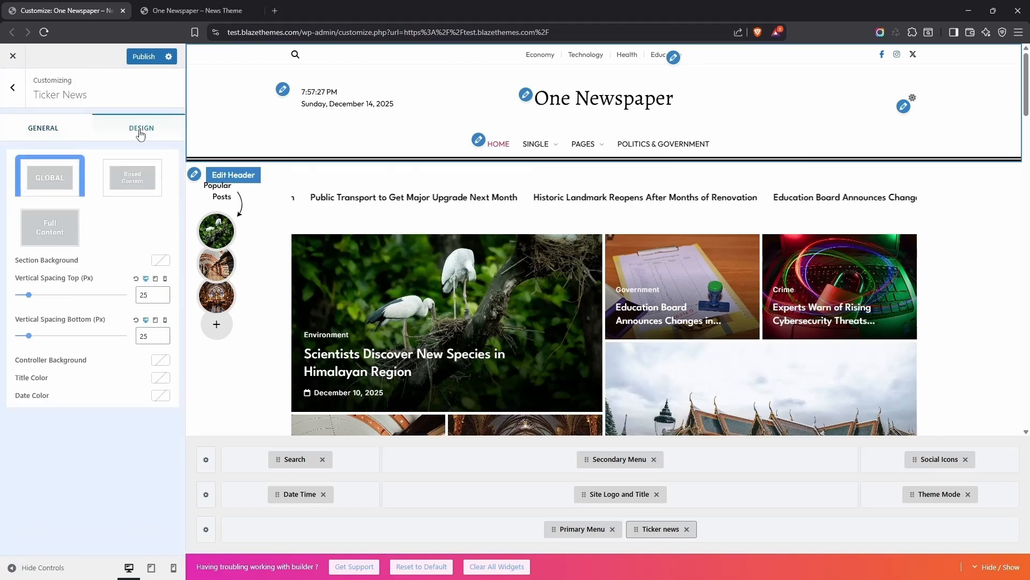
pyautogui.click(62, 229)
pyautogui.moveTo(150, 294); pyautogui.dragTo(139, 295)
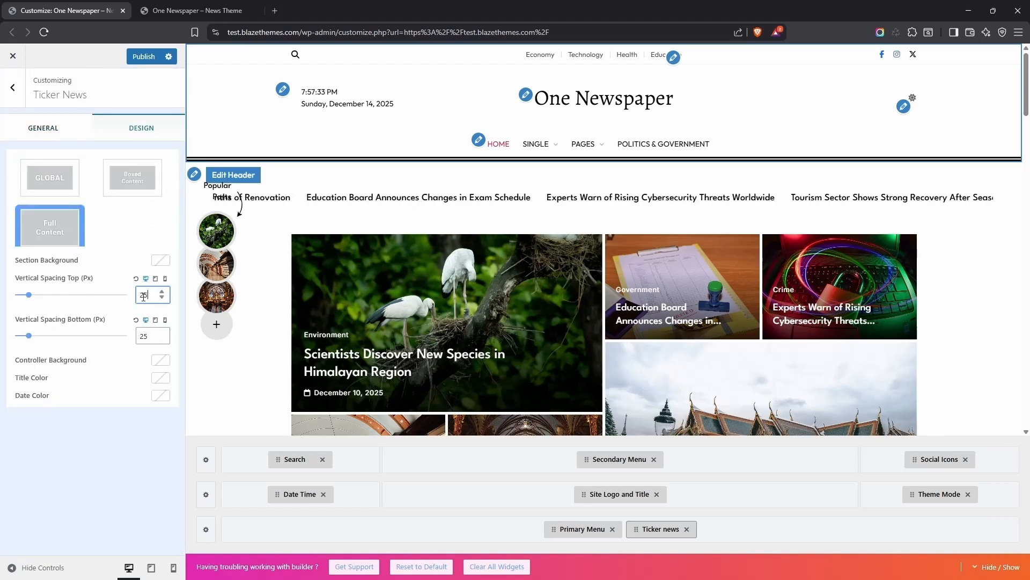
pyautogui.click(162, 297)
pyautogui.click(162, 298)
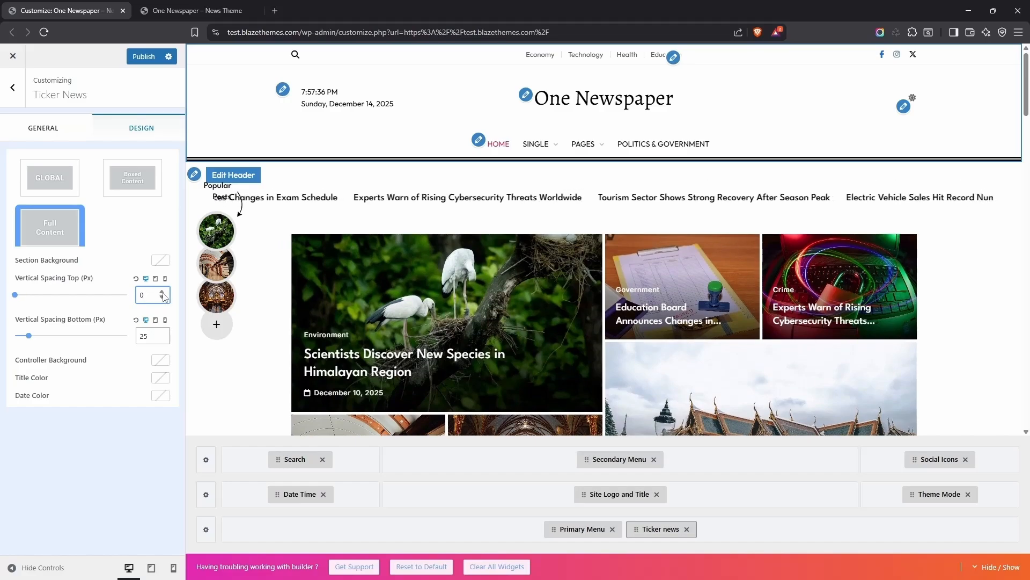
pyautogui.click(162, 339)
pyautogui.click(162, 339)
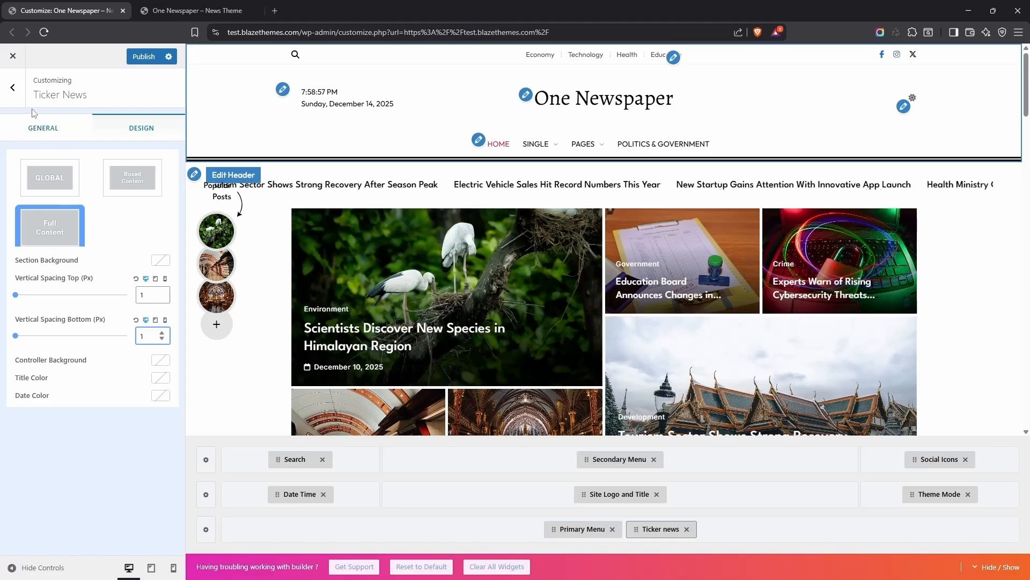
pyautogui.click(15, 90)
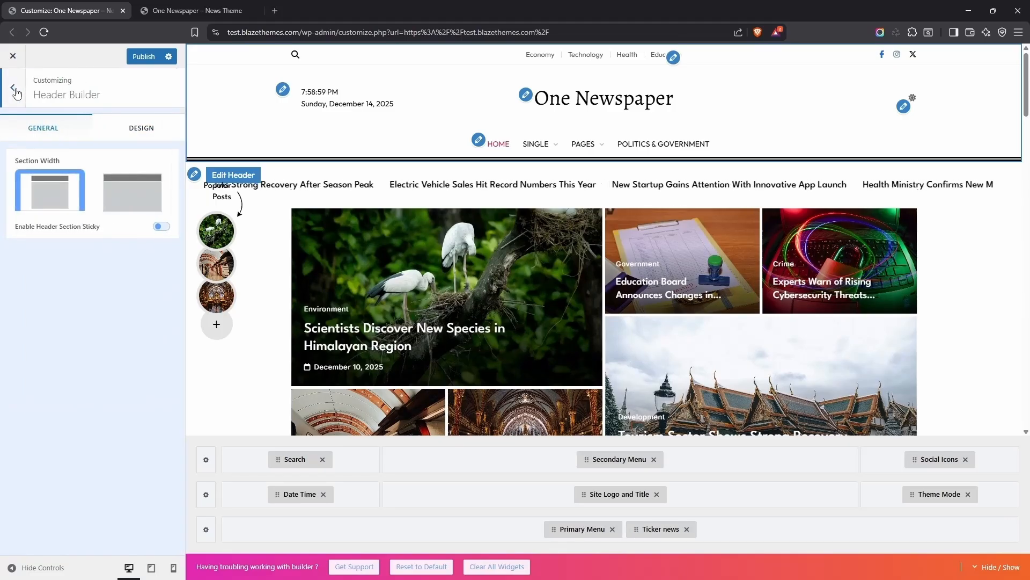
# - Set the header's margin to 0 on all four sides in its design settings
pyautogui.click(146, 131)
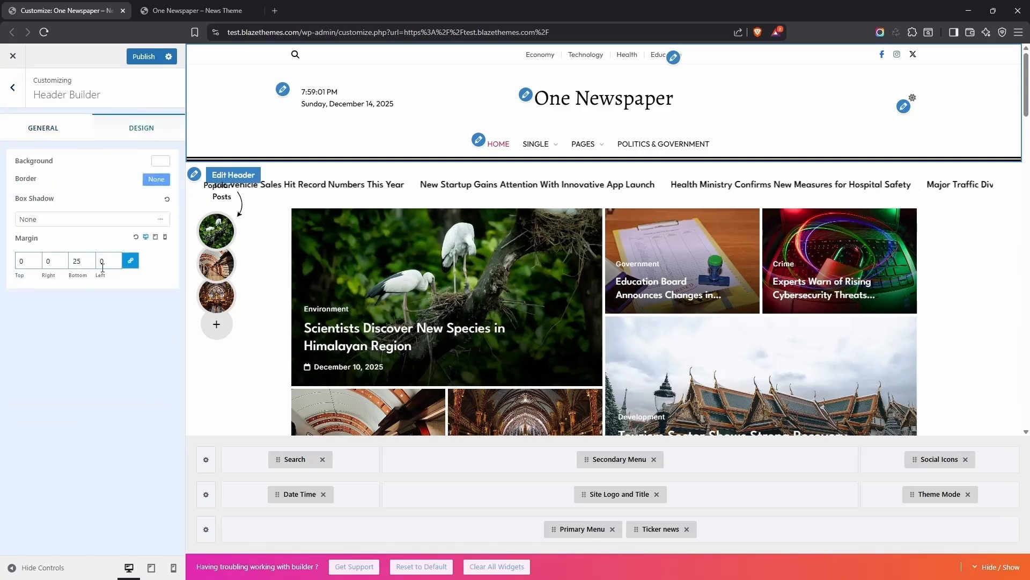
pyautogui.click(85, 263)
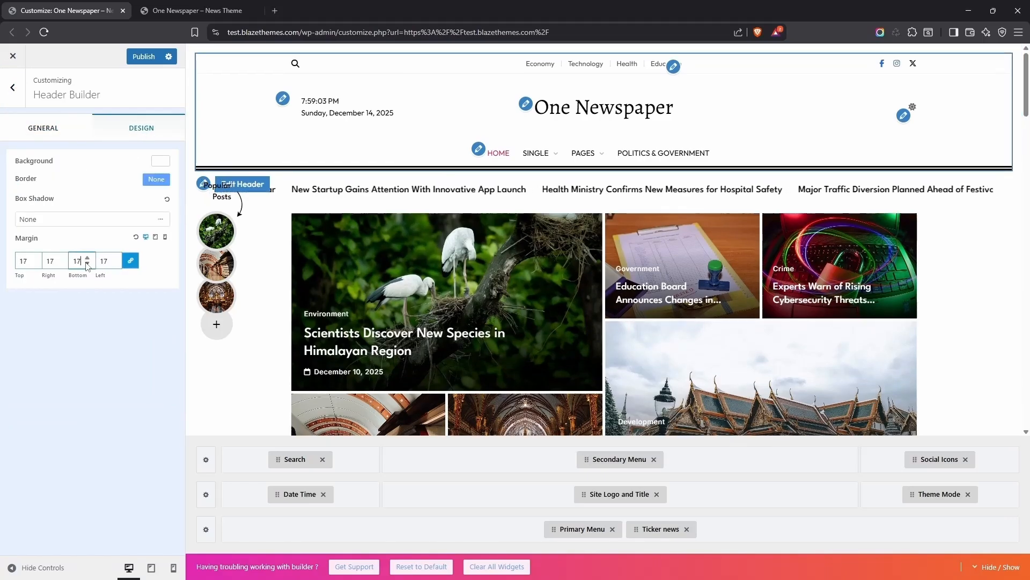
pyautogui.click(87, 264)
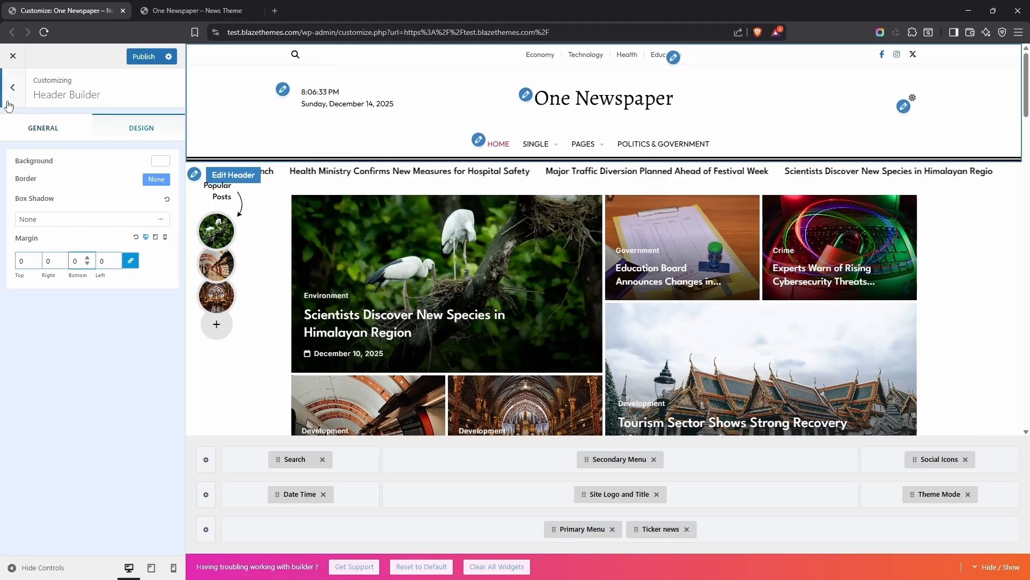
# - Hide the Main Banner Section in the frontpage's section reorder list
pyautogui.click(8, 97)
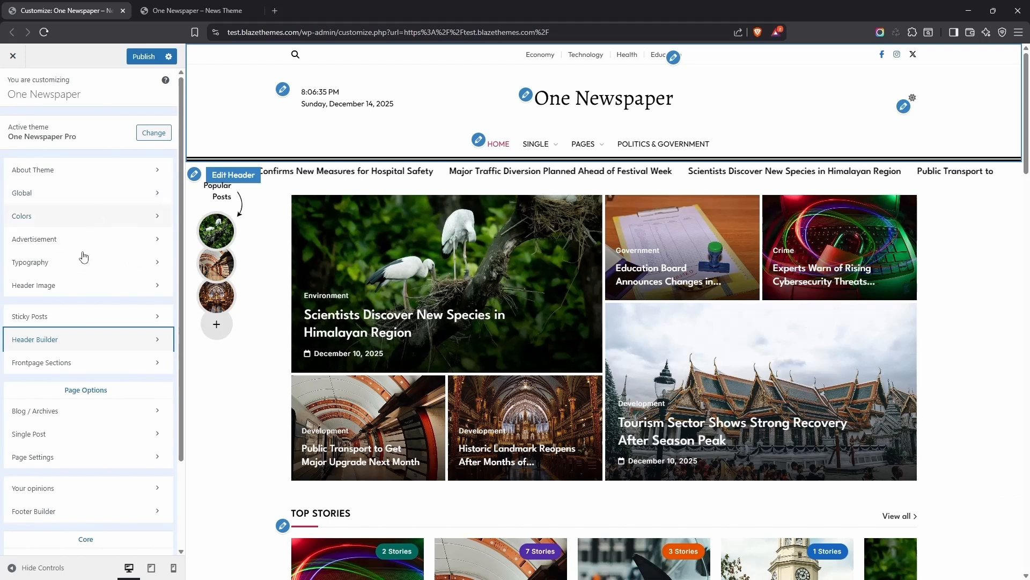
pyautogui.scroll(-1, 86, 301)
pyautogui.click(82, 317)
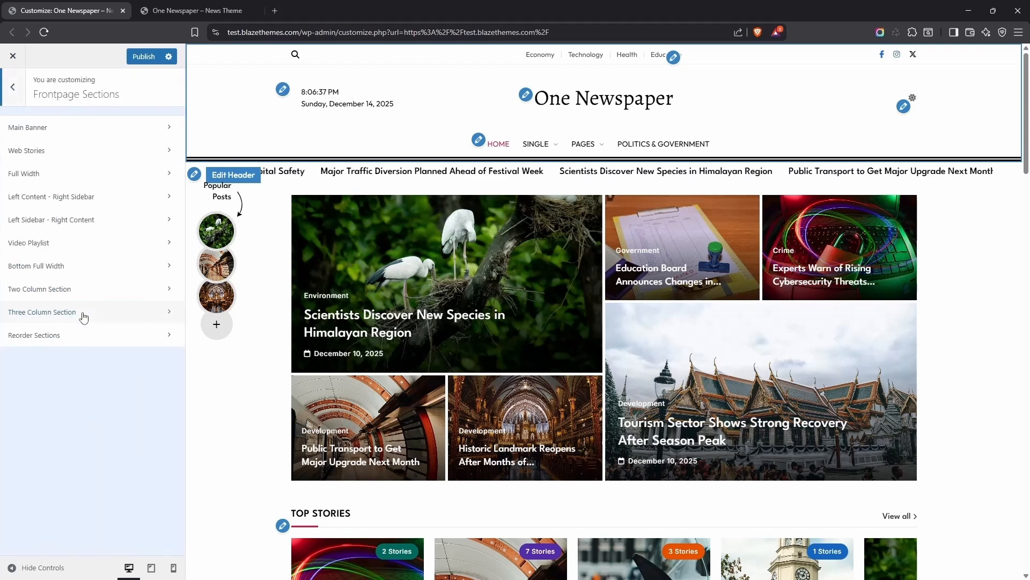
pyautogui.click(94, 342)
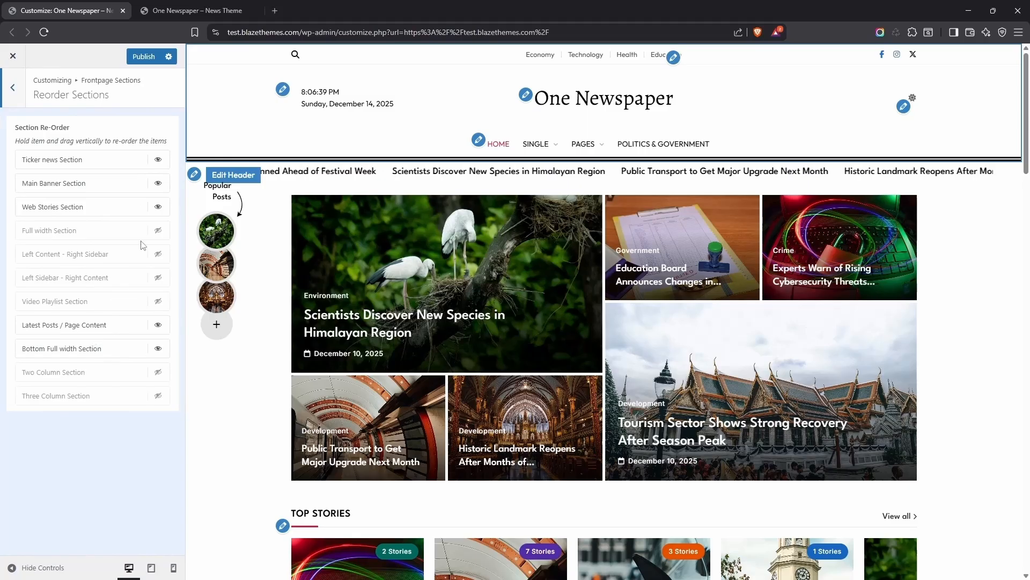
pyautogui.click(158, 183)
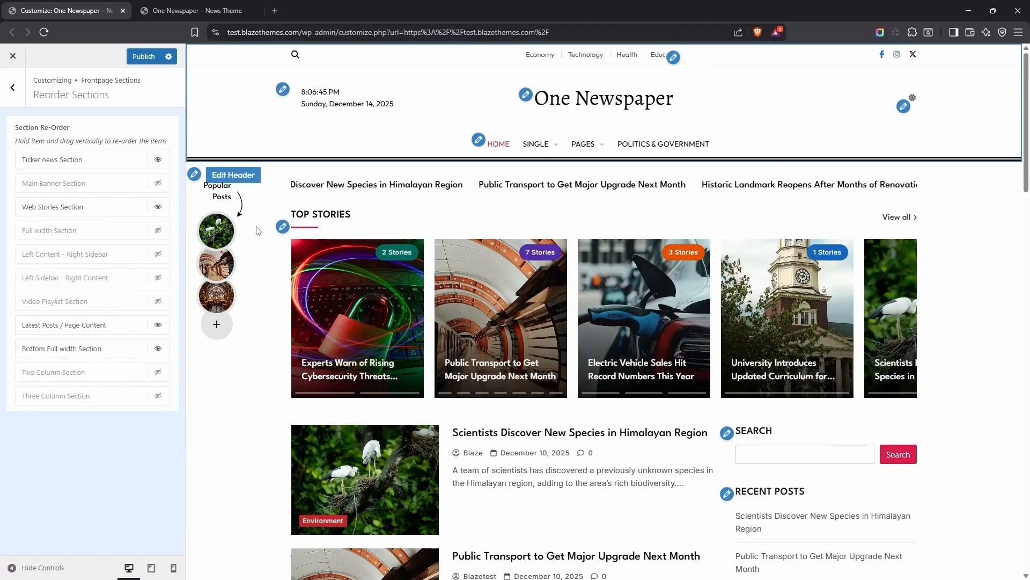
pyautogui.scroll(-2, 265, 223)
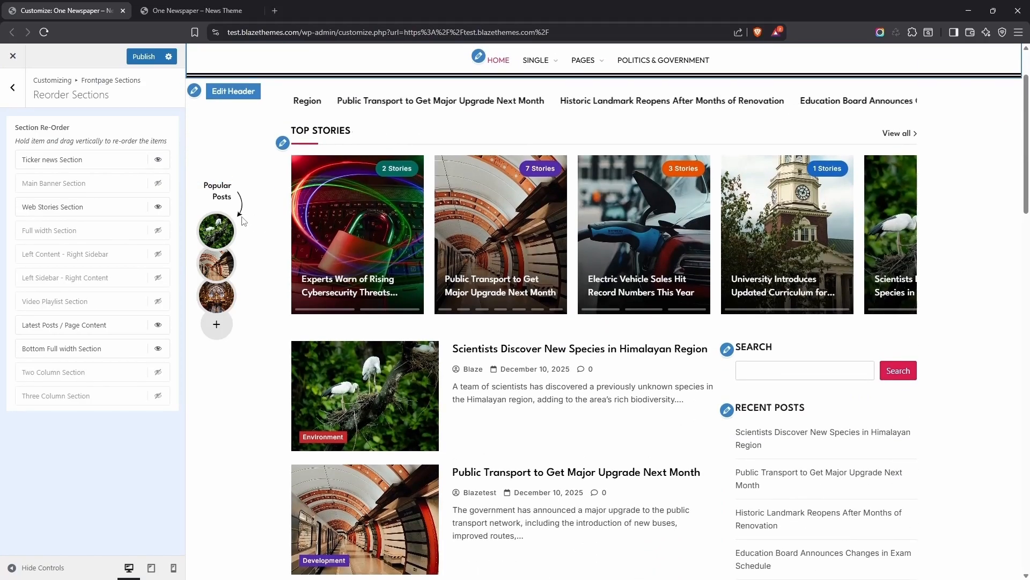
# - Show the Left Content - Right Sidebar section and move it directly above the Web Stories Section
pyautogui.click(158, 255)
pyautogui.moveTo(83, 256); pyautogui.dragTo(78, 207)
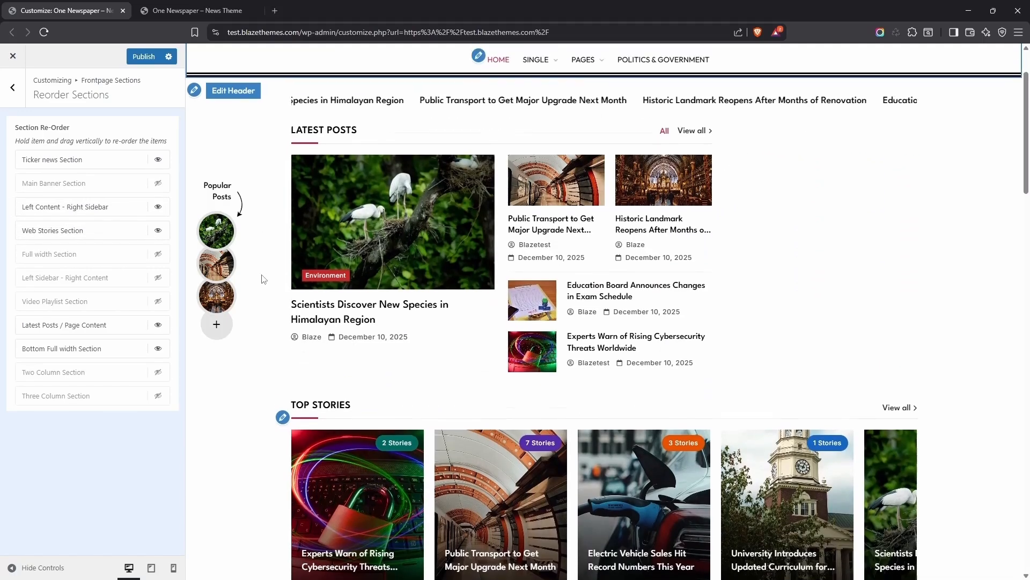
pyautogui.click(13, 87)
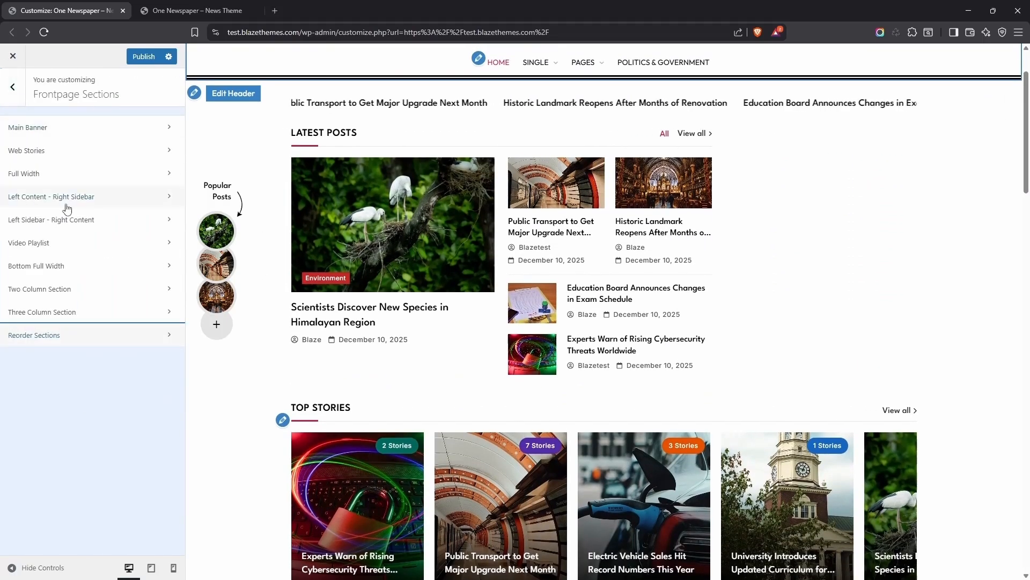
# - Replace the News Filter block with a News Alter block in the Left Content - Right Sidebar section
pyautogui.click(70, 200)
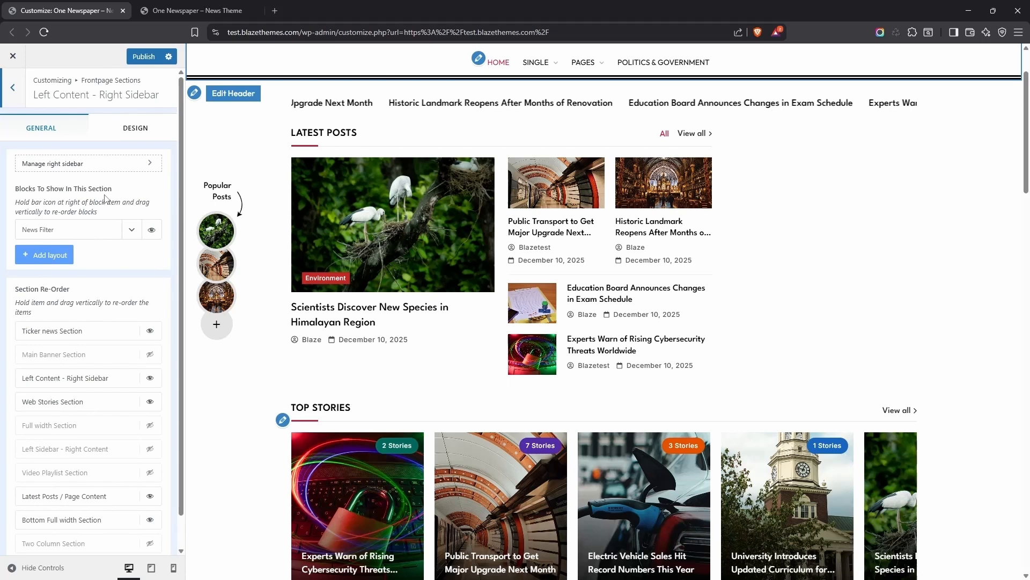
pyautogui.click(57, 258)
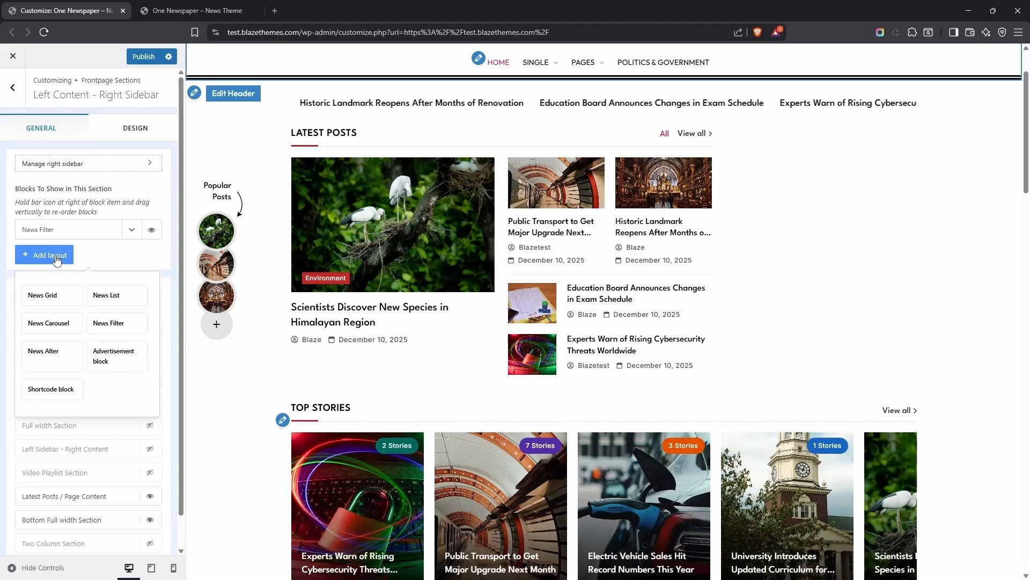
pyautogui.click(53, 351)
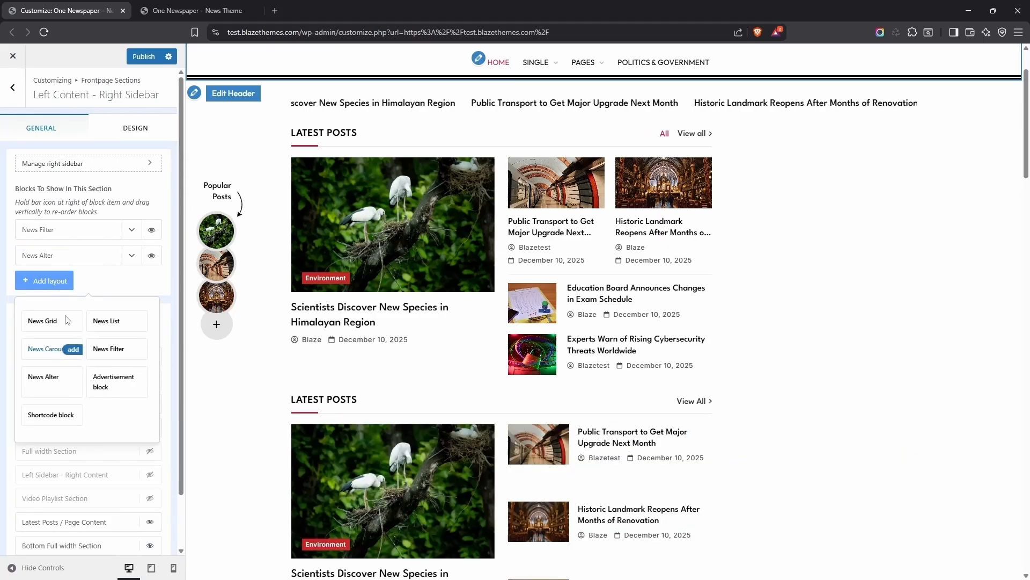
pyautogui.click(55, 288)
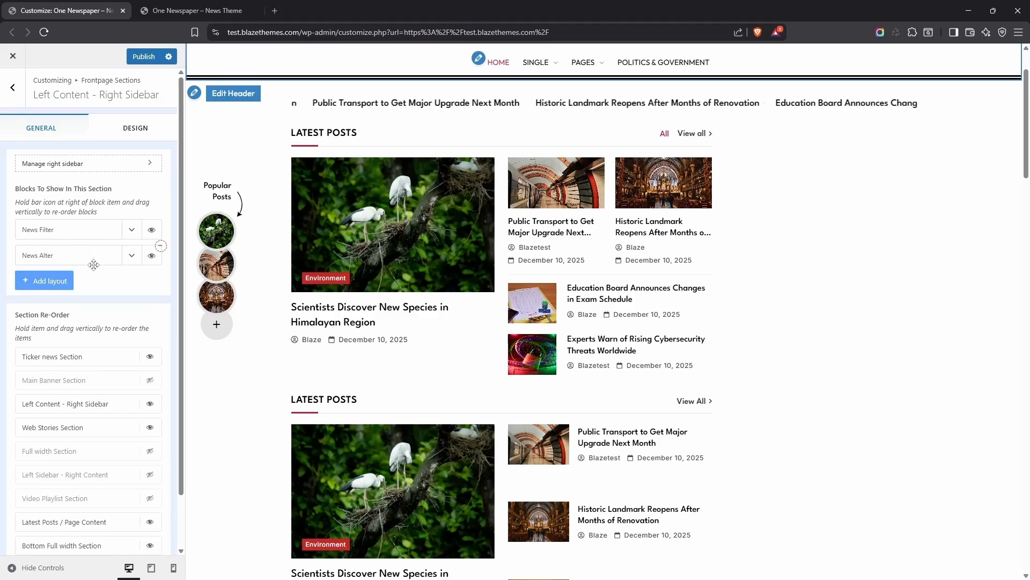
pyautogui.moveTo(93, 257); pyautogui.dragTo(94, 232)
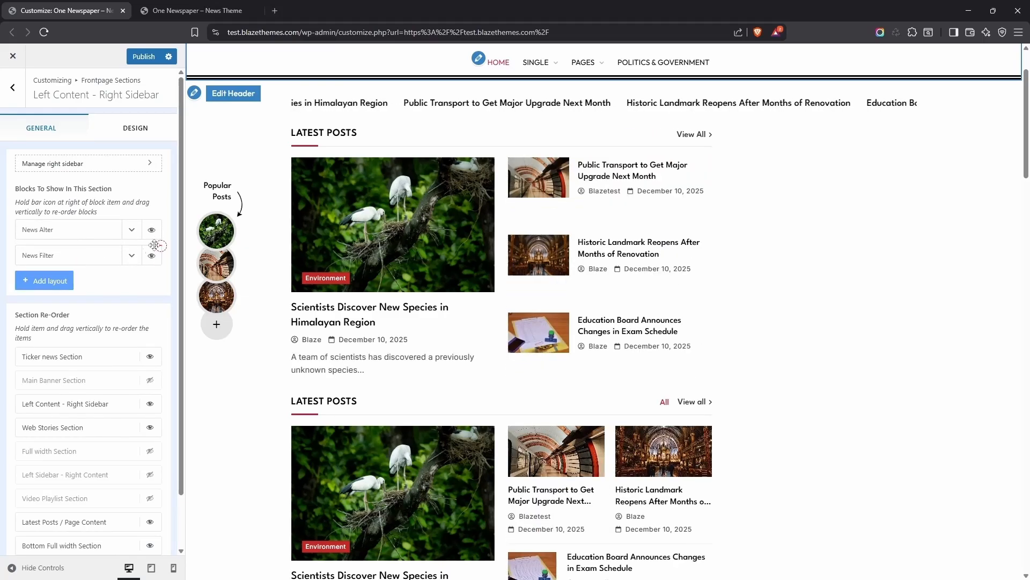
pyautogui.click(160, 247)
# - Expand the News Alter block's settings and clear its block title
pyautogui.click(132, 231)
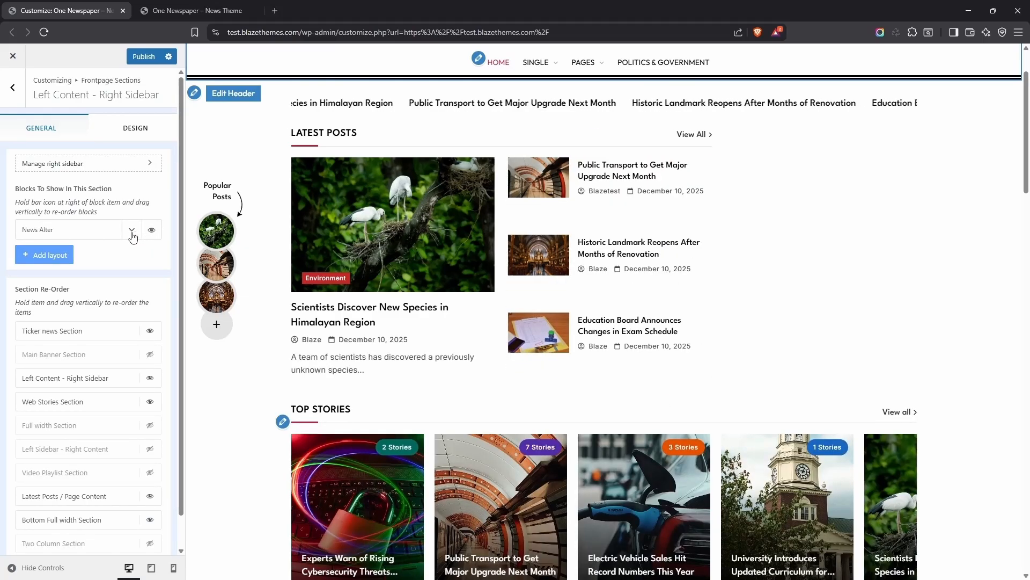
pyautogui.scroll(-1, 86, 301)
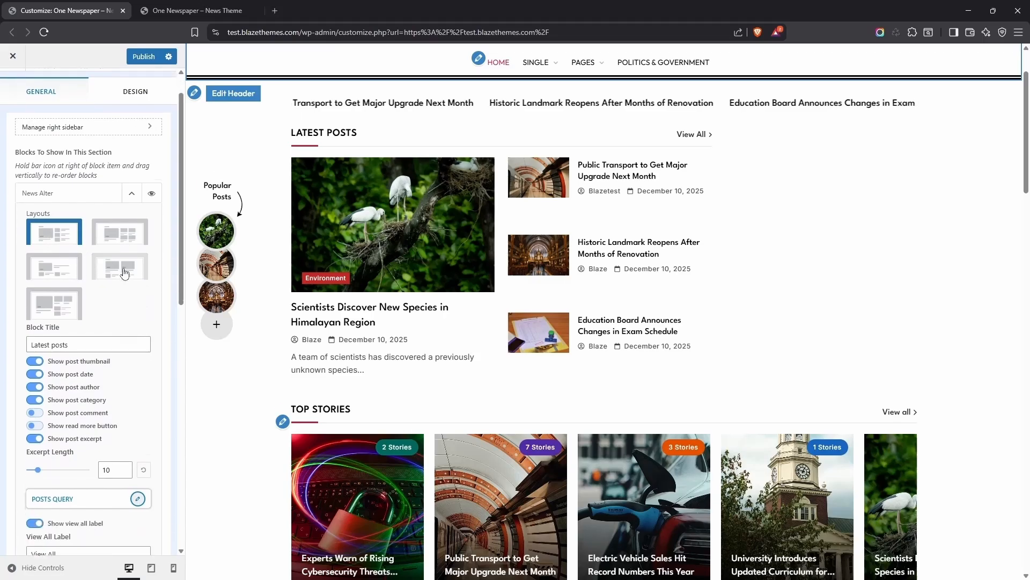
pyautogui.click(82, 332)
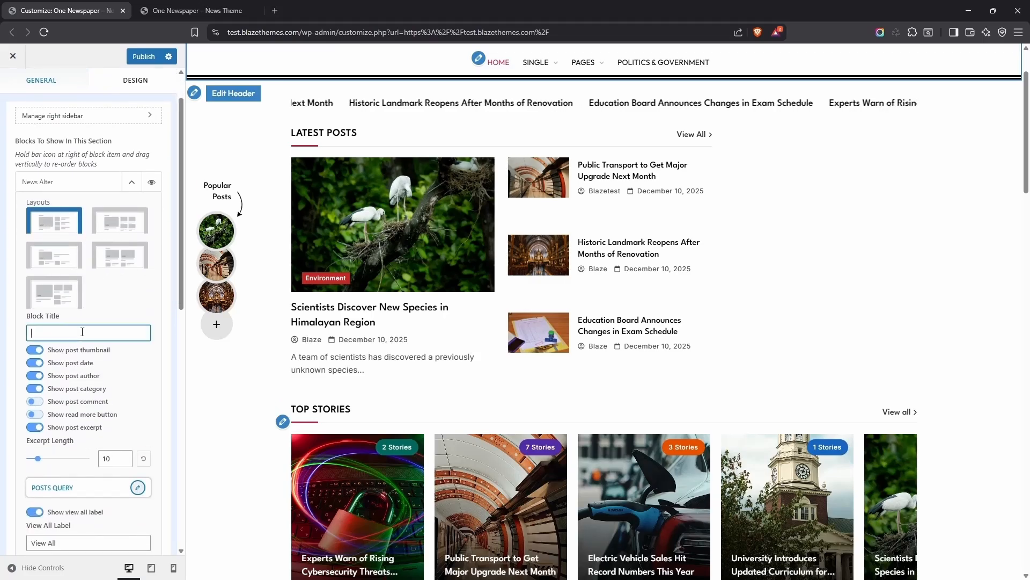
# - Set the News Alter block's posts query to display 7 posts
pyautogui.scroll(-2, 107, 365)
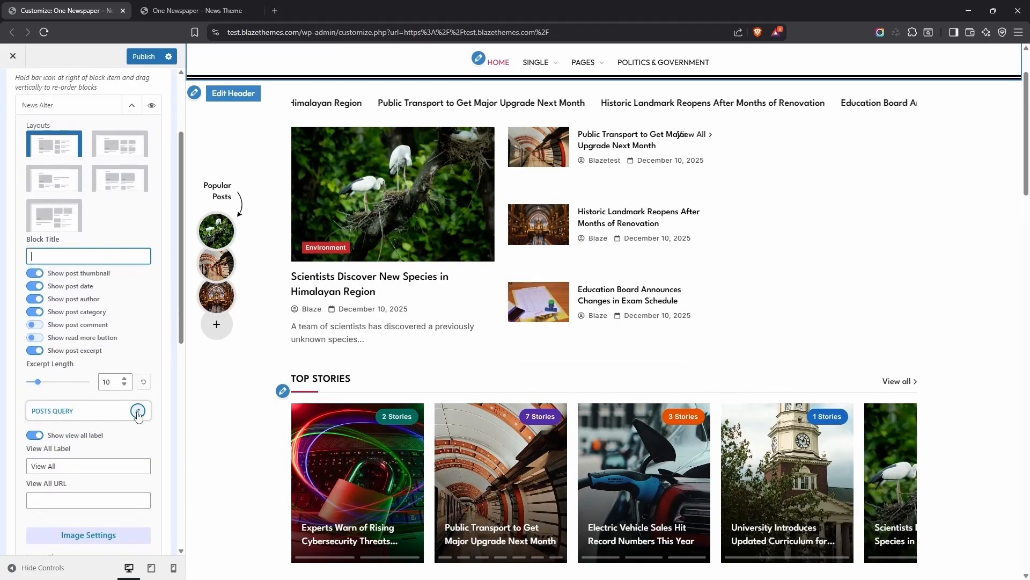
pyautogui.click(141, 411)
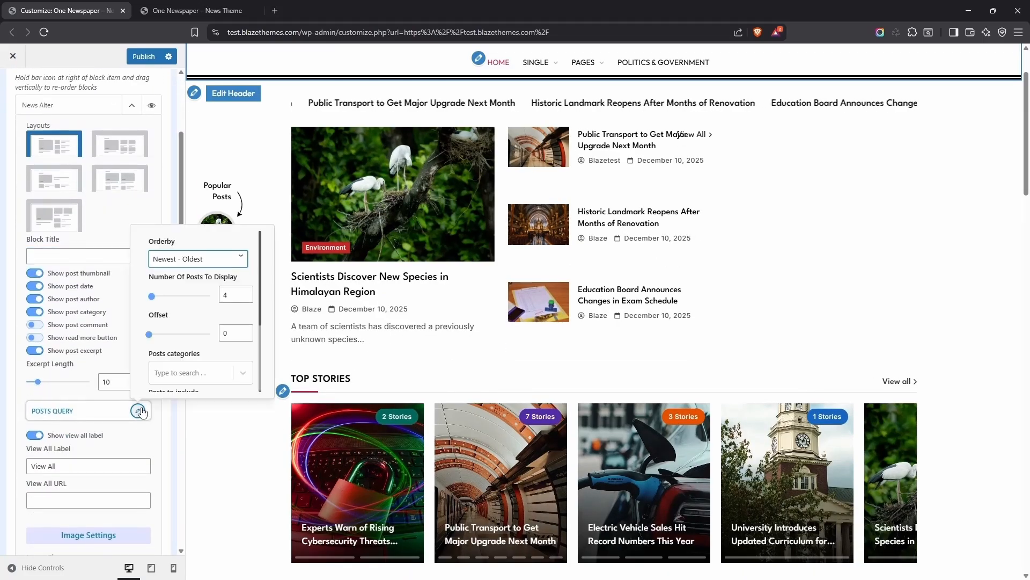
pyautogui.click(245, 292)
pyautogui.click(245, 292)
pyautogui.click(246, 292)
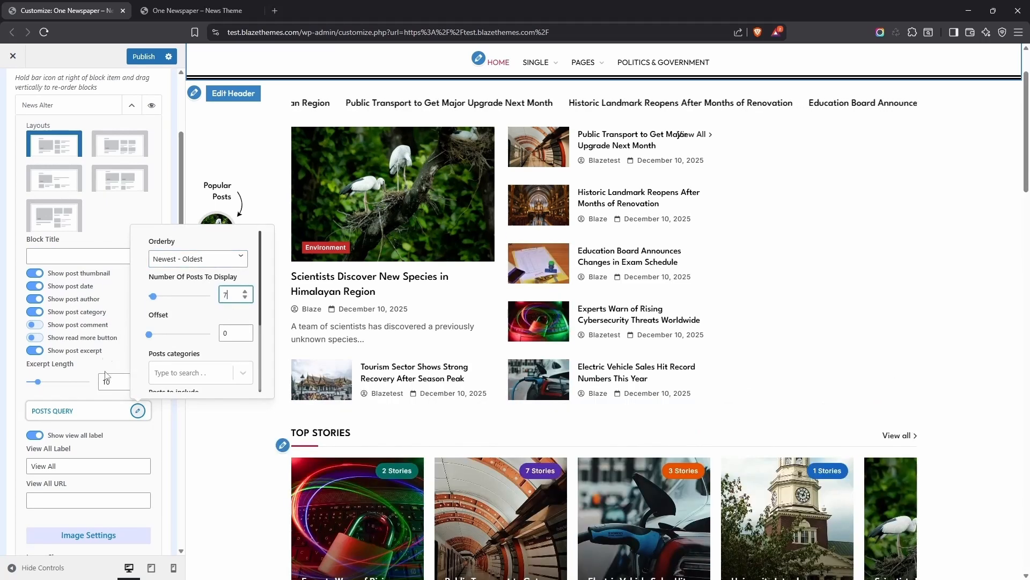
pyautogui.click(137, 410)
# - Add a One Newspaper : Posts List widget to the Frontpage - Middle Right Sidebar widget area
pyautogui.scroll(3, 135, 269)
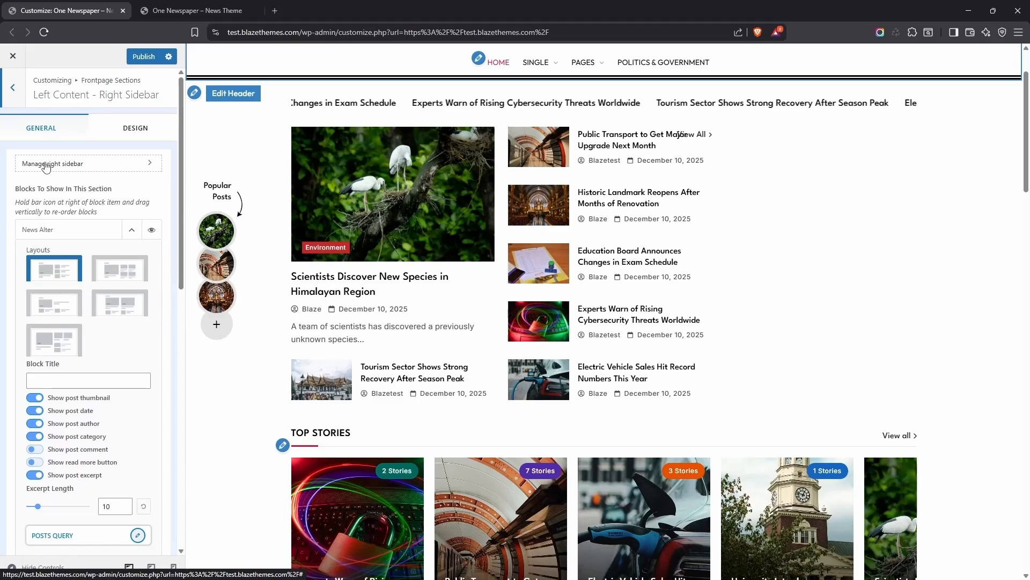
pyautogui.click(46, 165)
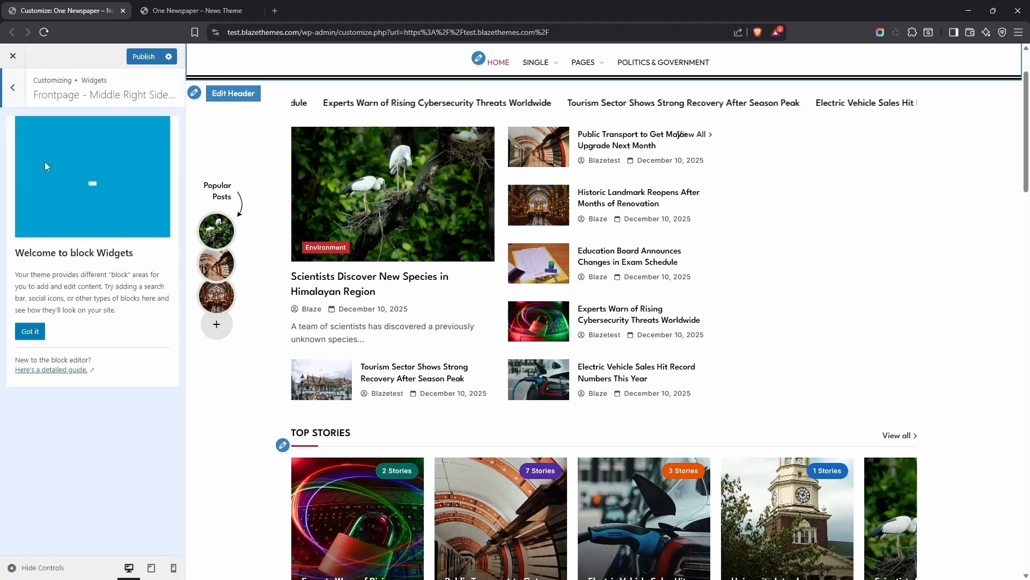
pyautogui.click(35, 334)
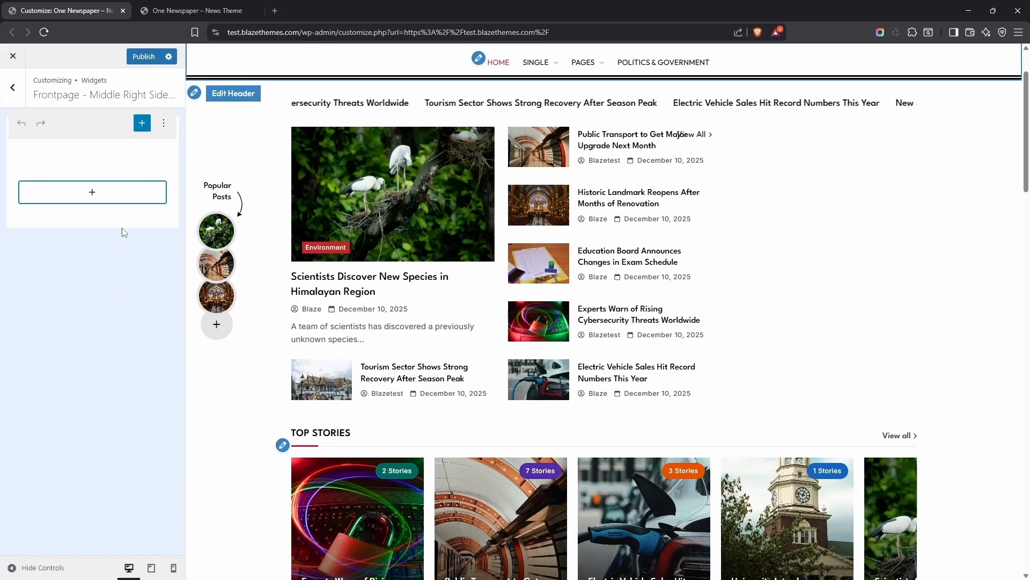
pyautogui.click(97, 191)
pyautogui.click(88, 365)
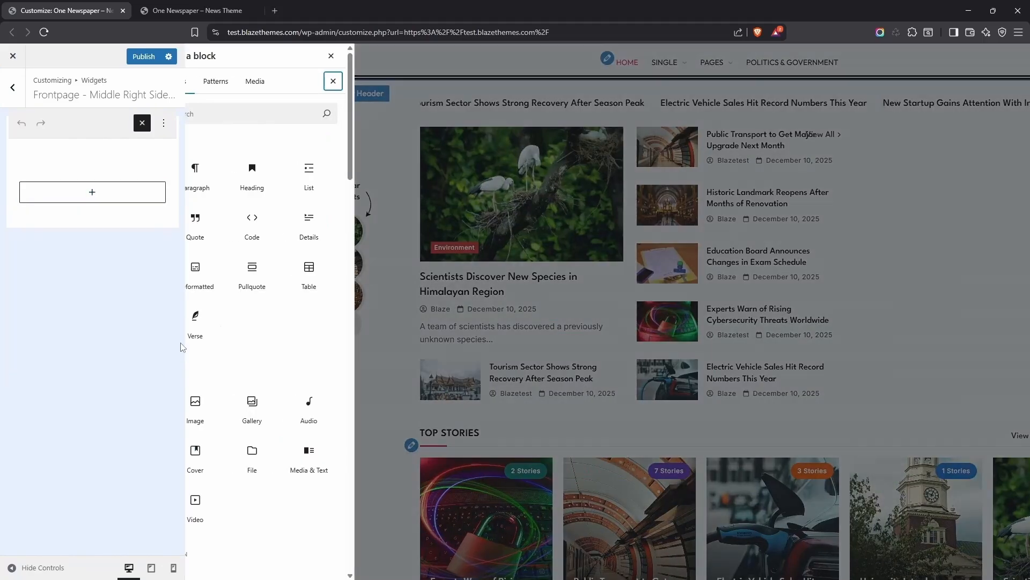
pyautogui.scroll(-15, 251, 315)
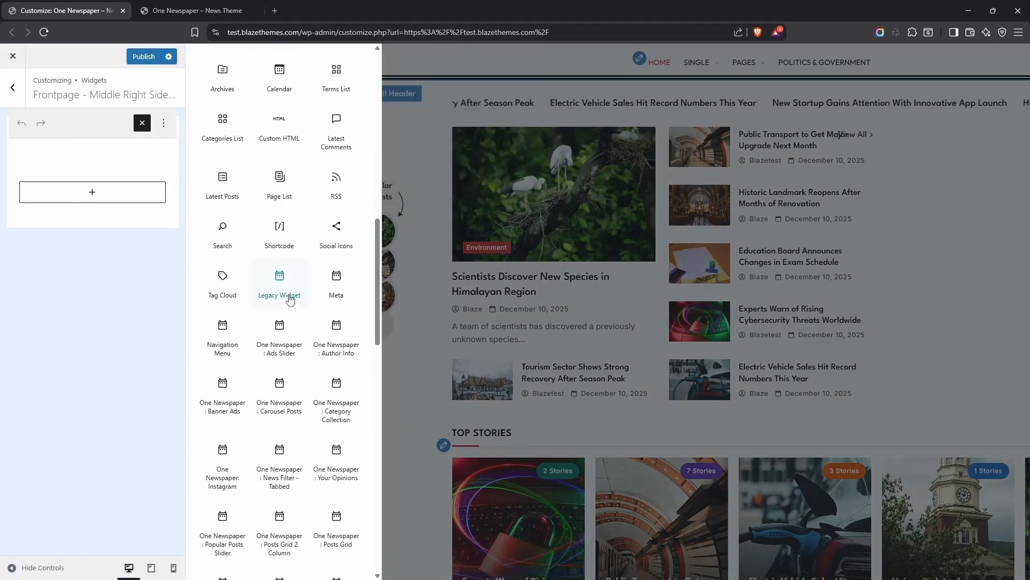
pyautogui.scroll(-2, 284, 310)
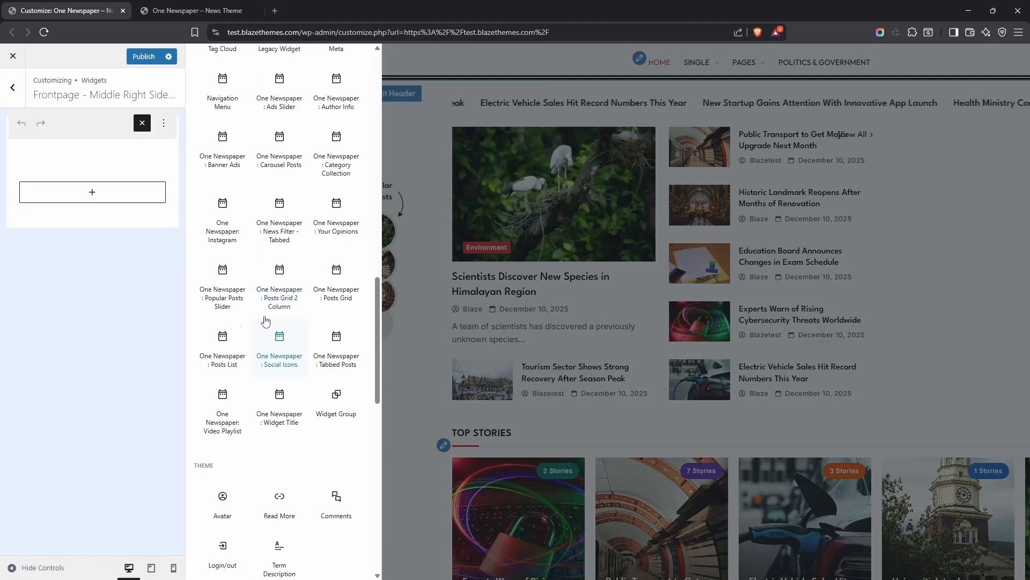
pyautogui.click(215, 362)
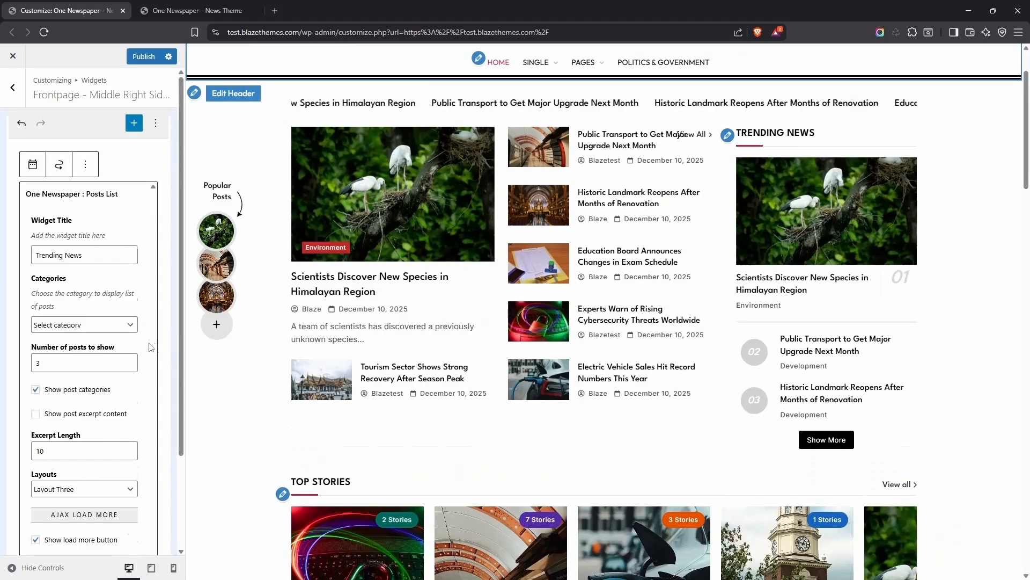
# - Disable post categories and enable post excerpt content in the Posts List widget, and leave the widget settings
pyautogui.scroll(-2, 95, 313)
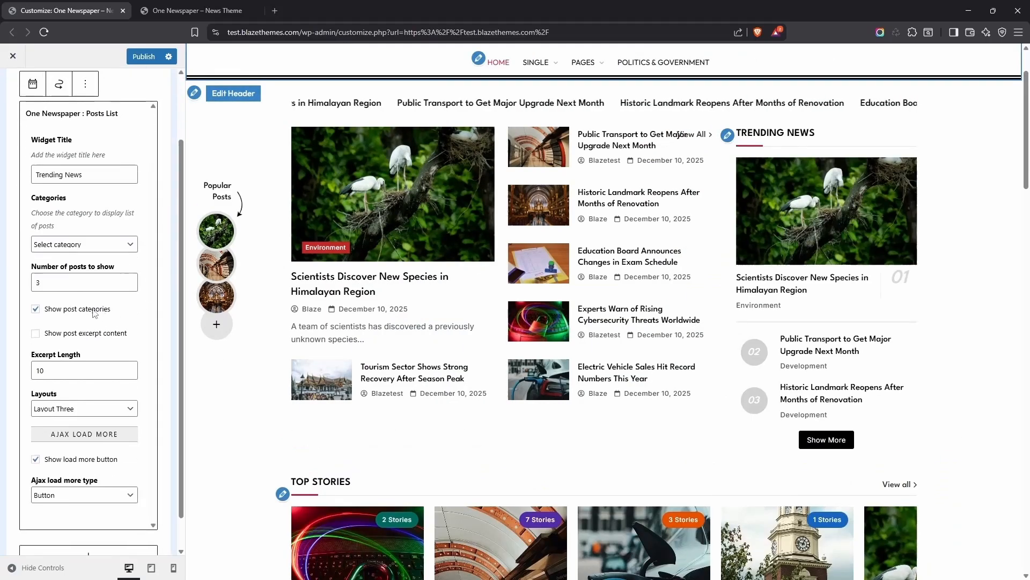
pyautogui.click(35, 310)
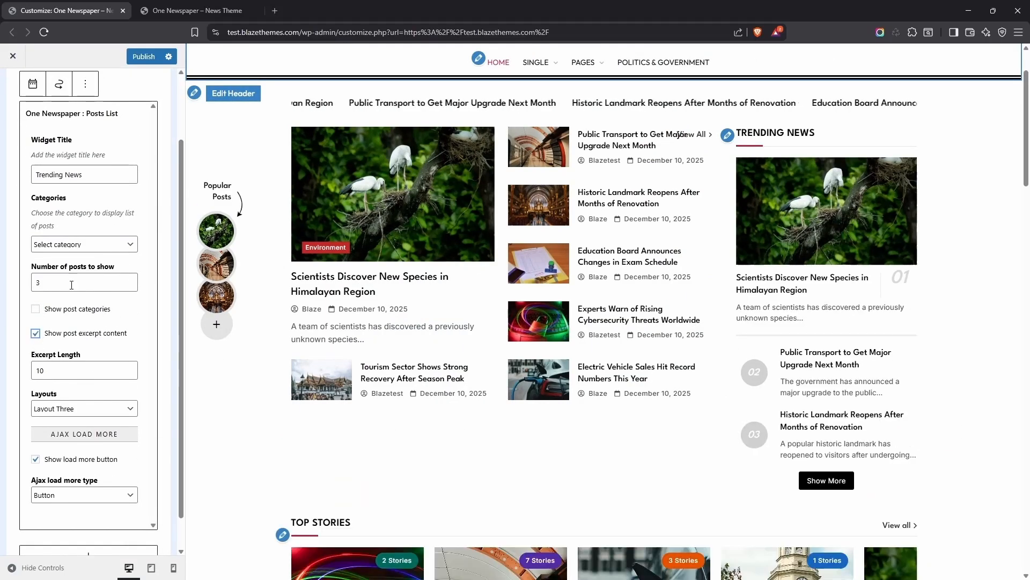
pyautogui.scroll(2, 86, 161)
pyautogui.click(18, 110)
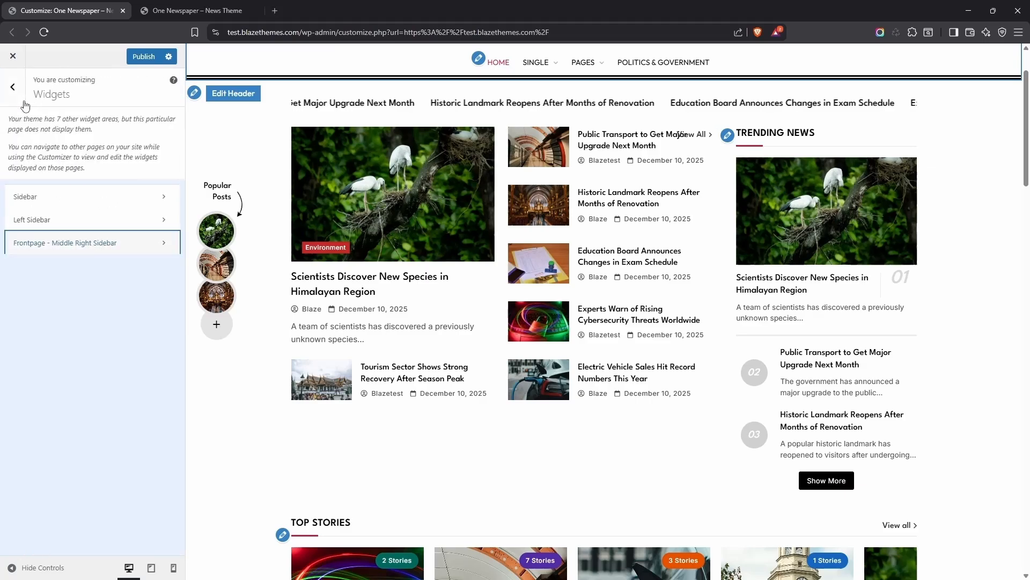
pyautogui.click(13, 89)
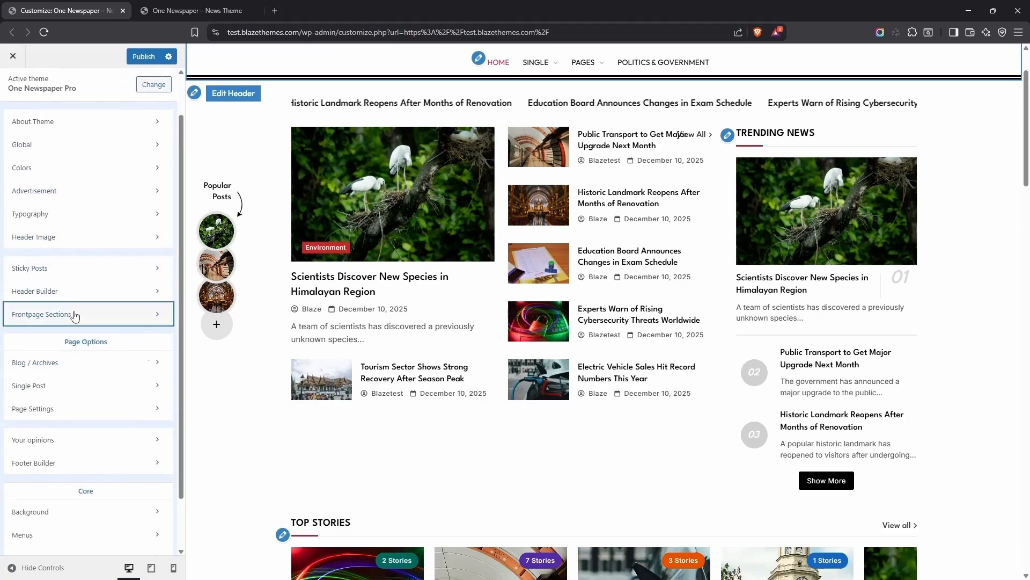
# - Set the Left Content - Right Sidebar section's top vertical spacing to 8 px
pyautogui.click(69, 314)
pyautogui.click(70, 197)
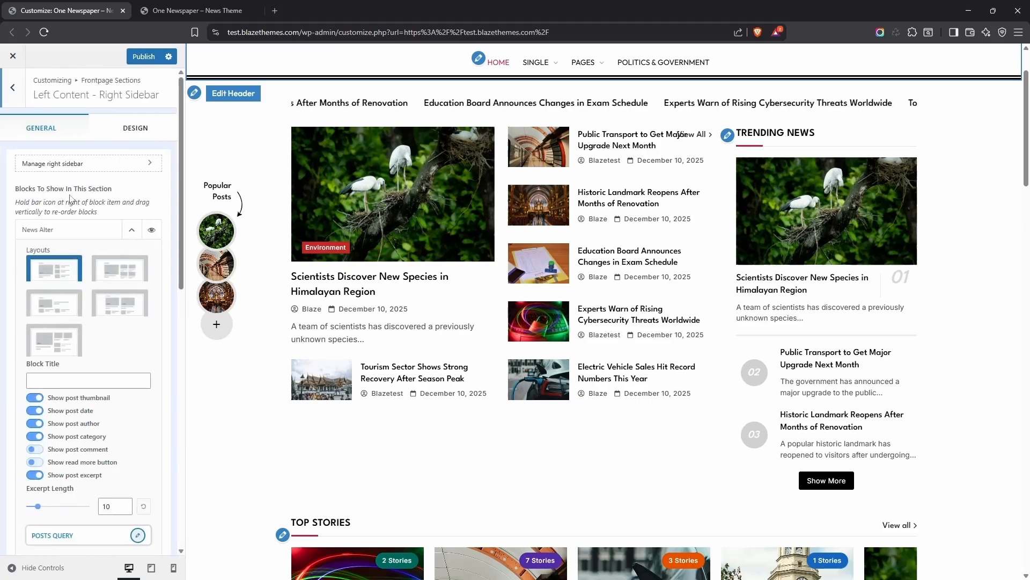
pyautogui.click(133, 129)
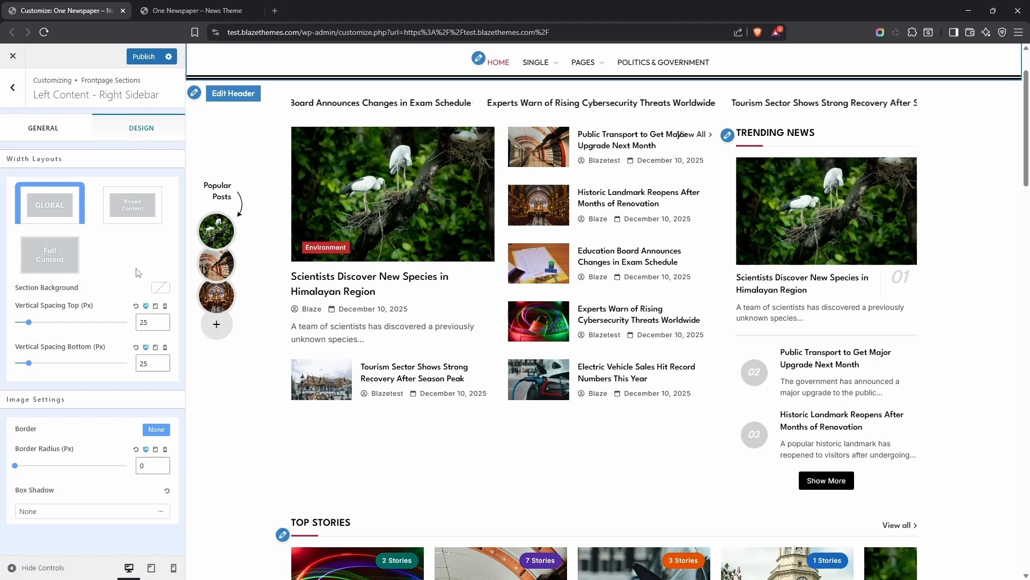
pyautogui.click(162, 324)
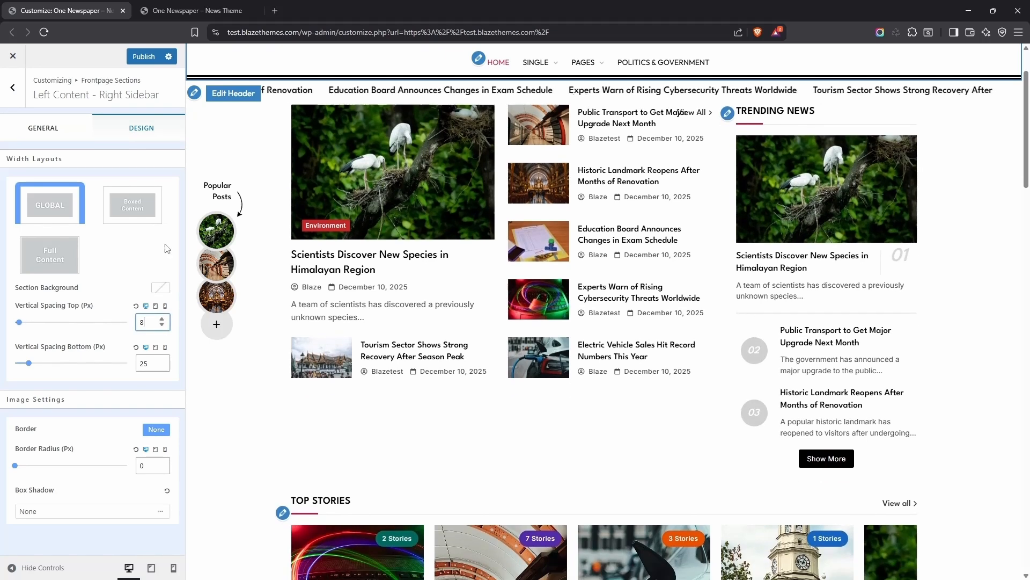
# - Set the Web Stories section's top vertical spacing to 1 px and return to the frontpage sections list
pyautogui.click(13, 87)
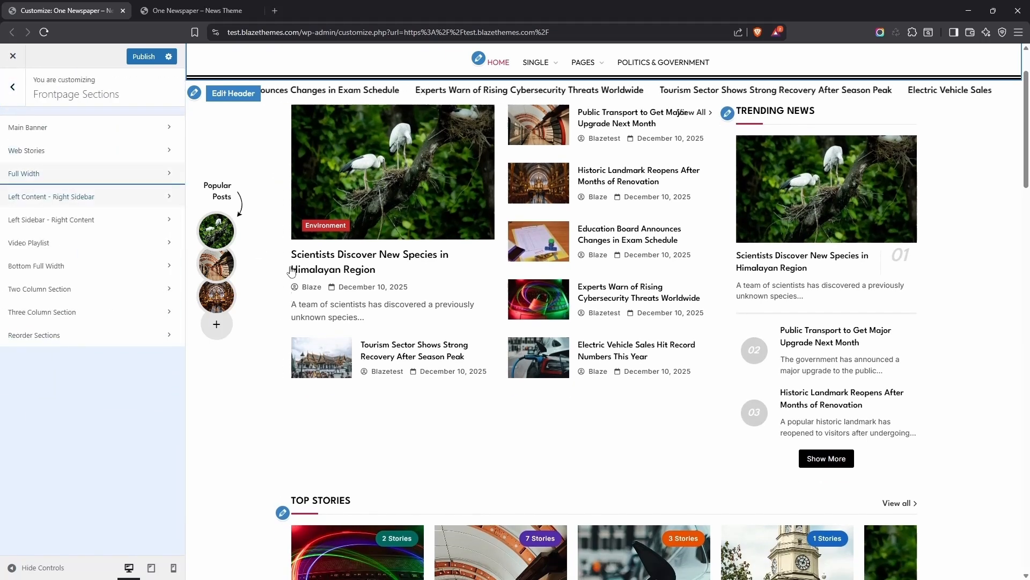
pyautogui.scroll(-2, 267, 283)
pyautogui.scroll(-4, 267, 283)
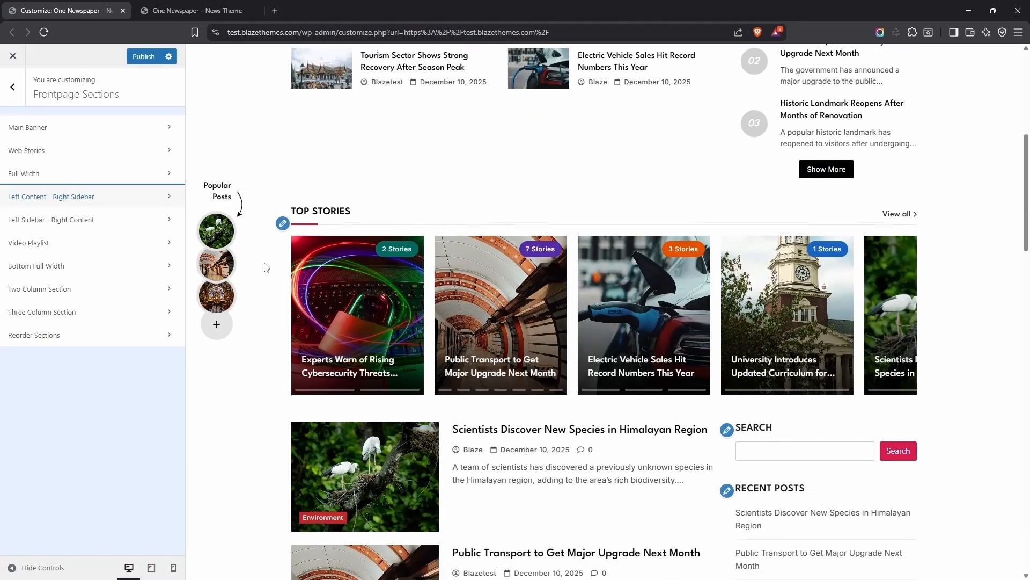
pyautogui.click(63, 149)
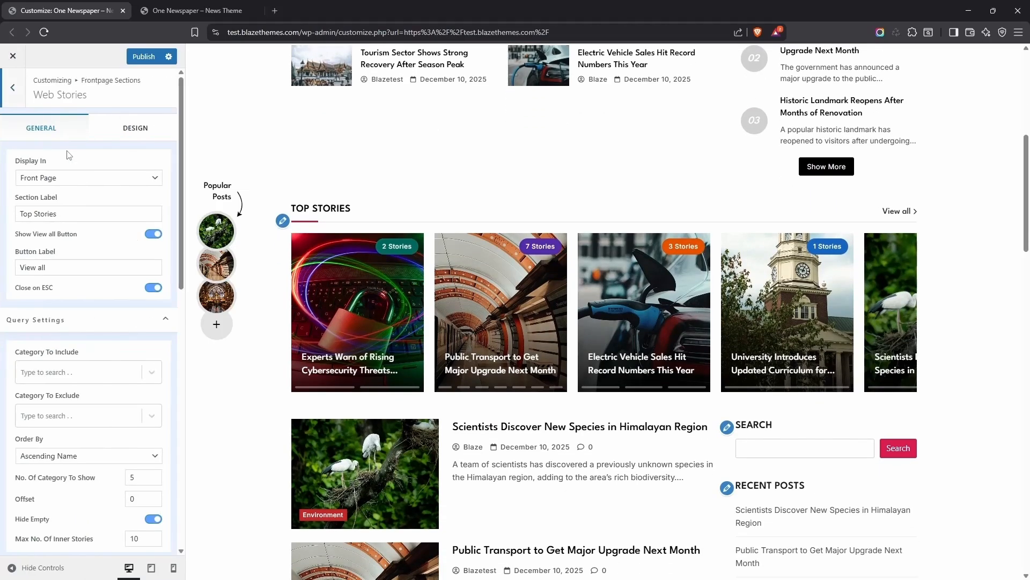
pyautogui.click(135, 133)
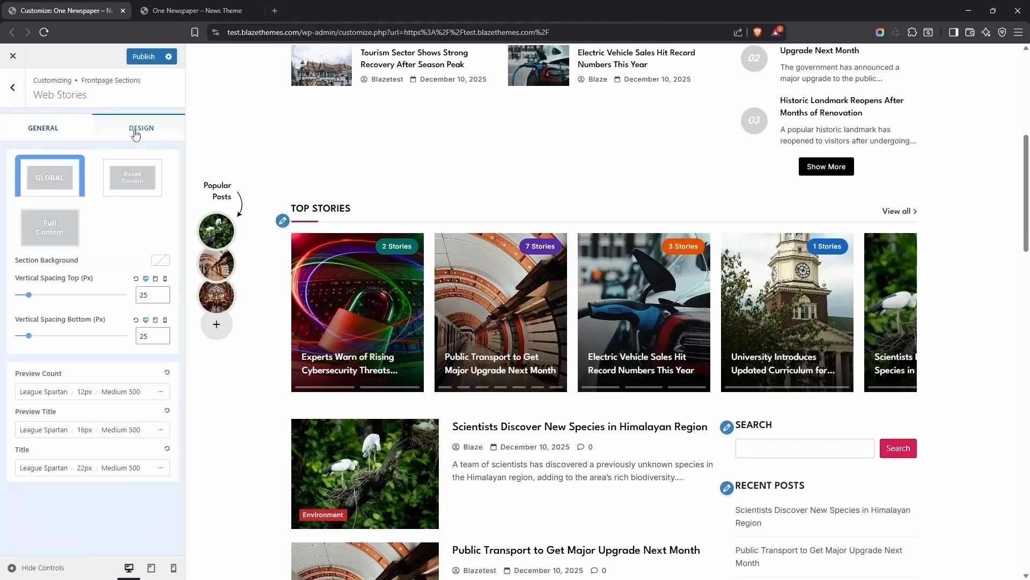
pyautogui.click(162, 298)
pyautogui.click(161, 297)
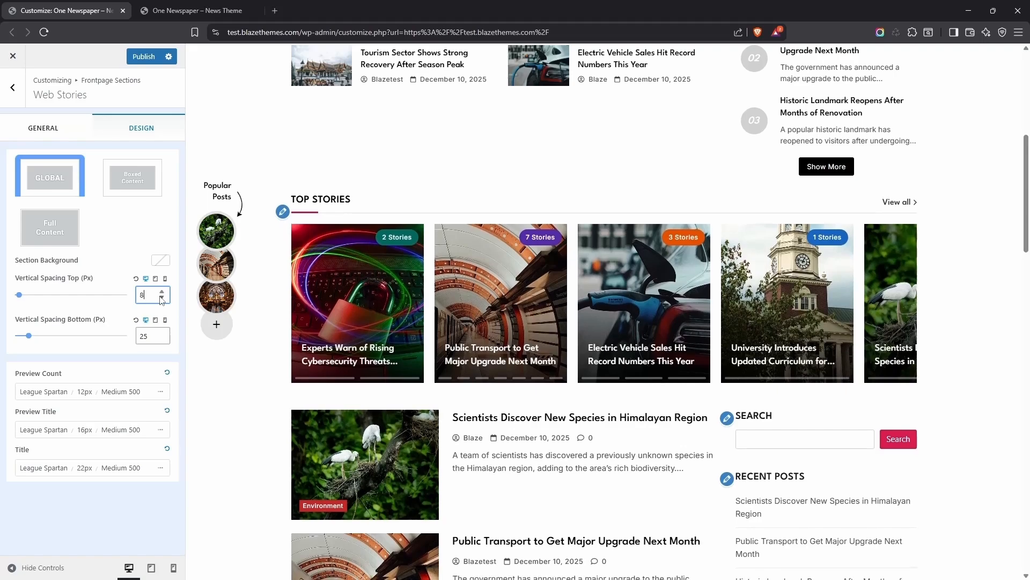
pyautogui.click(162, 297)
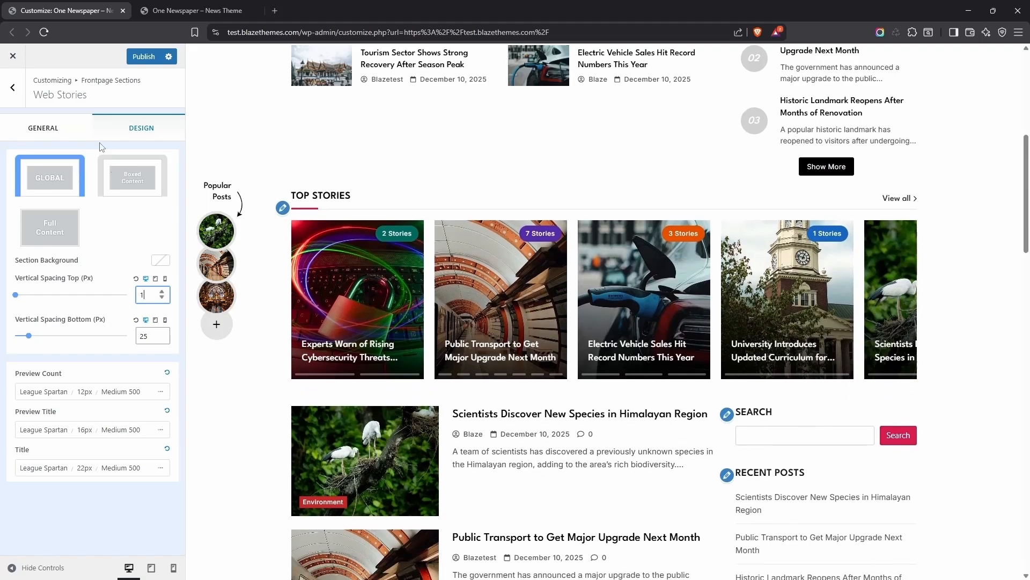
pyautogui.click(13, 89)
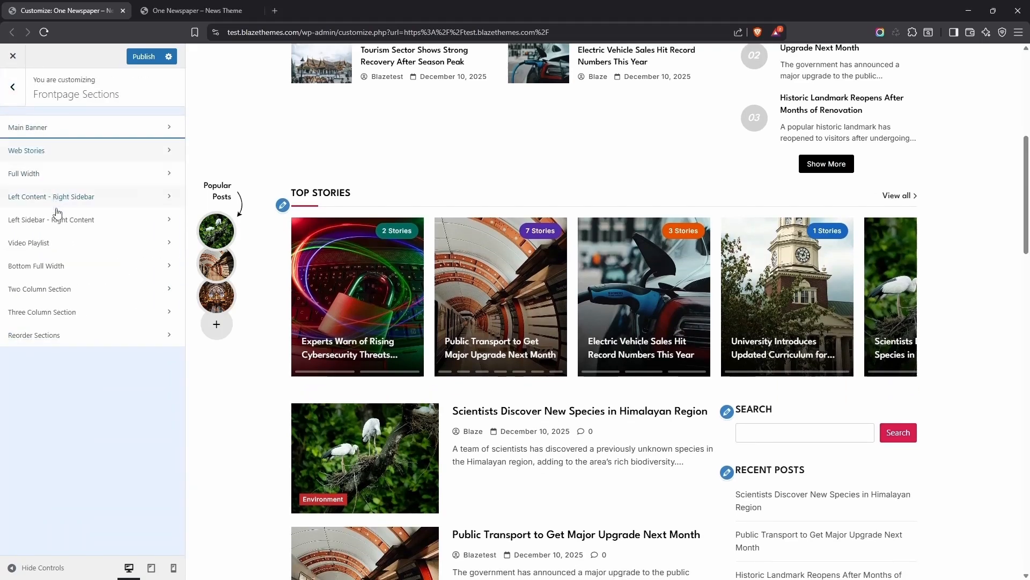
# - Make the Left Sidebar - Right Content section visible on the frontpage
pyautogui.click(90, 221)
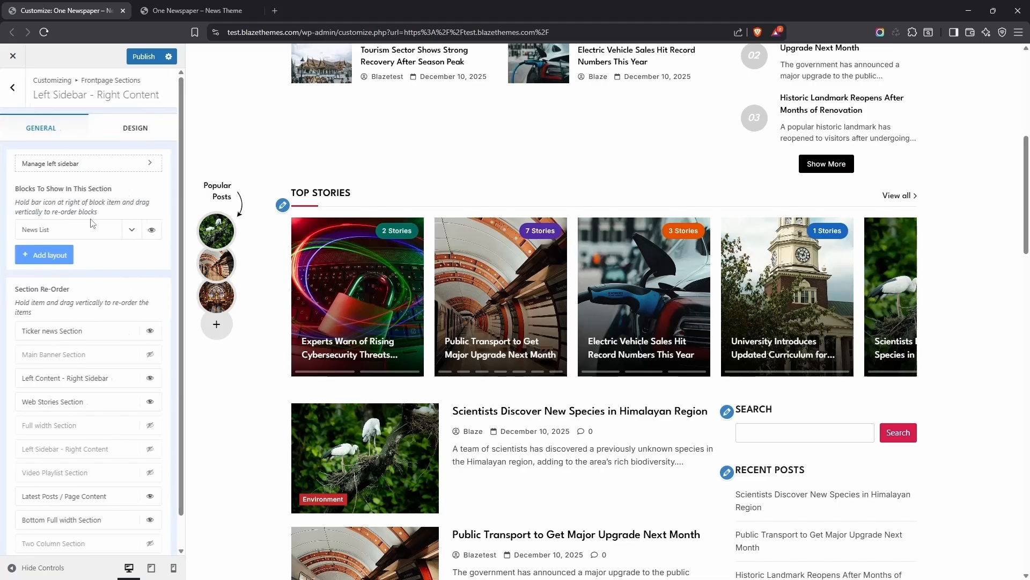
pyautogui.scroll(-1, 144, 408)
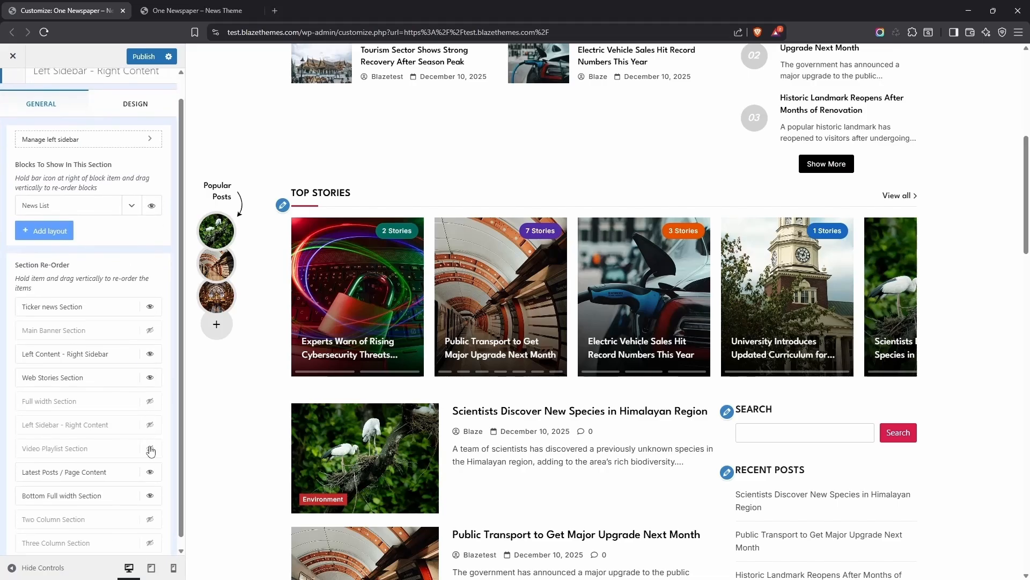
pyautogui.click(150, 425)
pyautogui.scroll(-5, 264, 316)
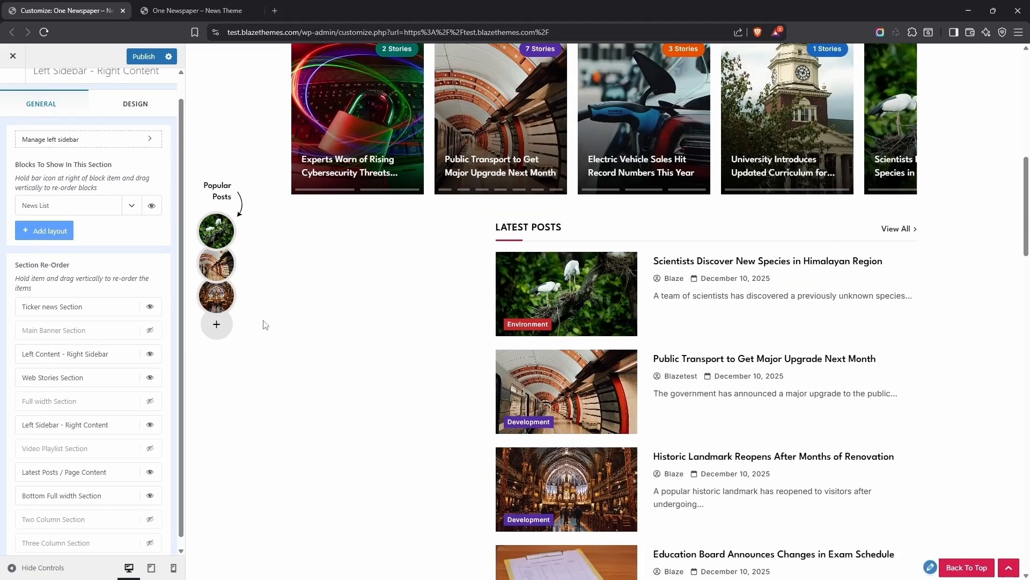
# - Replace the News List block in the Left Sidebar - Right Content section with a News Alter block
pyautogui.click(61, 234)
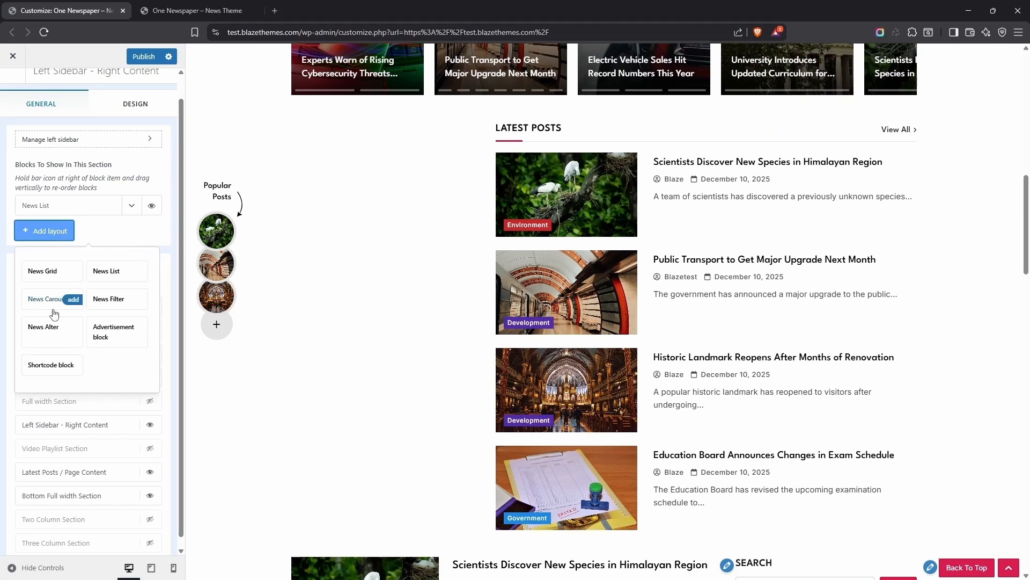
pyautogui.click(53, 299)
pyautogui.moveTo(90, 231); pyautogui.dragTo(97, 202)
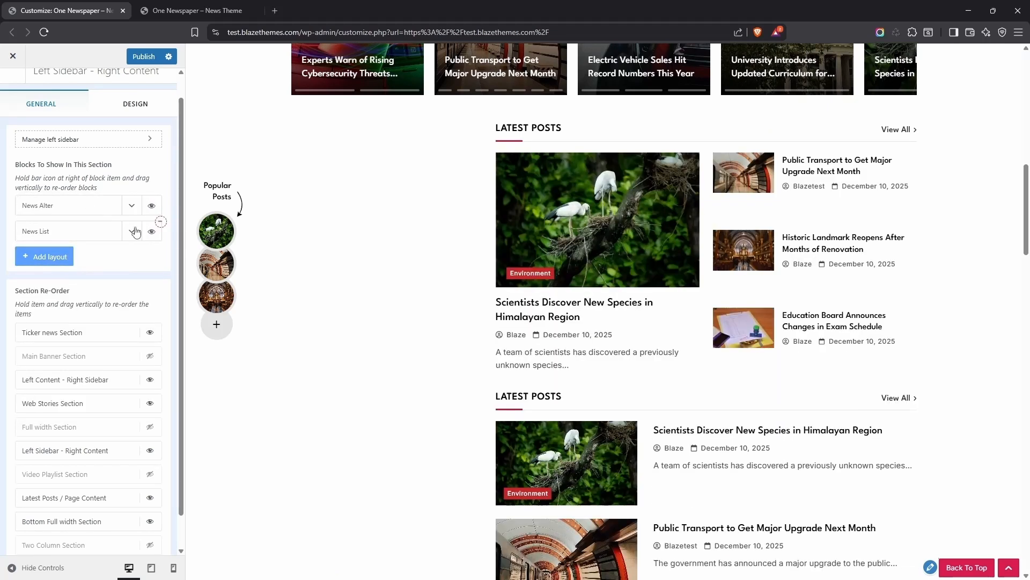
pyautogui.click(161, 222)
# - Give the News Alter block the layout with two large posts above smaller ones, and display 6 posts
pyautogui.click(132, 207)
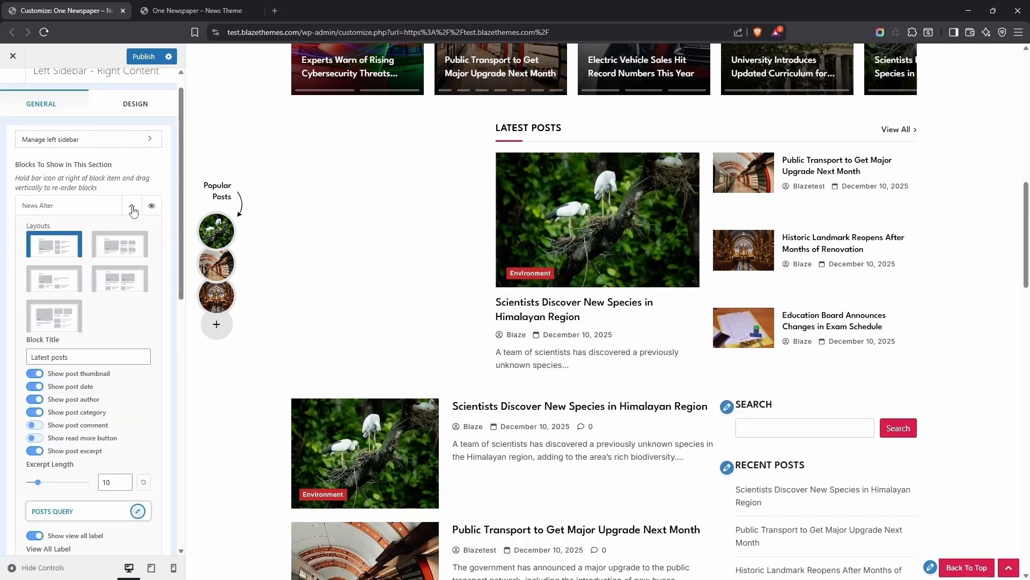
pyautogui.click(126, 284)
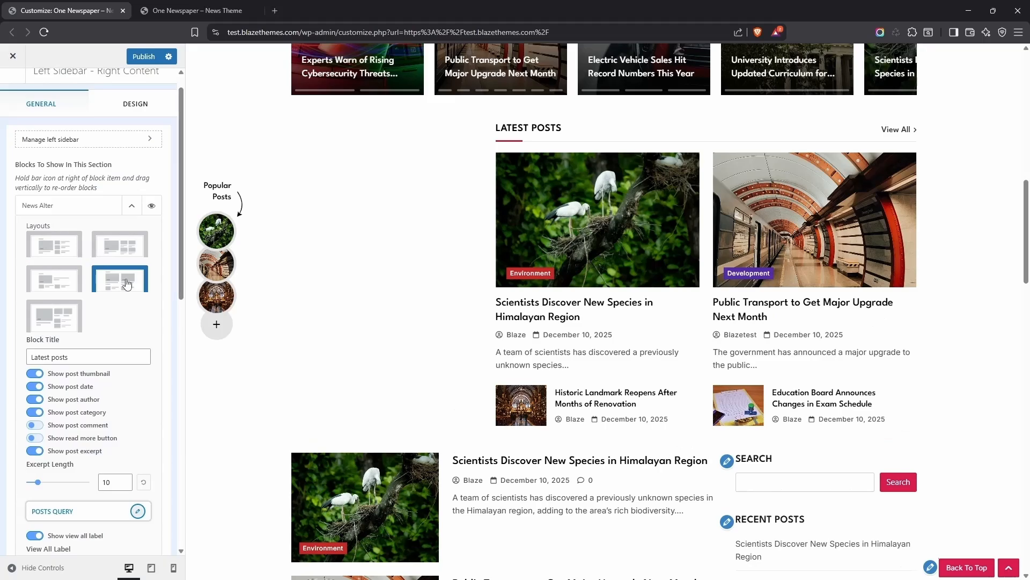
pyautogui.scroll(-1, 121, 326)
pyautogui.click(139, 446)
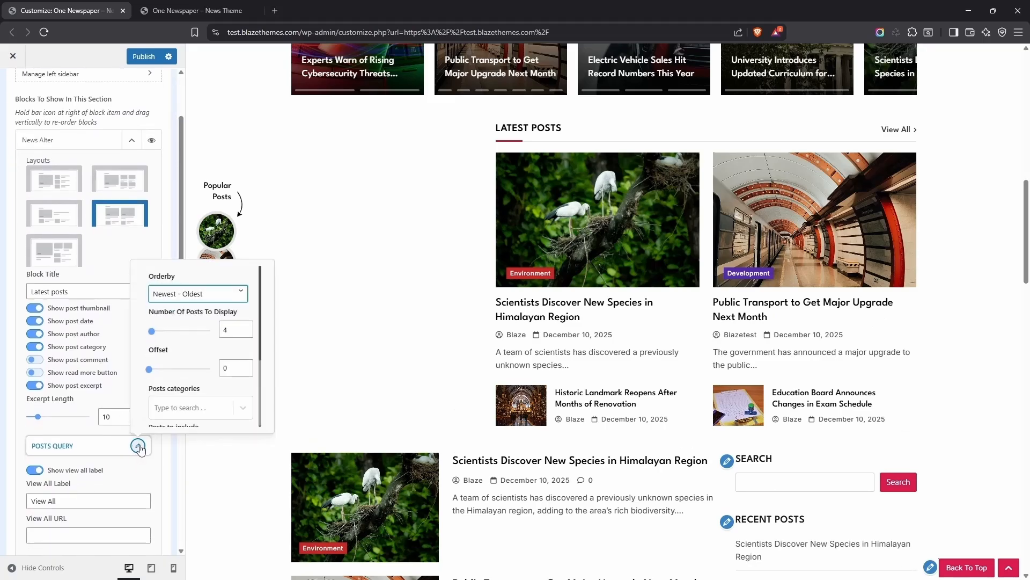
pyautogui.doubleClick(246, 326)
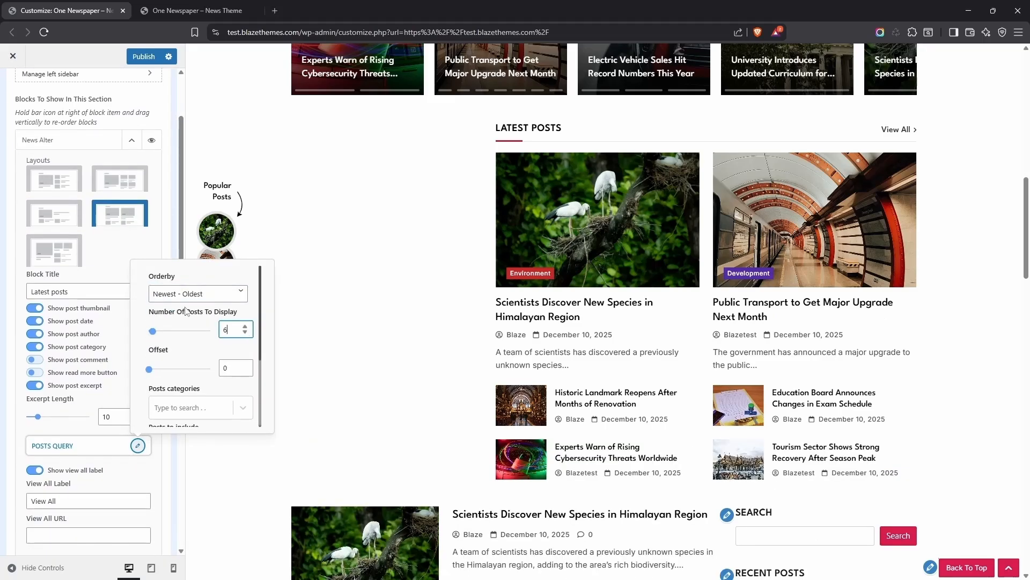
# - Clear the News Alter block's title
pyautogui.click(107, 289)
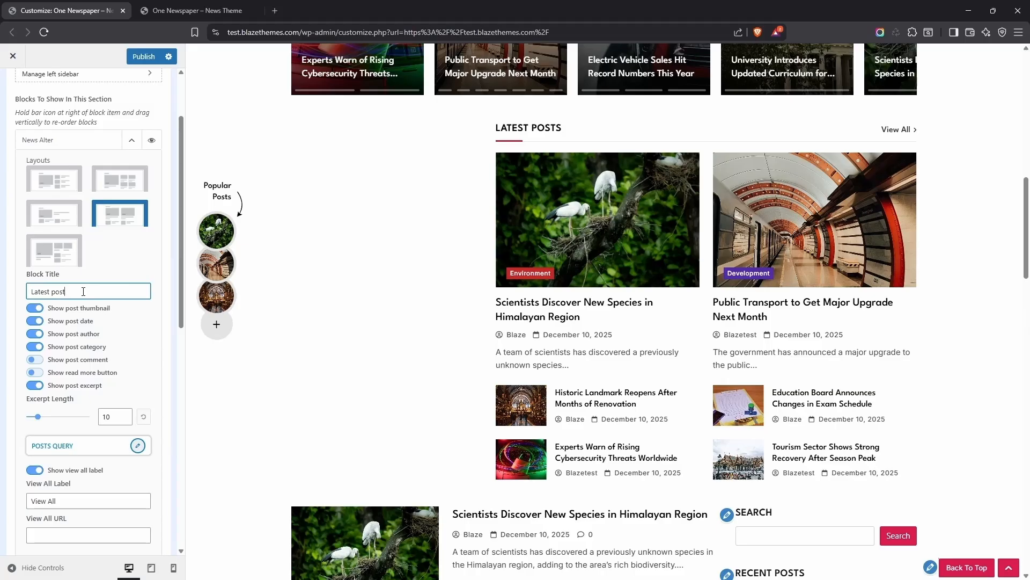
pyautogui.press('BackSpace')
pyautogui.press('BackSpace')
pyautogui.press('BackSpace')
pyautogui.press('BackSpace')
pyautogui.press('BackSpace')
pyautogui.press('BackSpace')
pyautogui.press('BackSpace')
pyautogui.press('BackSpace')
pyautogui.press('BackSpace')
pyautogui.press('BackSpace')
pyautogui.press('BackSpace')
# - Add a One Newspaper : Posts Grid 2 Column widget to the Frontpage - Middle Left Sidebar widget area
pyautogui.scroll(2, 64, 169)
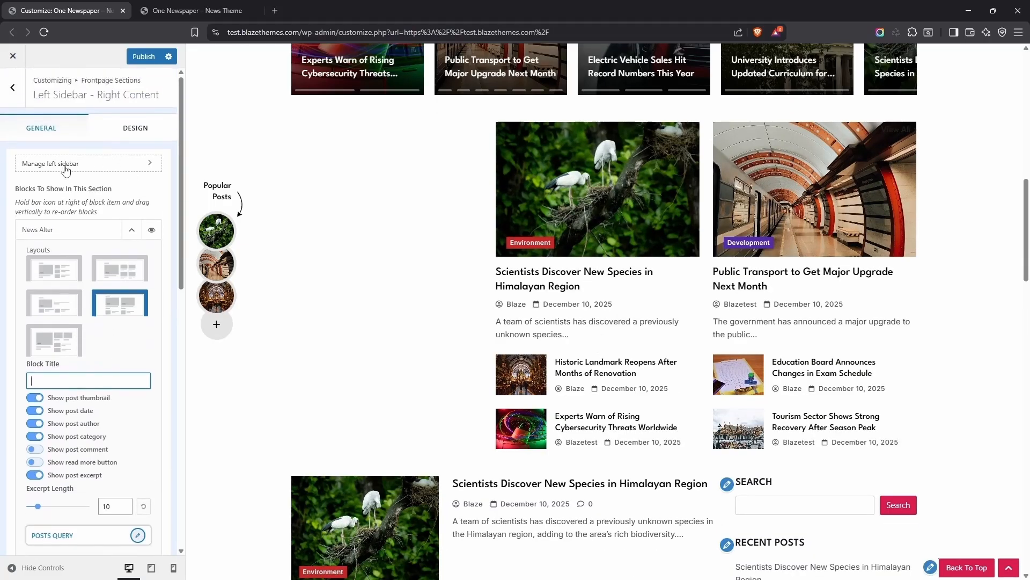
pyautogui.click(66, 169)
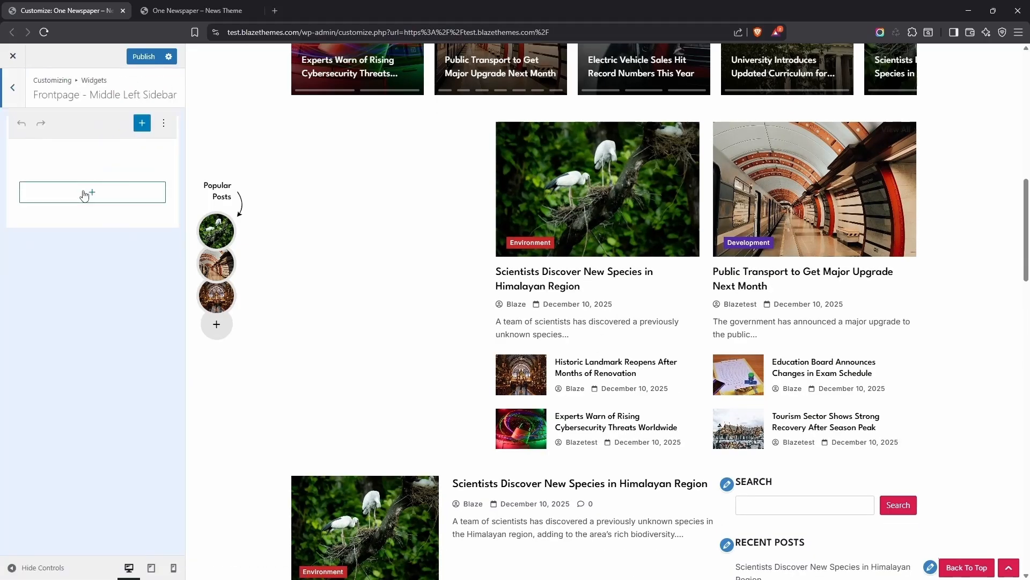
pyautogui.click(84, 194)
pyautogui.click(92, 366)
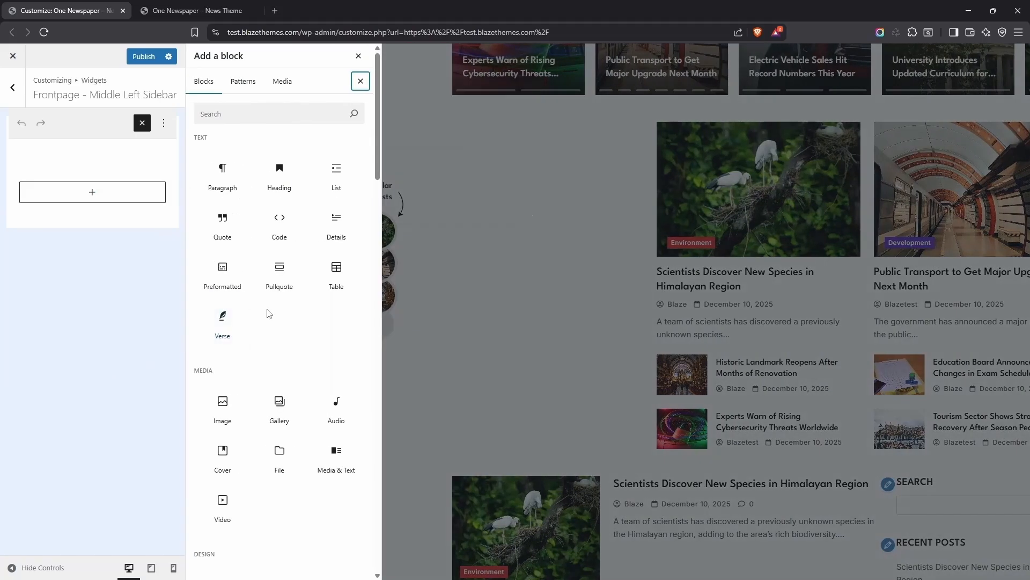
pyautogui.scroll(-15, 269, 313)
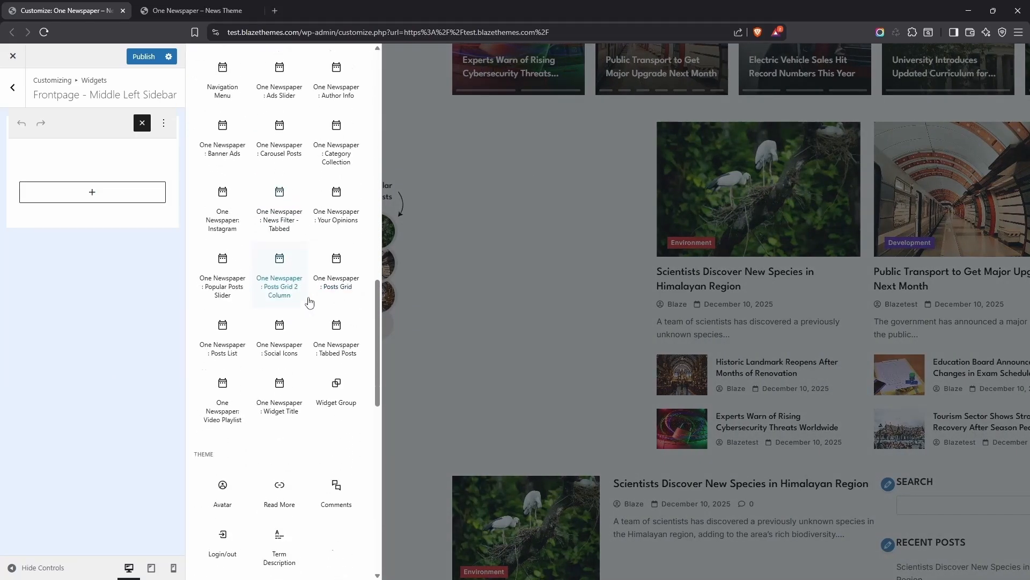
pyautogui.click(285, 282)
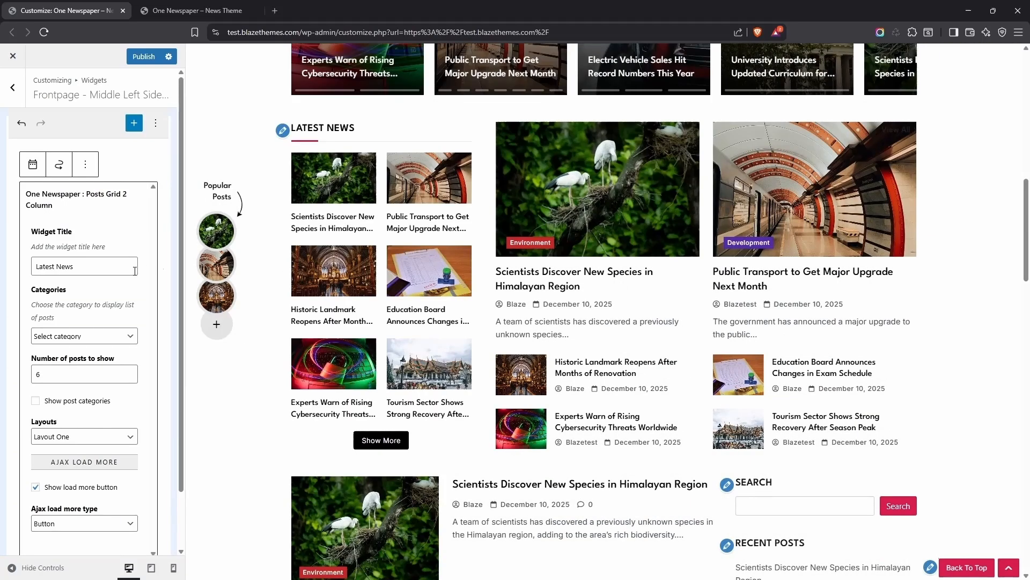
# - Disable the load more button in the Posts Grid 2 Column widget and leave the widget settings
pyautogui.scroll(-2, 128, 317)
pyautogui.click(72, 274)
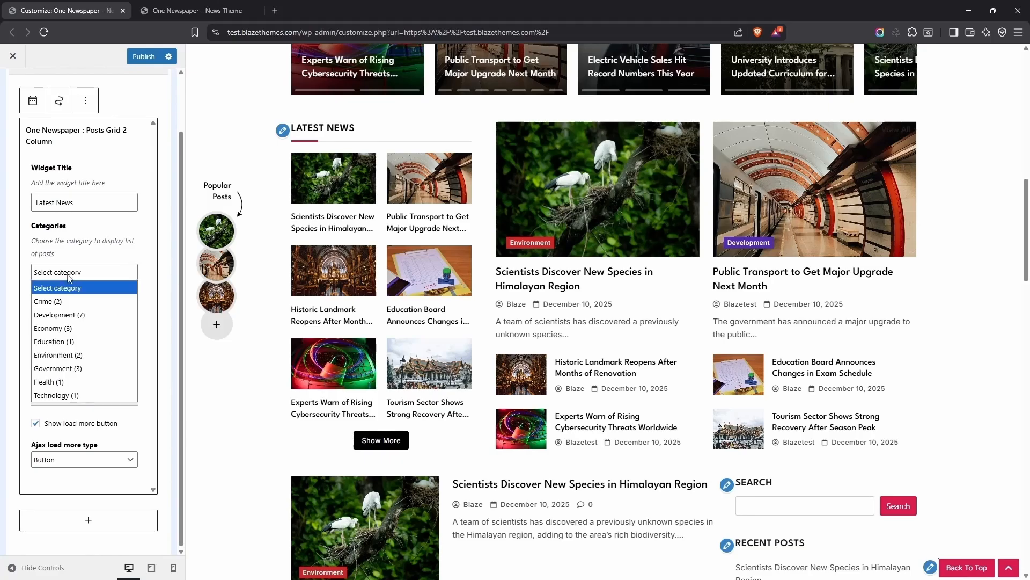
pyautogui.click(68, 282)
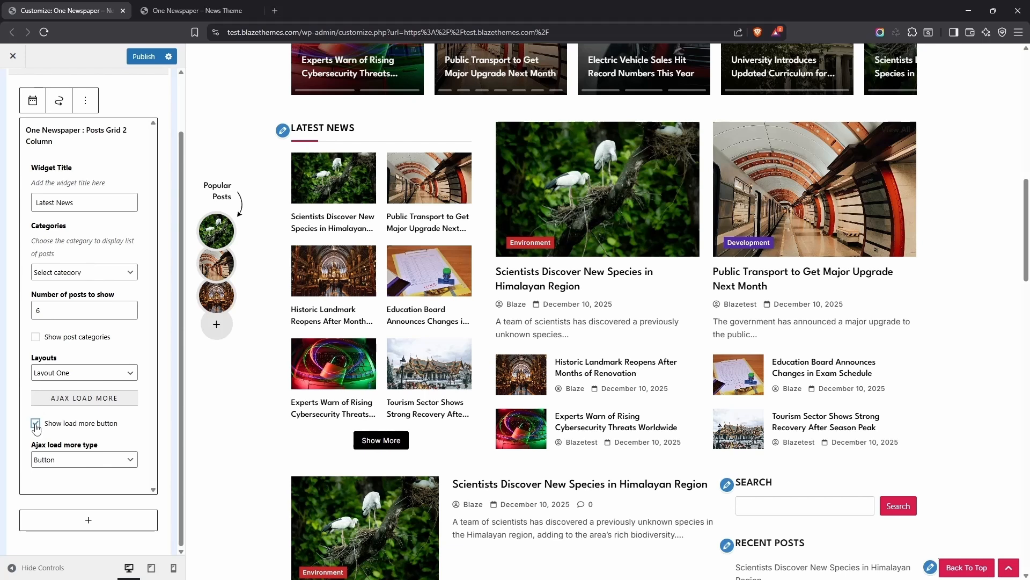
pyautogui.click(35, 424)
pyautogui.scroll(1, 145, 214)
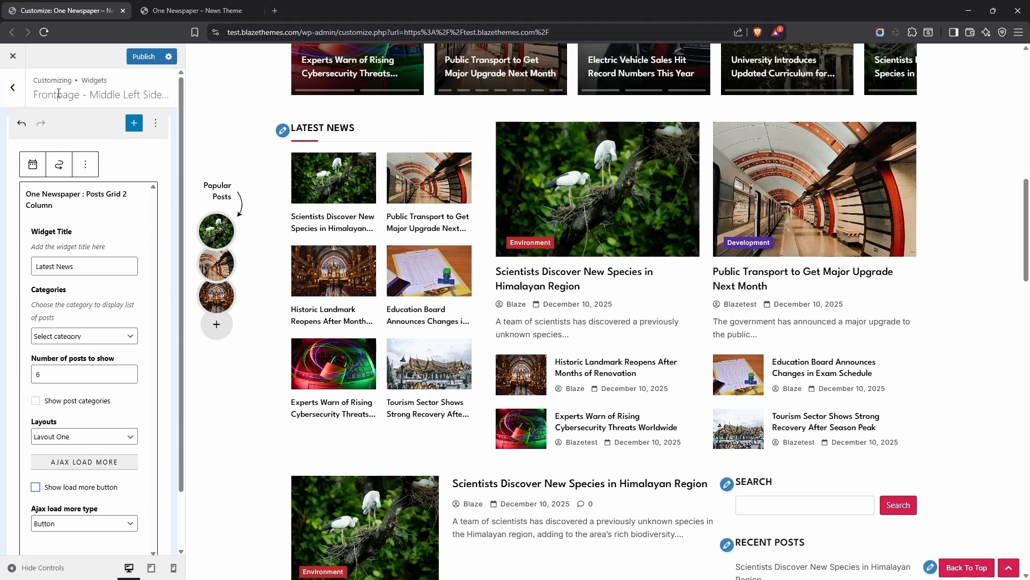
pyautogui.click(21, 99)
pyautogui.click(17, 99)
pyautogui.click(17, 91)
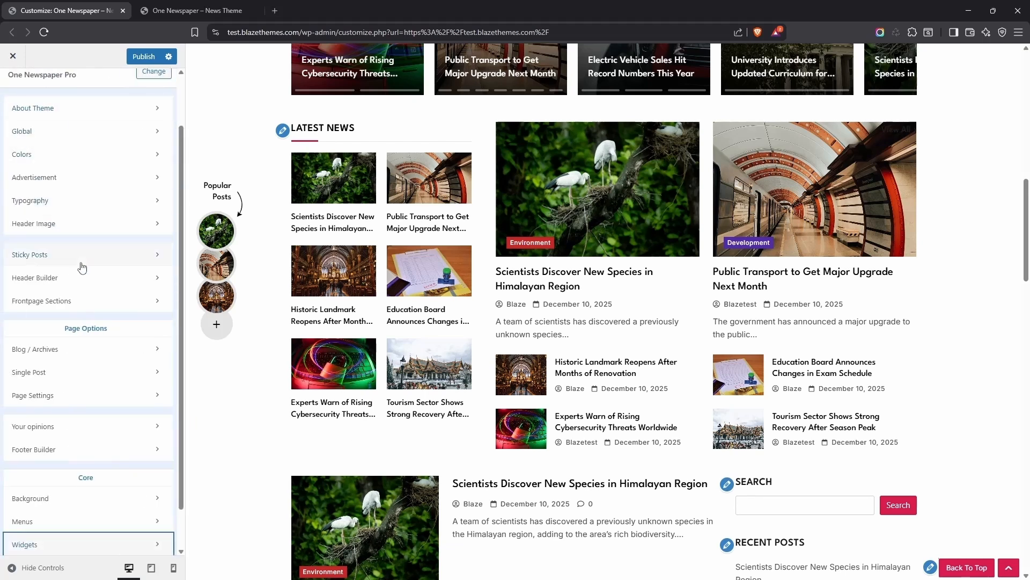
# - Set the Left Sidebar - Right Content section's top vertical spacing to 20 px and return to the frontpage sections list
pyautogui.click(79, 302)
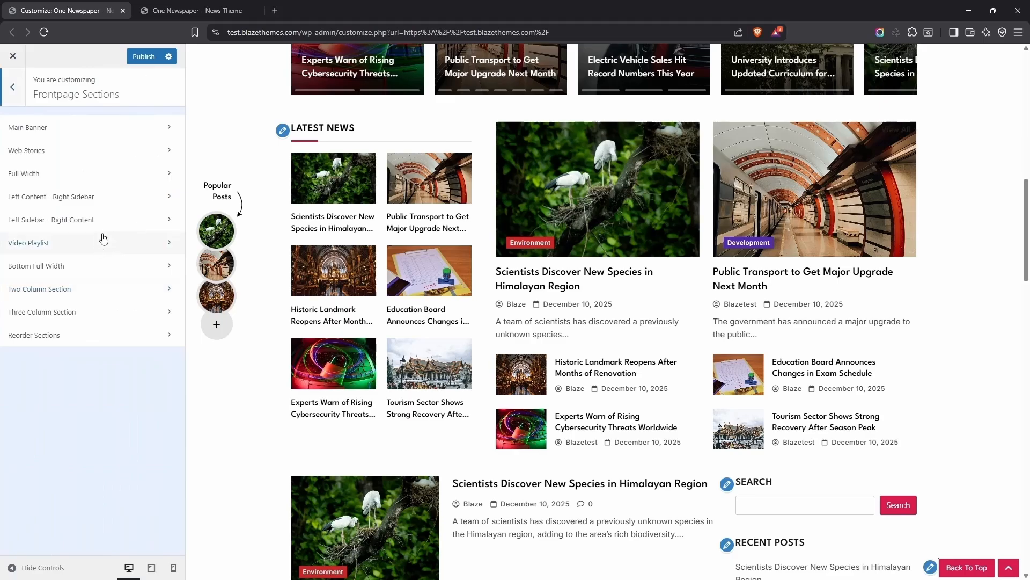
pyautogui.click(97, 230)
pyautogui.click(151, 137)
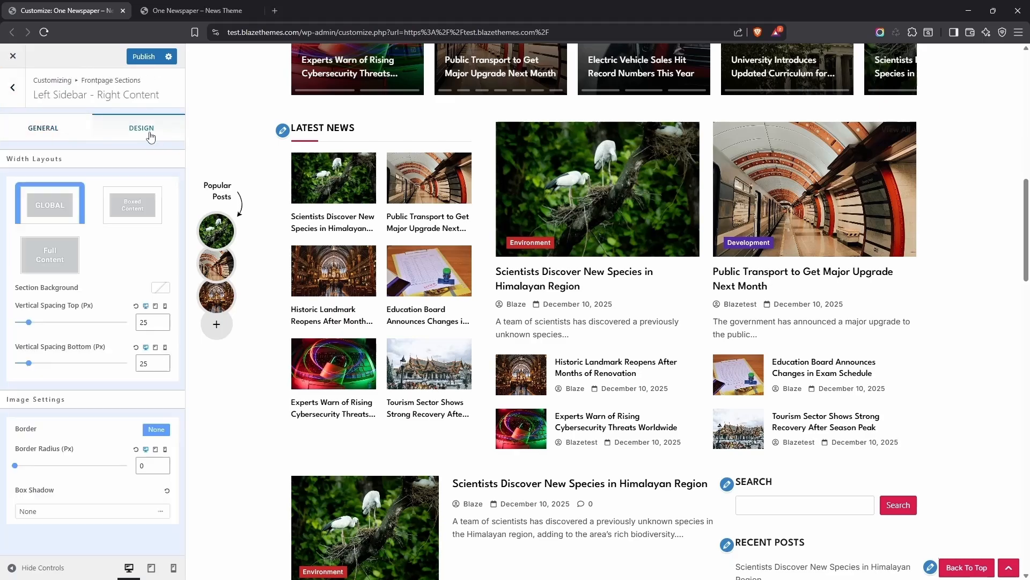
pyautogui.click(164, 326)
pyautogui.click(165, 326)
pyautogui.click(165, 326)
pyautogui.click(165, 326)
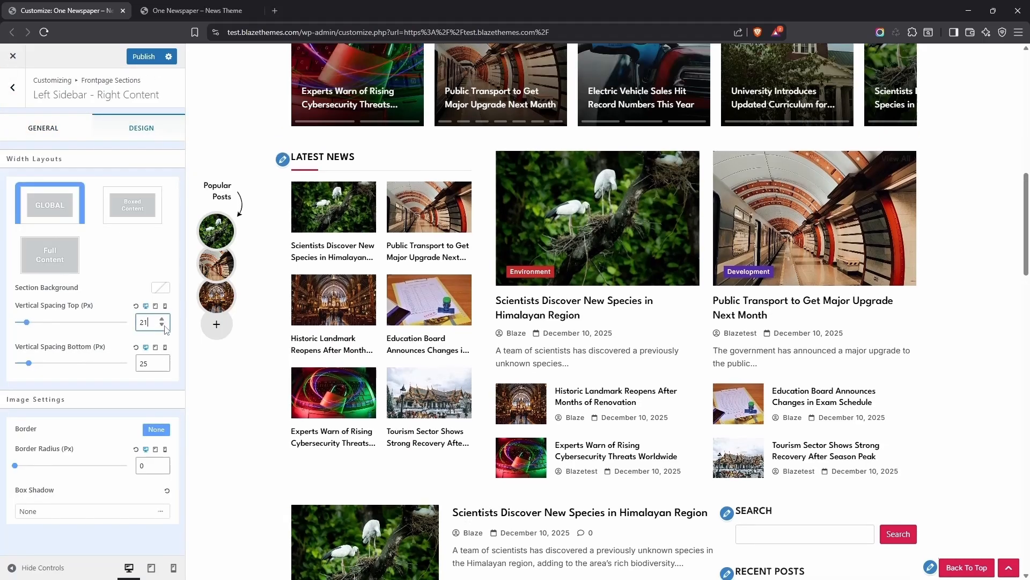
pyautogui.click(164, 326)
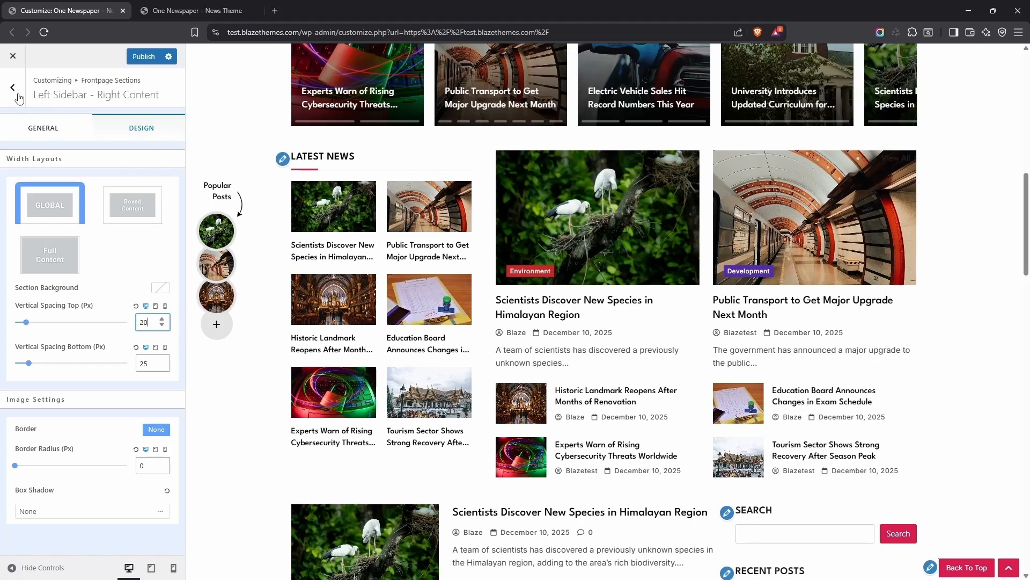
pyautogui.click(19, 100)
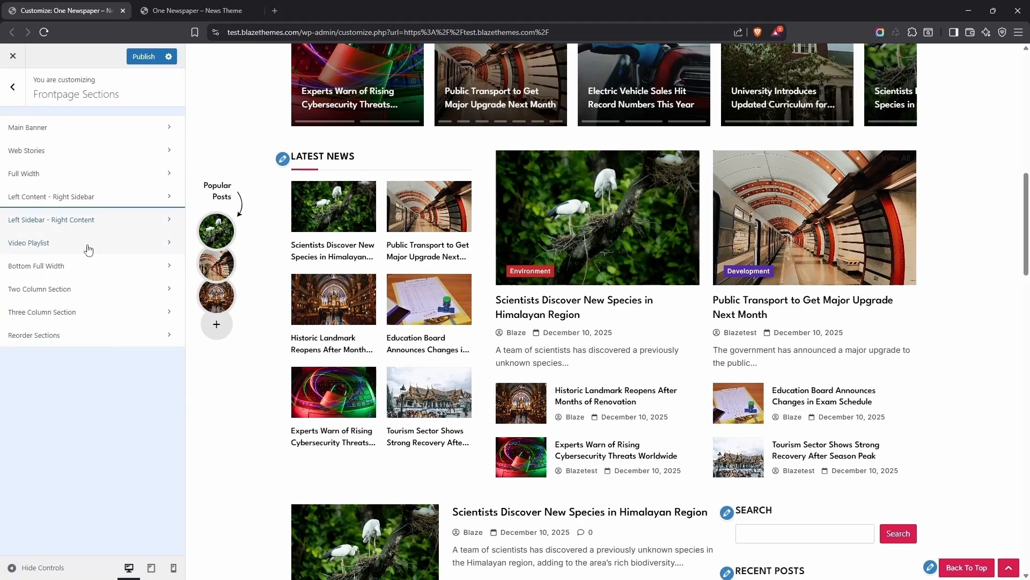
# - Make the Full width section visible and move it directly below the Left Sidebar - Right Content section
pyautogui.click(81, 179)
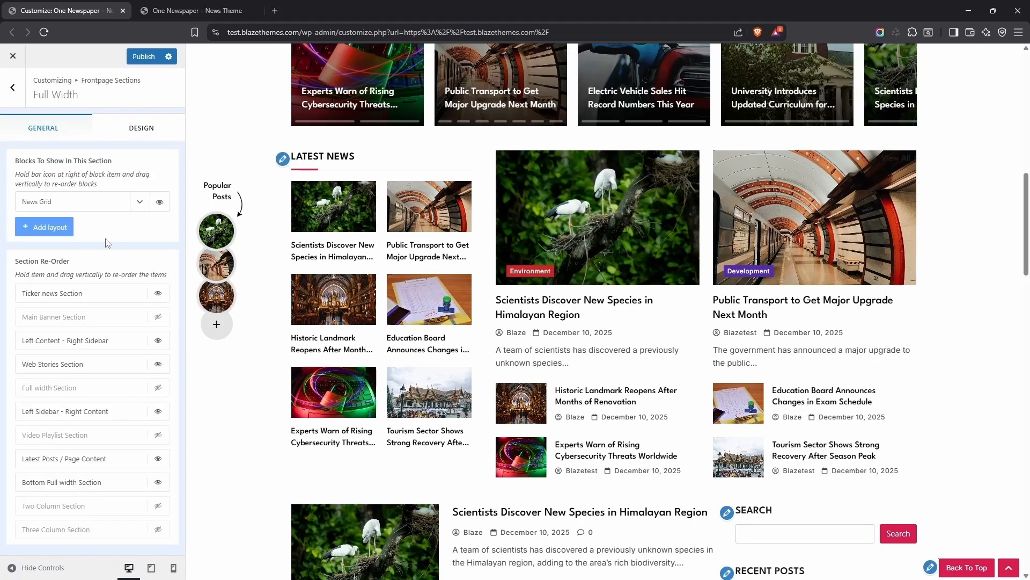
pyautogui.click(157, 388)
pyautogui.scroll(-1, 237, 360)
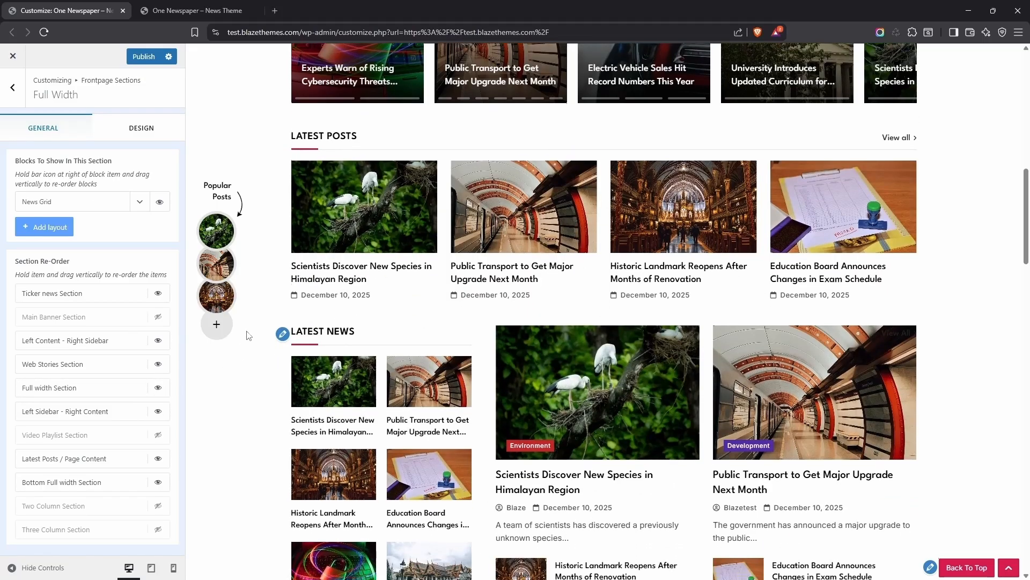
pyautogui.moveTo(74, 393); pyautogui.dragTo(74, 411)
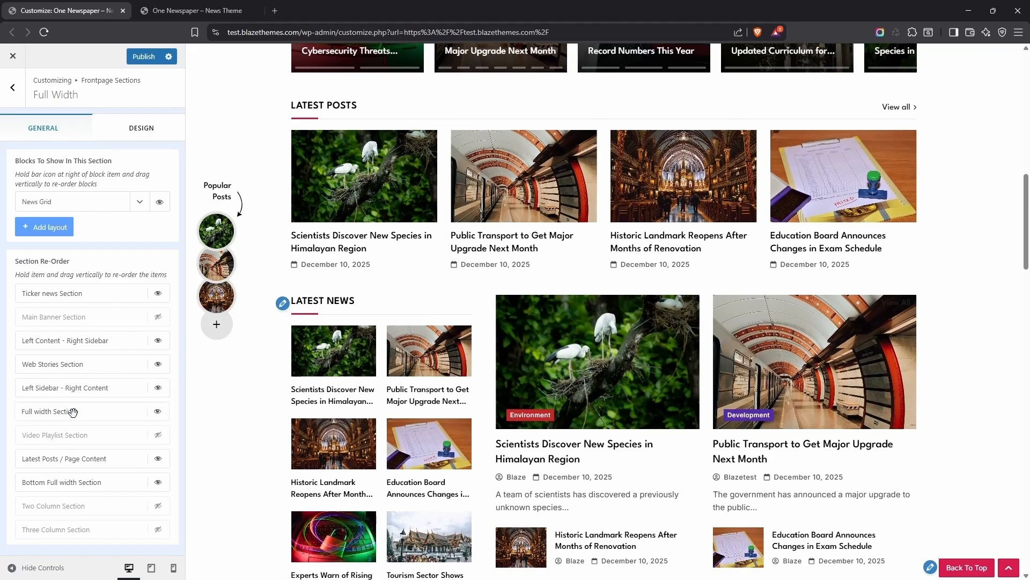
pyautogui.scroll(-5, 201, 358)
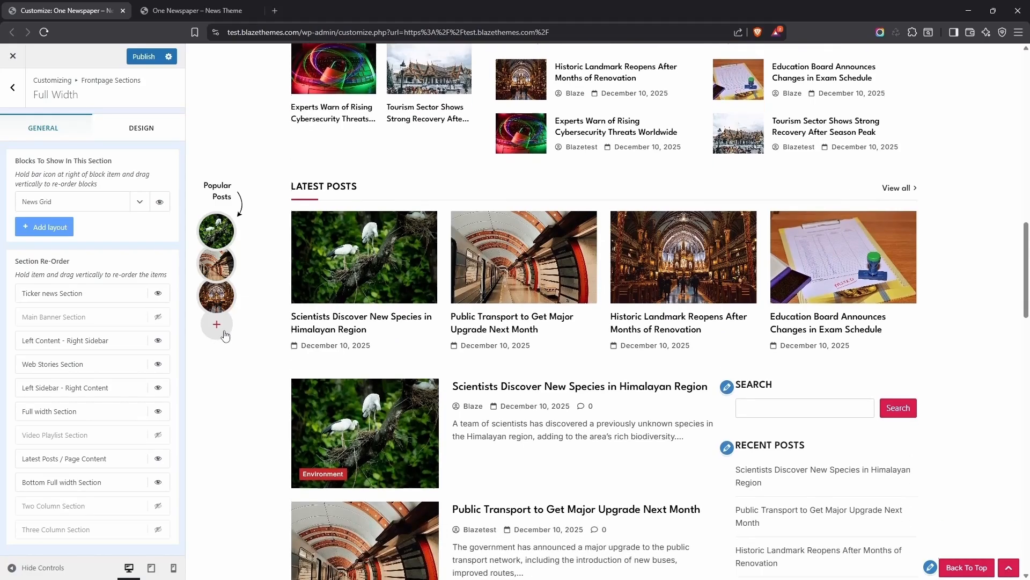
# - Replace the Full Width section's News Grid block with a News Filter block placed first
pyautogui.click(64, 227)
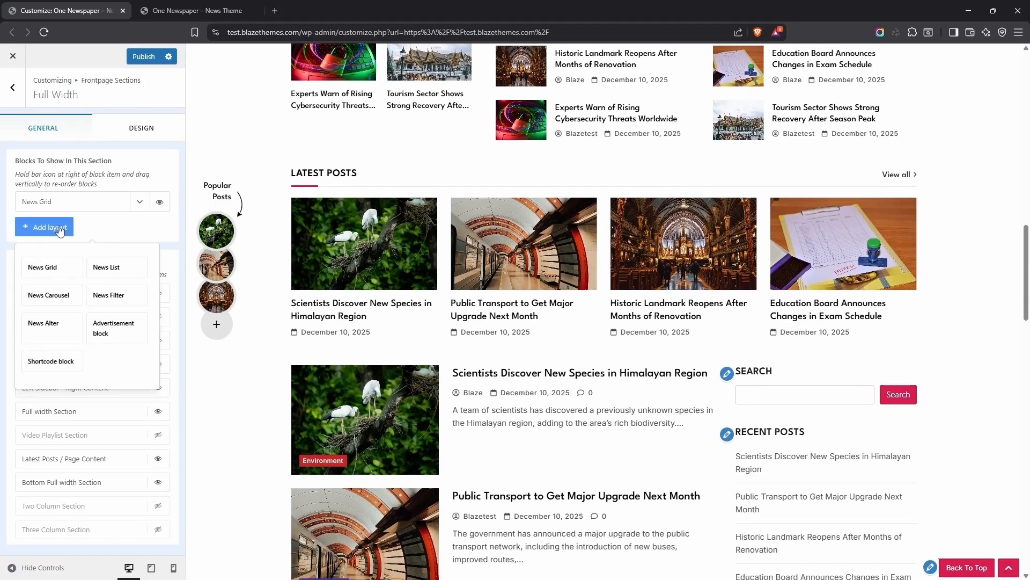
pyautogui.click(109, 294)
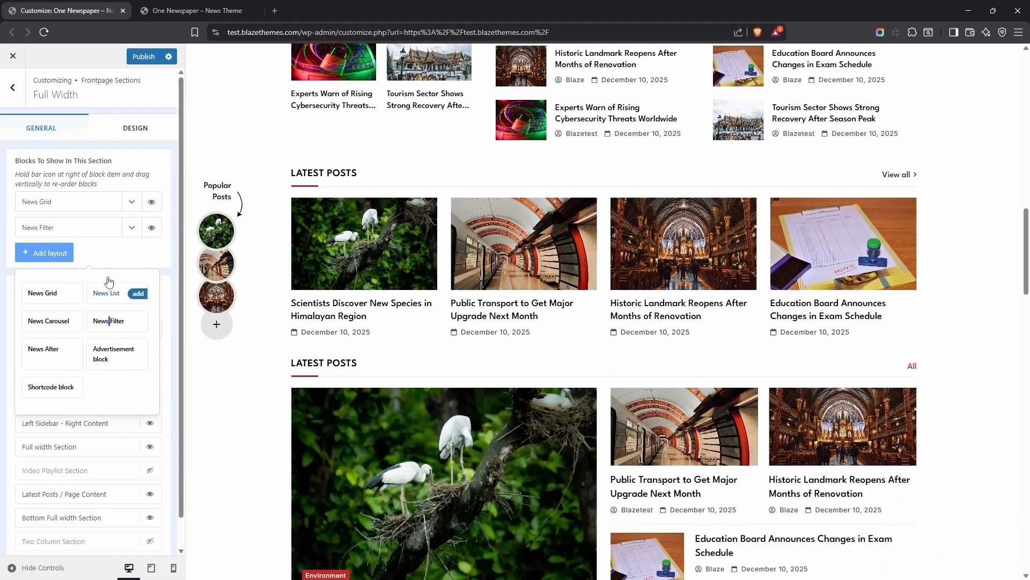
pyautogui.click(57, 253)
pyautogui.moveTo(81, 227); pyautogui.dragTo(82, 202)
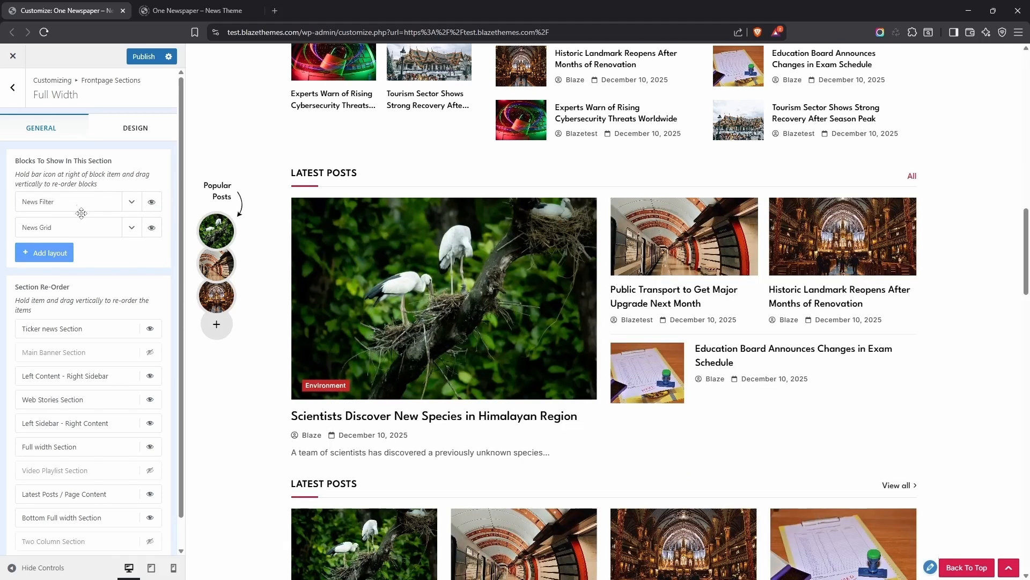
pyautogui.click(160, 220)
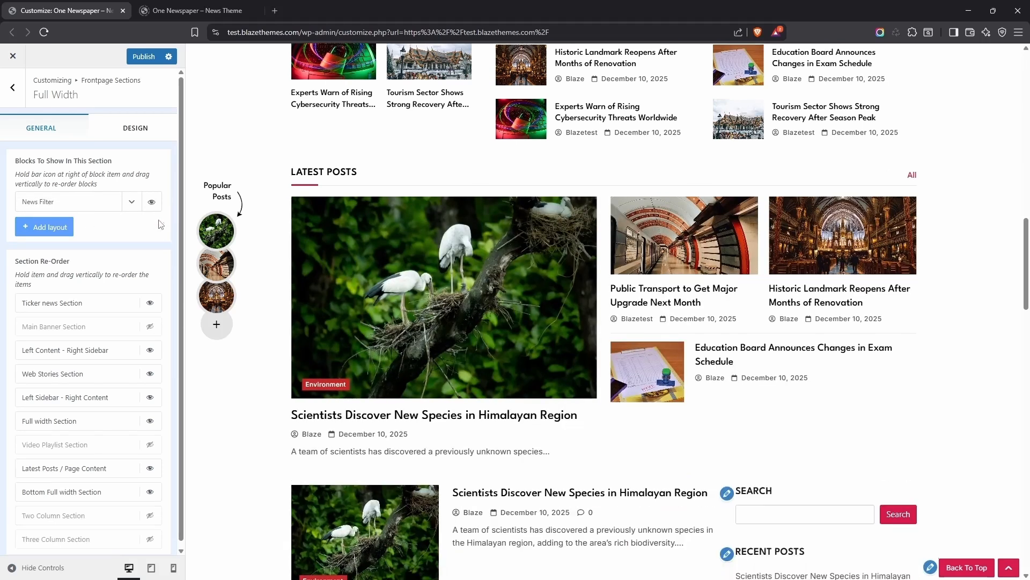
# - Give the News Filter block the last layout, a row of equal cards, and set its number of posts to display to 8
pyautogui.click(131, 201)
pyautogui.click(121, 305)
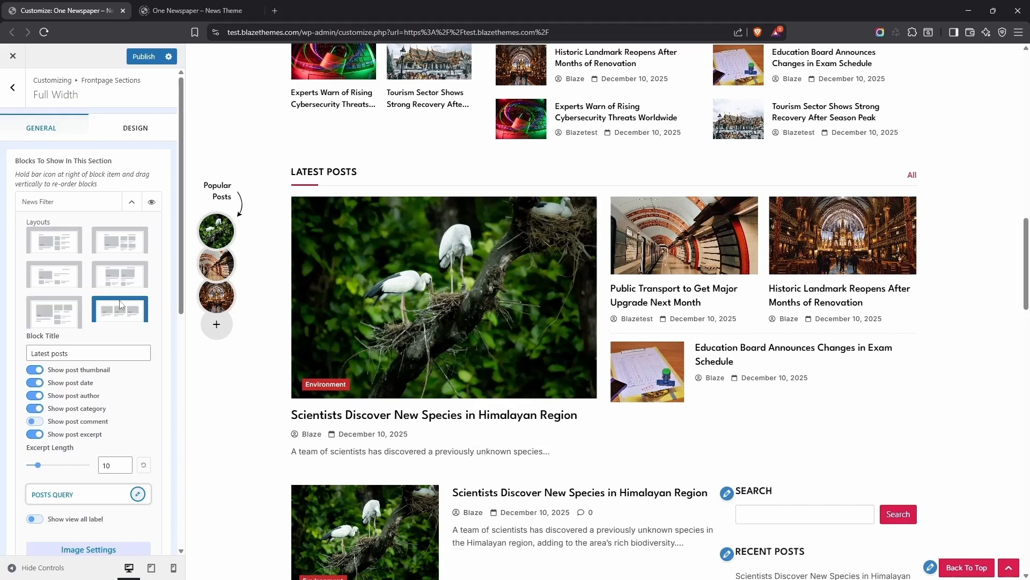
pyautogui.click(138, 494)
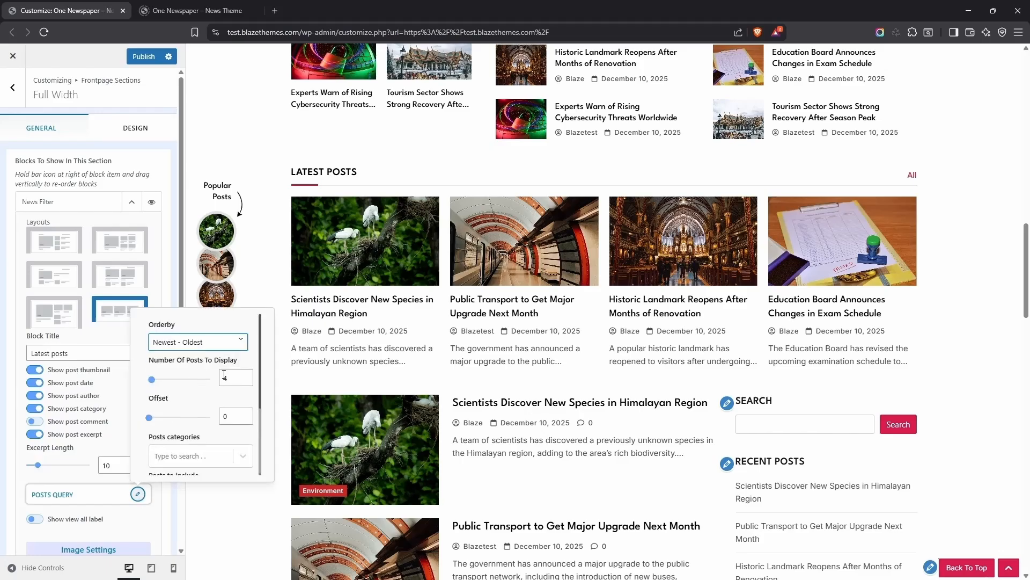
pyautogui.click(245, 375)
pyautogui.click(245, 375)
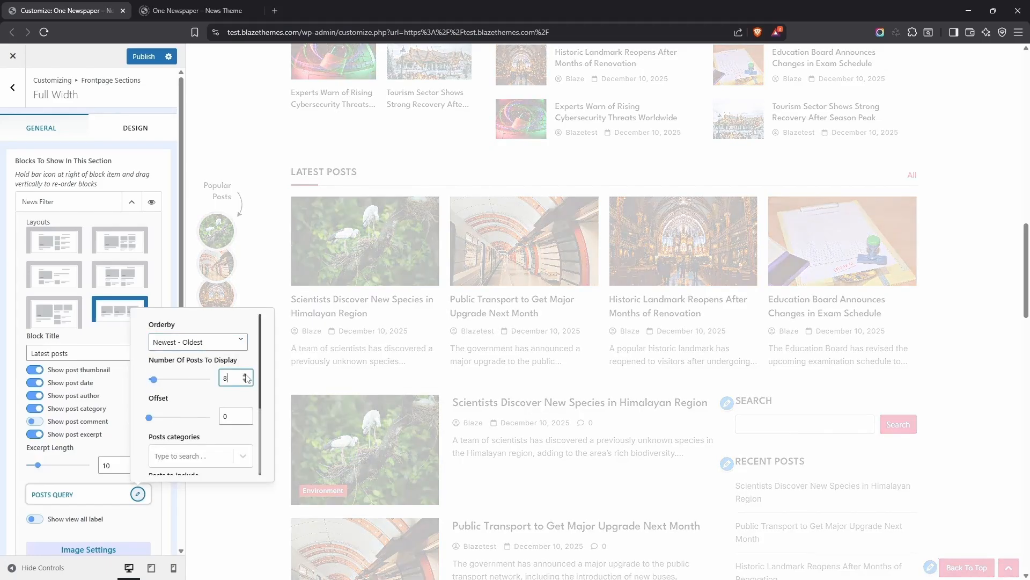
# - Limit the News Filter block's posts query to the Government and Development categories and close the query settings
pyautogui.scroll(-3, 190, 387)
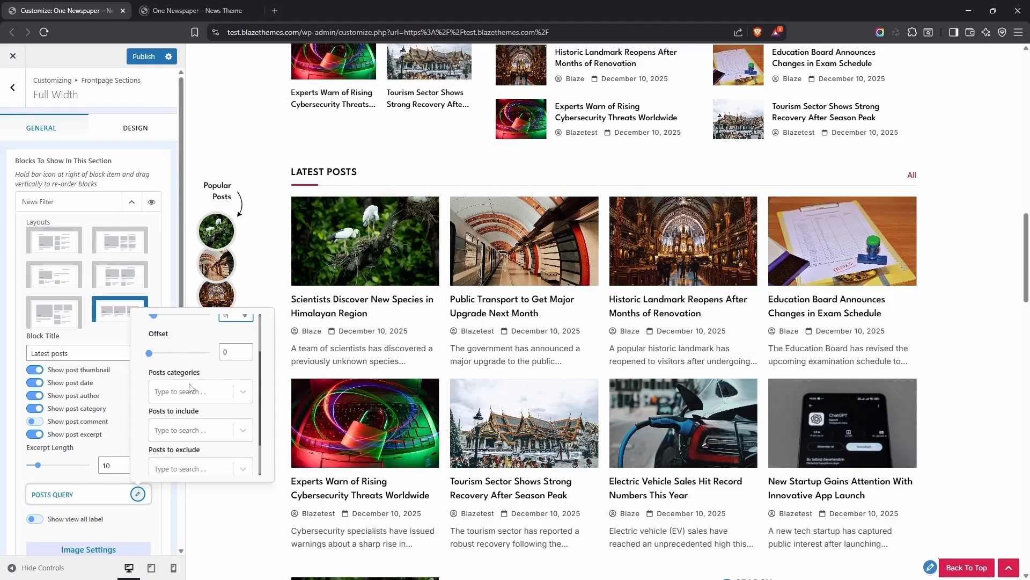
pyautogui.click(188, 391)
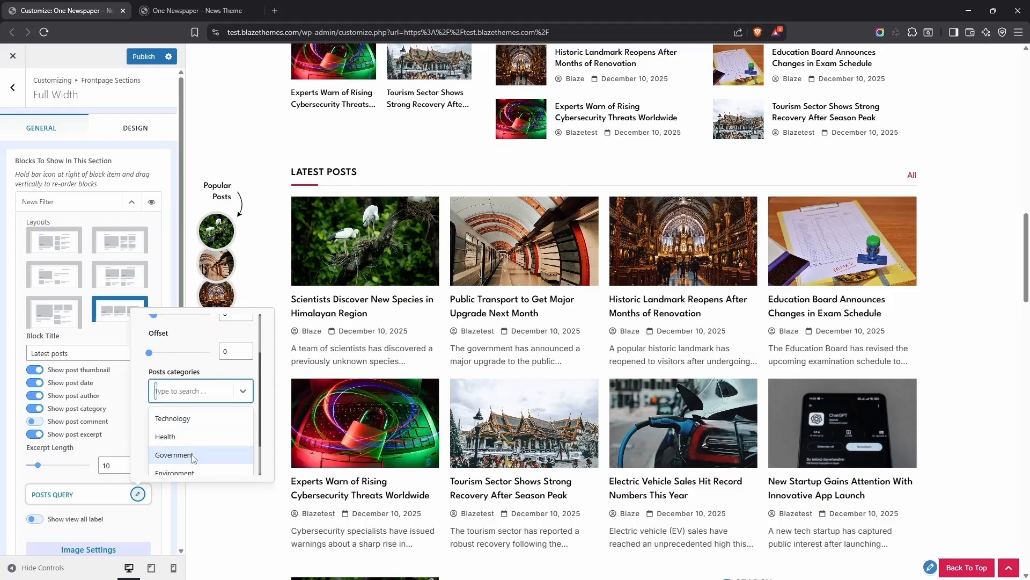
pyautogui.click(174, 455)
pyautogui.scroll(-1, 207, 371)
pyautogui.click(214, 361)
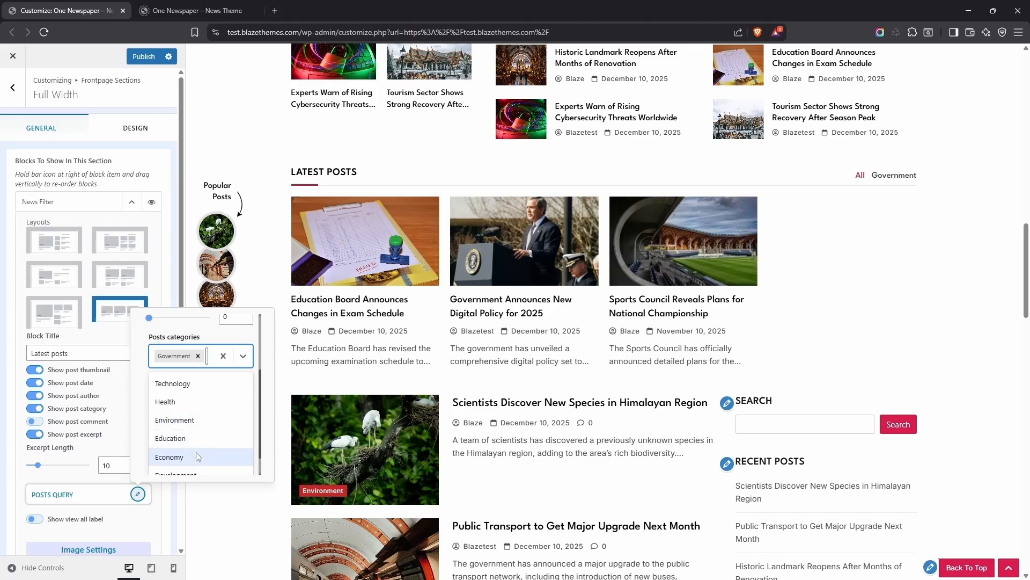
pyautogui.click(199, 475)
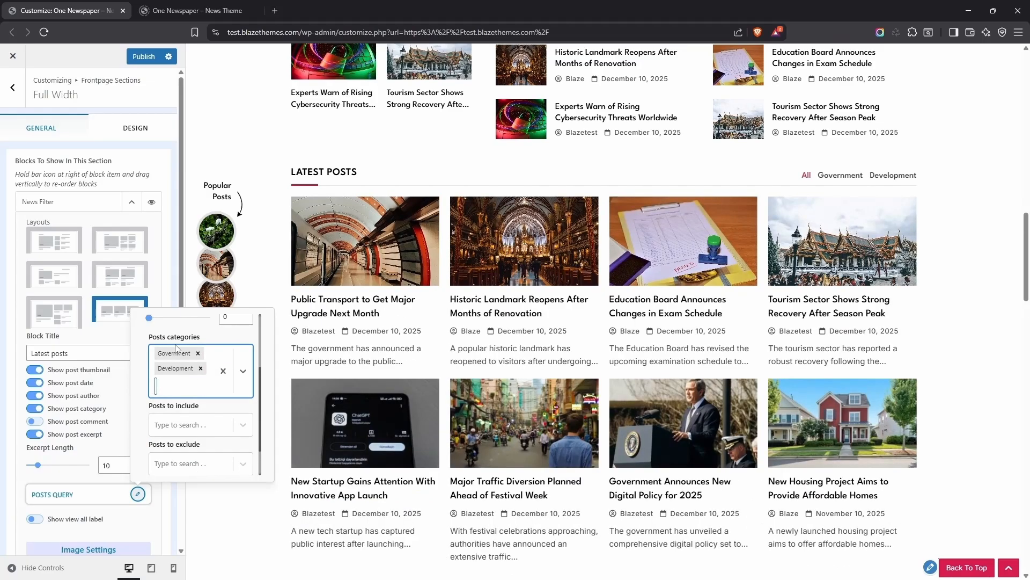
pyautogui.click(137, 493)
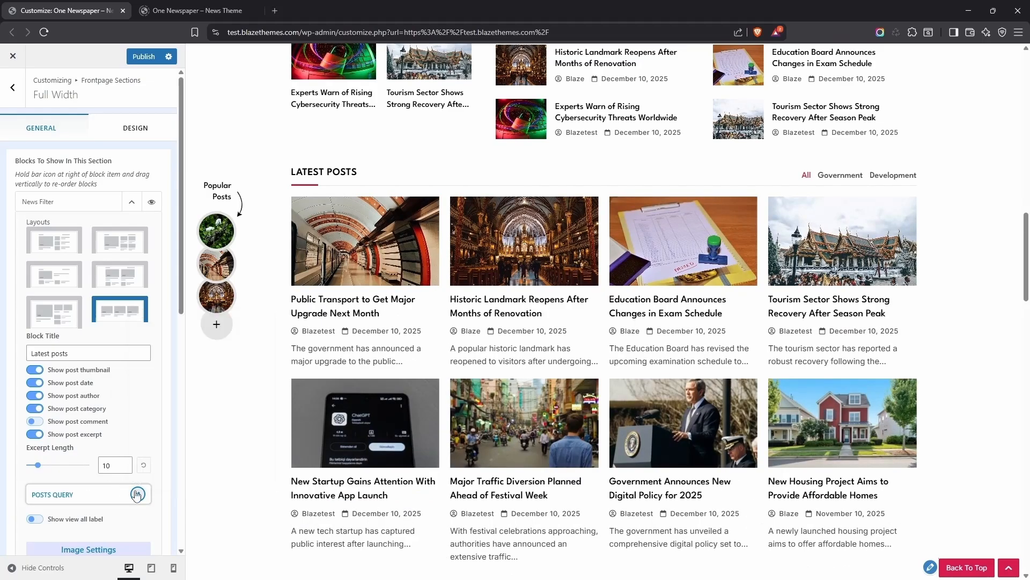
# - Hide the post date and post author in the News Filter block and publish the changes
pyautogui.click(35, 382)
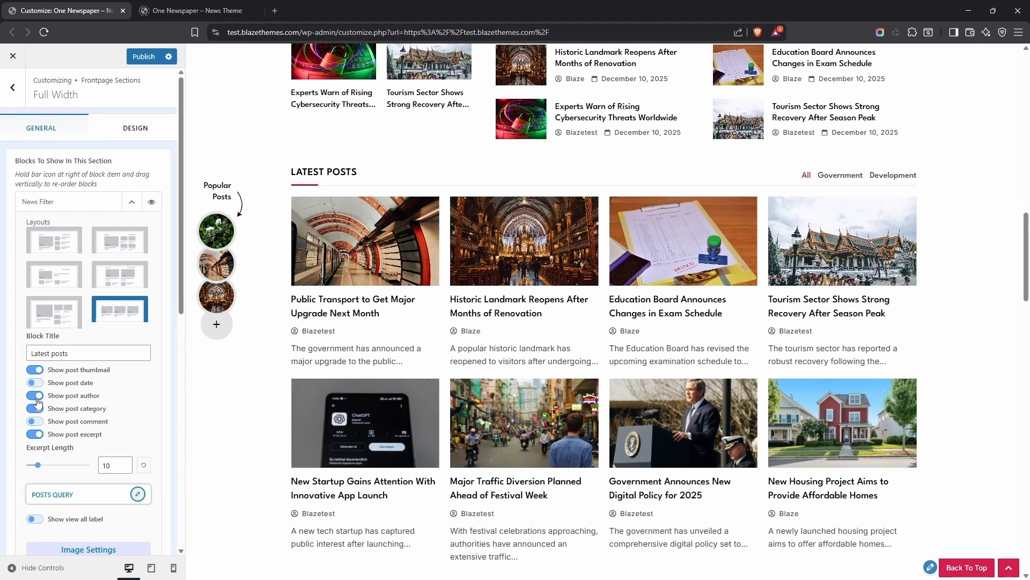
pyautogui.click(36, 397)
pyautogui.scroll(-2, 262, 227)
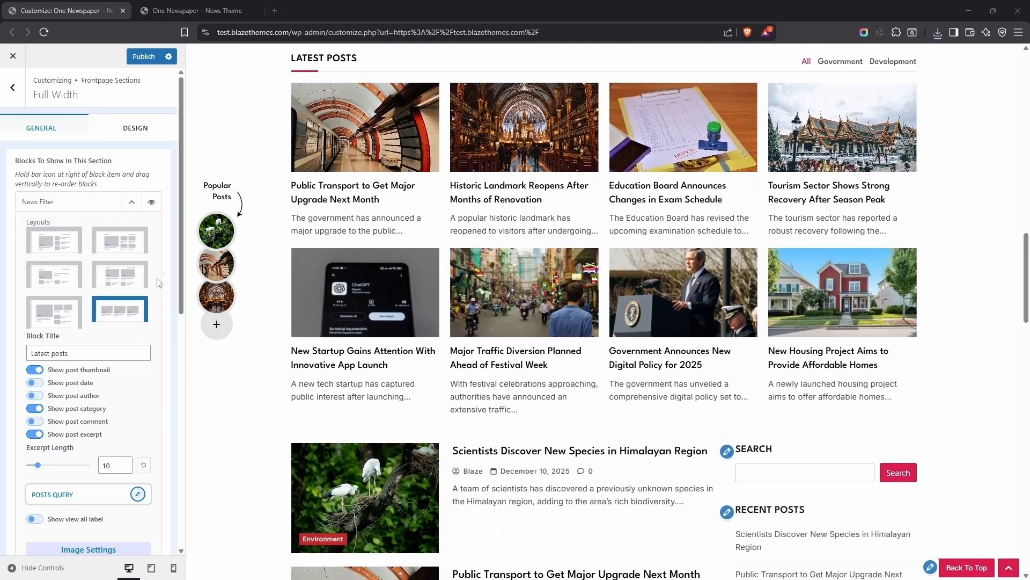
pyautogui.click(144, 58)
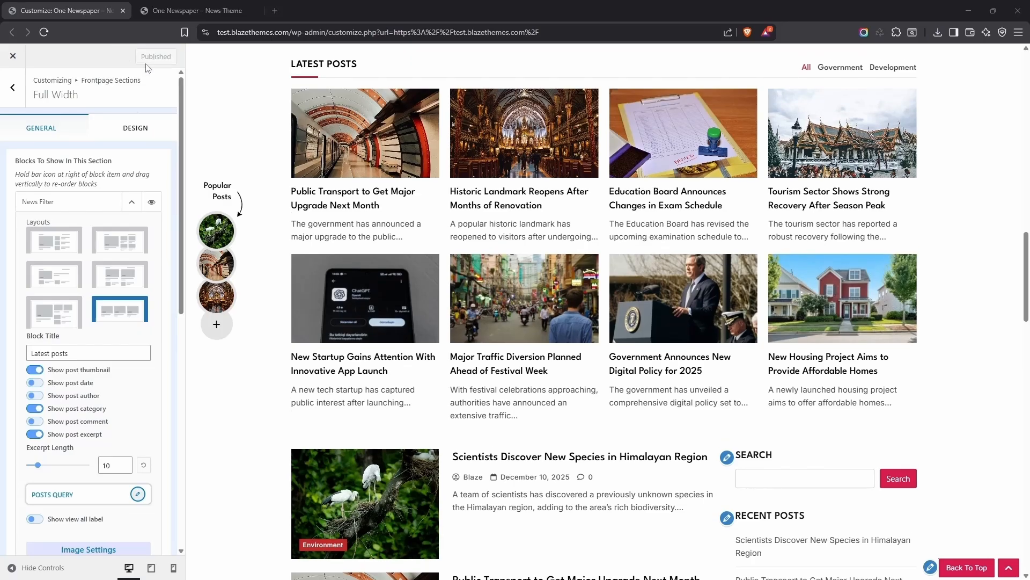
# - Add an Advertisement block below the News Filter block and use the One Newspaper banner from the media library as its image
pyautogui.click(132, 201)
pyautogui.click(45, 227)
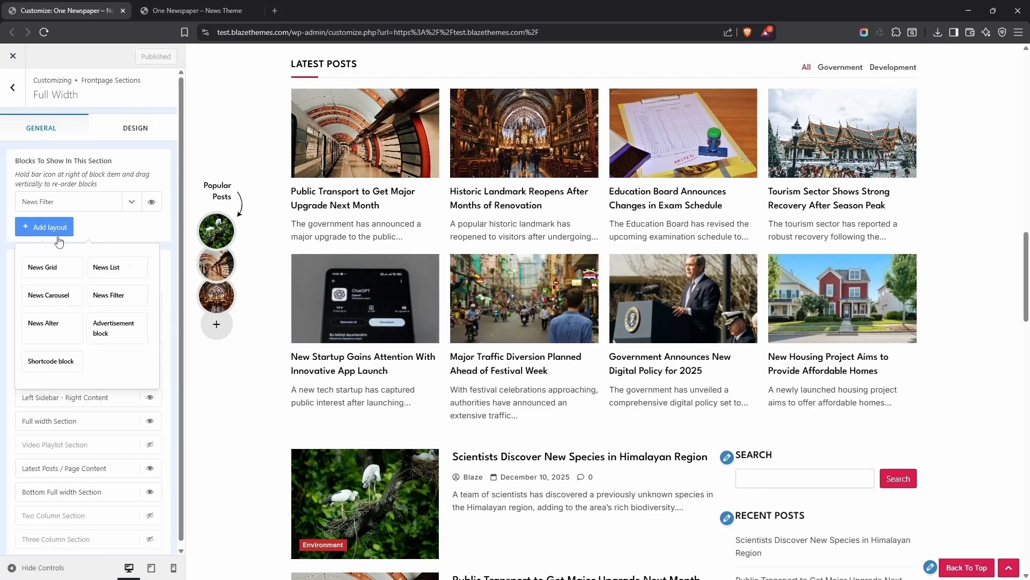
pyautogui.click(112, 328)
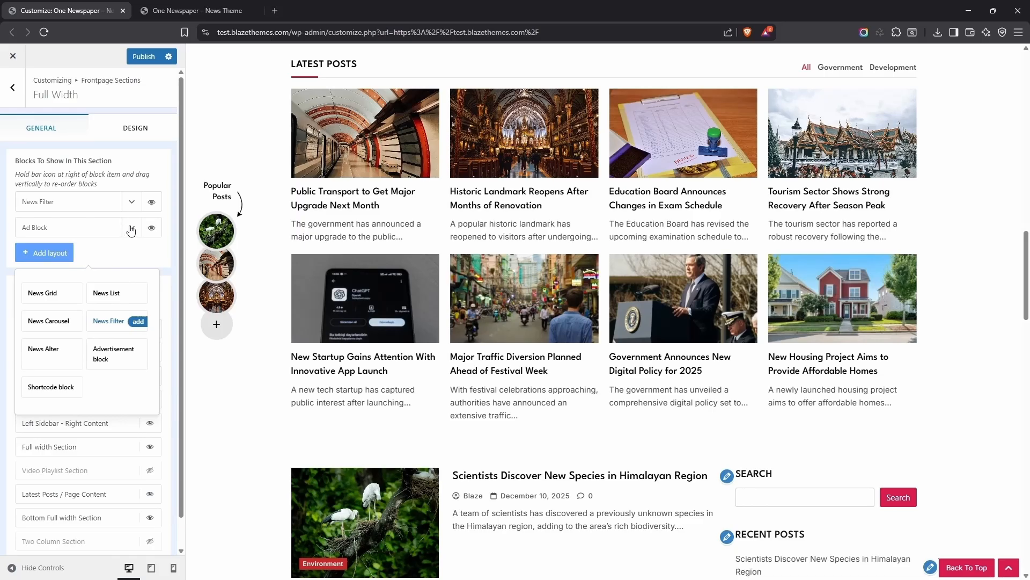
pyautogui.click(131, 229)
pyautogui.click(79, 254)
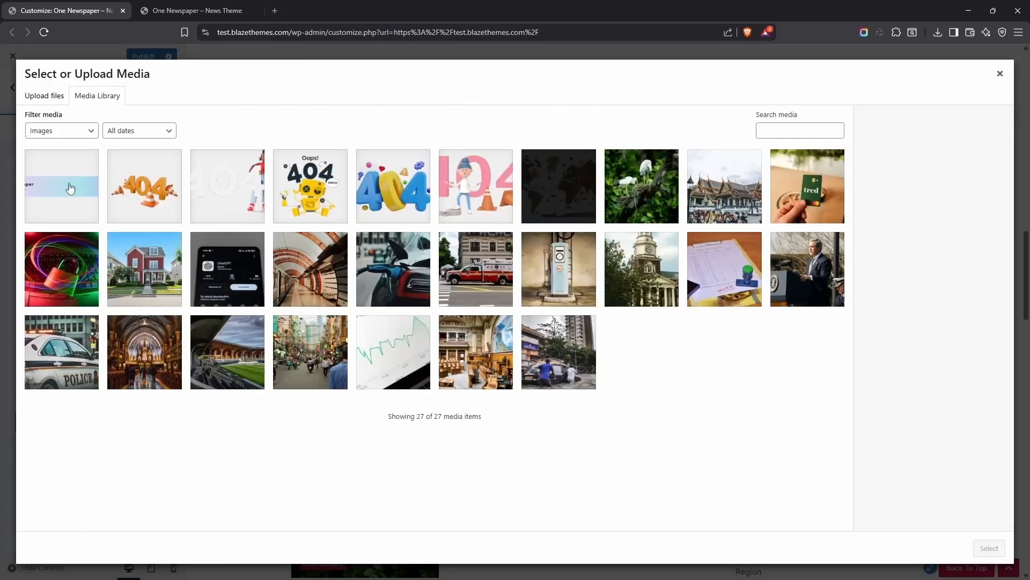
pyautogui.click(70, 188)
pyautogui.click(989, 548)
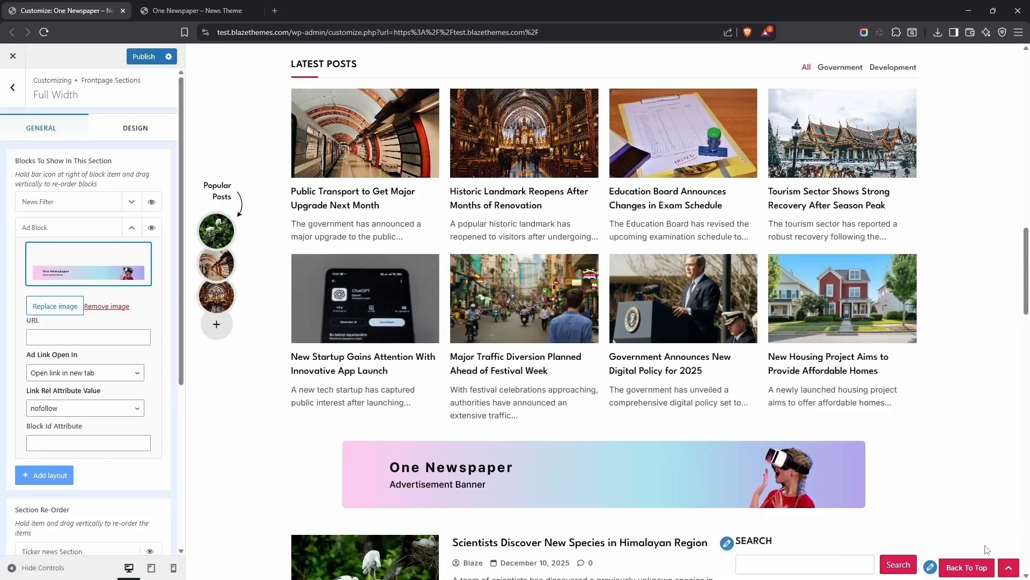
# - In the Three Column Section settings, make that section visible and move it directly above the Bottom Full width Section
pyautogui.scroll(-2, 946, 381)
pyautogui.scroll(-2, 932, 325)
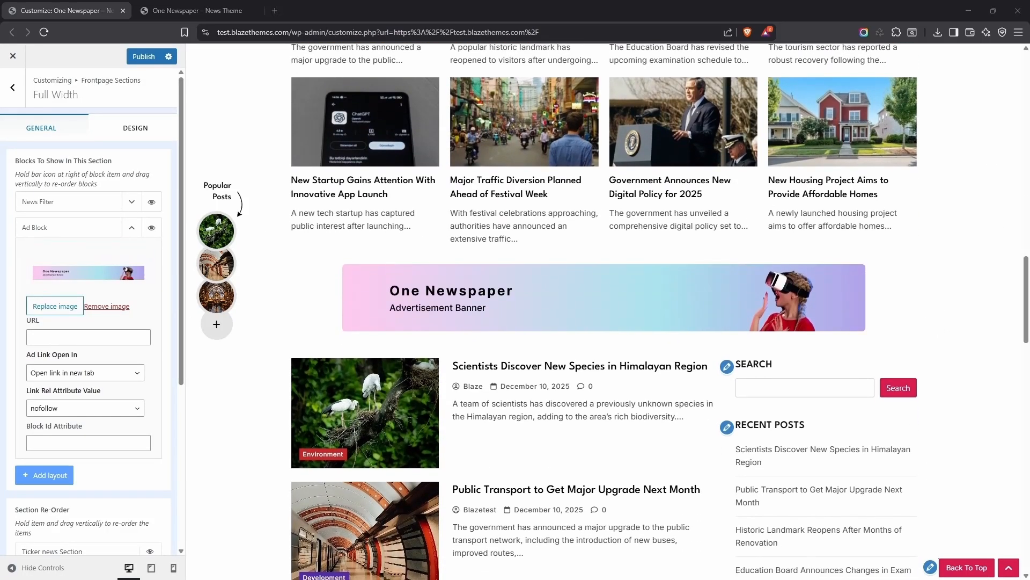
pyautogui.scroll(-15, 256, 330)
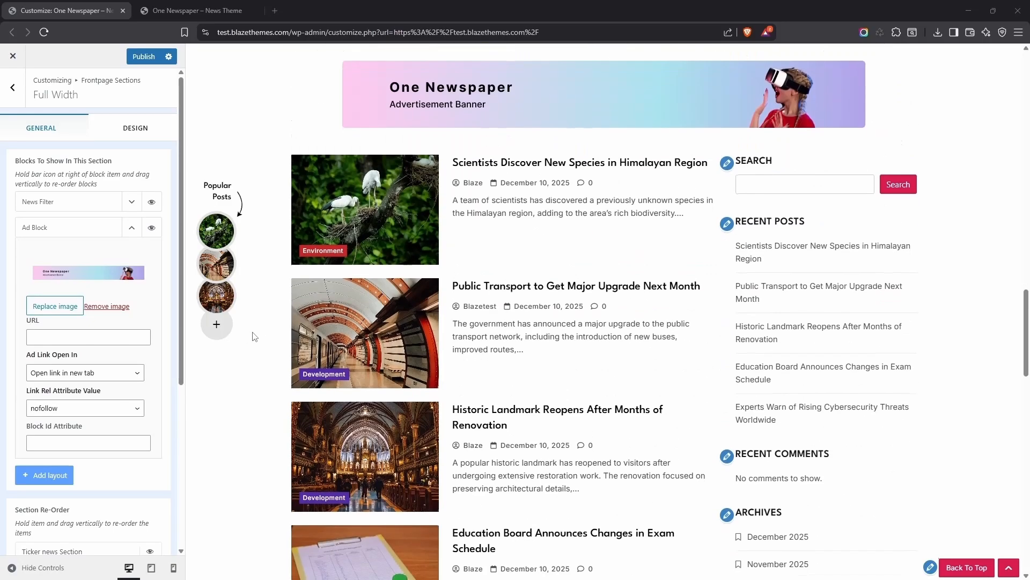
pyautogui.scroll(-10, 256, 333)
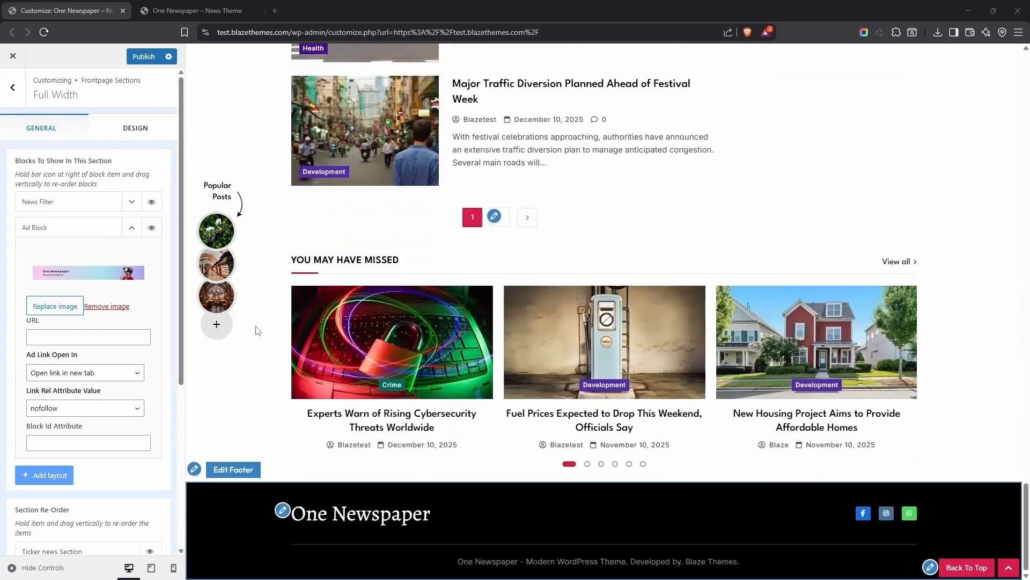
pyautogui.click(13, 87)
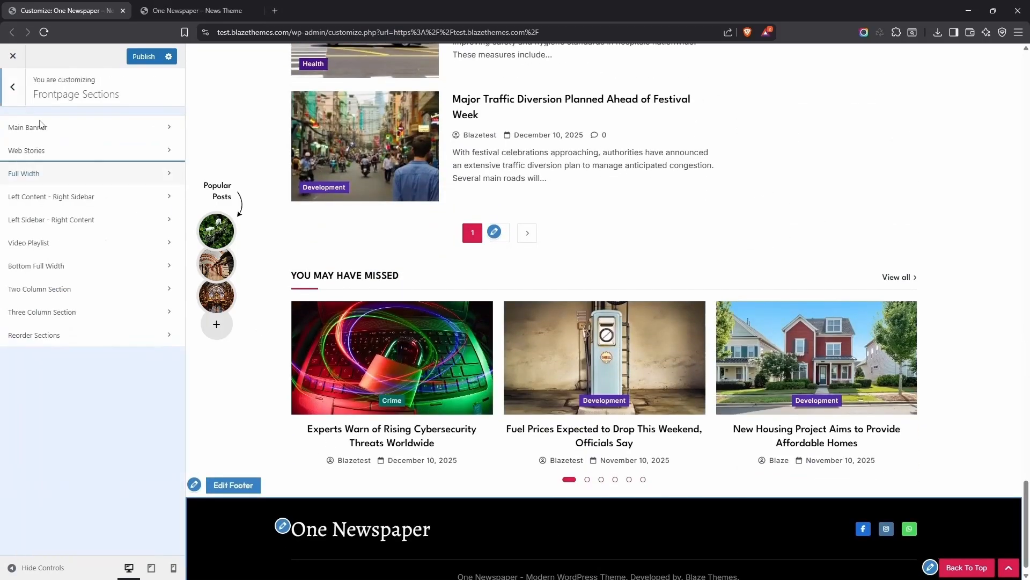
pyautogui.click(71, 313)
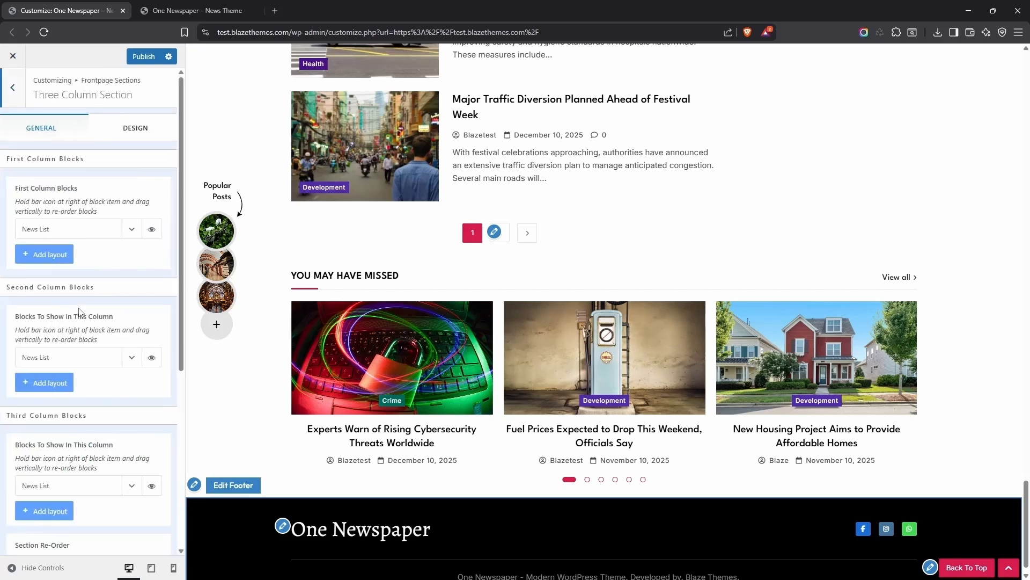
pyautogui.scroll(-5, 127, 278)
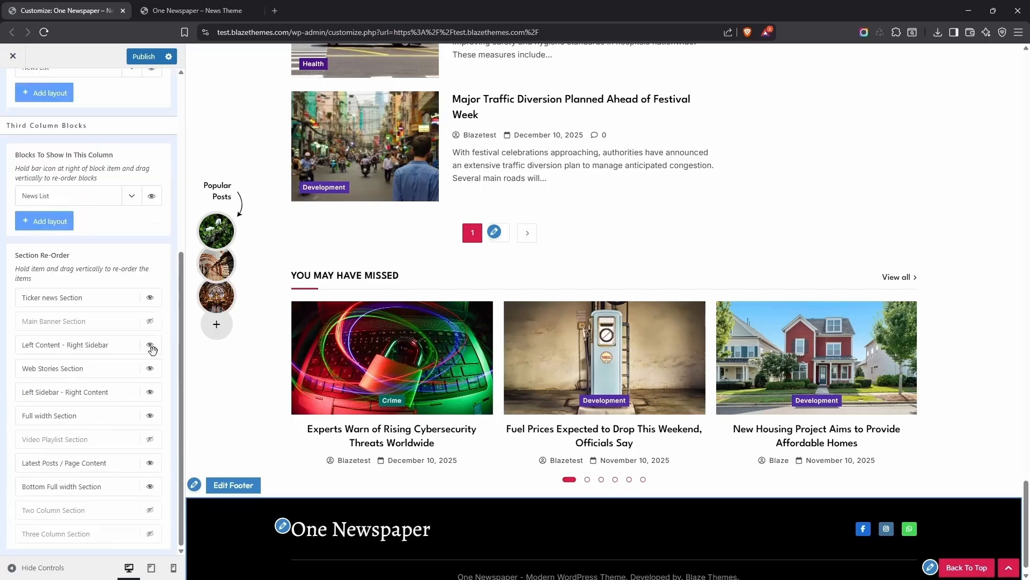
pyautogui.click(151, 535)
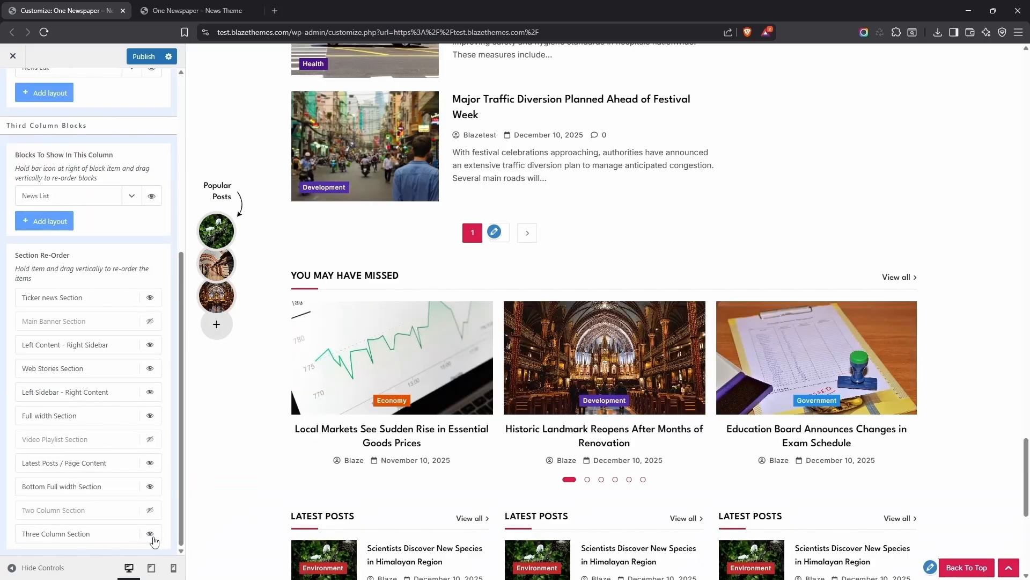
pyautogui.moveTo(71, 523); pyautogui.dragTo(75, 478)
# - Hide the post category and post date in the first column's News List block and collapse its settings
pyautogui.scroll(1, 208, 393)
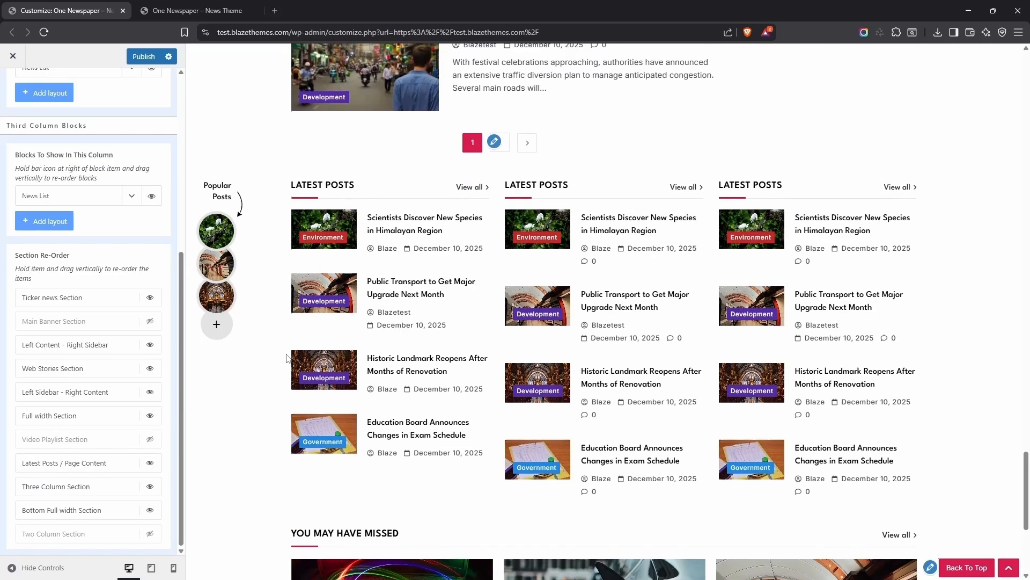
pyautogui.scroll(5, 71, 212)
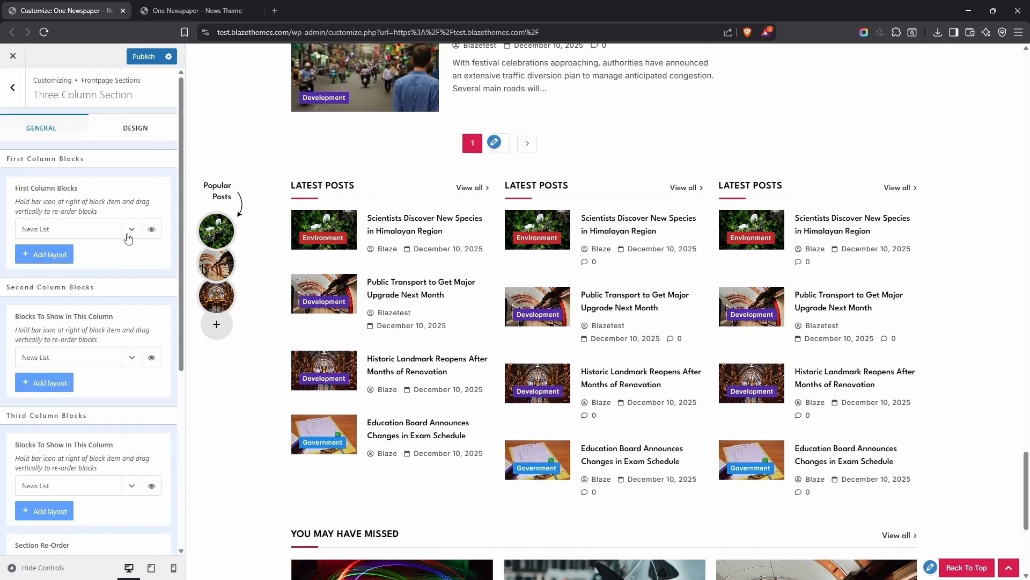
pyautogui.click(132, 228)
pyautogui.scroll(-1, 109, 302)
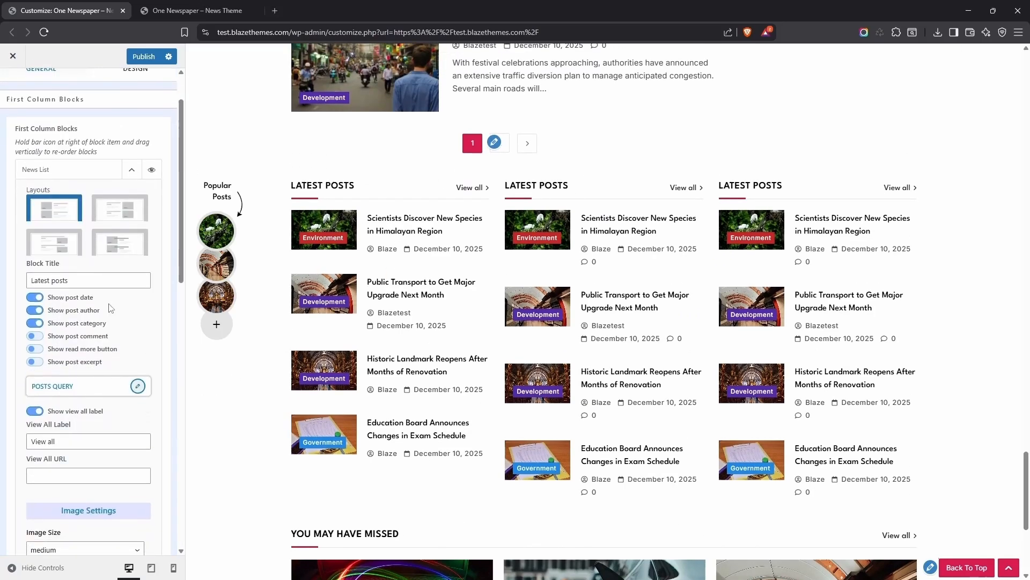
pyautogui.click(35, 297)
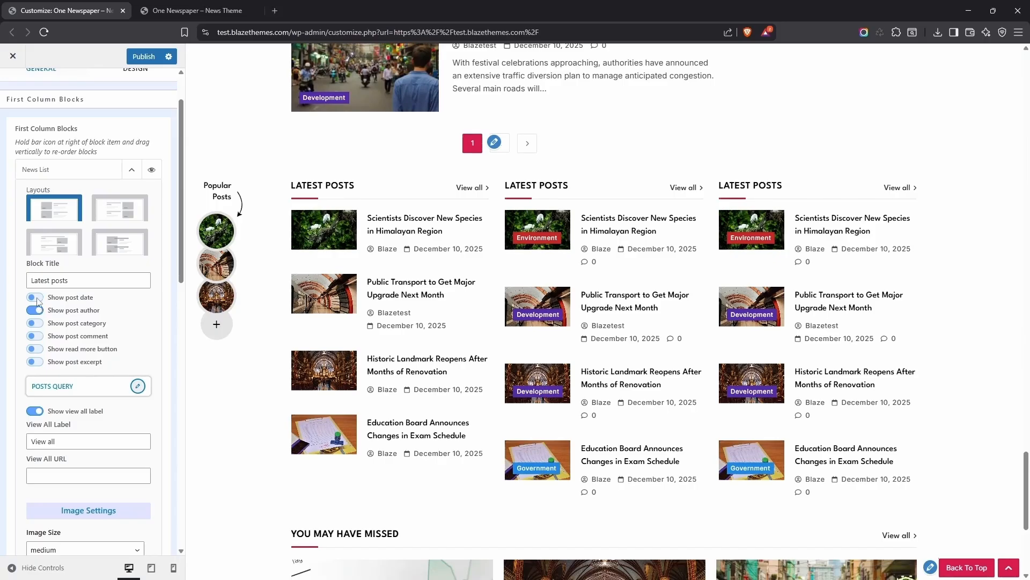
pyautogui.click(131, 171)
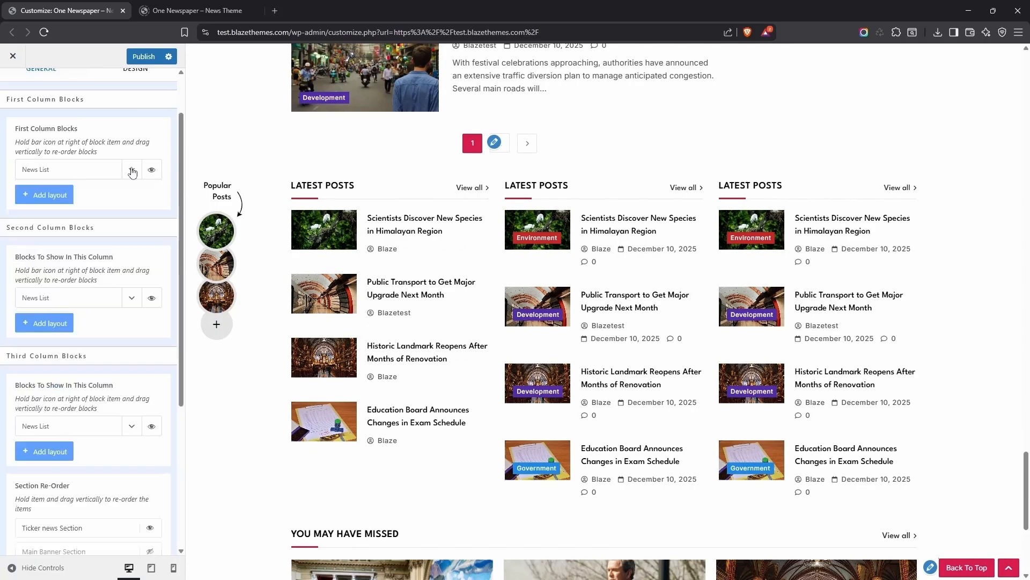
# - Replace the second column's News List block with a new News Filter block
pyautogui.click(51, 323)
pyautogui.click(119, 396)
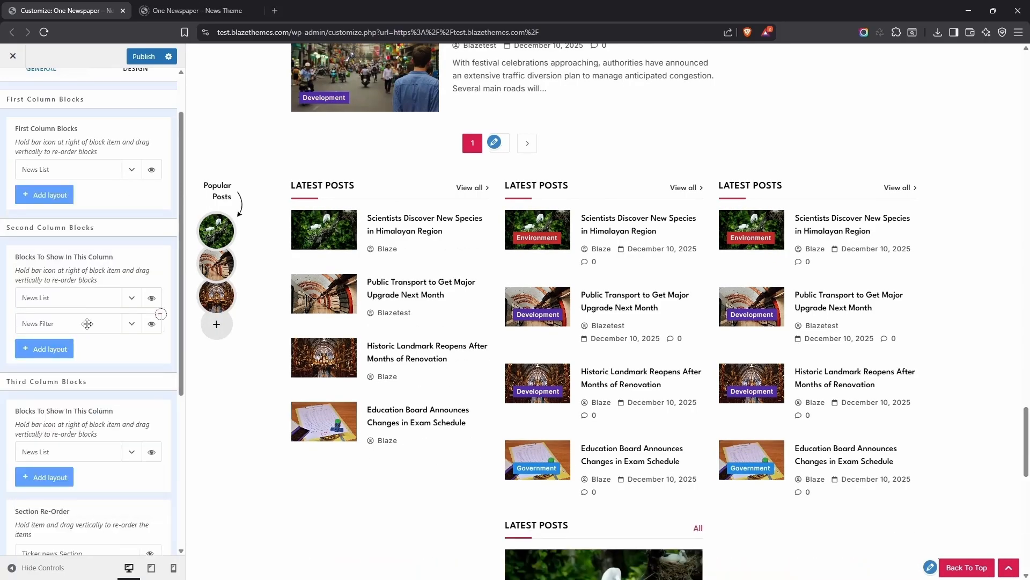
pyautogui.moveTo(92, 324); pyautogui.dragTo(93, 303)
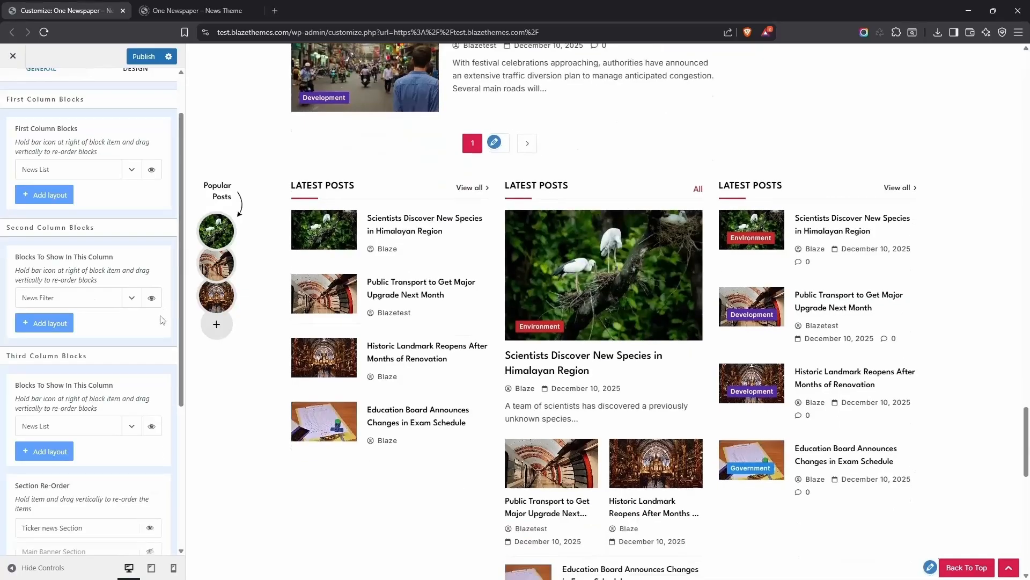
# - Switch the second column's News Filter block to the first layout option
pyautogui.click(131, 299)
pyautogui.click(54, 336)
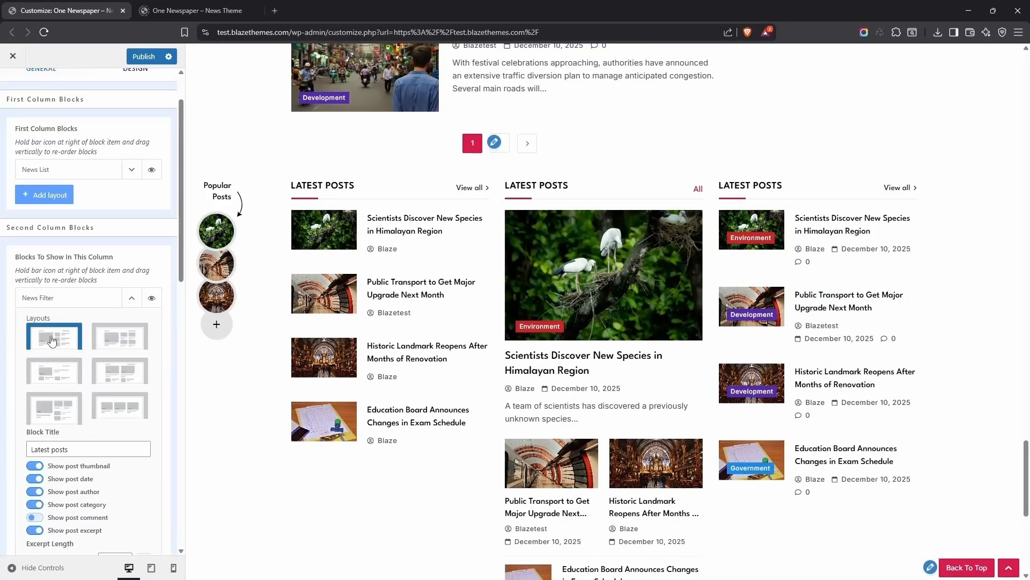
pyautogui.scroll(-2, 322, 290)
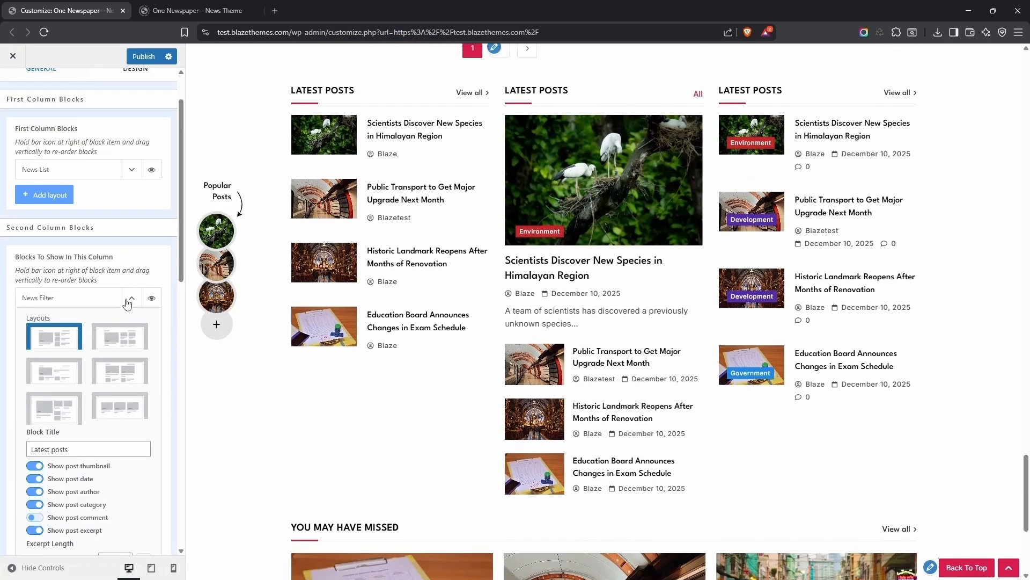
pyautogui.click(132, 298)
# - Hide the post author, category and comment count in the third column's News List block
pyautogui.scroll(-2, 132, 333)
pyautogui.click(131, 331)
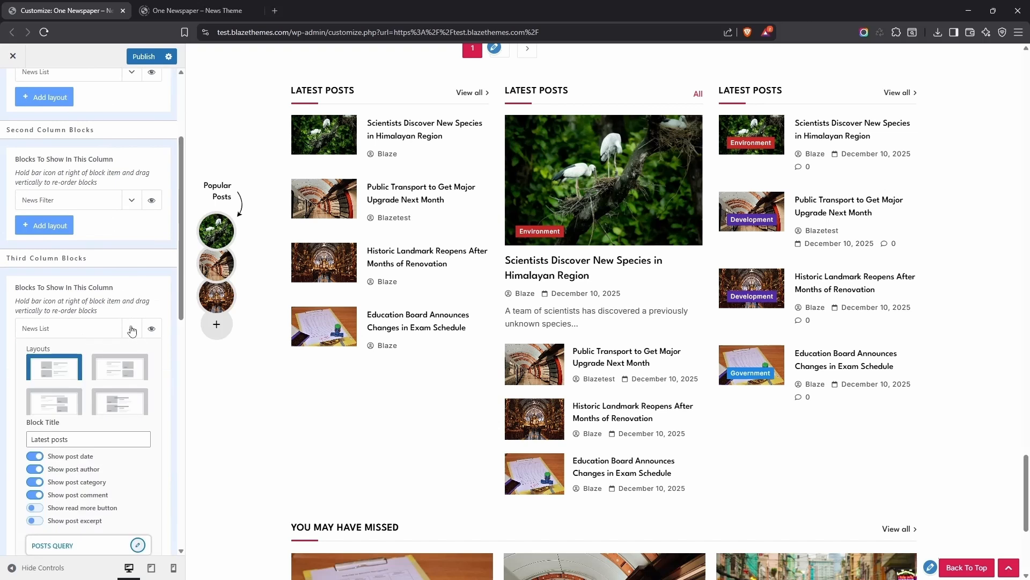
pyautogui.scroll(-1, 86, 349)
pyautogui.click(34, 410)
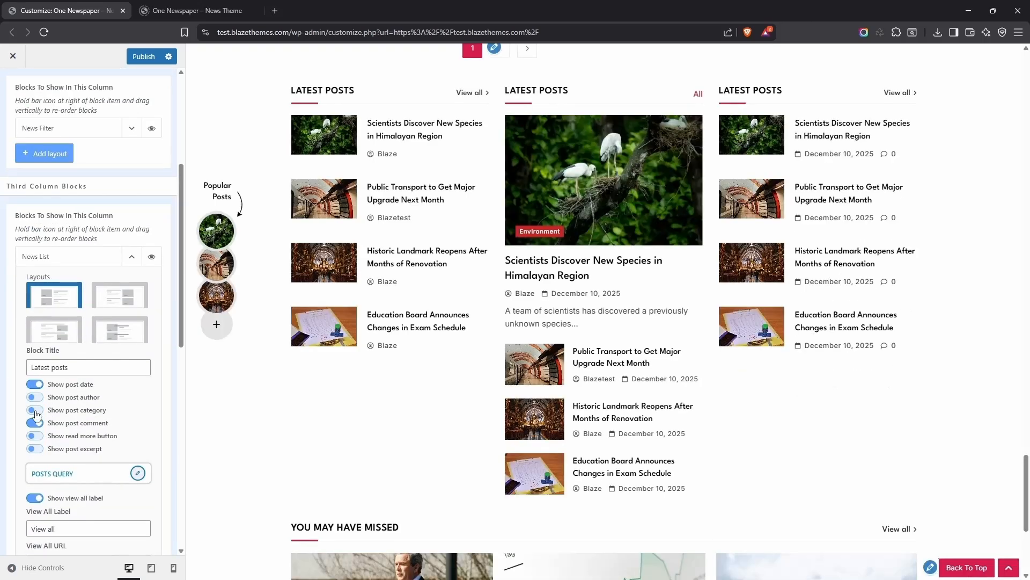
pyautogui.scroll(1, 81, 456)
# - Set the third column's News List query to display 6 posts ordered A - Z
pyautogui.click(138, 499)
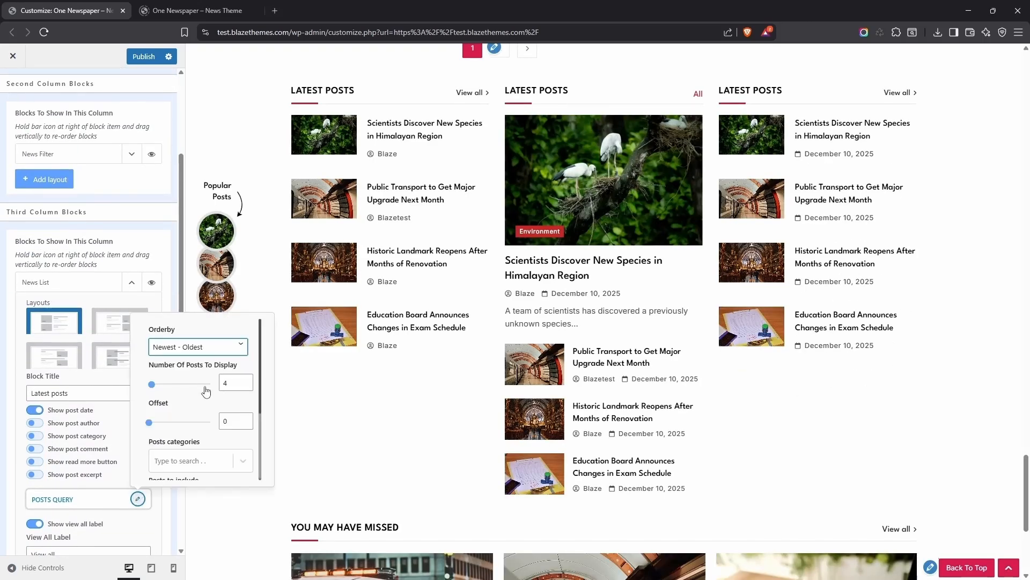
pyautogui.click(246, 379)
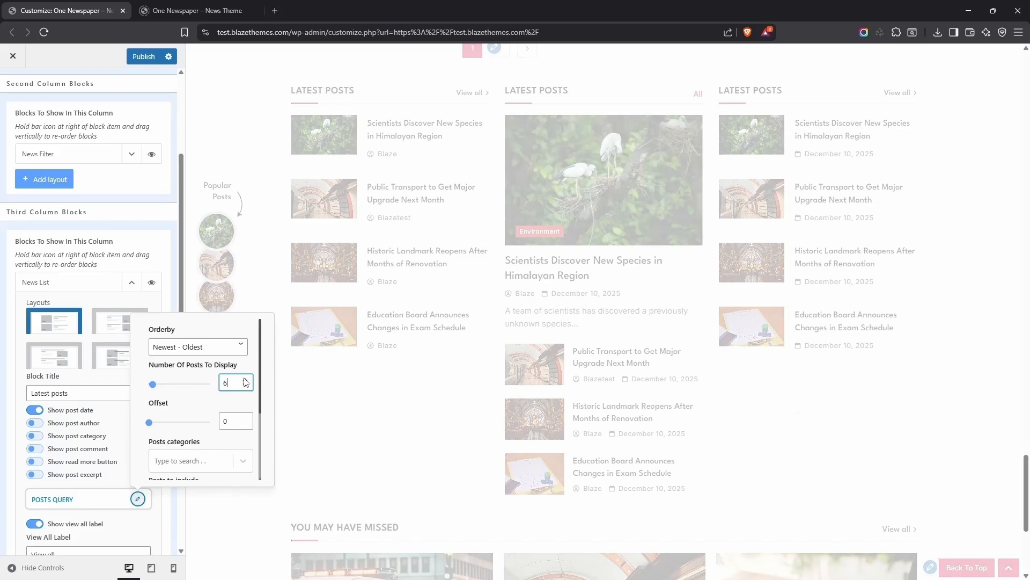
pyautogui.click(176, 349)
pyautogui.click(169, 390)
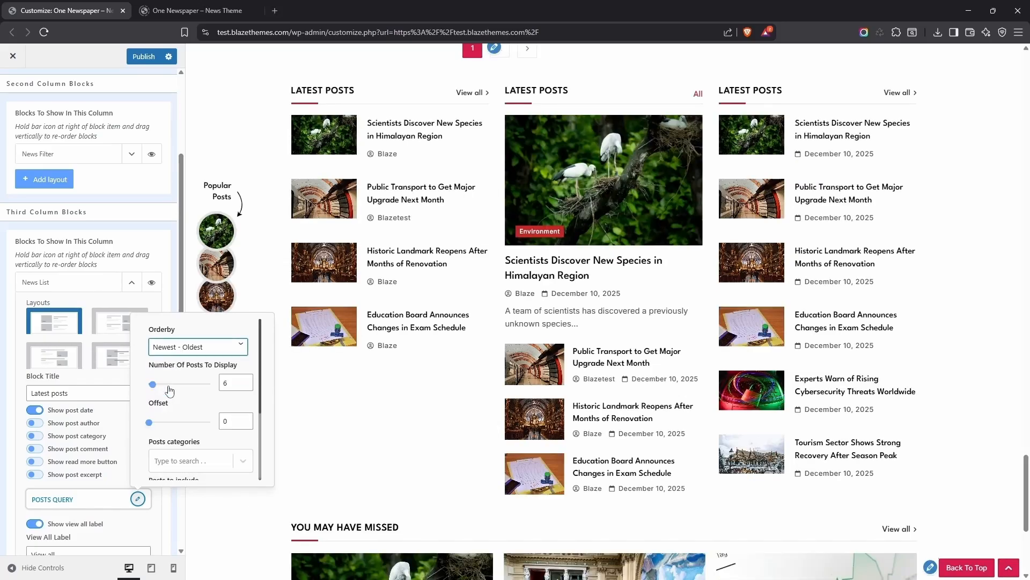
pyautogui.click(129, 288)
pyautogui.scroll(3, 131, 241)
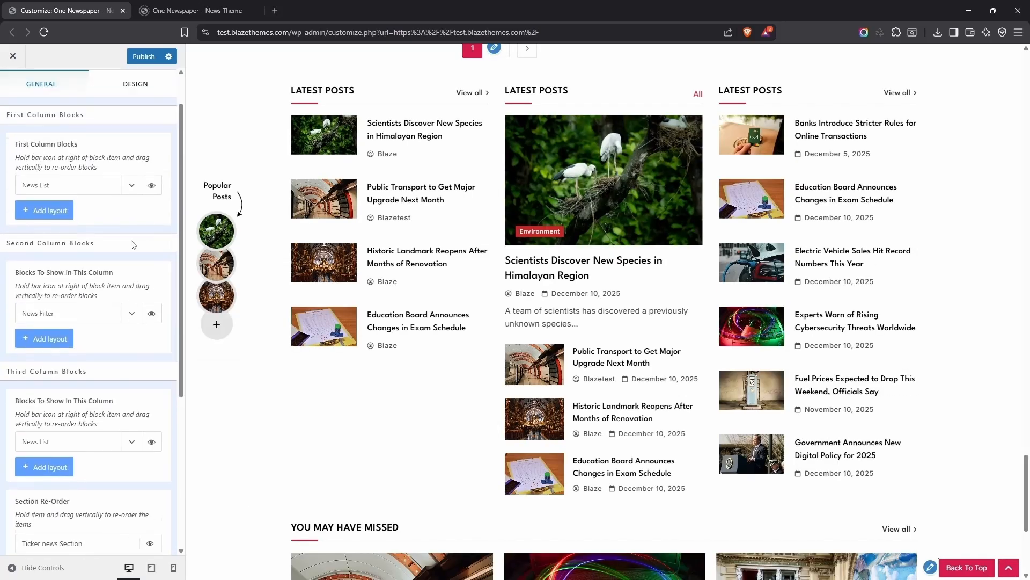
# - Set the first column's News List query to display 6 posts ordered Z - A
pyautogui.click(131, 192)
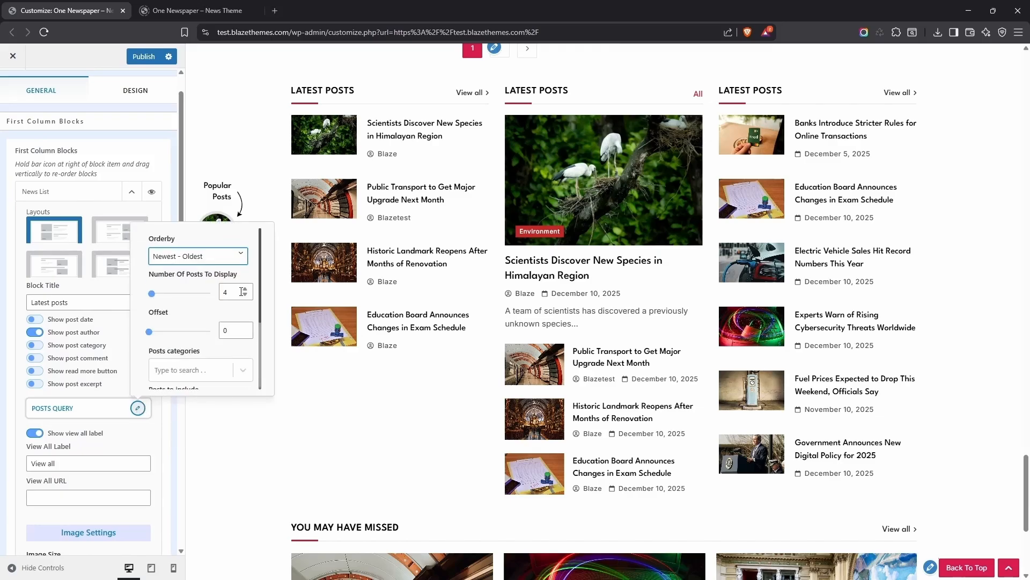
pyautogui.doubleClick(244, 290)
pyautogui.click(198, 257)
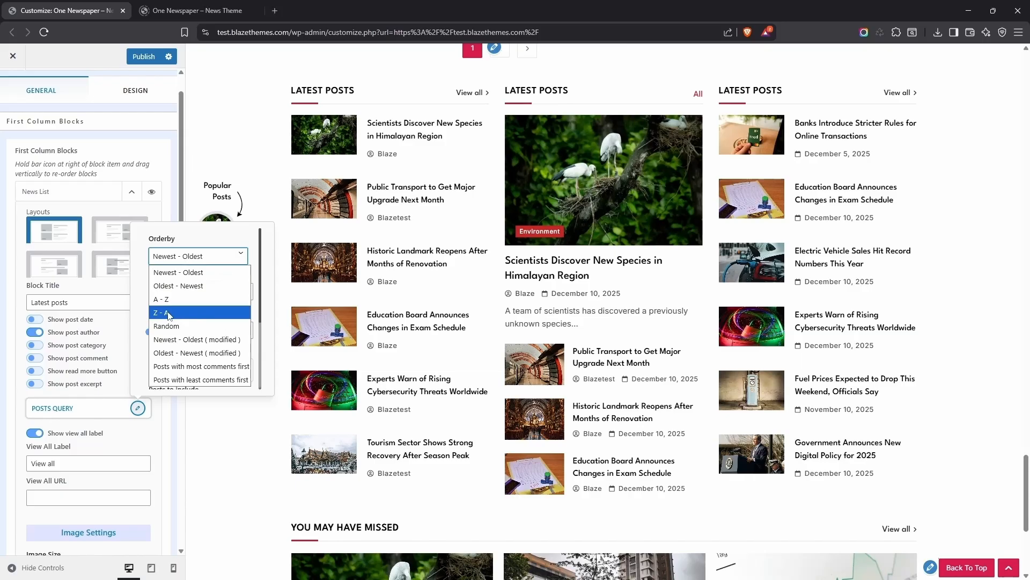
pyautogui.click(169, 312)
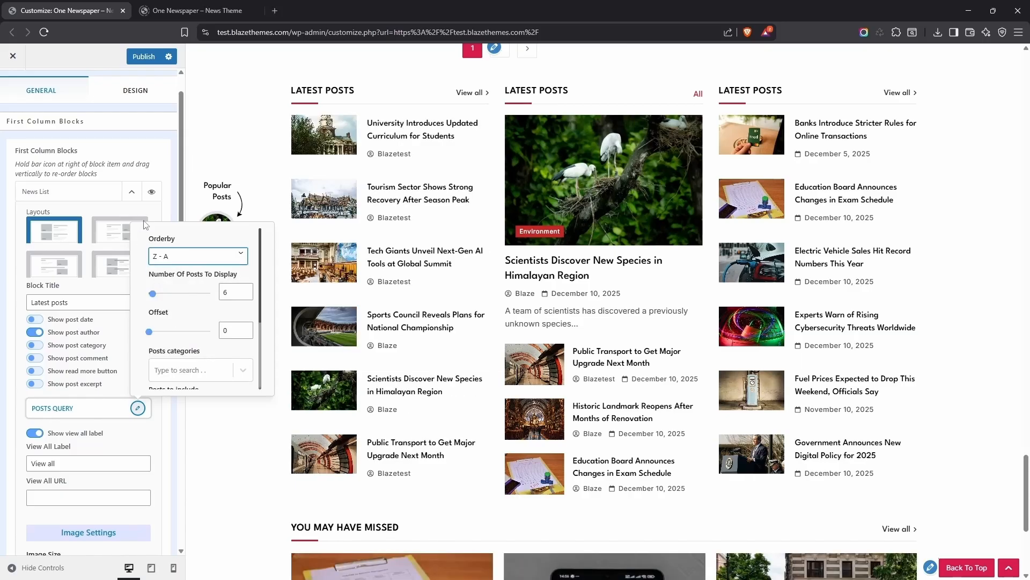
pyautogui.click(134, 193)
pyautogui.scroll(2, 97, 169)
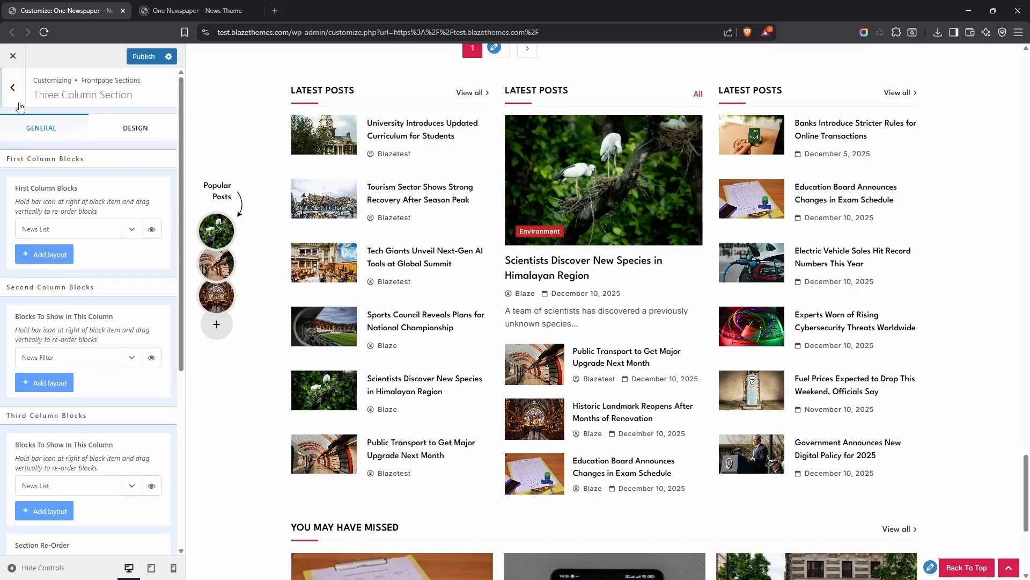
# - In the Bottom Full Width section, set the News Carousel to 4 columns and disable its dots / pagers
pyautogui.click(13, 88)
pyautogui.click(43, 266)
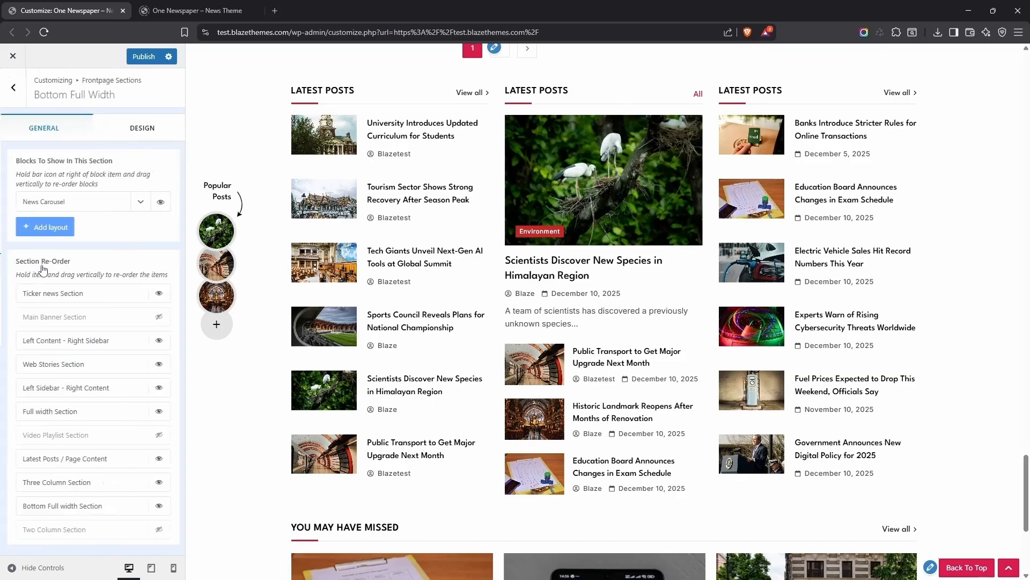
pyautogui.scroll(-5, 258, 343)
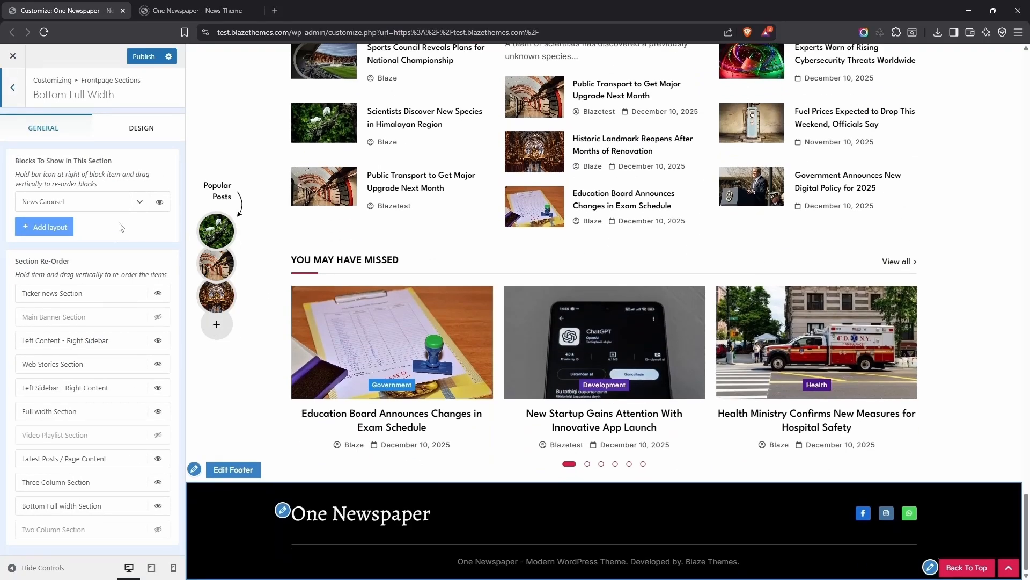
pyautogui.click(140, 203)
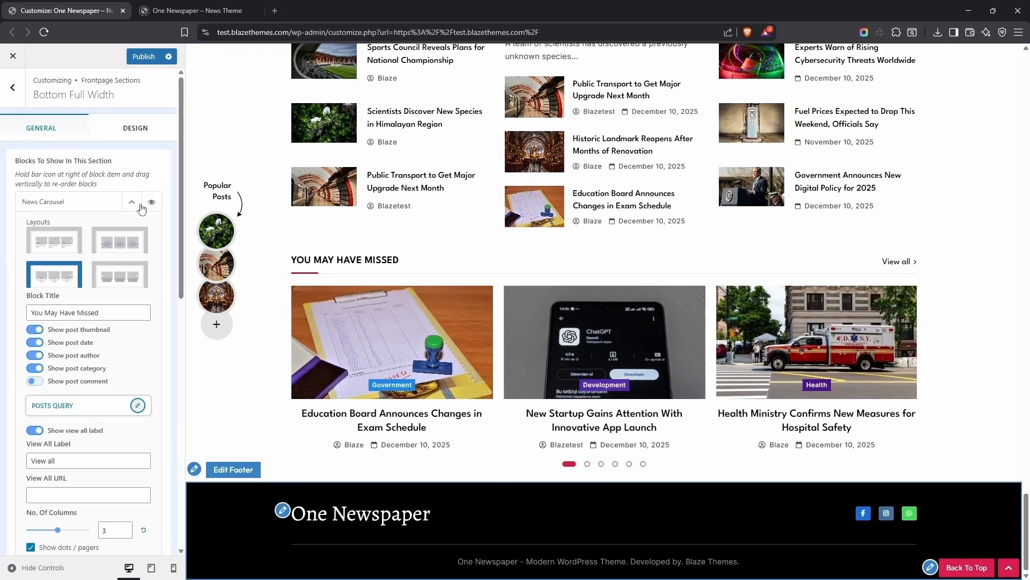
pyautogui.scroll(-1, 88, 261)
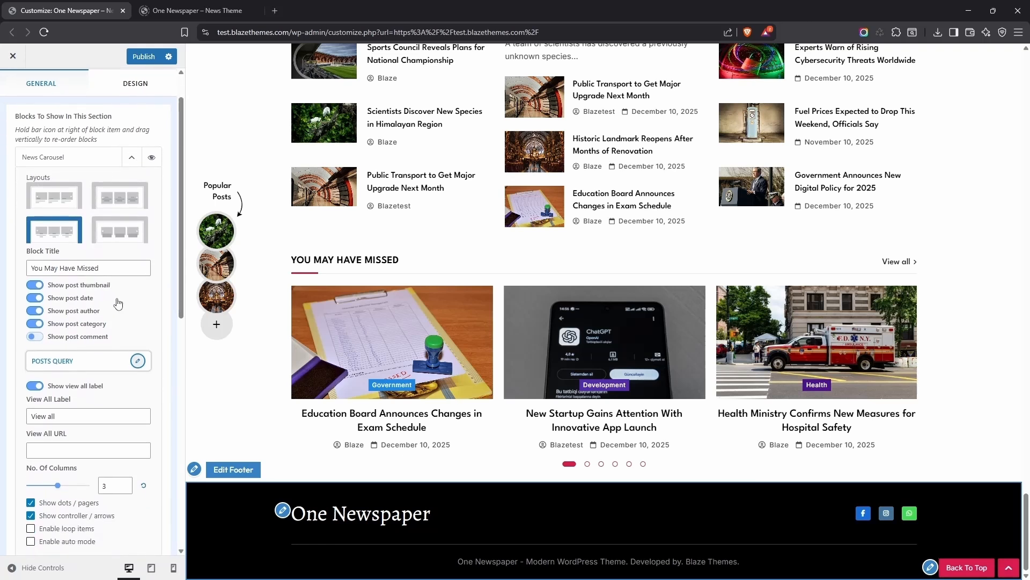
pyautogui.scroll(-3, 118, 304)
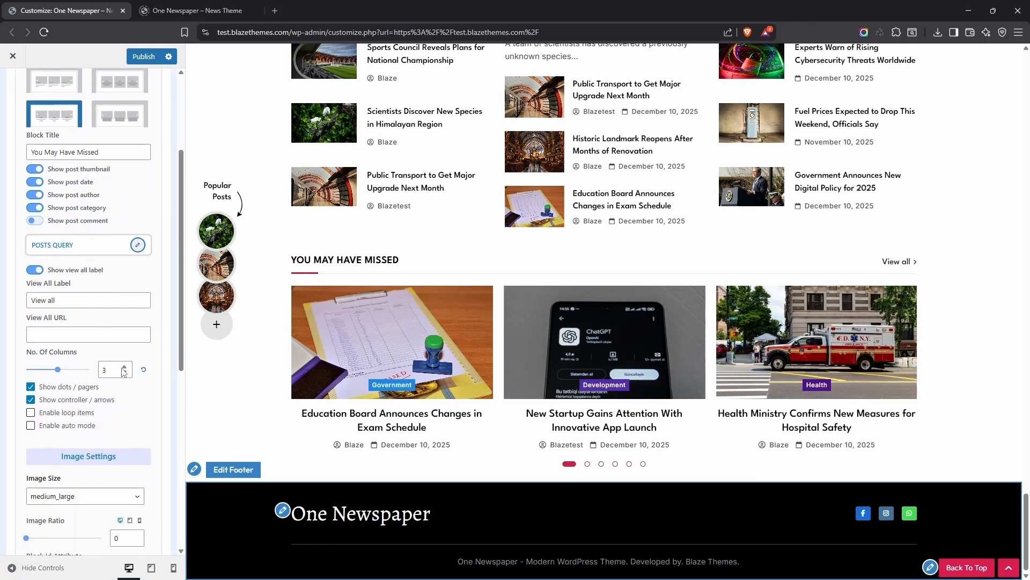
pyautogui.click(123, 368)
pyautogui.click(32, 388)
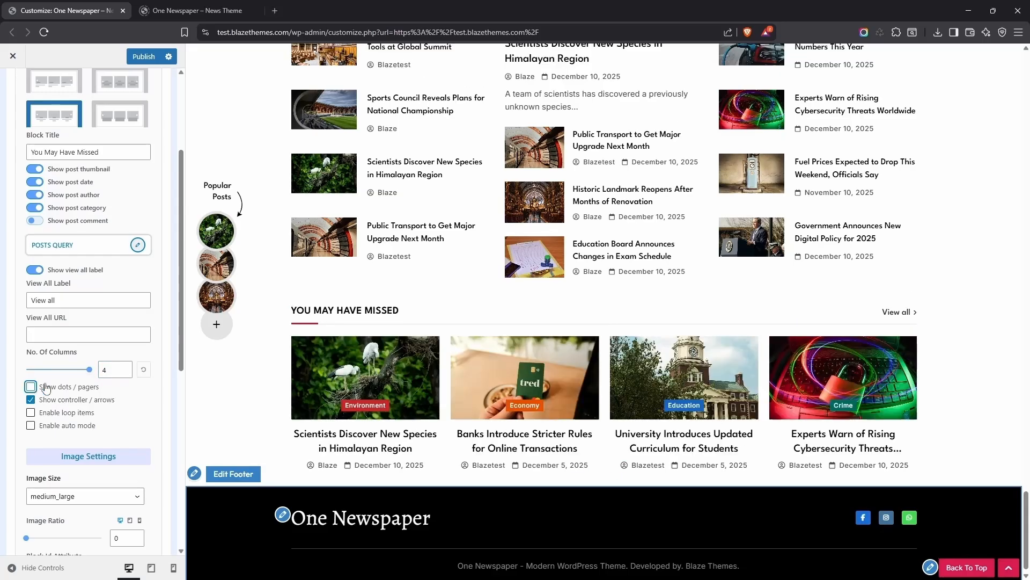
# - Order the News Carousel's posts query from Oldest - Newest
pyautogui.click(136, 247)
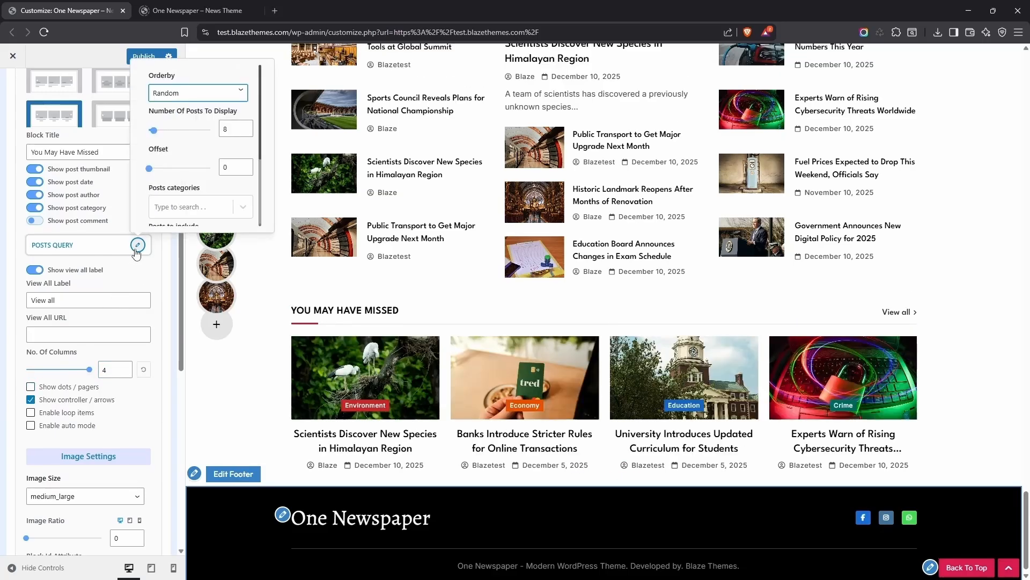
pyautogui.click(229, 97)
pyautogui.click(190, 128)
pyautogui.click(138, 246)
# - Set the Bottom Full Width section's width layout to Full Content
pyautogui.scroll(3, 143, 134)
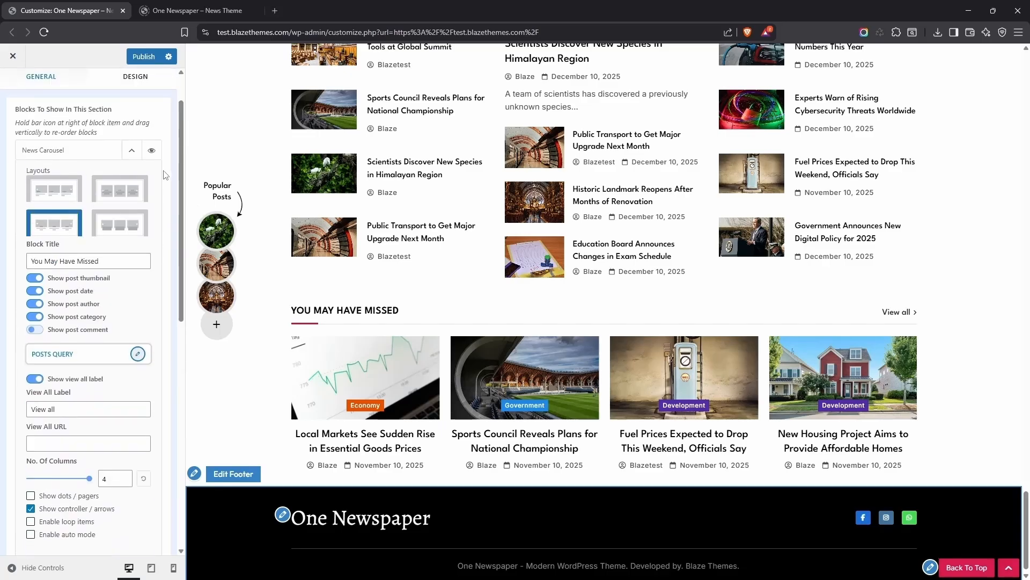
pyautogui.click(143, 104)
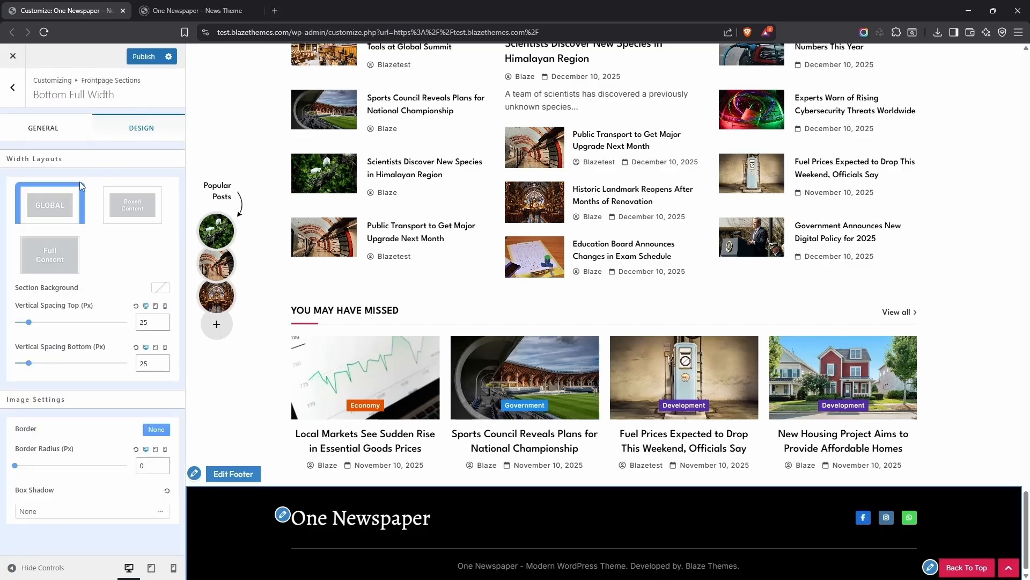
pyautogui.click(51, 251)
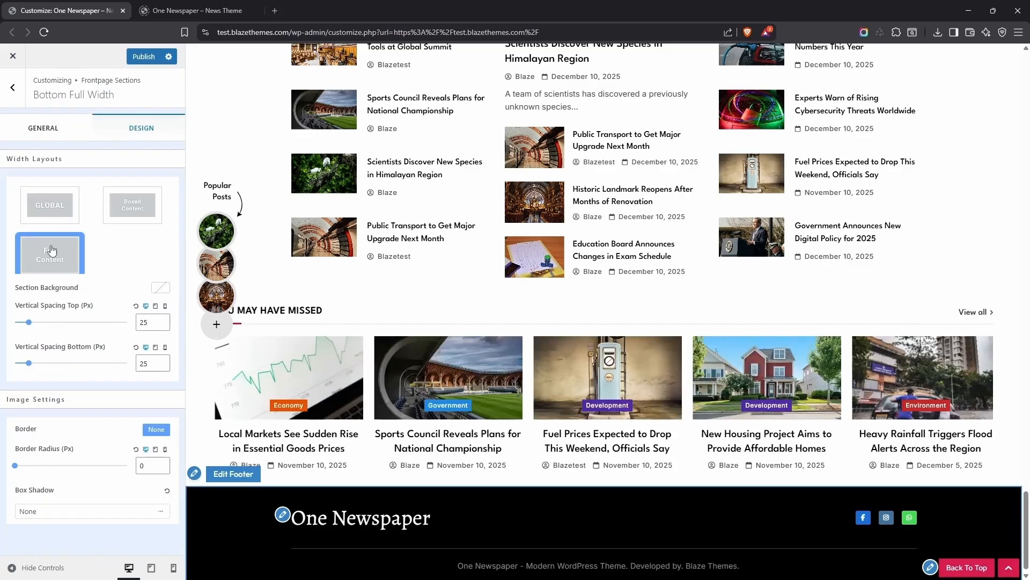
# - In the Blog / Archives general settings, choose the single-column archive layout with a large image above centered text
pyautogui.click(16, 96)
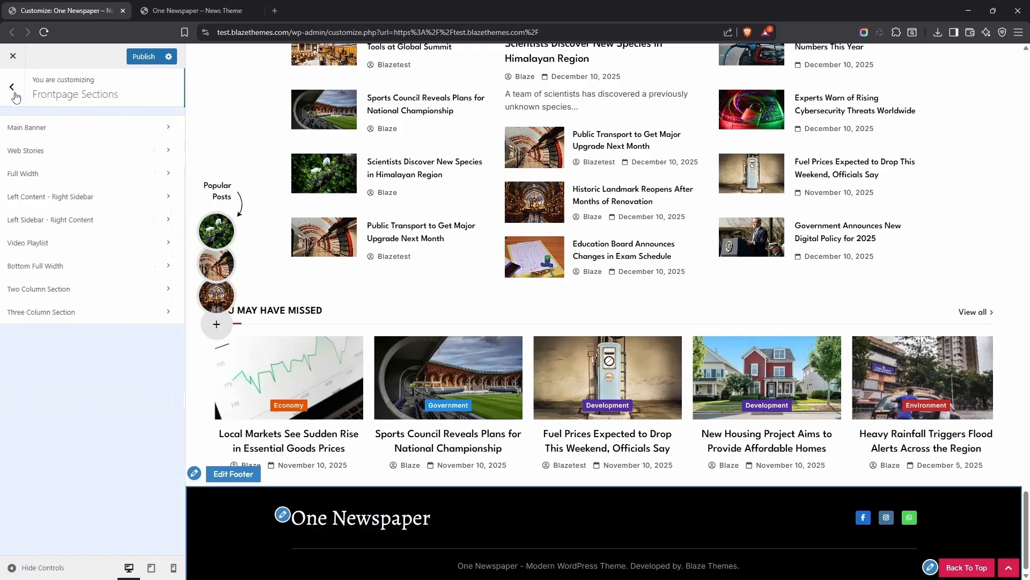
pyautogui.click(13, 100)
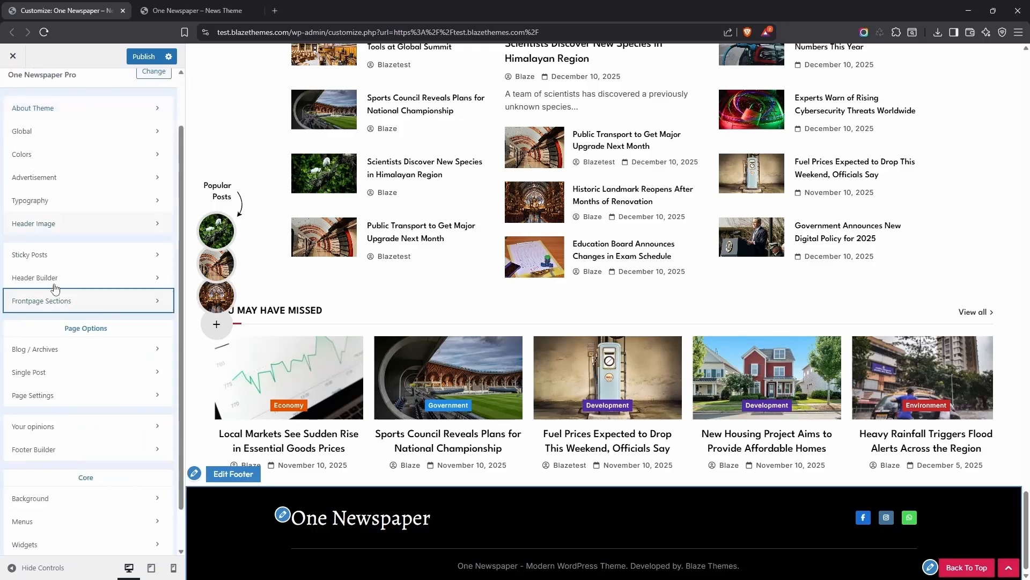
pyautogui.click(50, 357)
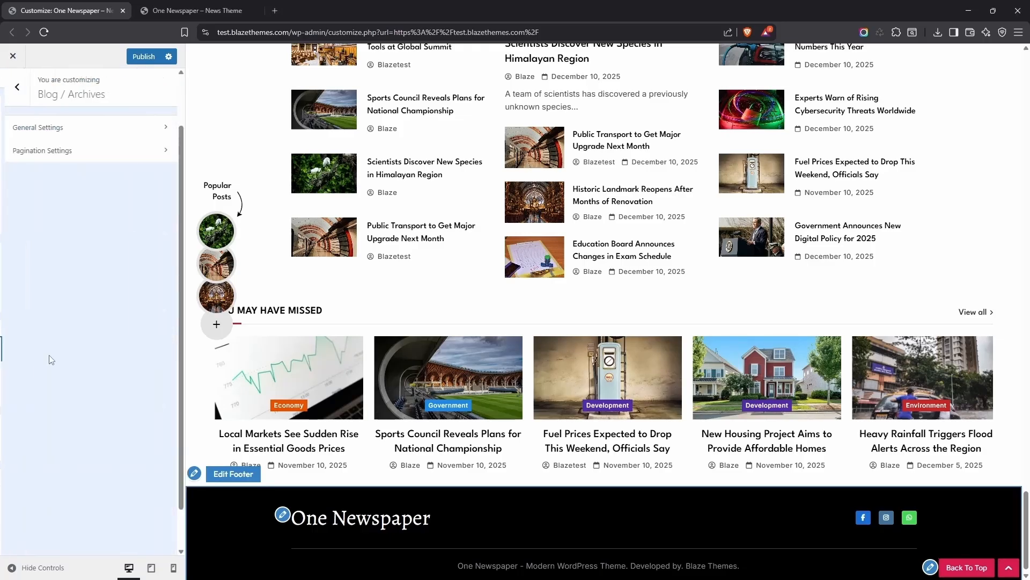
pyautogui.click(68, 136)
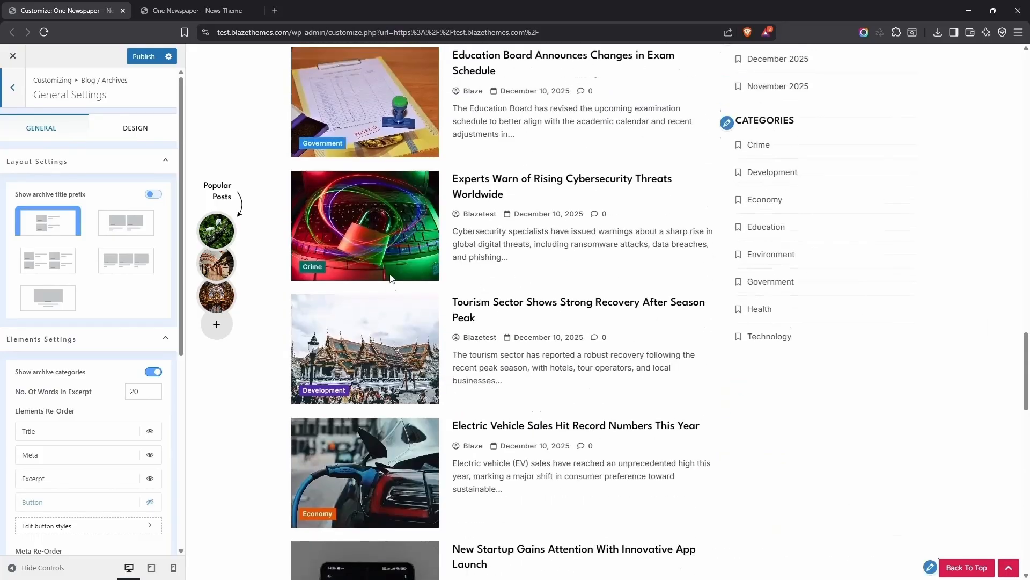
pyautogui.scroll(10, 390, 278)
pyautogui.scroll(-3, 474, 208)
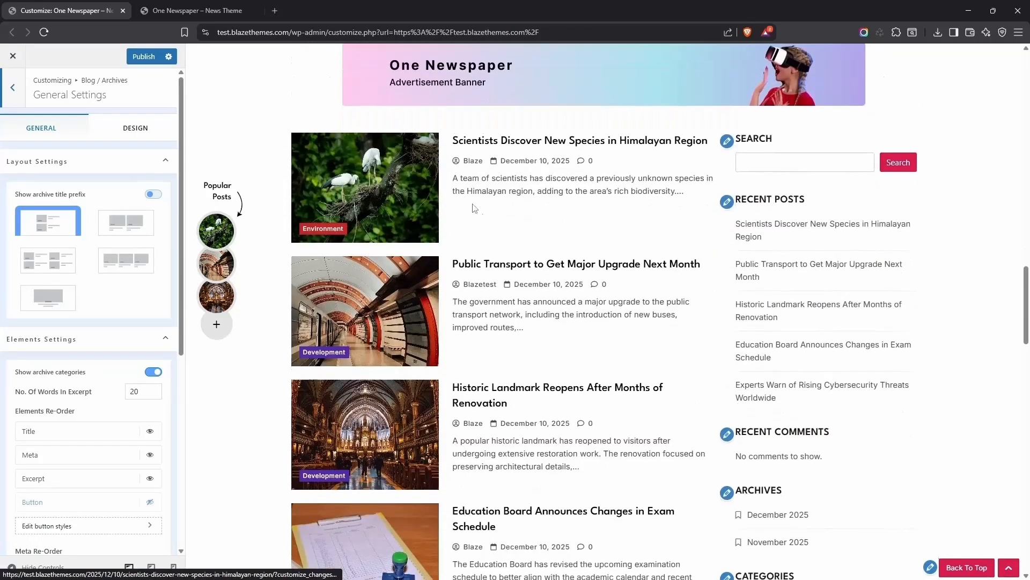
pyautogui.click(61, 303)
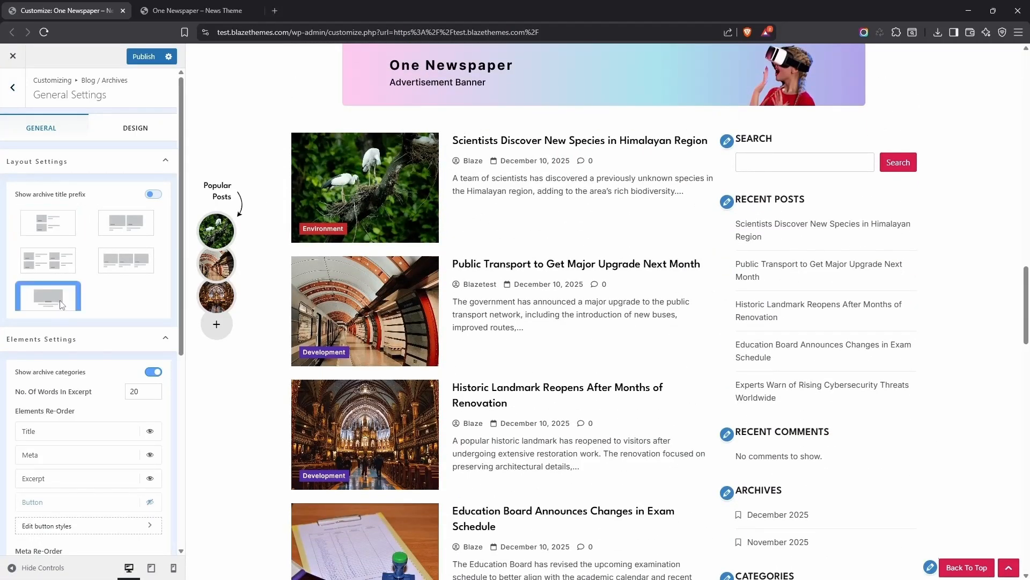
pyautogui.scroll(-2, 266, 298)
pyautogui.scroll(-1, 66, 270)
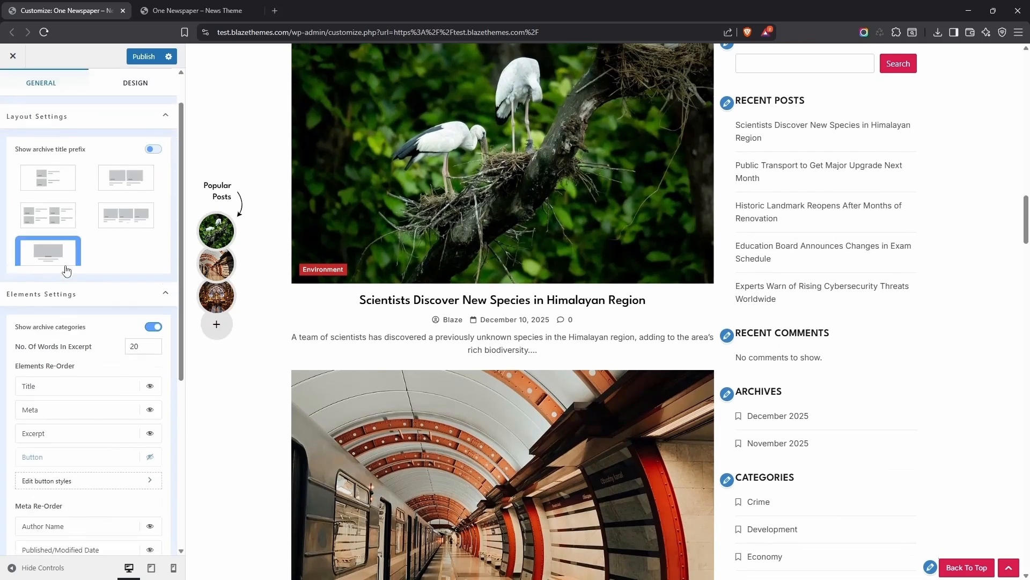
# - Set the archive excerpt length to 50 words and show the Button element on the posts
pyautogui.scroll(-2, 66, 270)
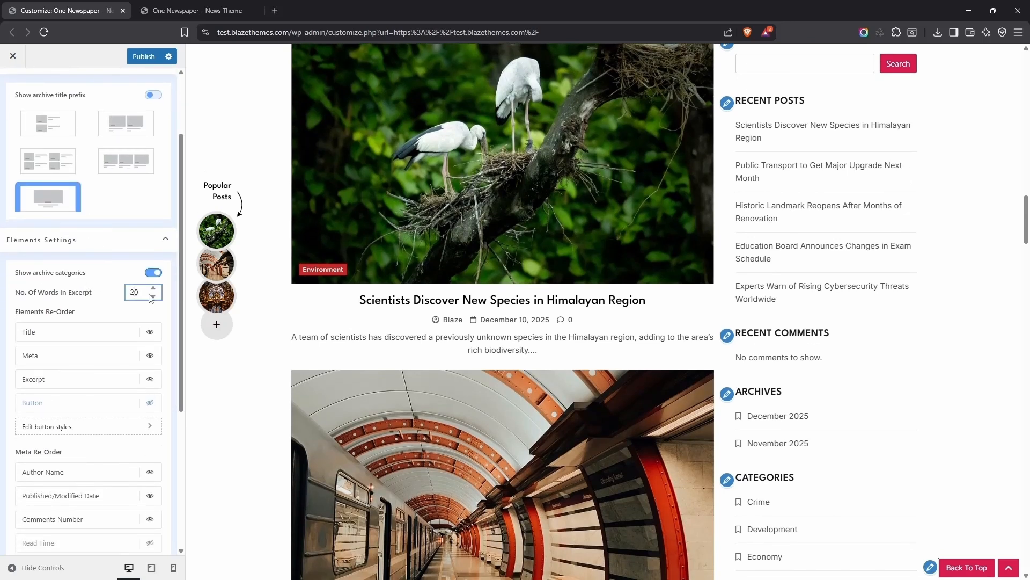
pyautogui.write('5')
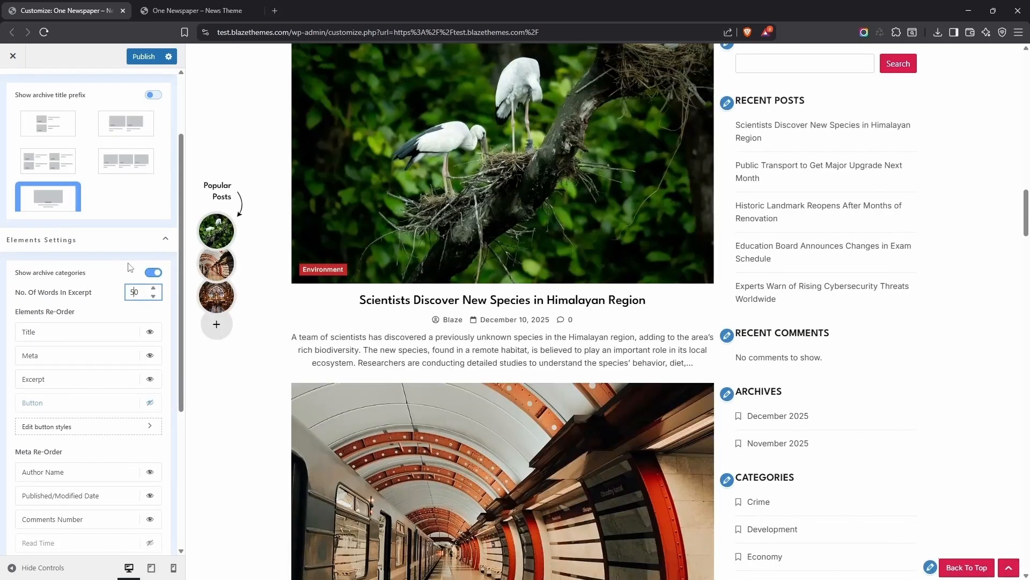
pyautogui.scroll(-2, 94, 288)
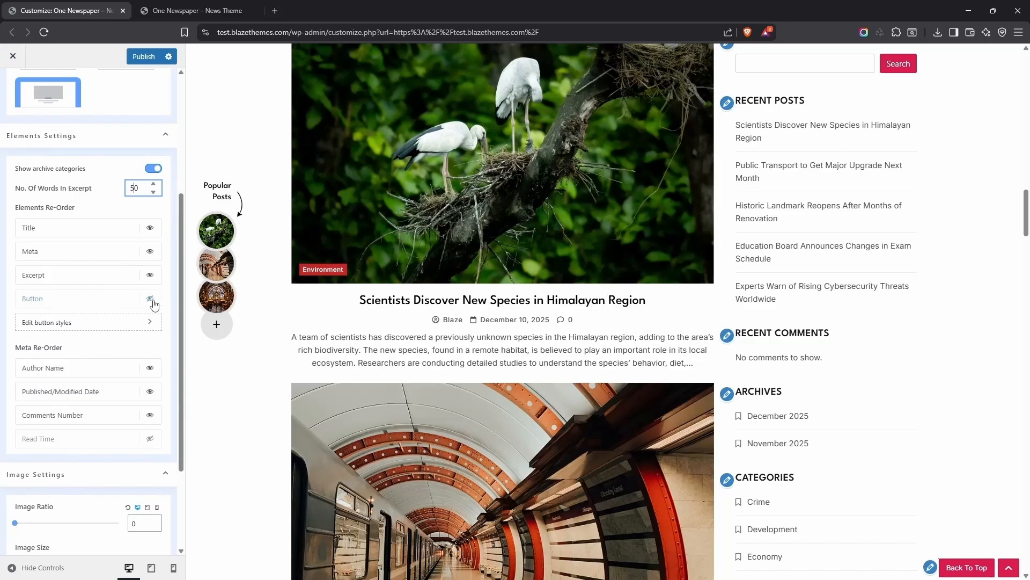
pyautogui.click(150, 299)
pyautogui.scroll(-2, 132, 359)
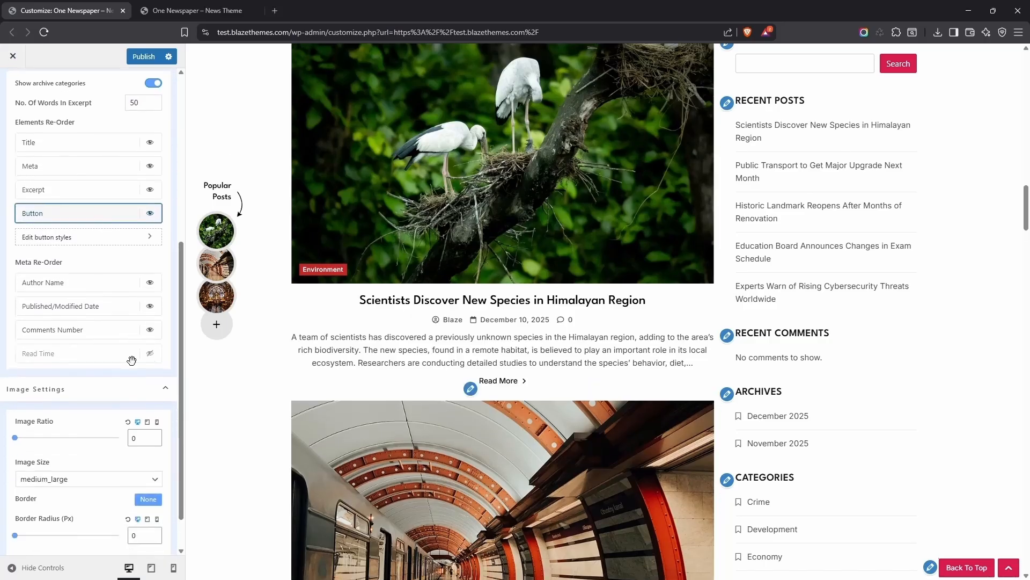
# - Hide the Comments Number meta on the archive posts and set the archive image ratio to 0.2
pyautogui.click(150, 332)
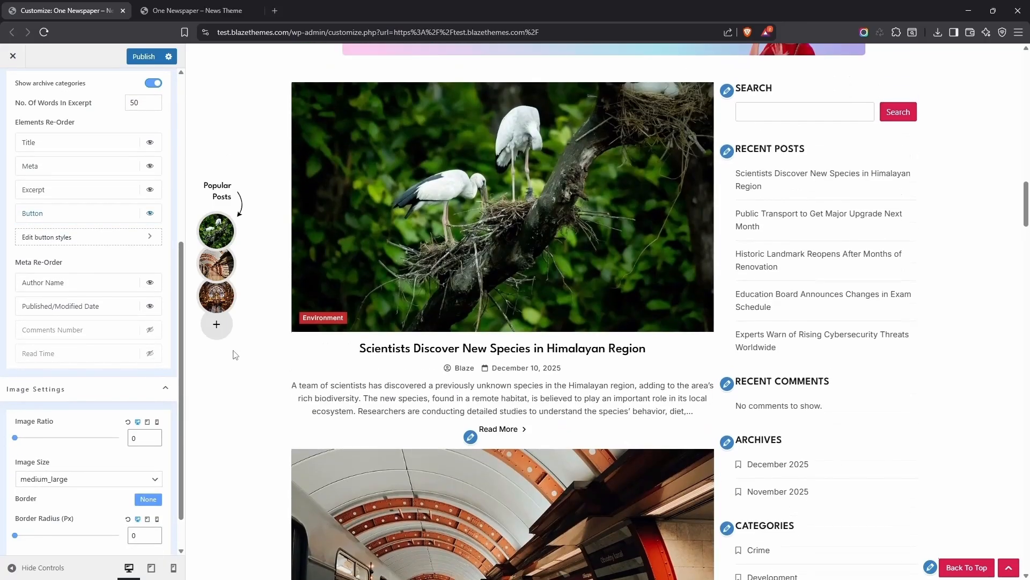
pyautogui.scroll(-1, 121, 312)
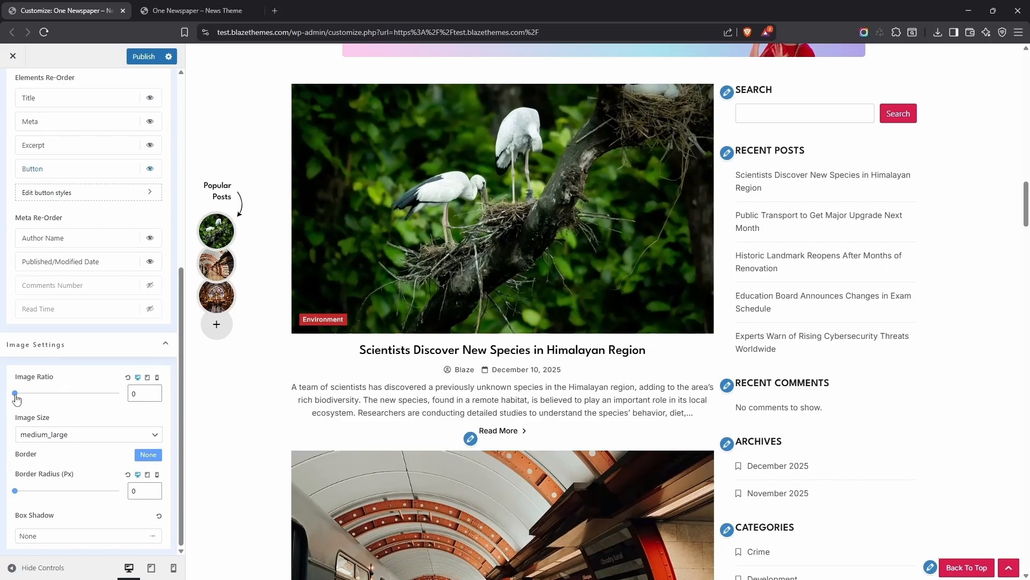
pyautogui.moveTo(17, 398); pyautogui.dragTo(29, 397)
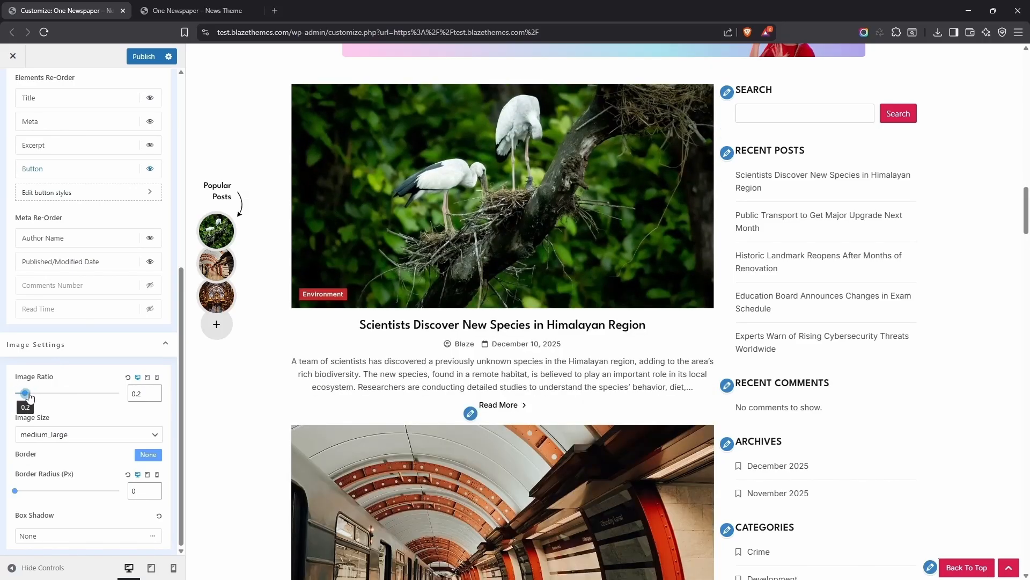
pyautogui.click(73, 434)
pyautogui.click(89, 439)
pyautogui.scroll(7, 125, 251)
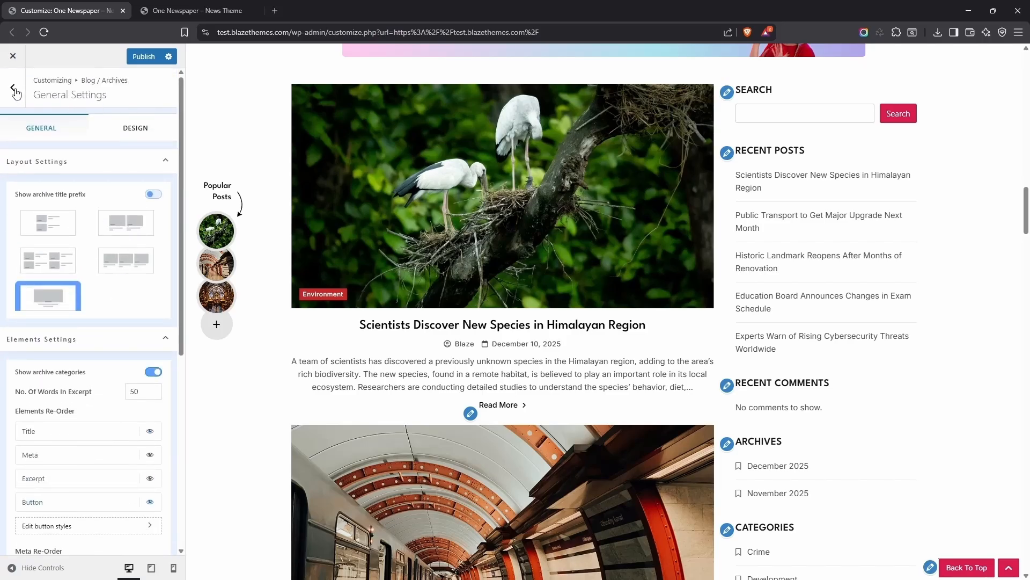
# - Set the Blog / Archives pagination type to Ajax Load More and return to the main customizer options
pyautogui.click(13, 89)
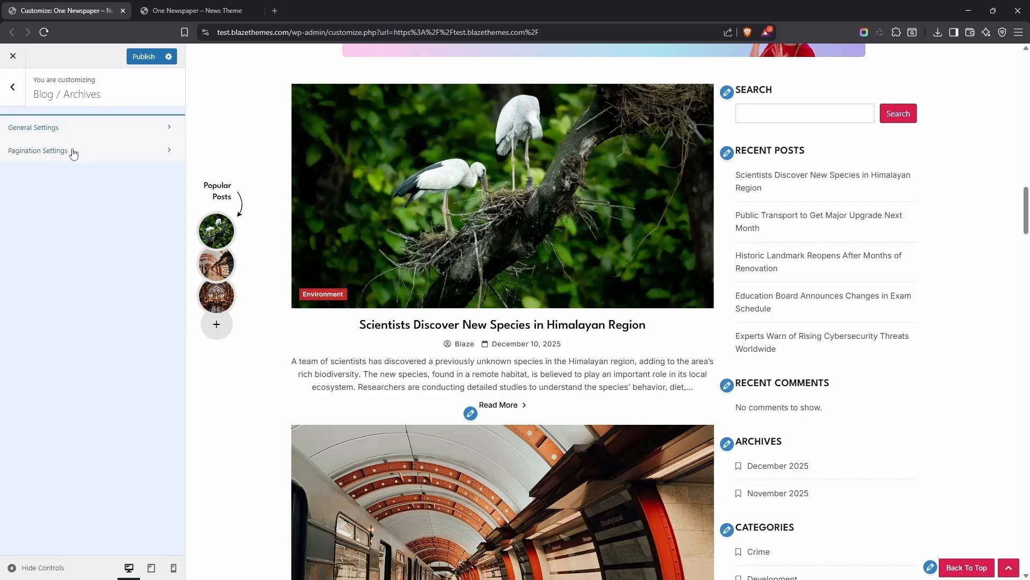
pyautogui.click(74, 151)
pyautogui.scroll(-20, 290, 269)
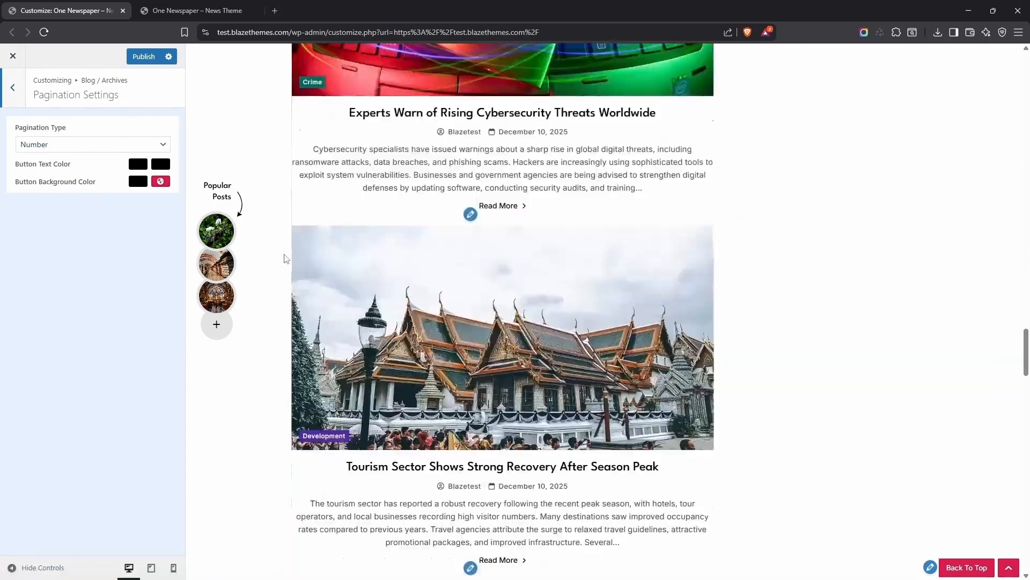
pyautogui.scroll(-15, 285, 258)
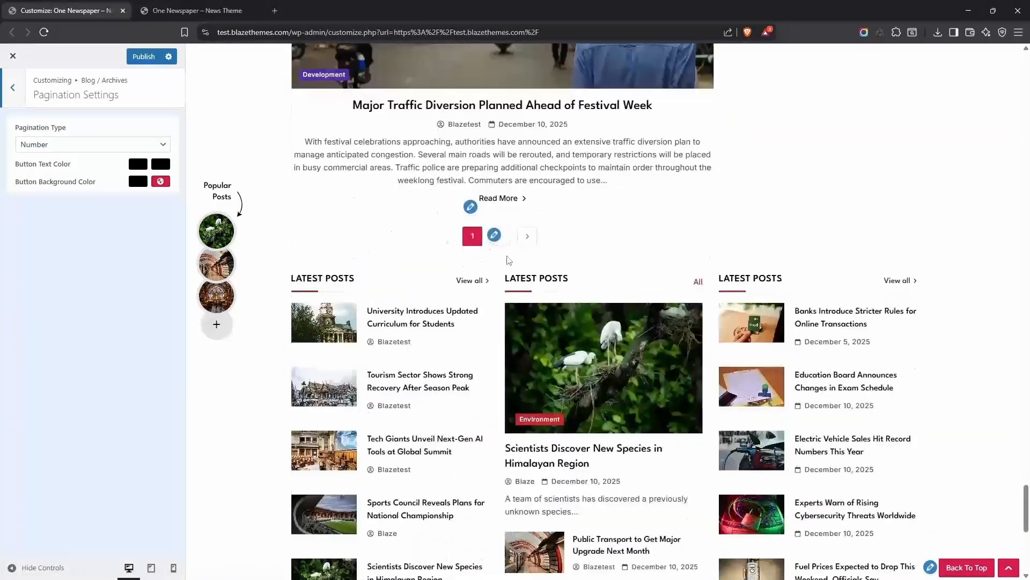
pyautogui.click(68, 146)
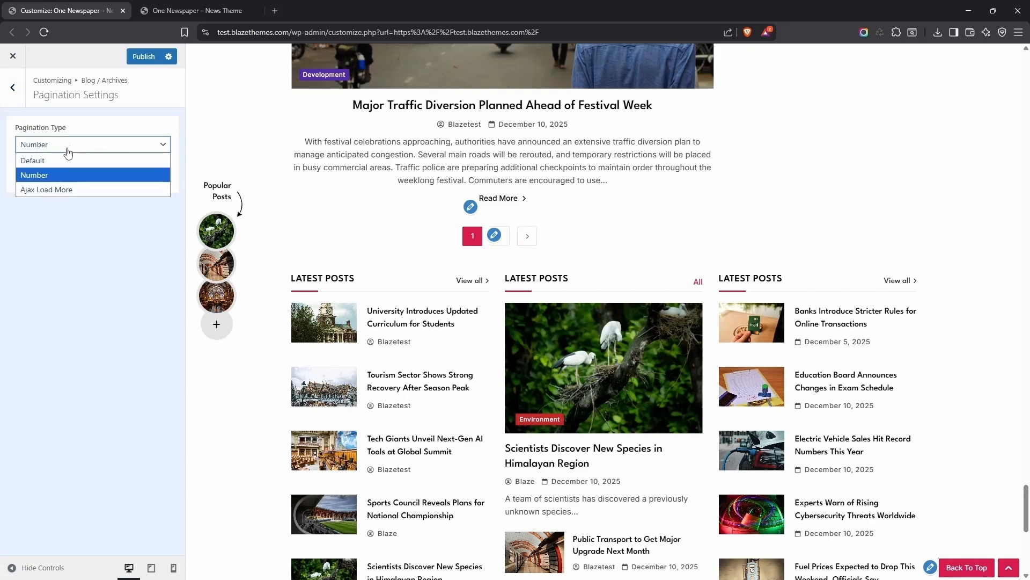
pyautogui.click(57, 190)
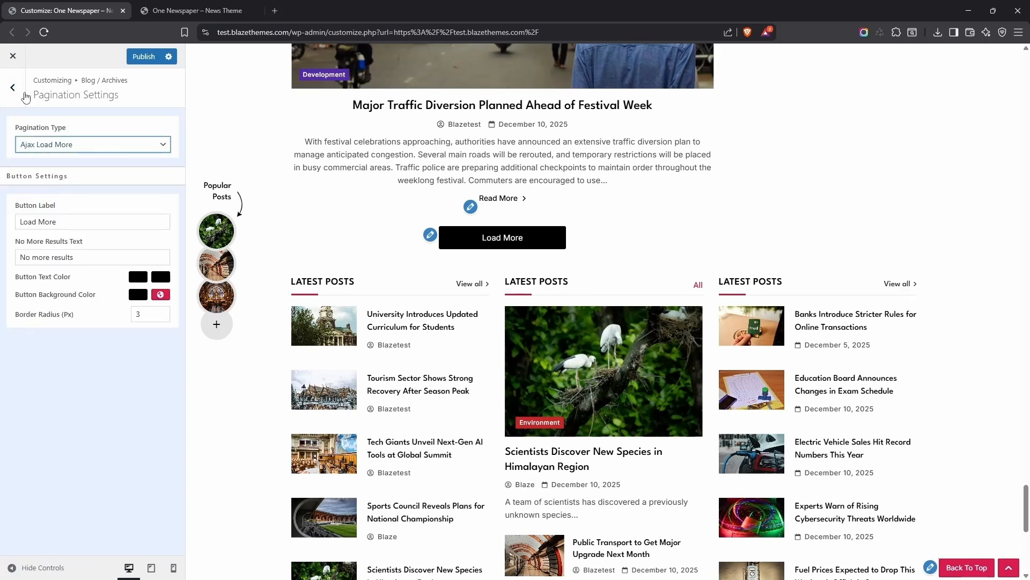
pyautogui.click(25, 96)
pyautogui.click(22, 95)
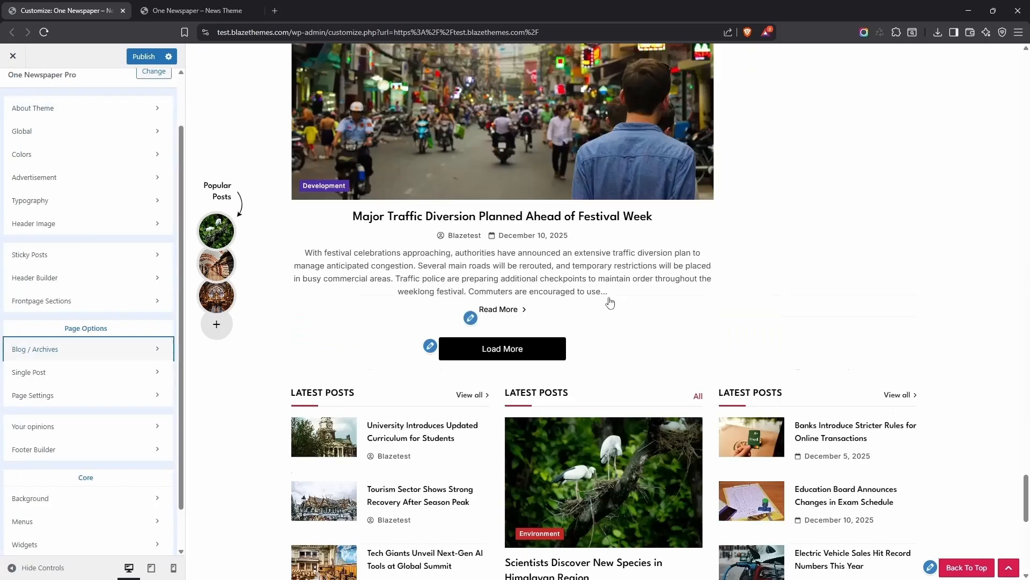
# - Open the Sidebar widget area for editing and delete its search block
pyautogui.scroll(20, 610, 303)
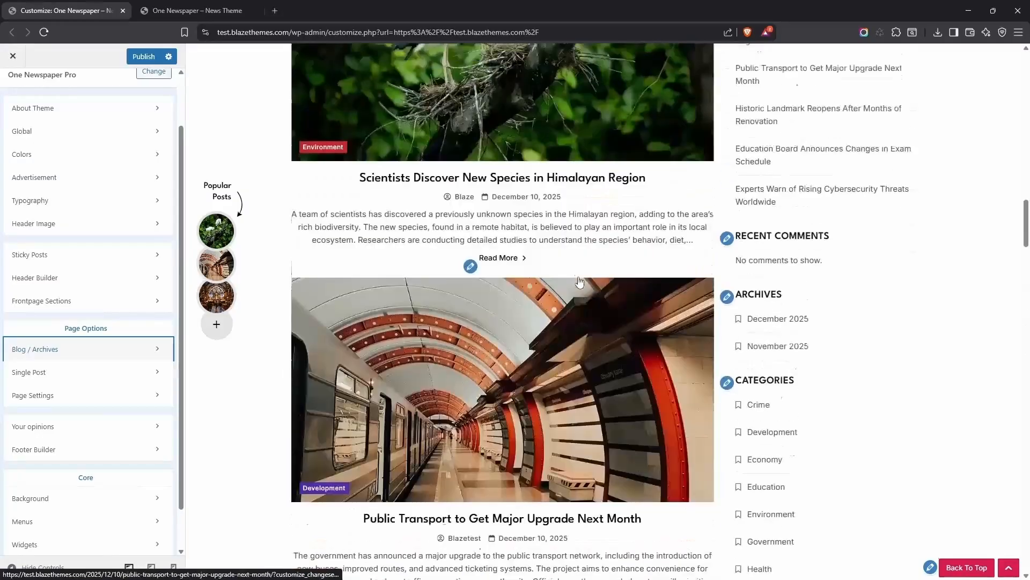
pyautogui.scroll(5, 786, 270)
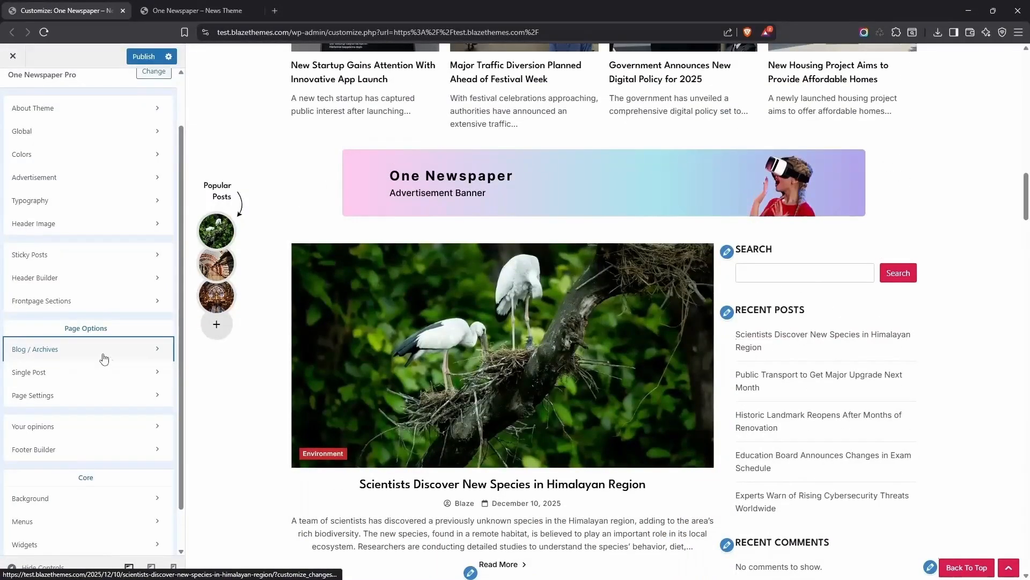
pyautogui.scroll(-1, 75, 408)
pyautogui.click(36, 499)
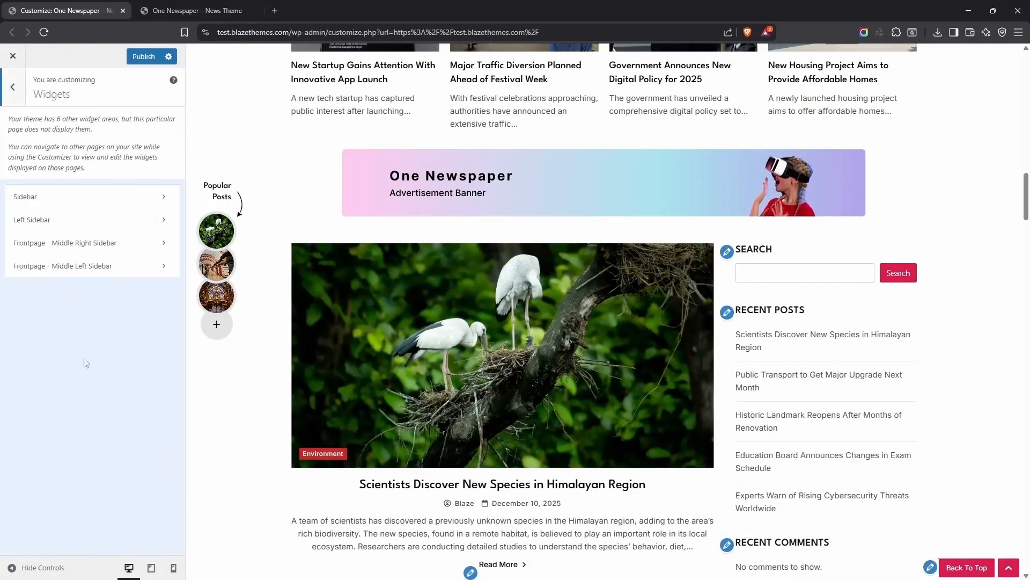
pyautogui.click(57, 198)
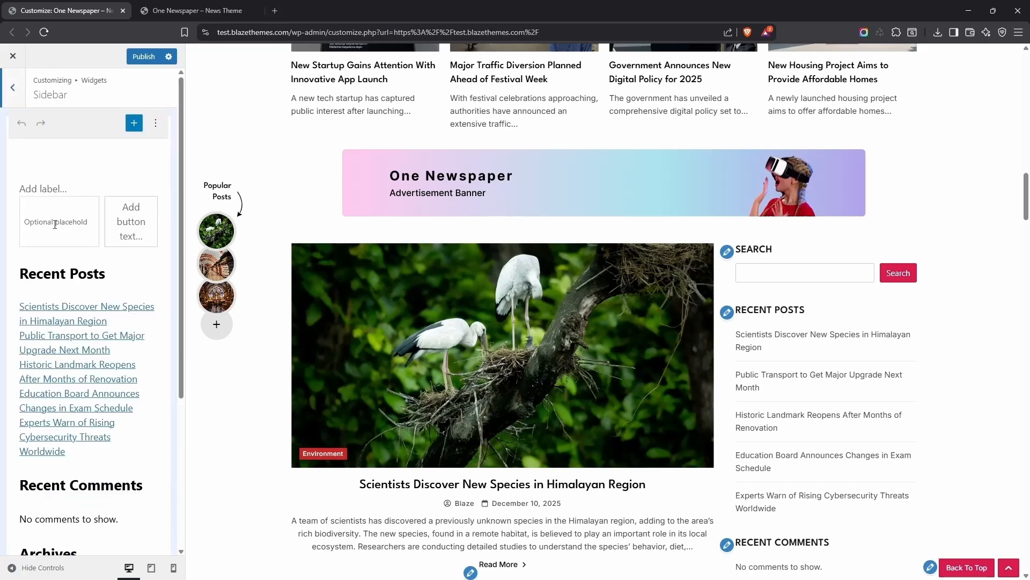
pyautogui.scroll(-1, 56, 177)
pyautogui.click(54, 162)
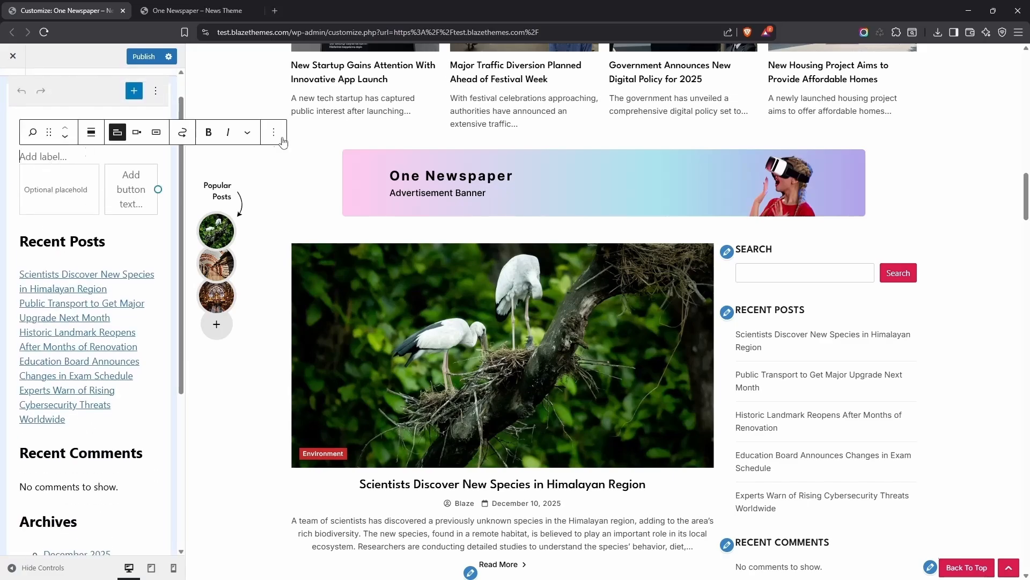
pyautogui.click(277, 132)
pyautogui.click(284, 428)
# - Delete the Recent Posts heading and its list of posts from the Sidebar widget area
pyautogui.click(278, 132)
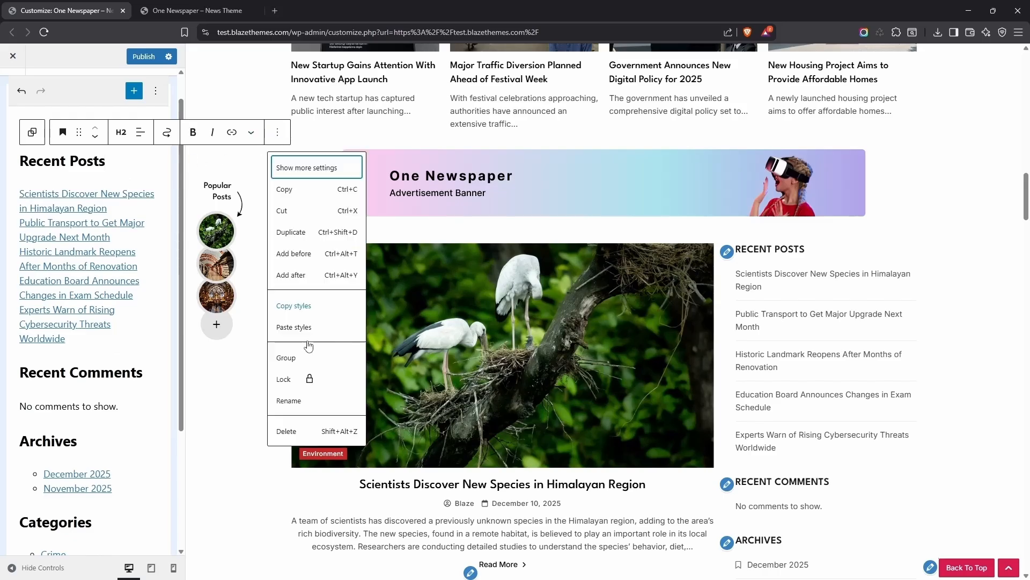
pyautogui.click(290, 427)
pyautogui.click(121, 132)
pyautogui.click(220, 132)
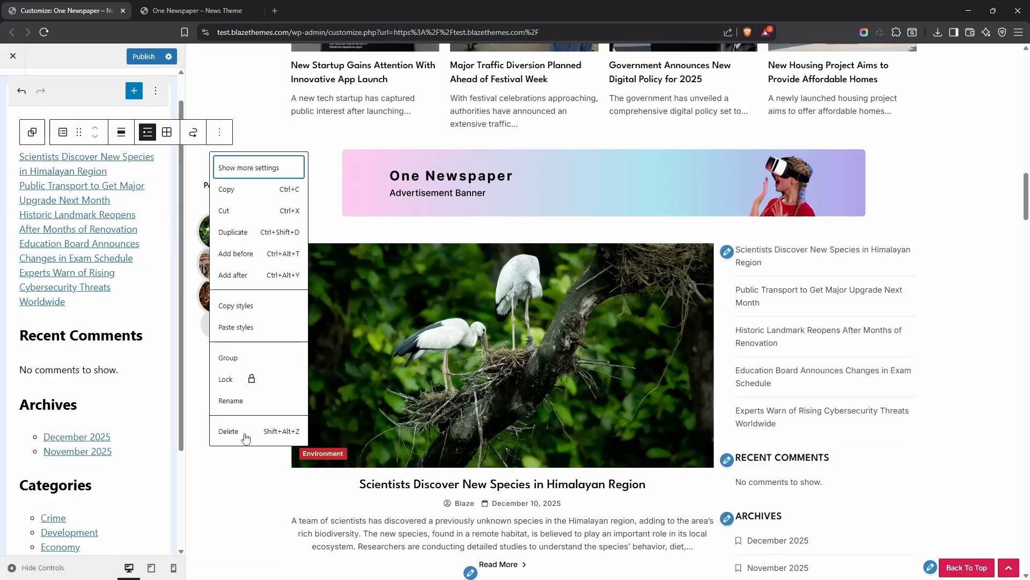
pyautogui.click(244, 432)
pyautogui.click(117, 138)
pyautogui.click(128, 437)
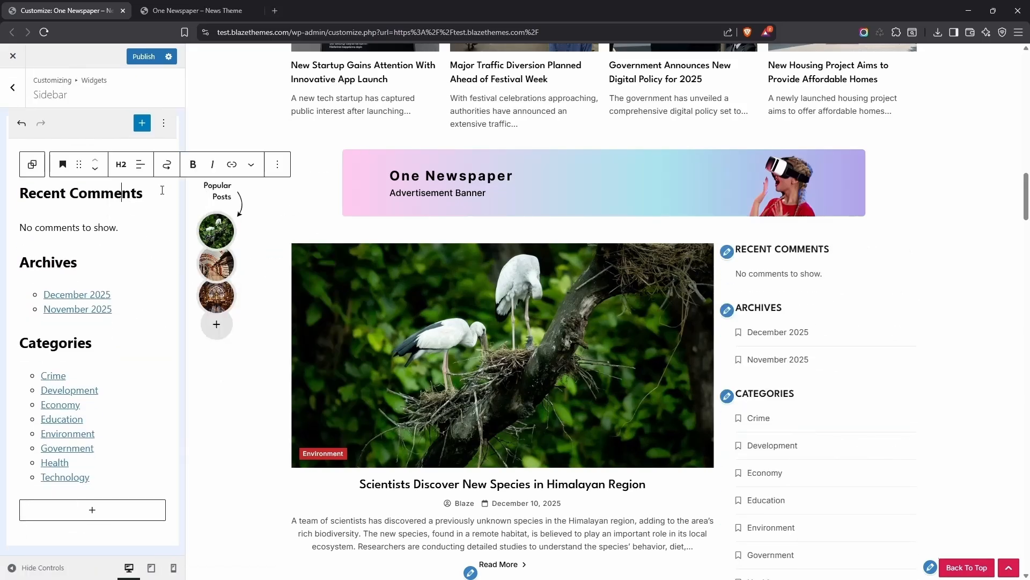
# - Delete the Recent Comments heading and its comments group from the sidebar
pyautogui.click(277, 168)
pyautogui.click(289, 464)
pyautogui.click(117, 164)
pyautogui.click(182, 484)
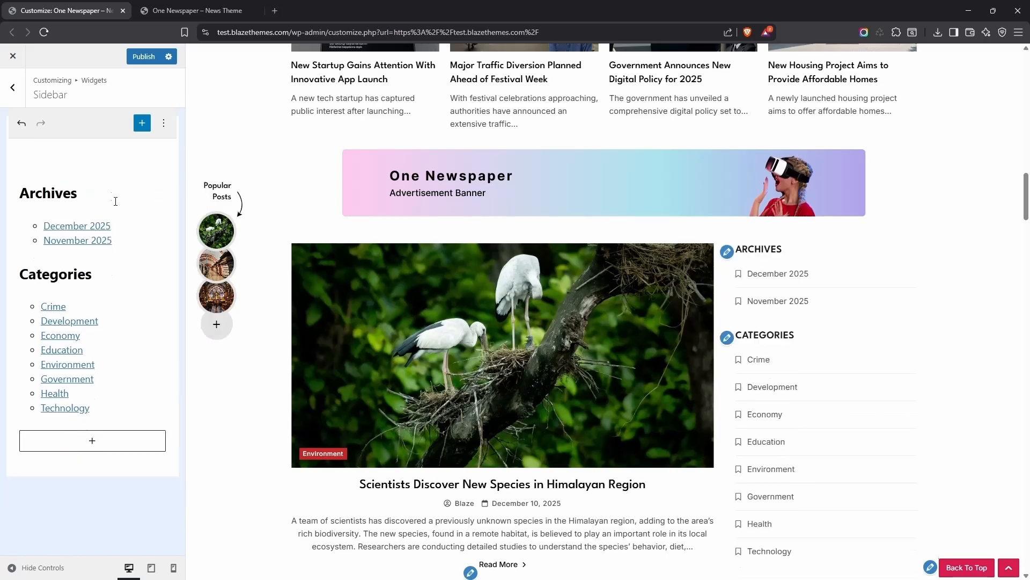
# - Delete the Archives heading and its group of monthly links from the sidebar
pyautogui.click(277, 168)
pyautogui.click(298, 461)
pyautogui.click(117, 163)
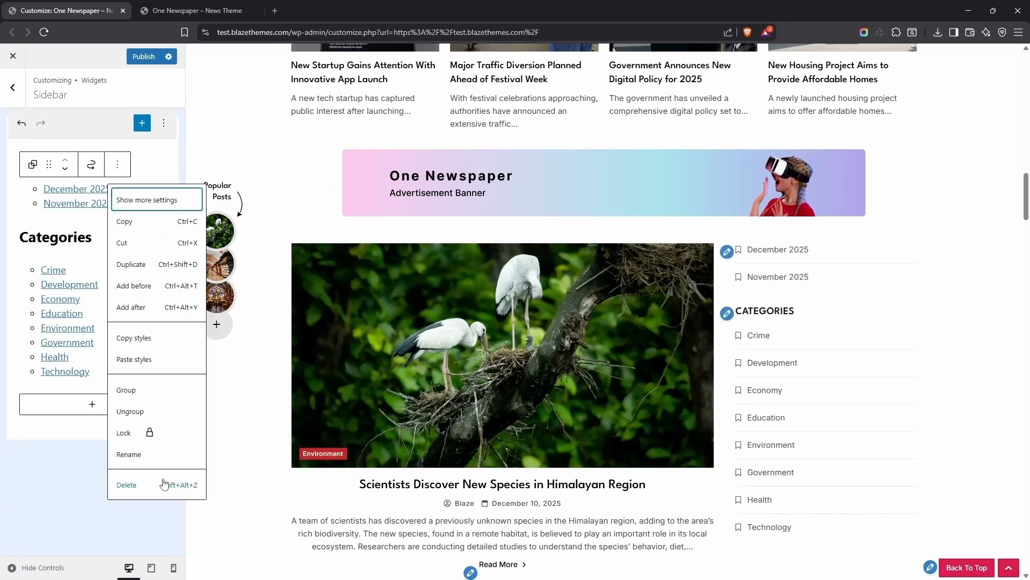
pyautogui.click(125, 484)
# - Delete the Categories heading and its category list to empty the sidebar
pyautogui.click(278, 164)
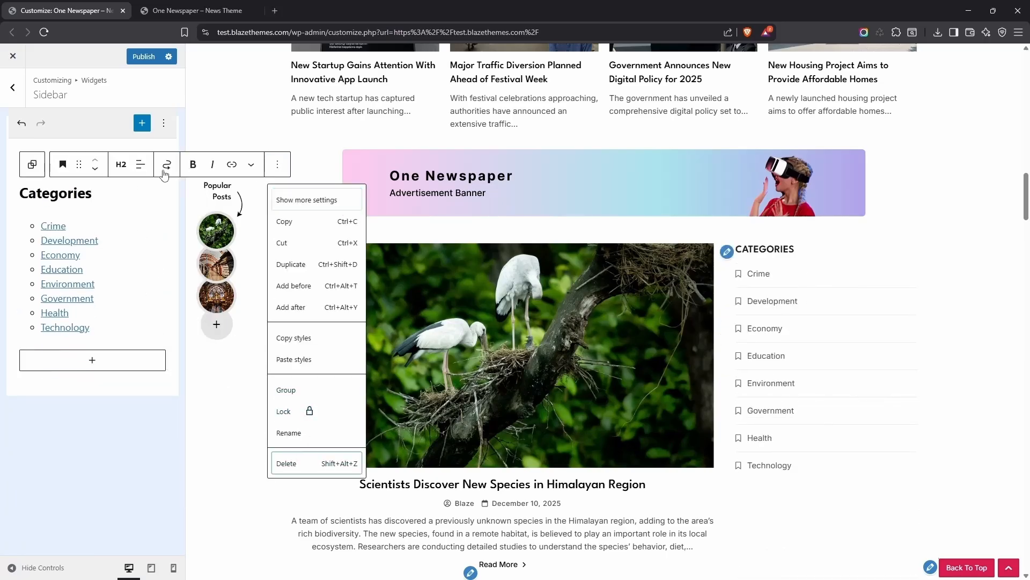
pyautogui.click(298, 462)
pyautogui.click(86, 163)
pyautogui.click(136, 483)
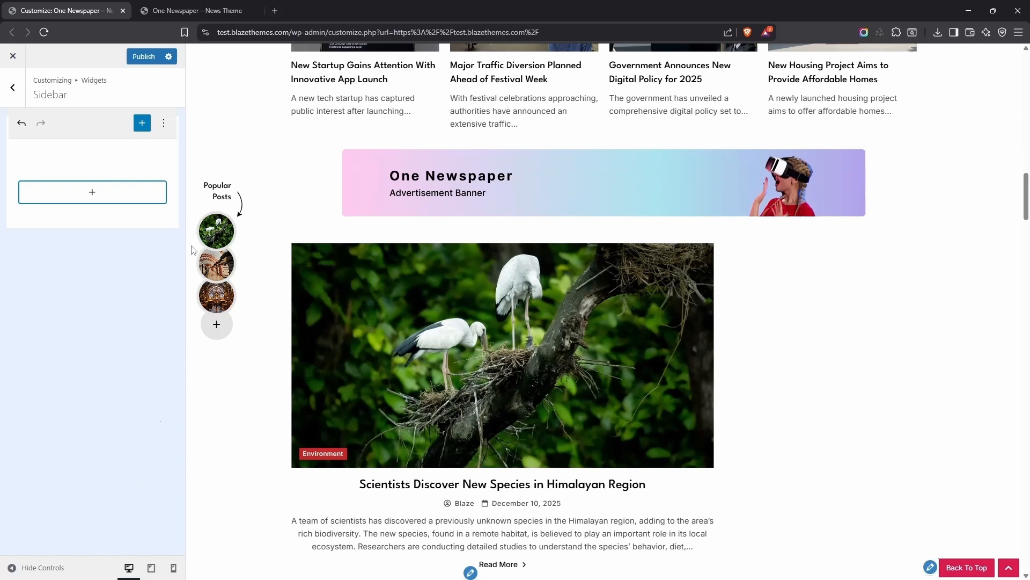
# - Add the One Newspaper : Social Icons widget to the sidebar, with labels displayed in 1 column
pyautogui.click(84, 201)
pyautogui.click(107, 370)
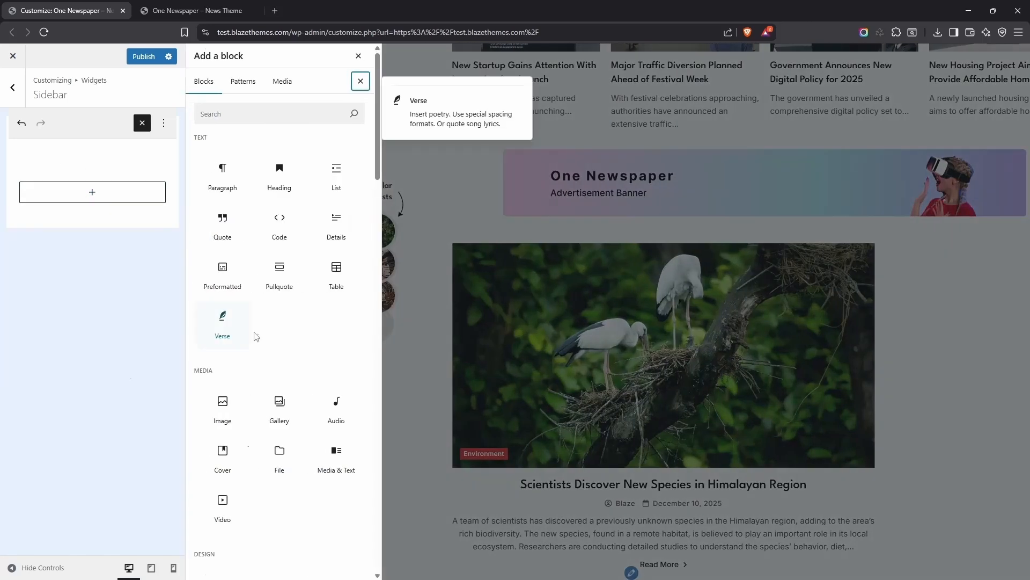
pyautogui.scroll(-15, 295, 290)
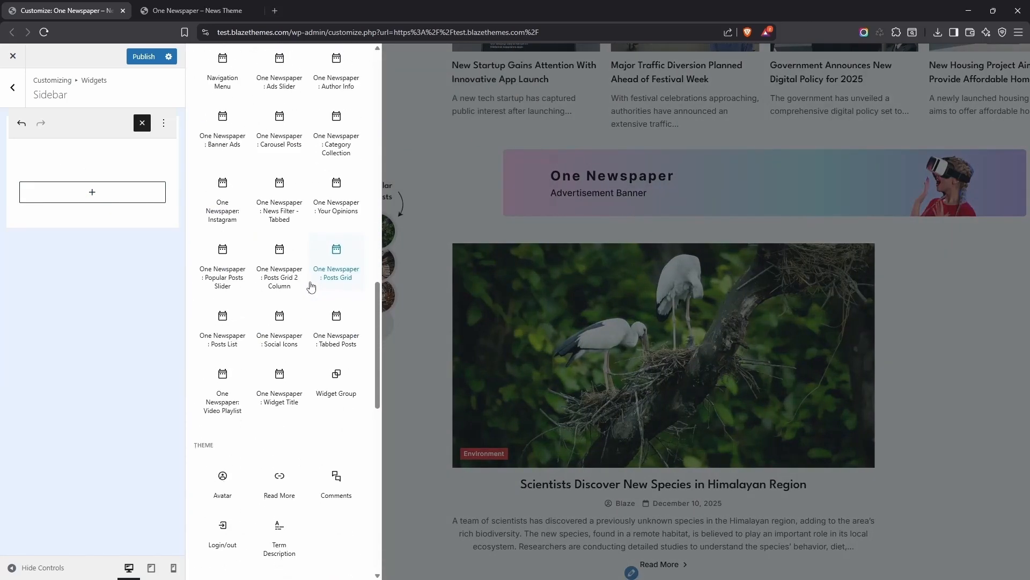
pyautogui.scroll(-1, 306, 274)
pyautogui.click(279, 345)
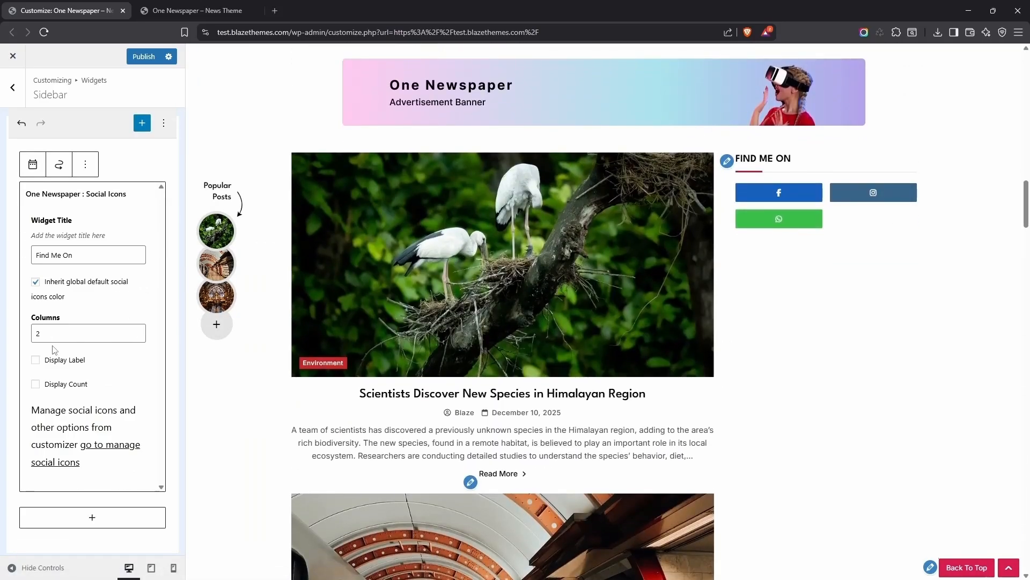
pyautogui.click(36, 362)
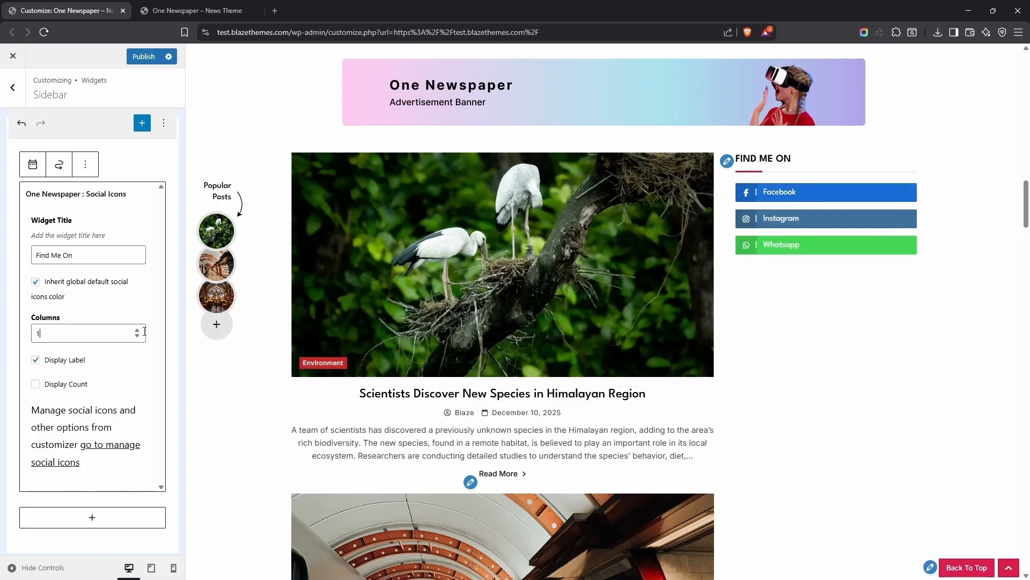
# - Add the One Newspaper : Posts List widget below the social icons in the sidebar
pyautogui.click(92, 517)
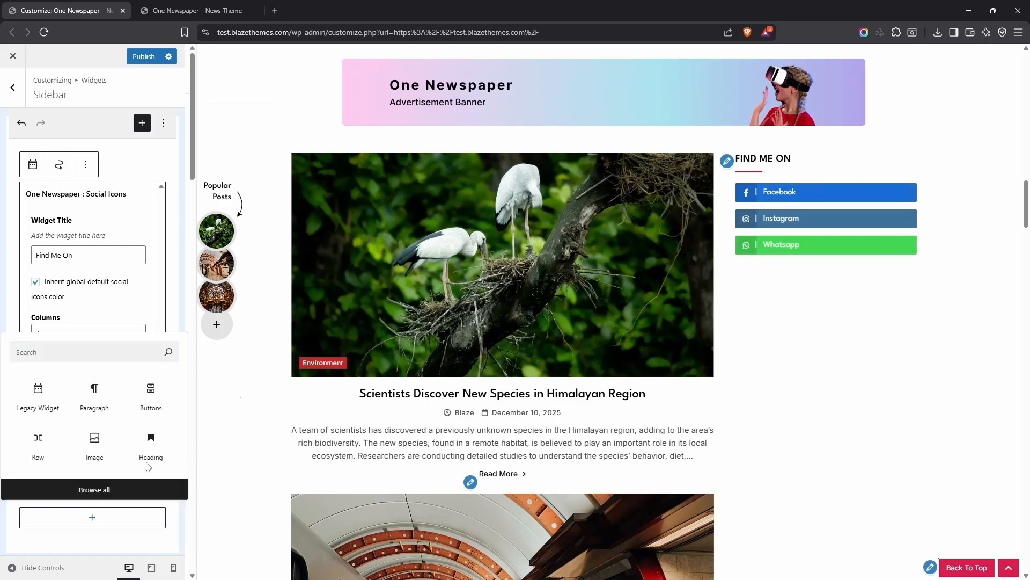
pyautogui.click(91, 487)
pyautogui.scroll(-15, 274, 361)
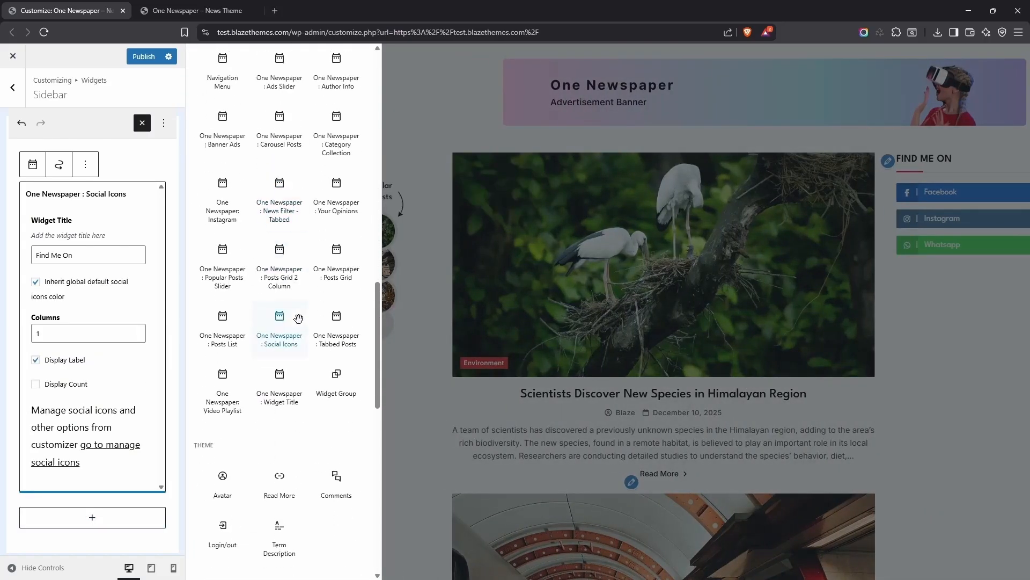
pyautogui.click(221, 318)
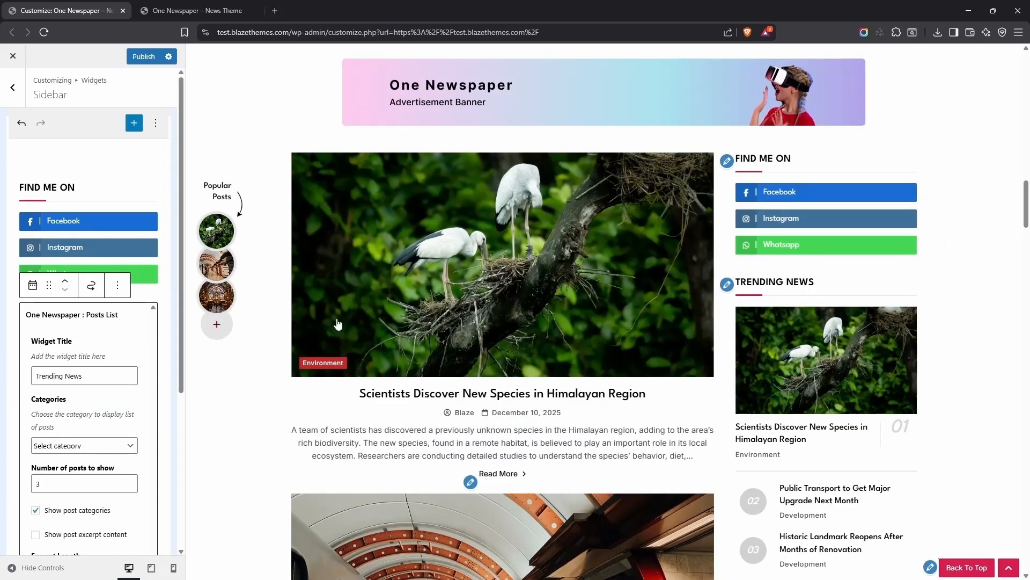
# - Set the Posts List widget to the Development category and Layout Two, without the load more button
pyautogui.scroll(-3, 53, 302)
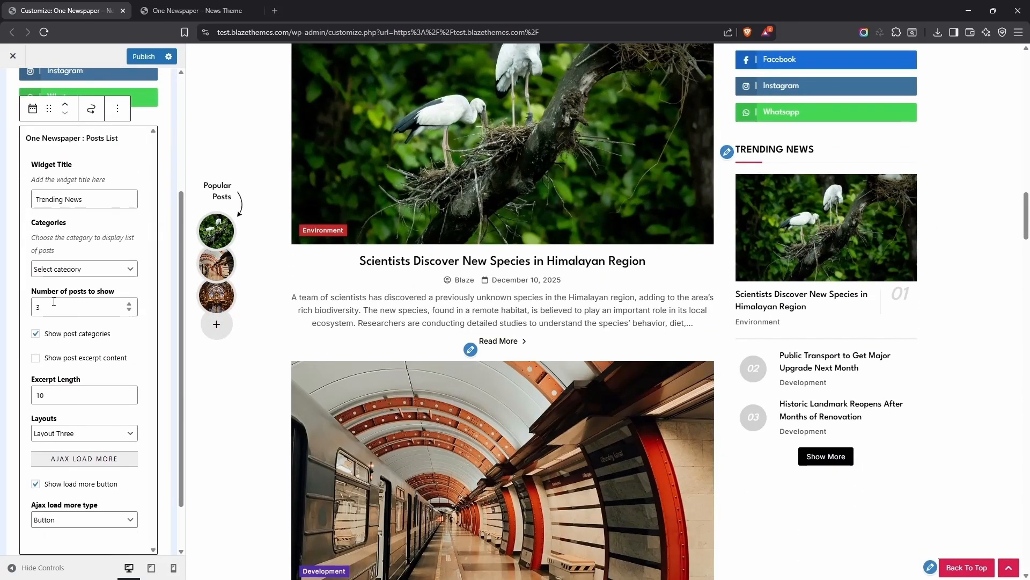
pyautogui.click(59, 276)
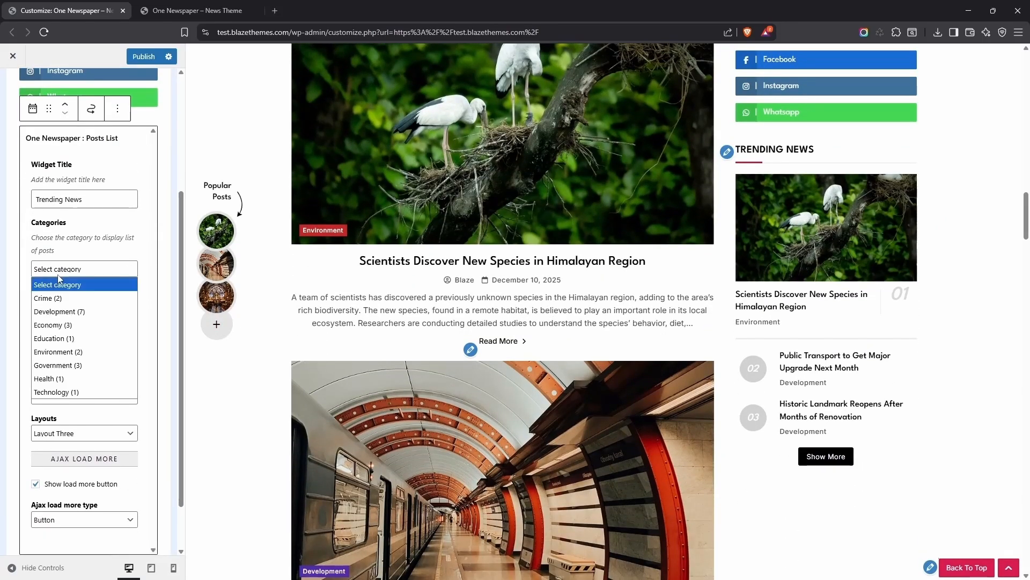
pyautogui.click(85, 318)
pyautogui.scroll(-1, 54, 311)
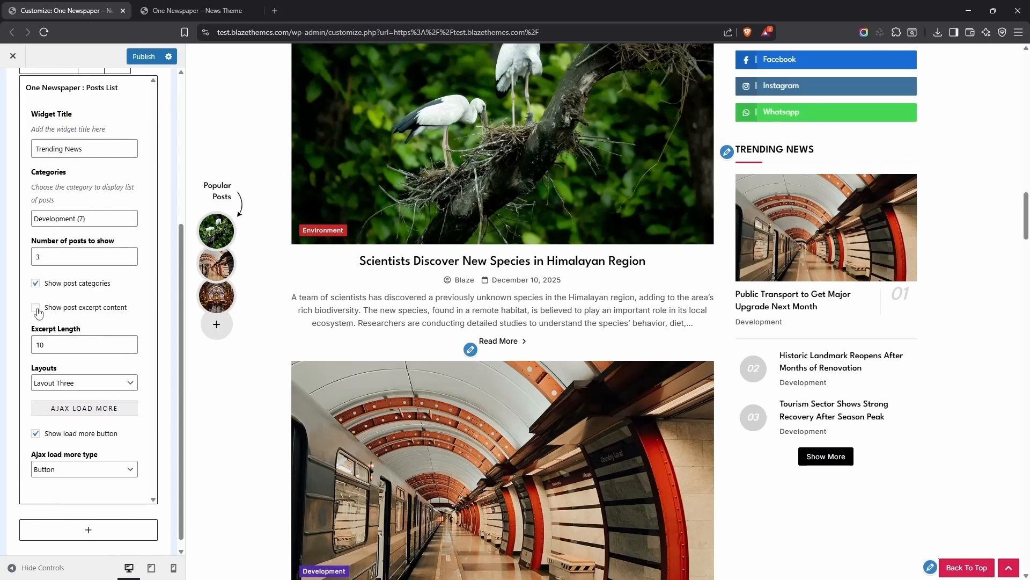
pyautogui.scroll(-1, 43, 308)
pyautogui.click(61, 378)
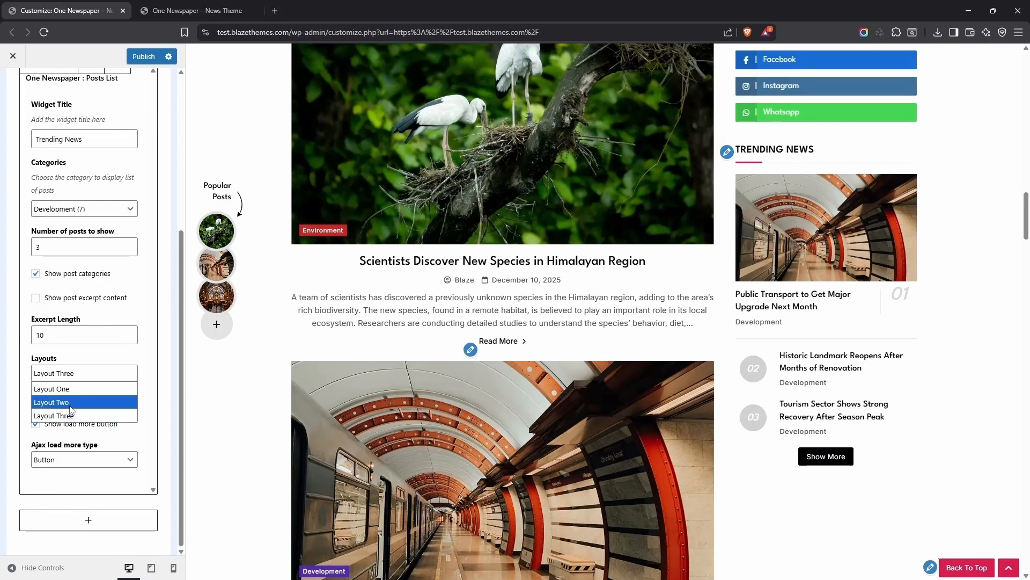
pyautogui.click(53, 401)
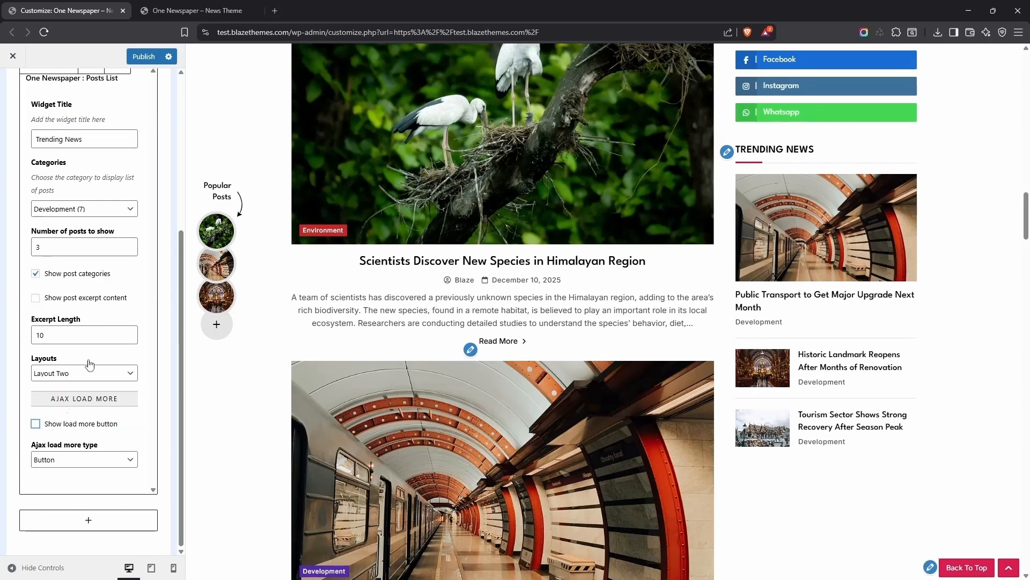
# - Add the One Newspaper : Carousel Posts widget below the Posts List widget in the sidebar
pyautogui.click(88, 520)
pyautogui.click(94, 487)
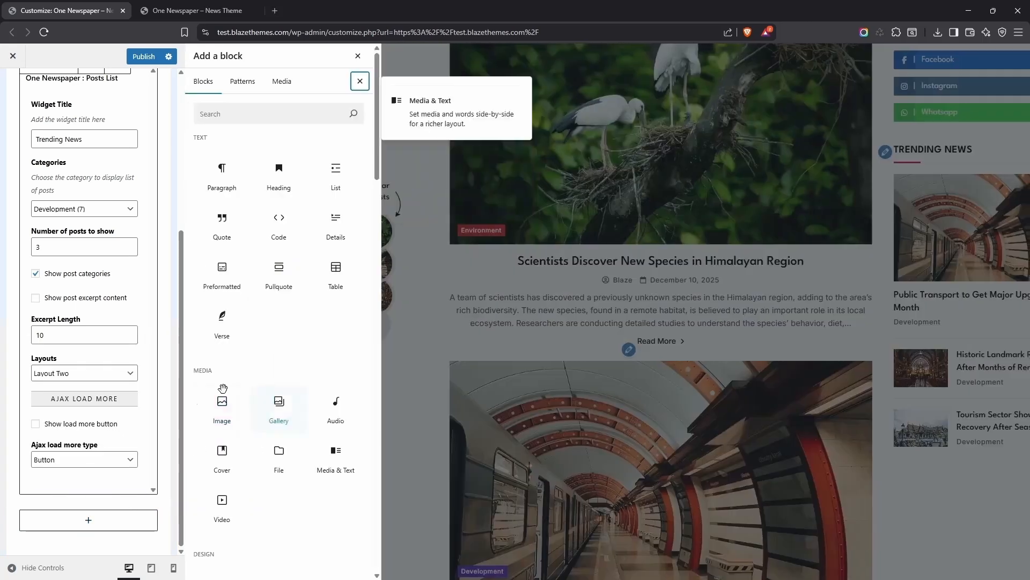
pyautogui.scroll(-5, 290, 352)
pyautogui.scroll(-10, 290, 352)
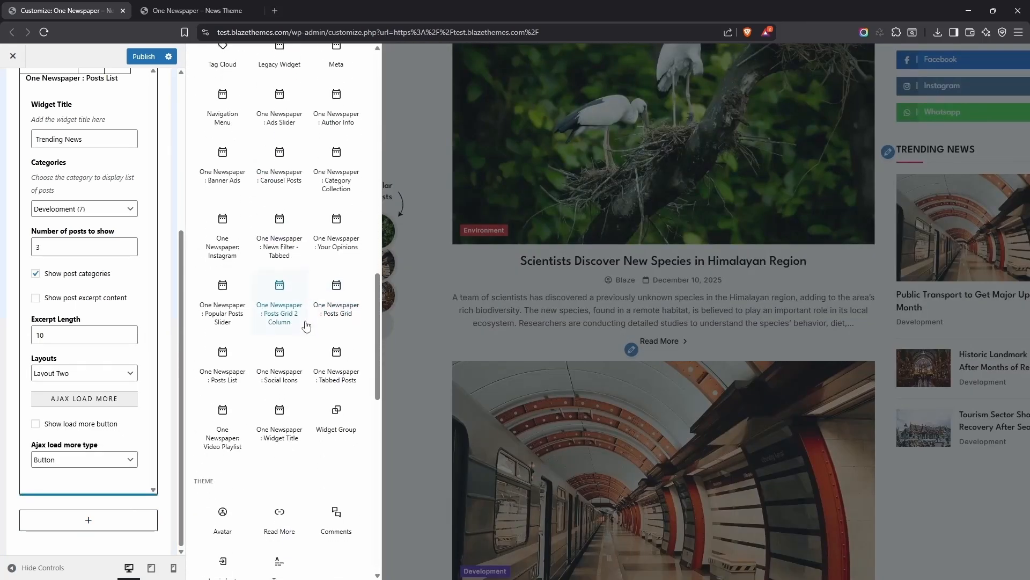
pyautogui.click(287, 180)
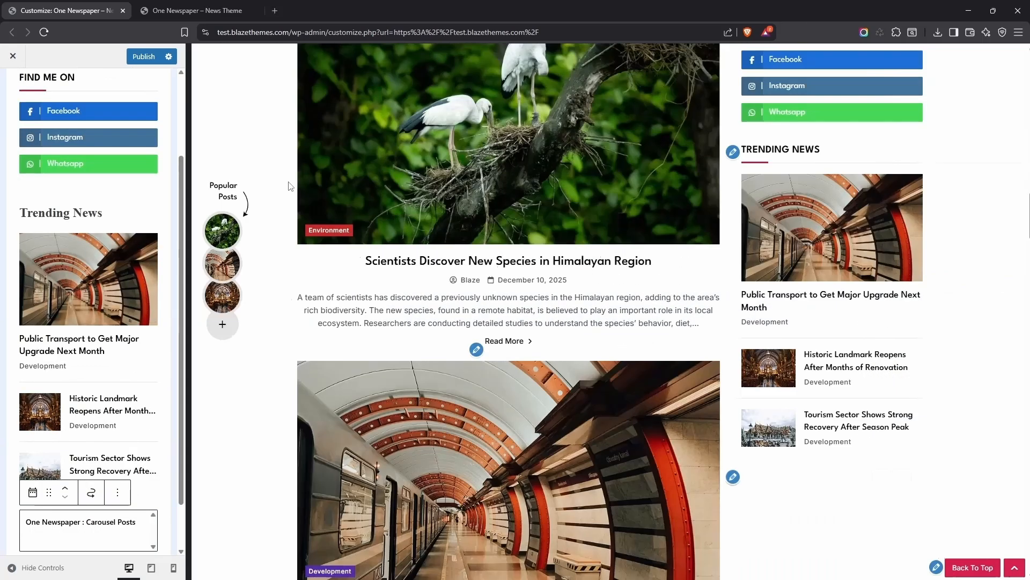
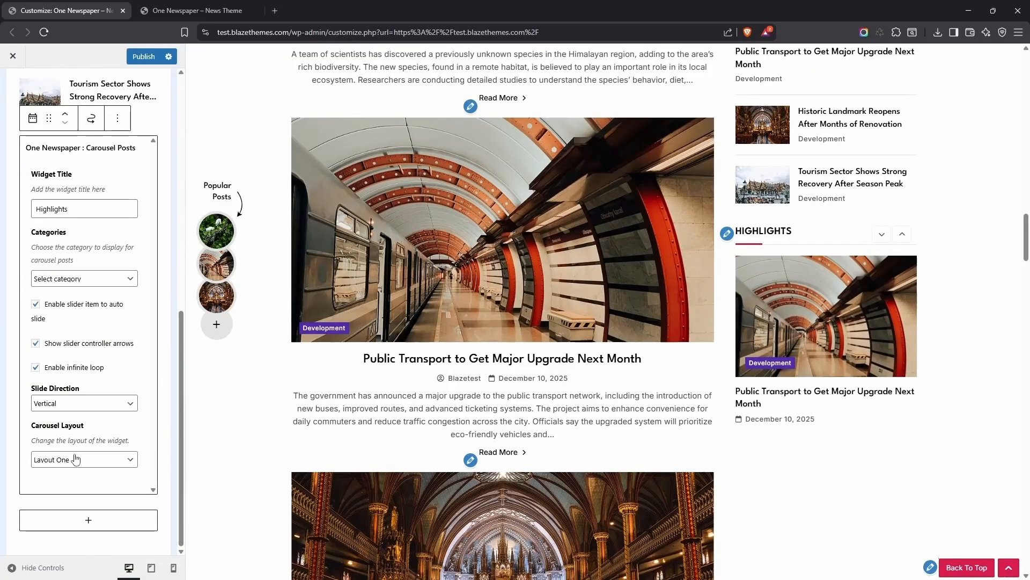
# - Set the Carousel Posts widget's slide direction to Horizontal and leave the sidebar widget settings
pyautogui.click(60, 406)
pyautogui.click(76, 430)
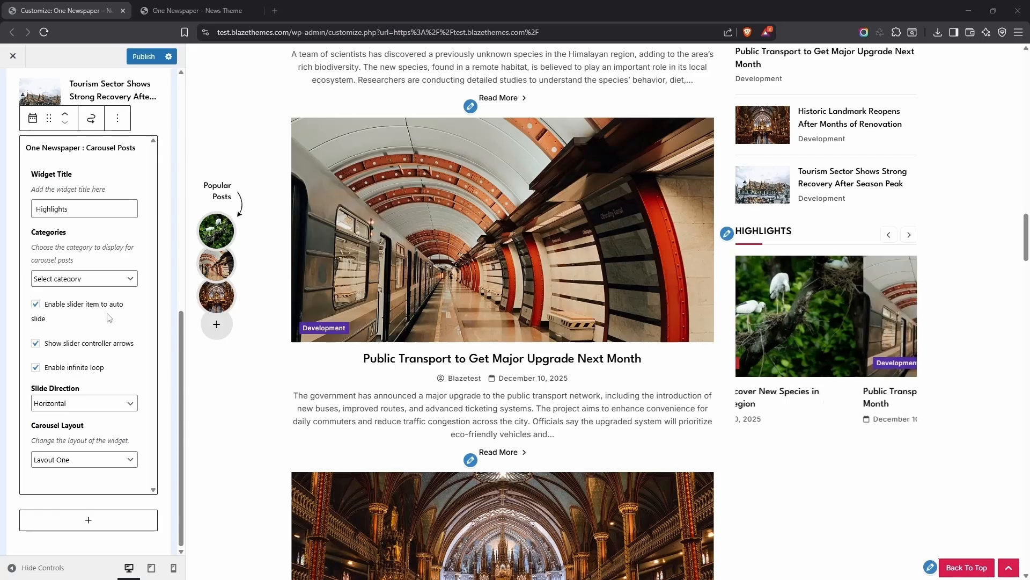
pyautogui.scroll(10, 75, 241)
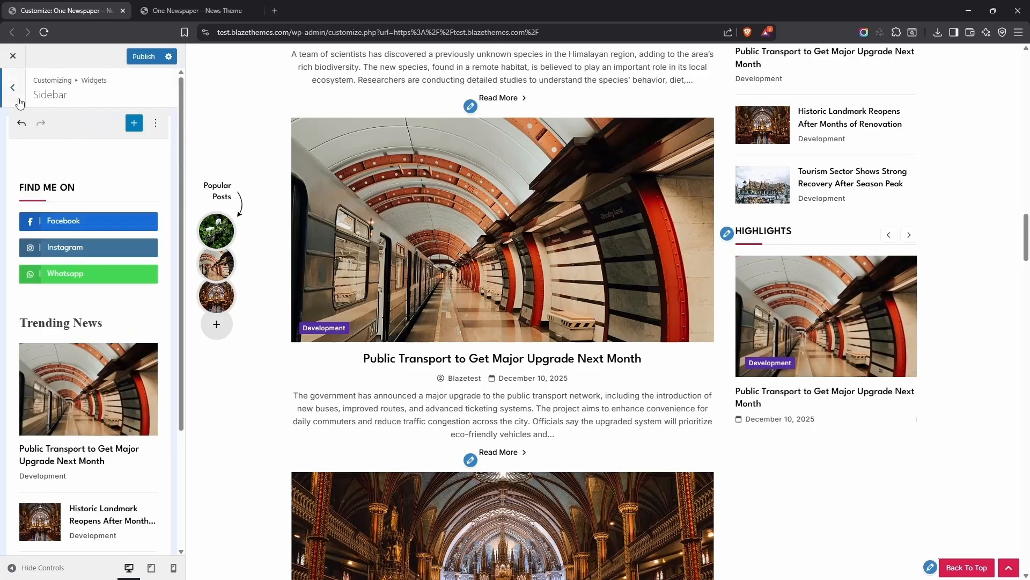
pyautogui.click(20, 101)
pyautogui.click(13, 100)
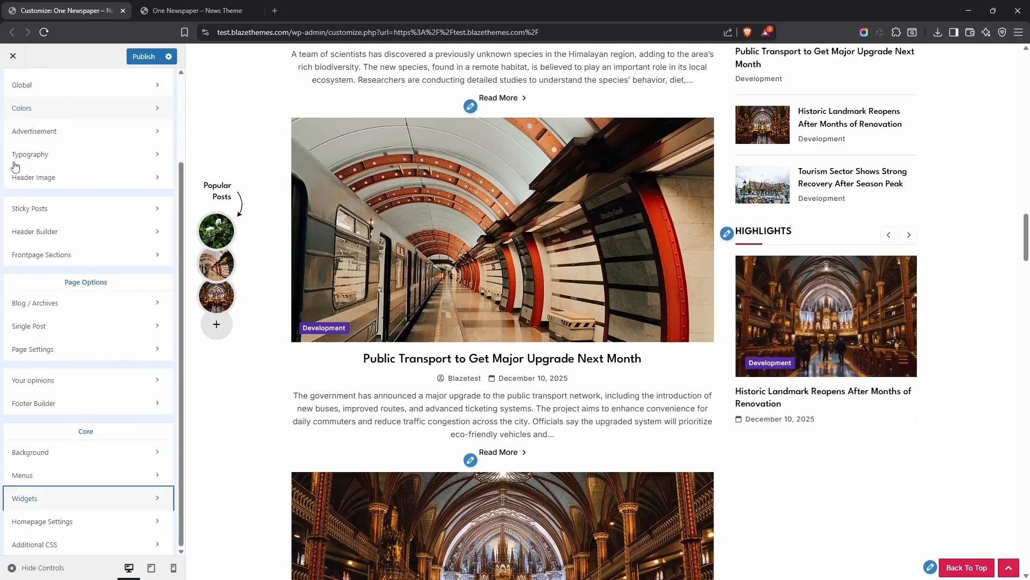
# - Set the site's theme color to the crimson shade #DE1C50 in the theme colors and presets settings
pyautogui.scroll(3, 56, 274)
pyautogui.click(44, 217)
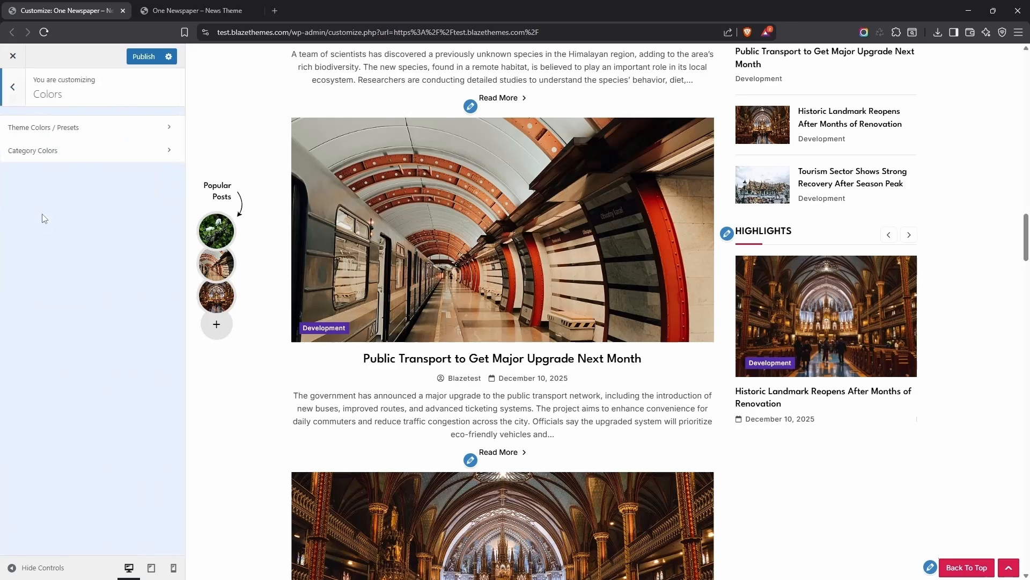
pyautogui.click(98, 132)
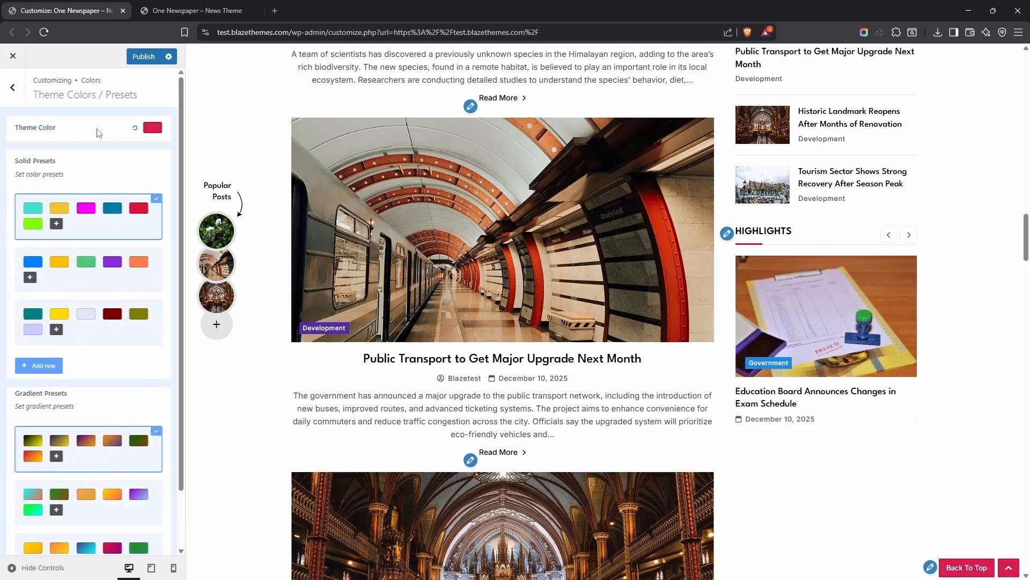
pyautogui.click(151, 131)
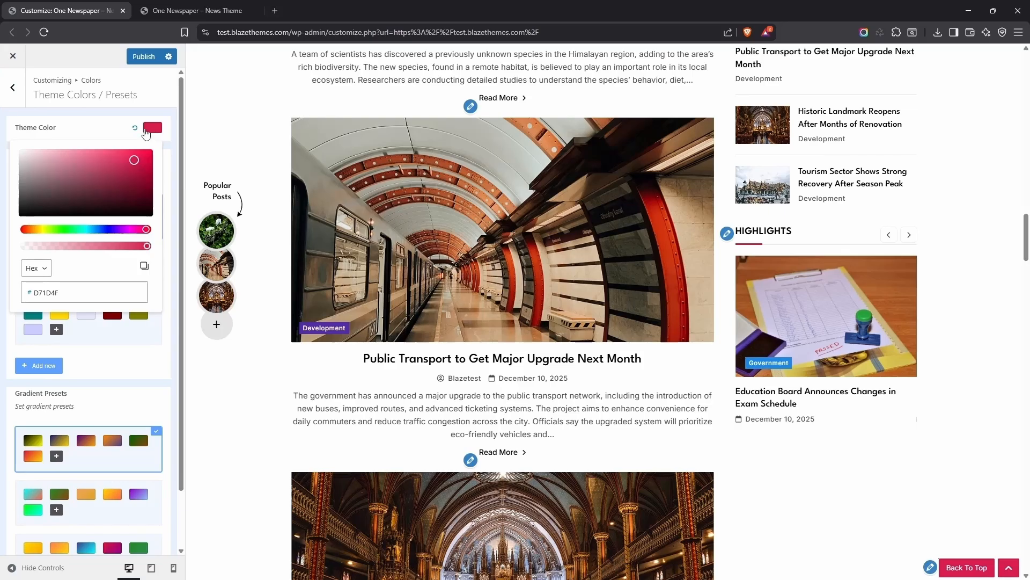
pyautogui.moveTo(113, 156); pyautogui.dragTo(135, 160)
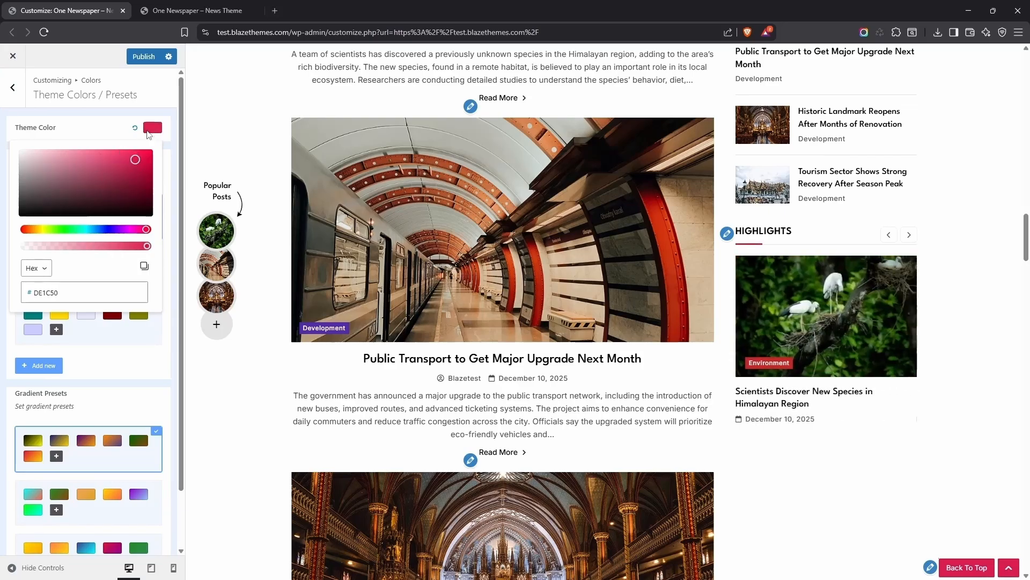
pyautogui.click(150, 133)
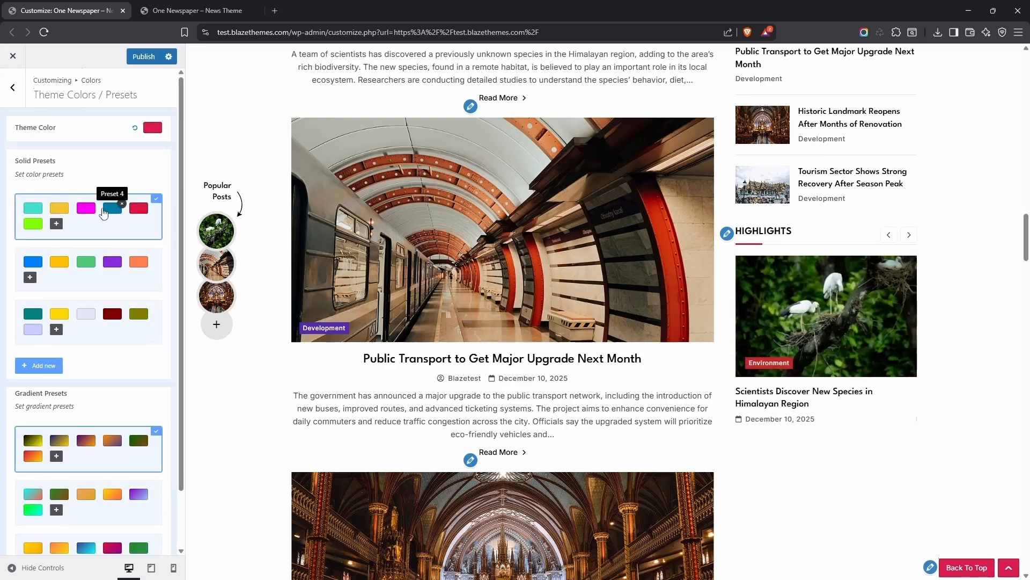
pyautogui.scroll(-1, 97, 204)
pyautogui.scroll(1, 109, 219)
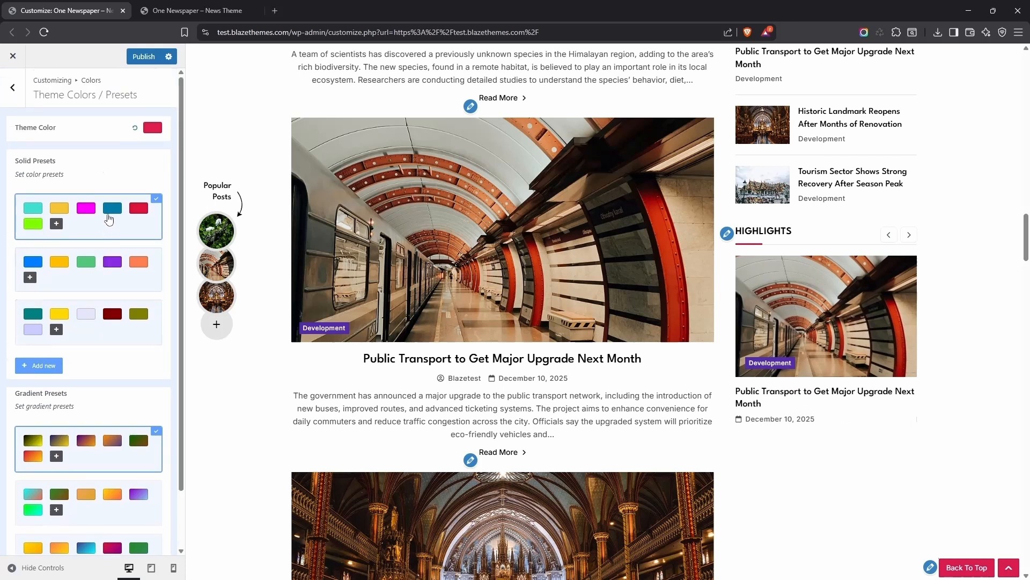
pyautogui.click(10, 90)
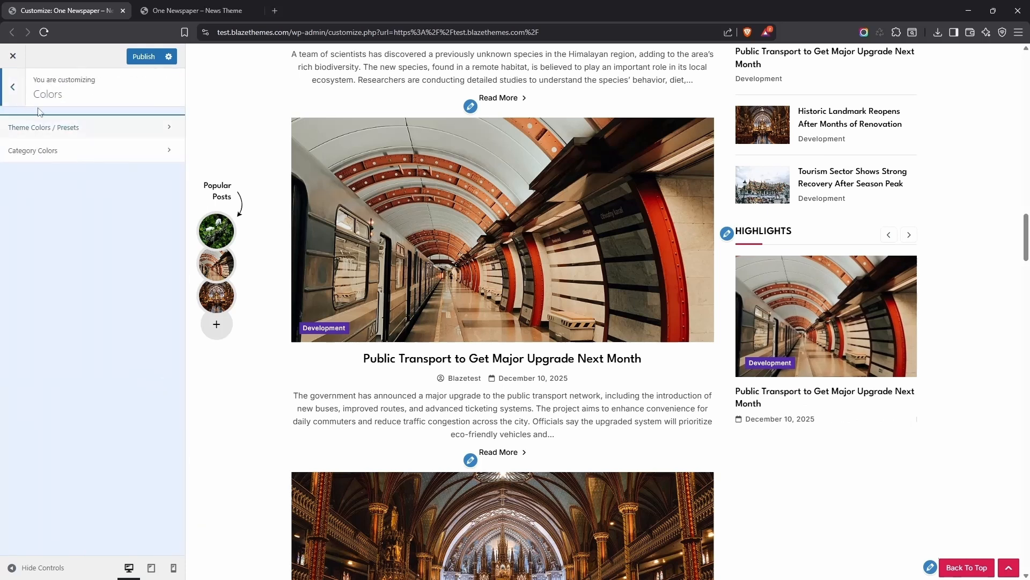
# - Set the category label typography to the Outfit font, weight Light 300, at a font size of 15 px
pyautogui.click(89, 155)
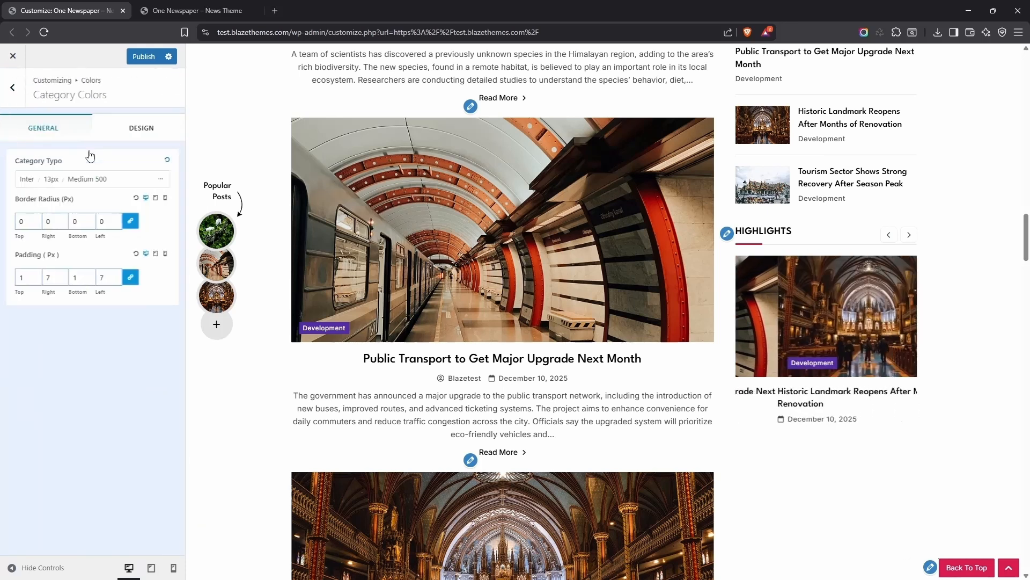
pyautogui.click(67, 184)
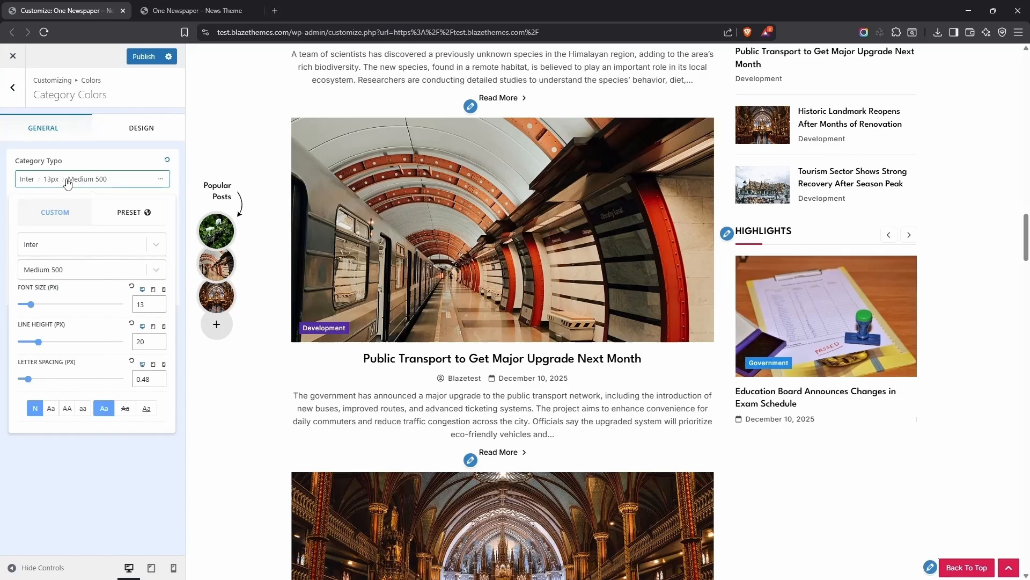
pyautogui.click(65, 245)
pyautogui.write('outfit')
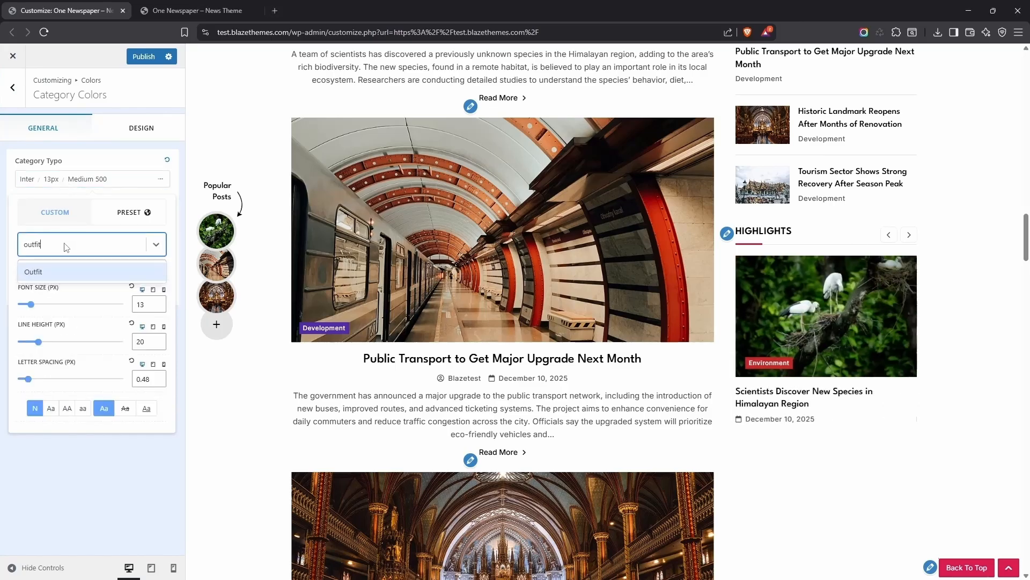
pyautogui.click(58, 272)
pyautogui.click(57, 269)
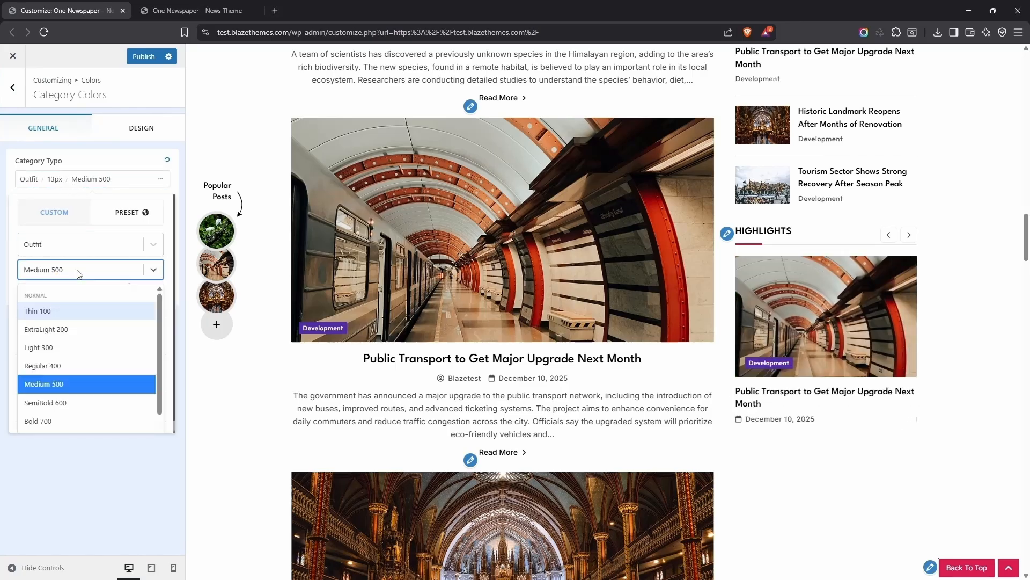
pyautogui.click(60, 349)
pyautogui.click(158, 302)
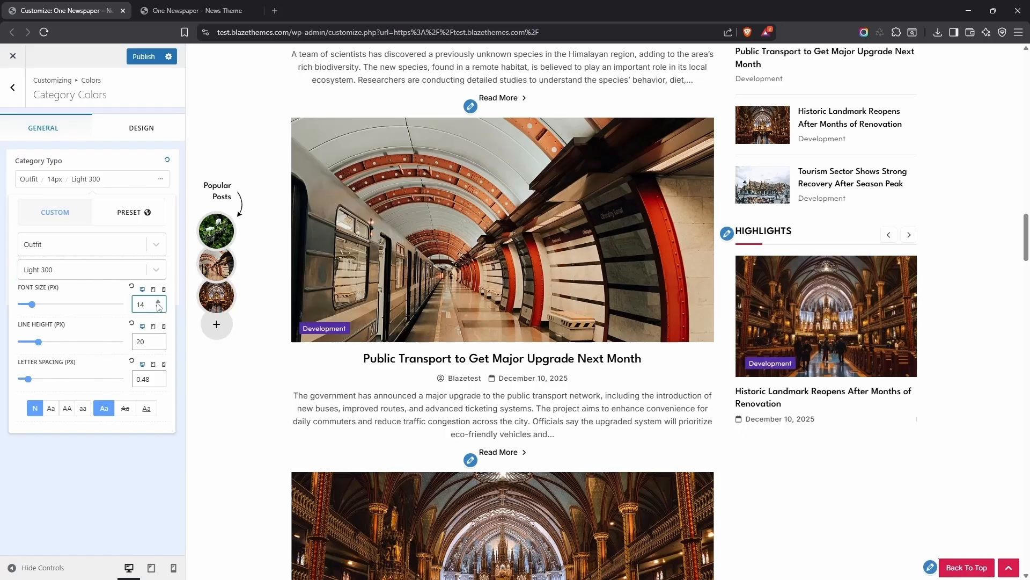
pyautogui.click(159, 303)
# - Set the category label typography's line height to 25 px
pyautogui.click(159, 338)
pyautogui.click(158, 338)
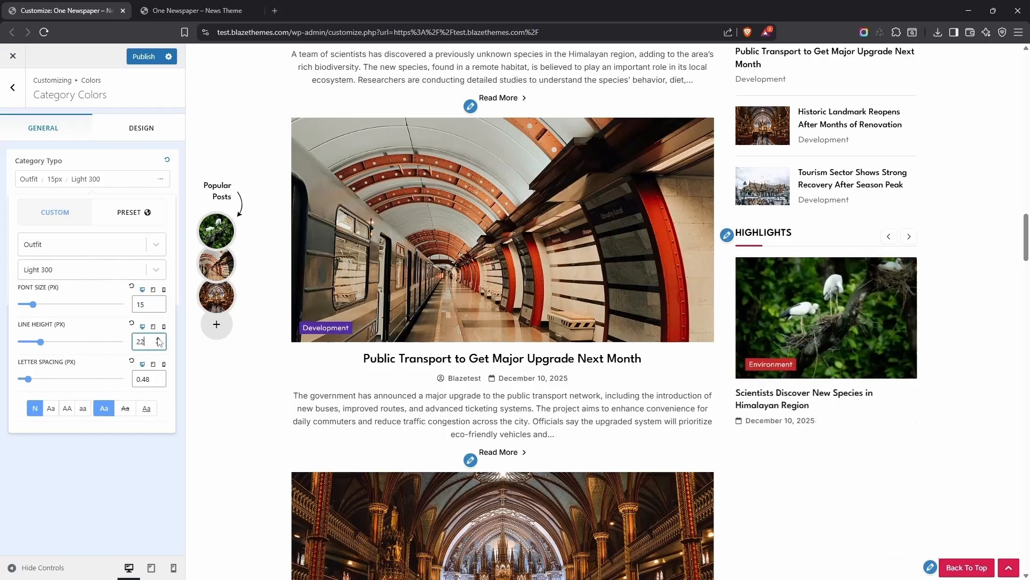
pyautogui.click(158, 338)
pyautogui.click(159, 338)
pyautogui.click(158, 338)
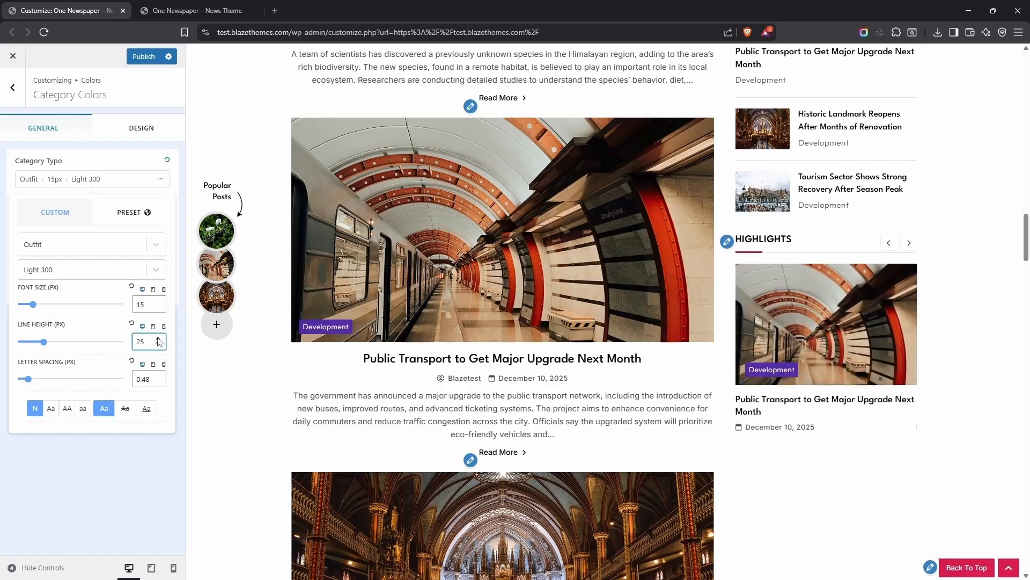
pyautogui.click(108, 180)
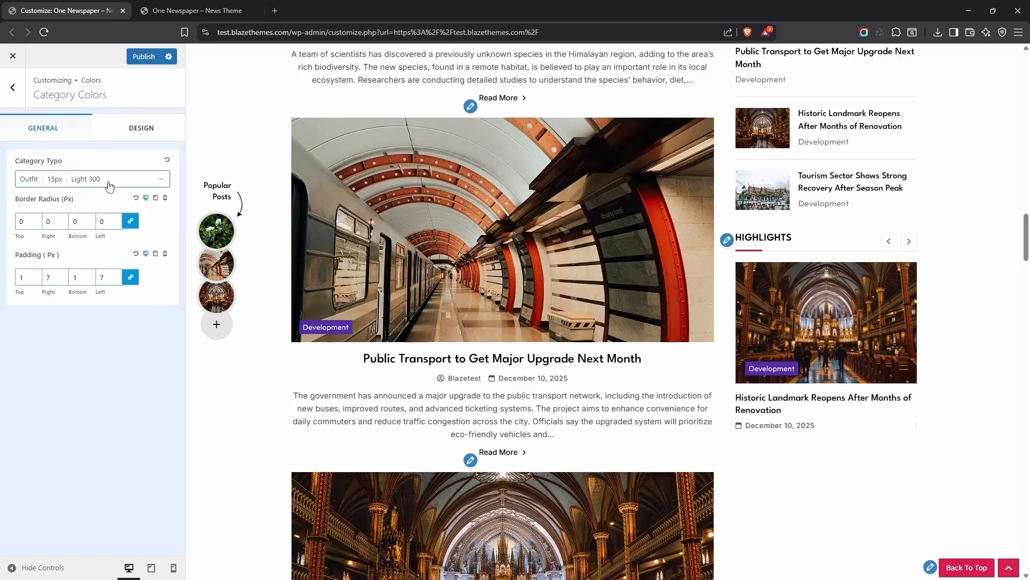
# - Set the category labels' bottom padding to 3 px with the four sides unlinked
pyautogui.click(87, 278)
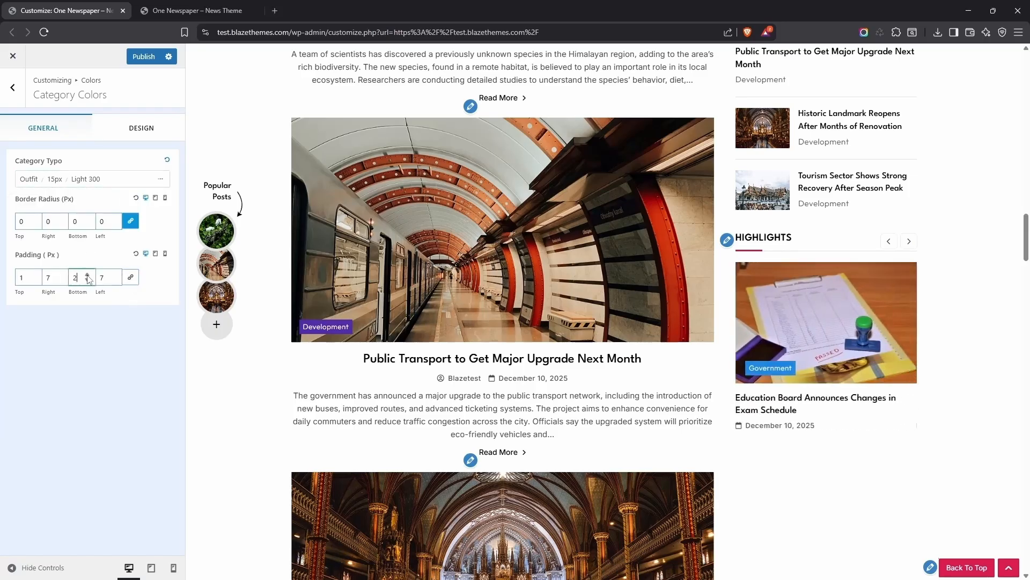
pyautogui.click(87, 276)
pyautogui.click(34, 276)
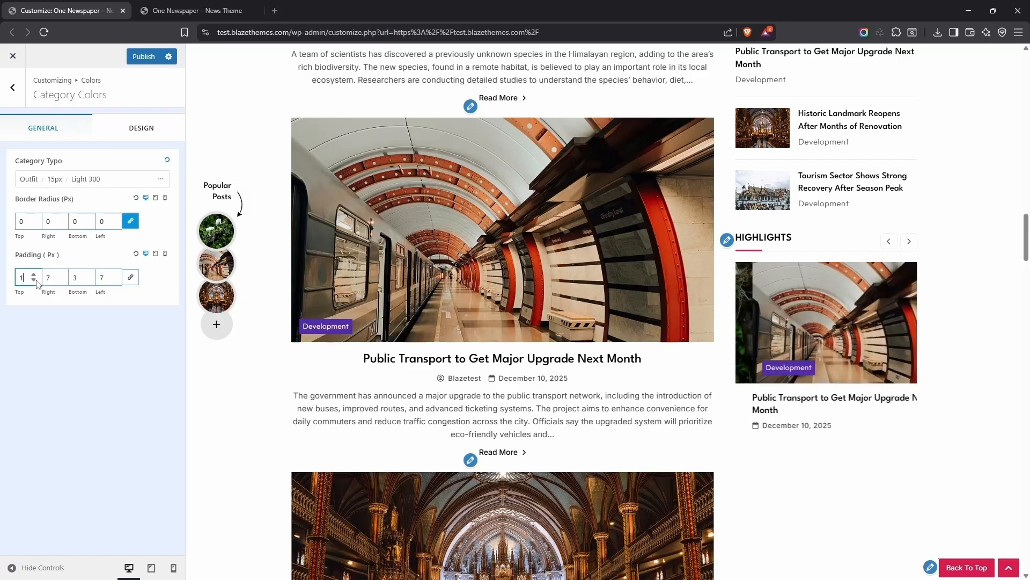
# - Set the category labels' top and bottom border radius values to 18 px, leaving the sides unlinked
pyautogui.tripleClick(87, 218)
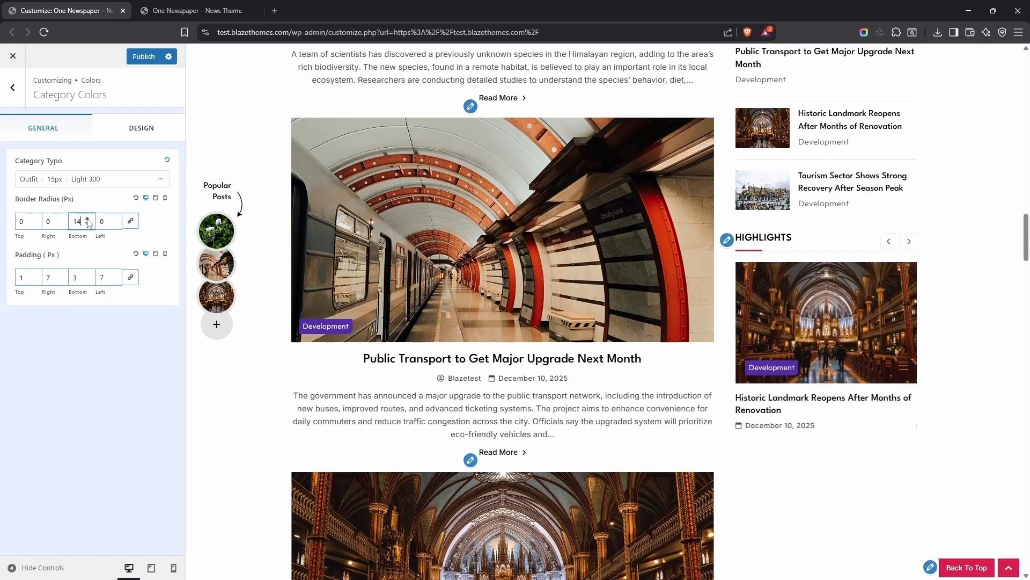
pyautogui.tripleClick(88, 219)
pyautogui.doubleClick(88, 220)
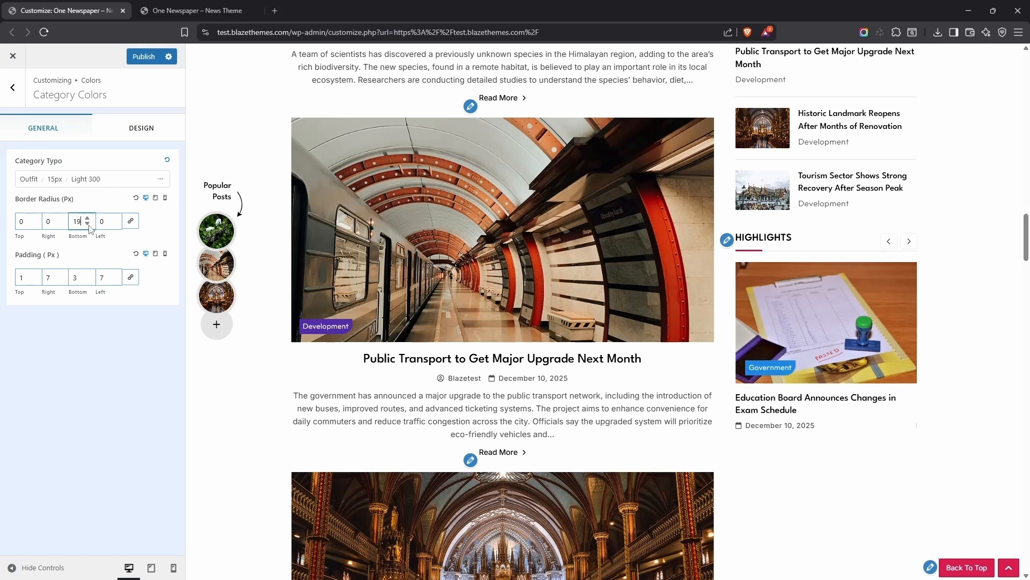
pyautogui.click(88, 223)
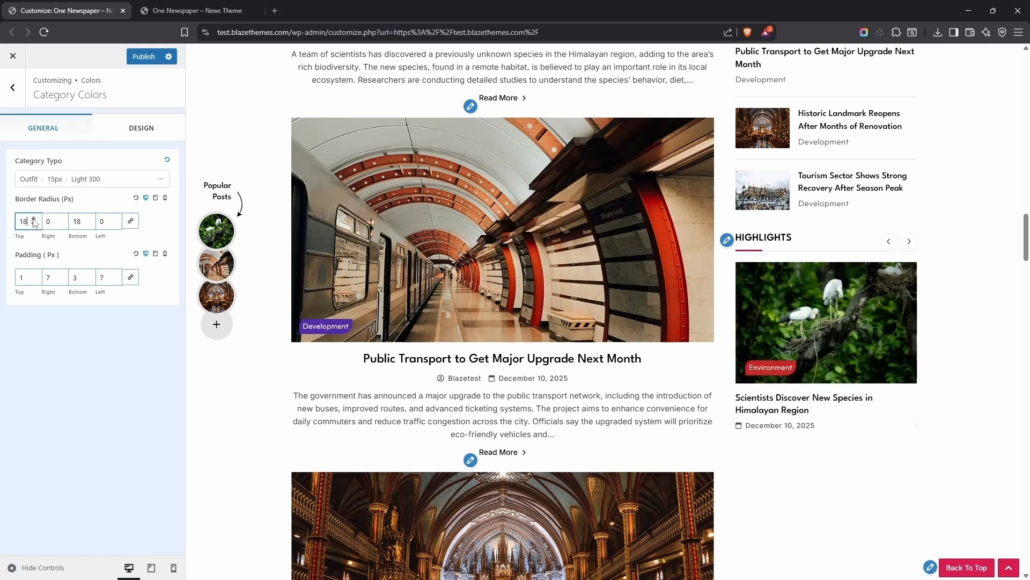
# - Set the category labels' left padding to 12 px and right padding to 11 px
pyautogui.click(114, 275)
pyautogui.click(114, 274)
pyautogui.click(113, 274)
pyautogui.click(114, 274)
pyautogui.click(114, 275)
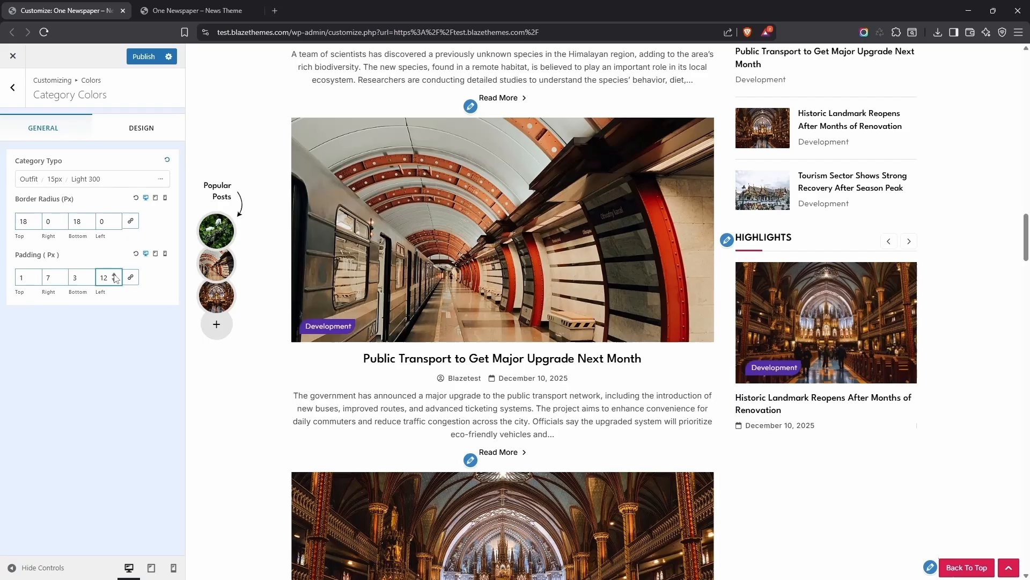
pyautogui.click(61, 274)
pyautogui.click(60, 274)
pyautogui.click(60, 274)
pyautogui.click(61, 274)
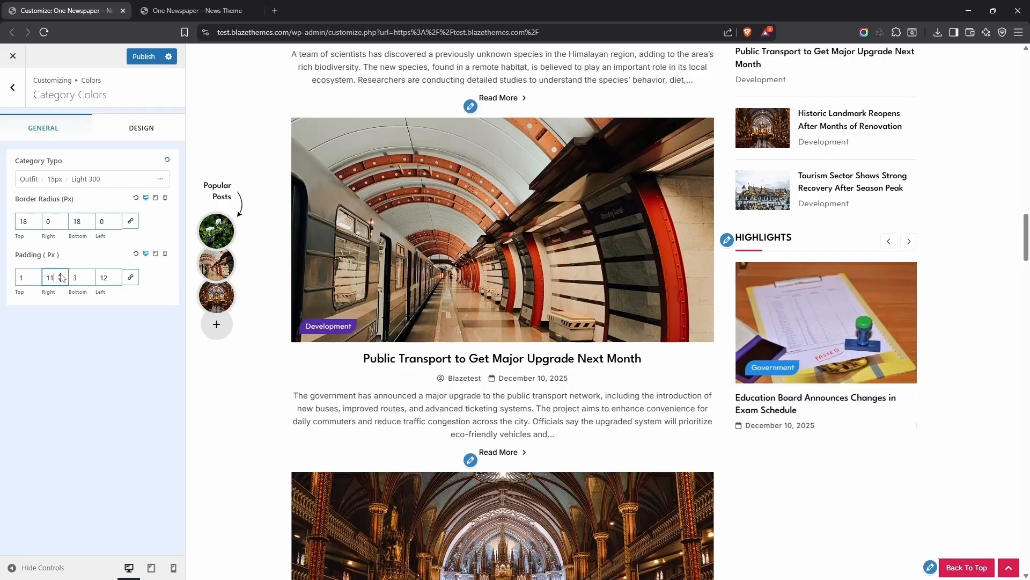
# - Set the Development category's background color to the cyan shade #10BCE2 in the category color design settings
pyautogui.click(129, 131)
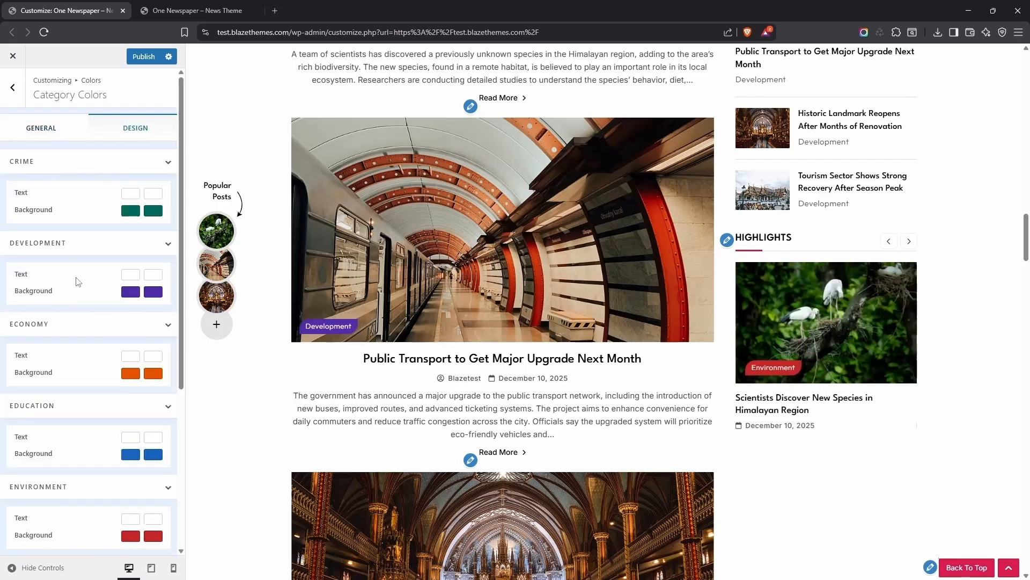
pyautogui.scroll(-1, 91, 274)
pyautogui.click(129, 284)
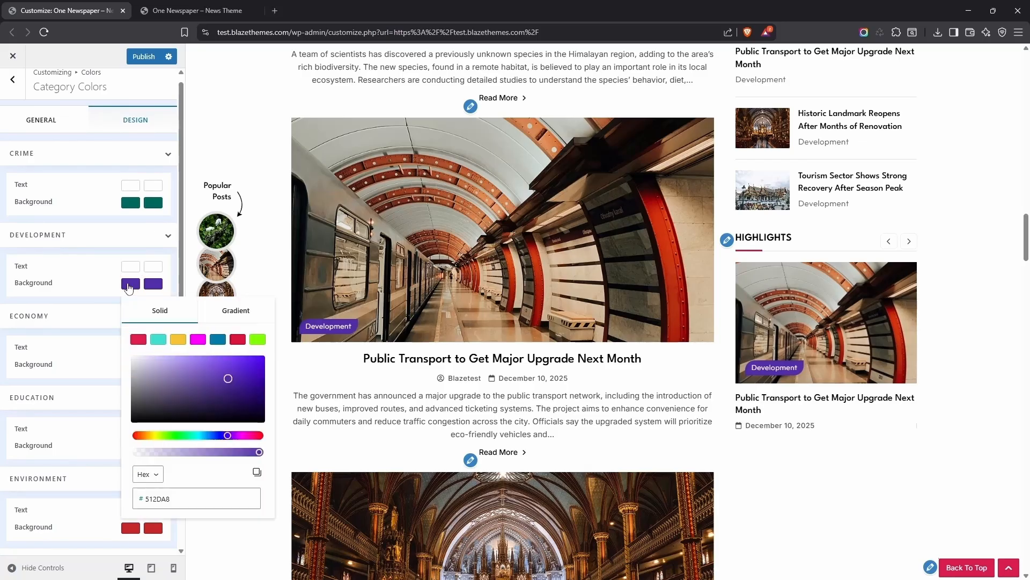
pyautogui.click(199, 345)
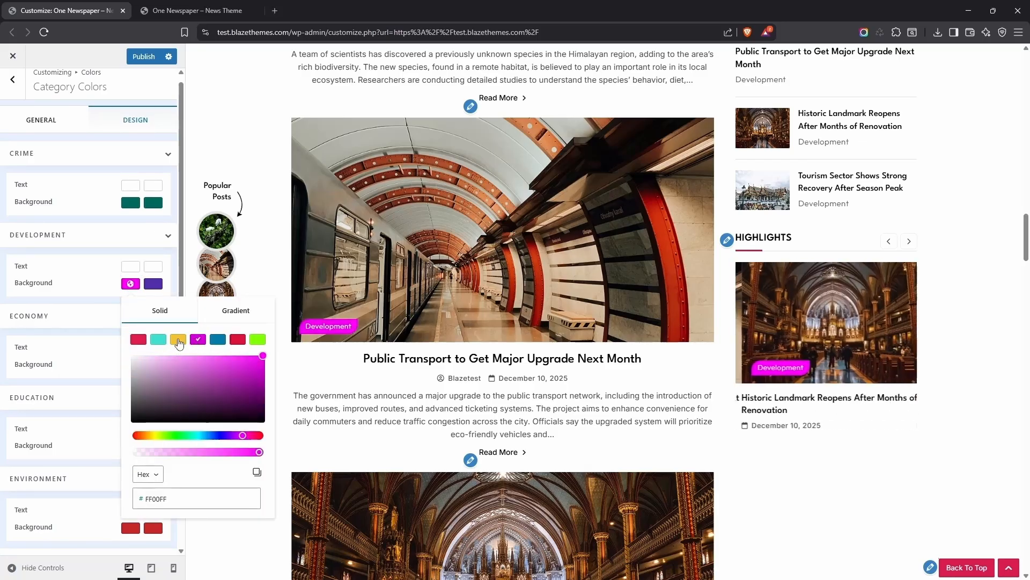
pyautogui.click(179, 343)
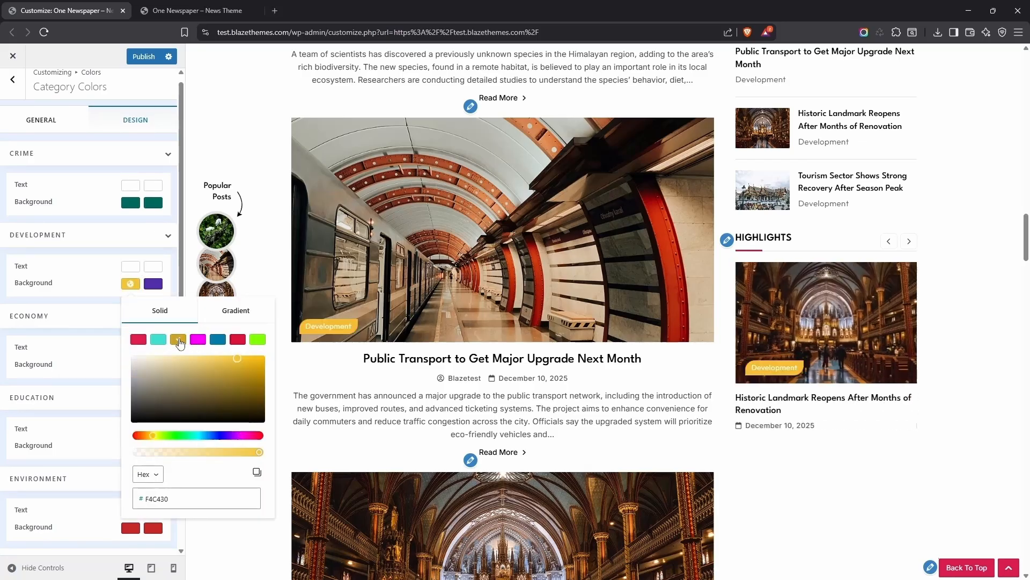
pyautogui.click(199, 435)
pyautogui.moveTo(237, 354); pyautogui.dragTo(256, 368)
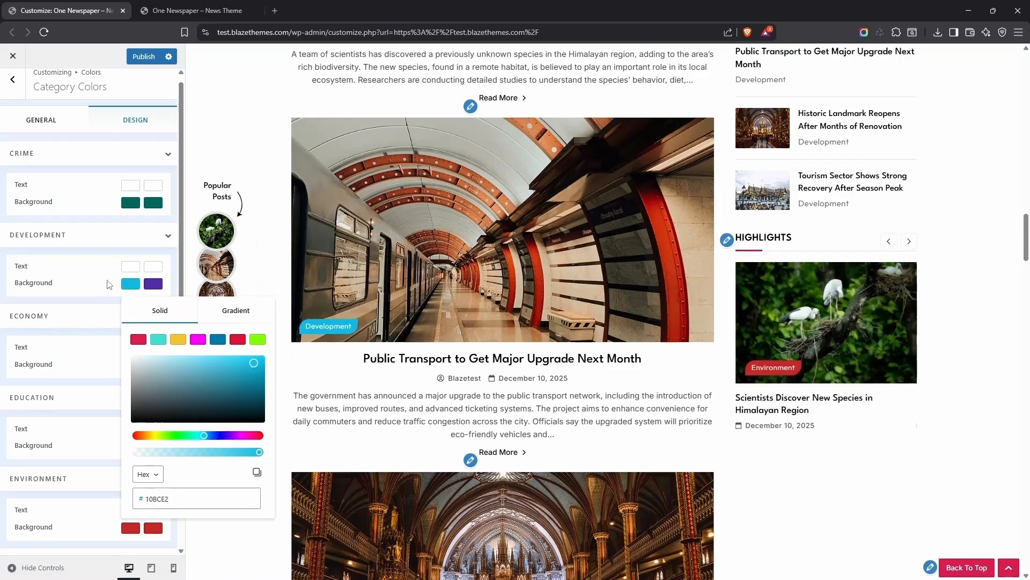
pyautogui.click(130, 284)
pyautogui.click(13, 81)
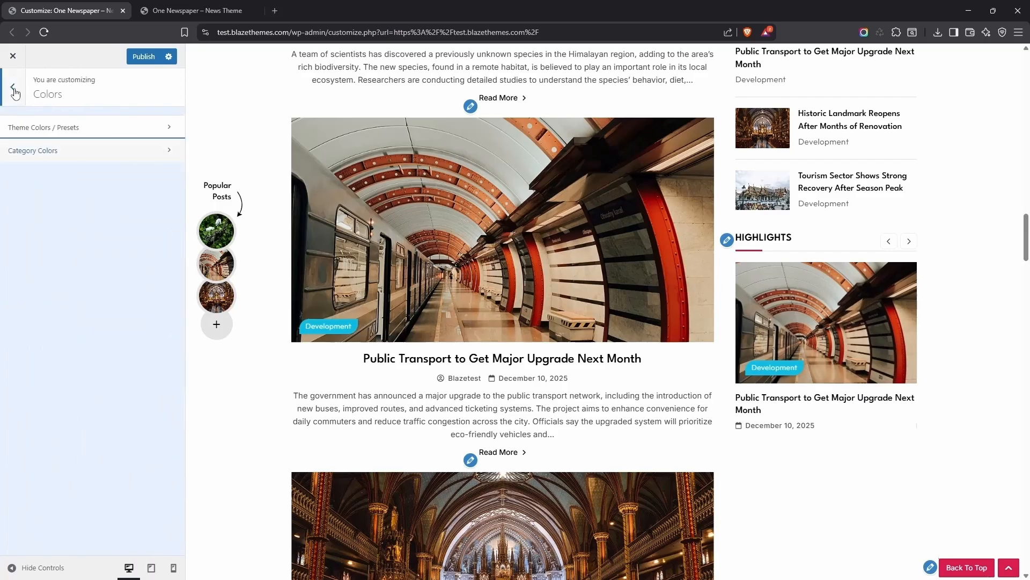
# - Set the global Post Title typography to the Outfit font with Medium 500 weight
pyautogui.click(17, 98)
pyautogui.click(66, 264)
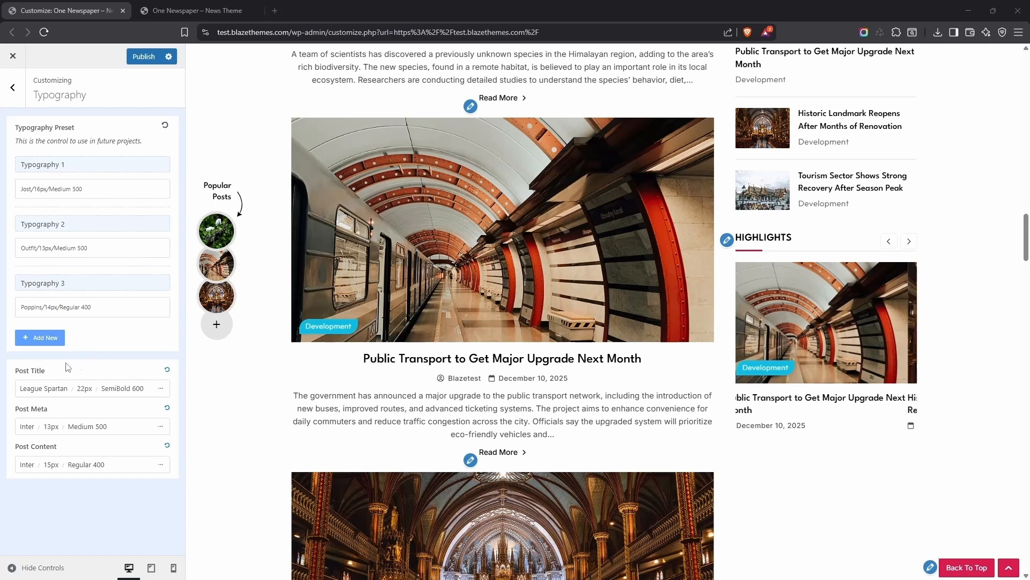
pyautogui.click(50, 388)
pyautogui.click(46, 185)
pyautogui.write('outfit')
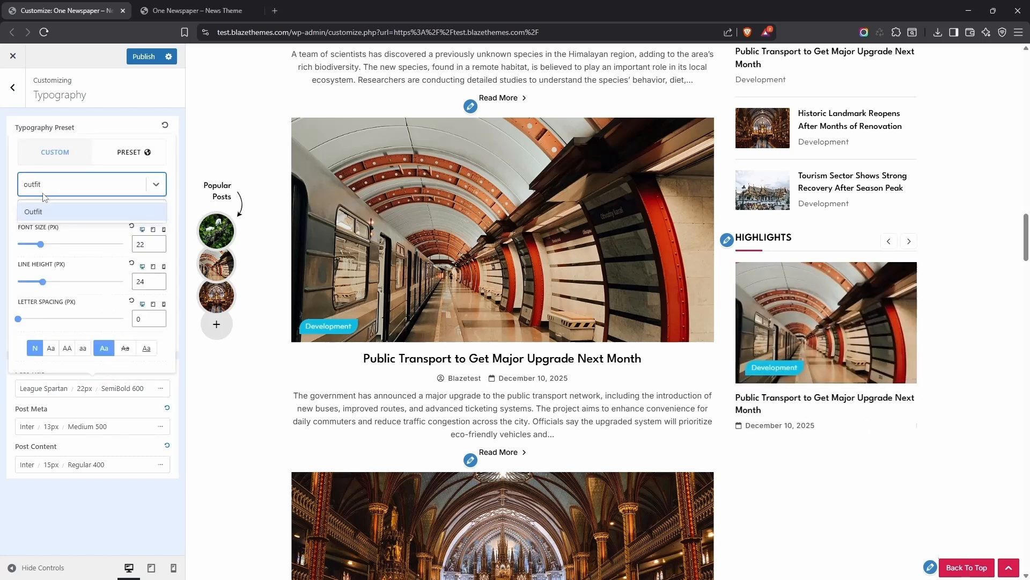
pyautogui.click(43, 212)
pyautogui.click(56, 208)
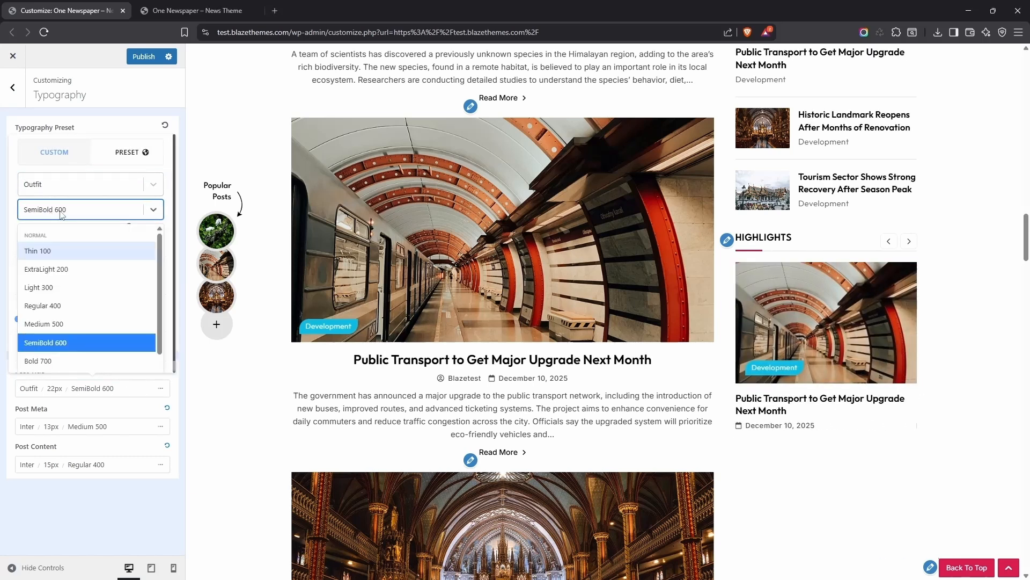
pyautogui.click(60, 318)
# - Set the Post Title font size to 19 px and its line height to 22 px
pyautogui.click(159, 248)
pyautogui.click(159, 247)
pyautogui.click(158, 247)
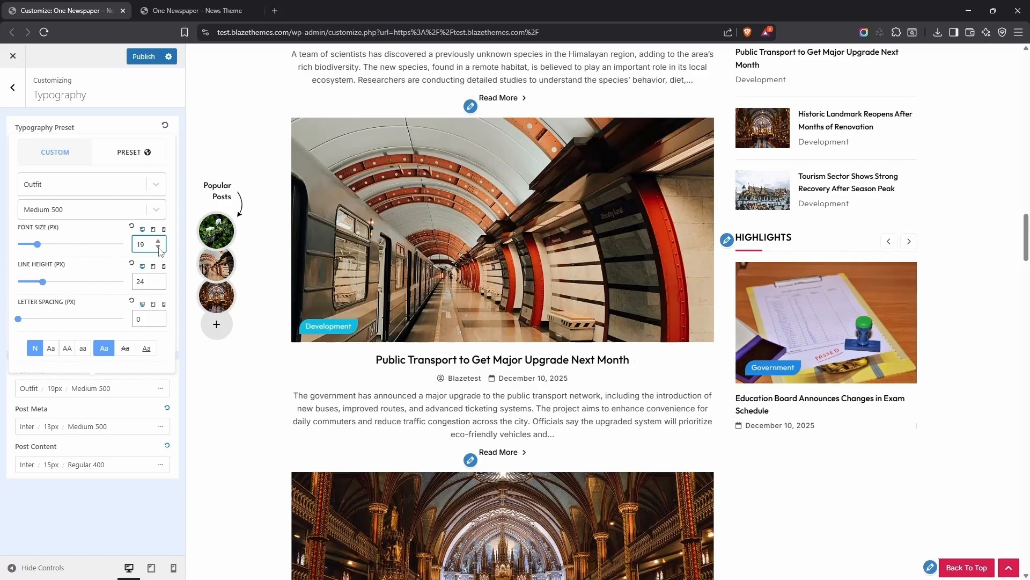
pyautogui.click(158, 284)
pyautogui.click(158, 284)
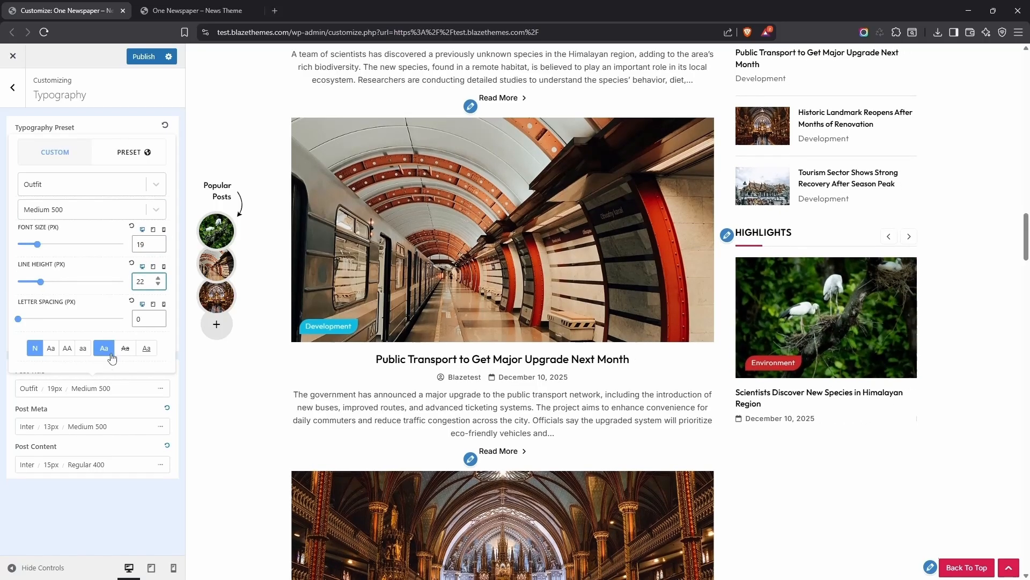
# - Set the Post Meta typography to the Outfit font with Regular 400 weight
pyautogui.click(91, 426)
pyautogui.click(73, 222)
pyautogui.write('outfit')
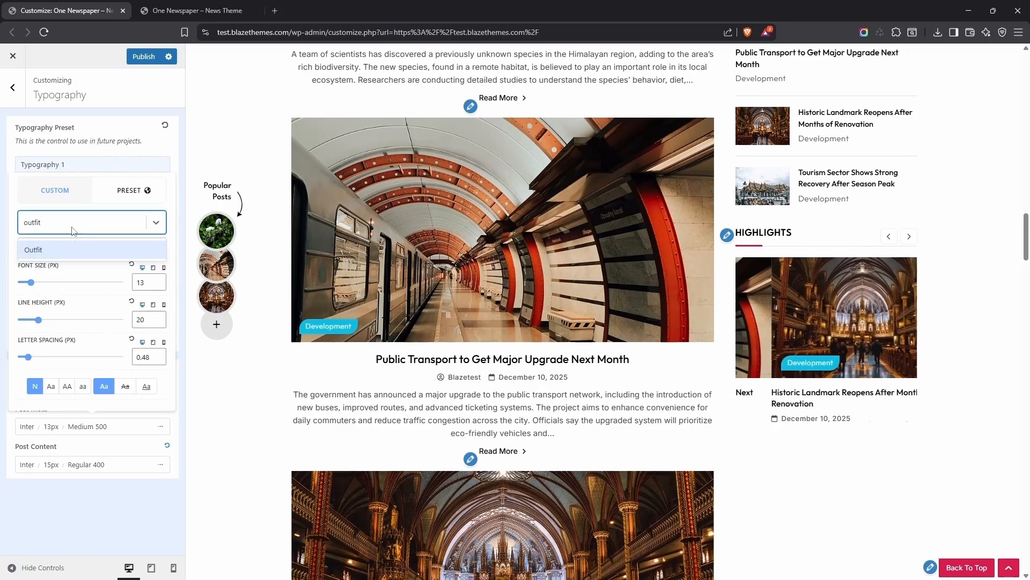
pyautogui.click(59, 250)
pyautogui.click(68, 248)
pyautogui.click(39, 343)
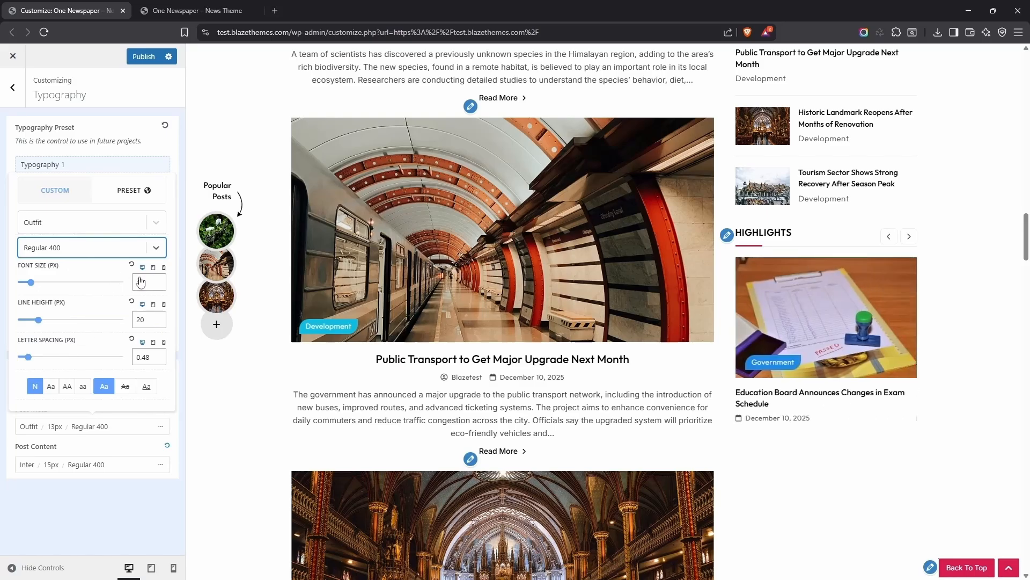
# - Set the Post Meta font size to 14 px, line height to 22 px and letter spacing to 0
pyautogui.click(158, 280)
pyautogui.click(158, 317)
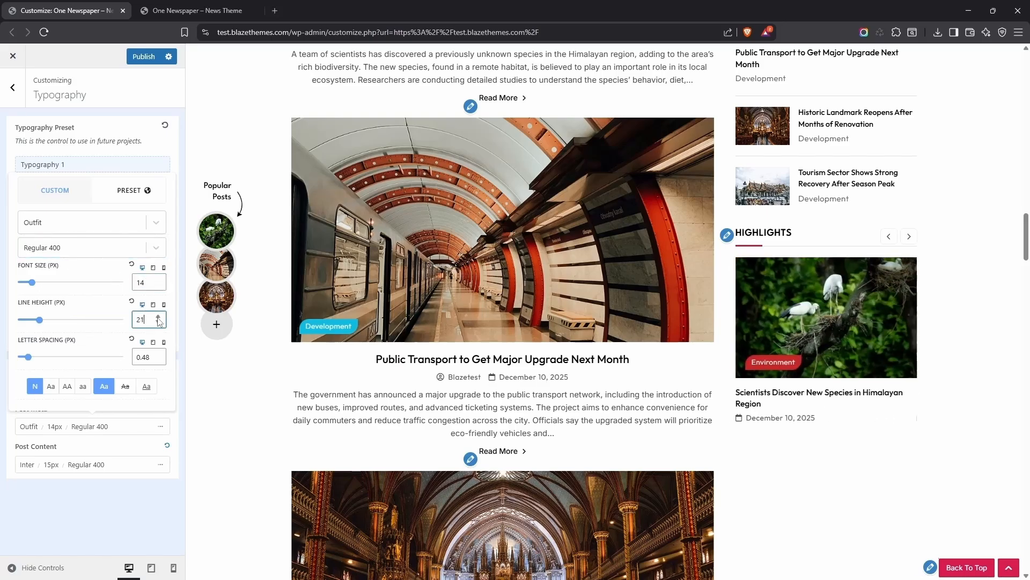
pyautogui.click(159, 359)
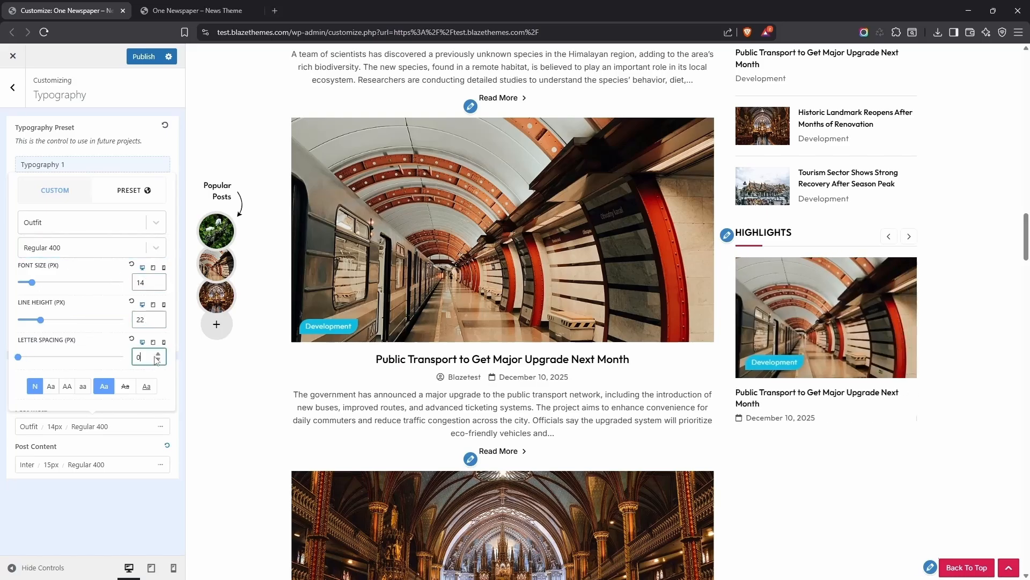
# - Set the Post Content typography to Outfit with a 14 px font size and 25 px line height
pyautogui.click(92, 464)
pyautogui.click(85, 263)
pyautogui.write('ou')
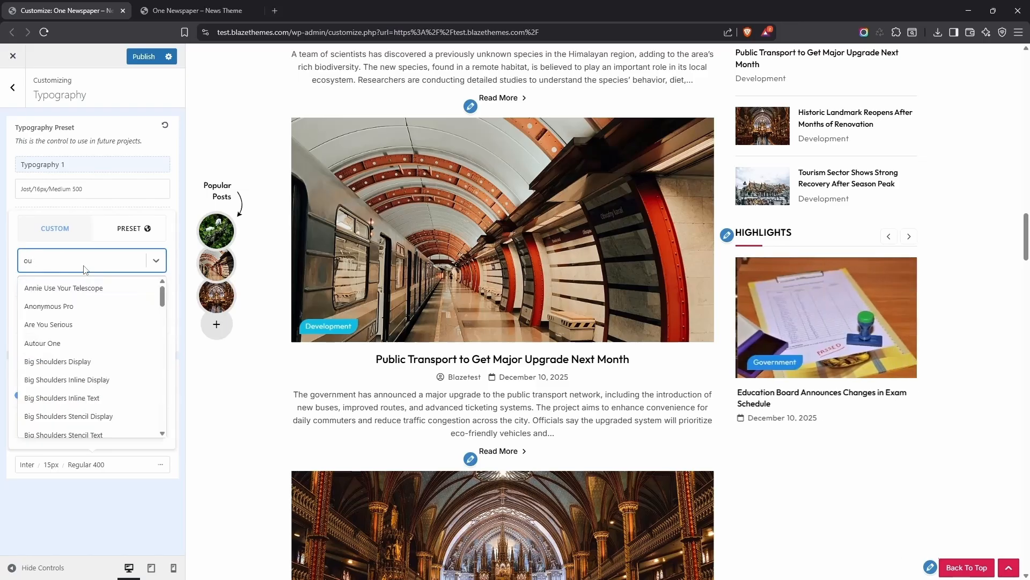
pyautogui.write('tfit')
pyautogui.click(71, 288)
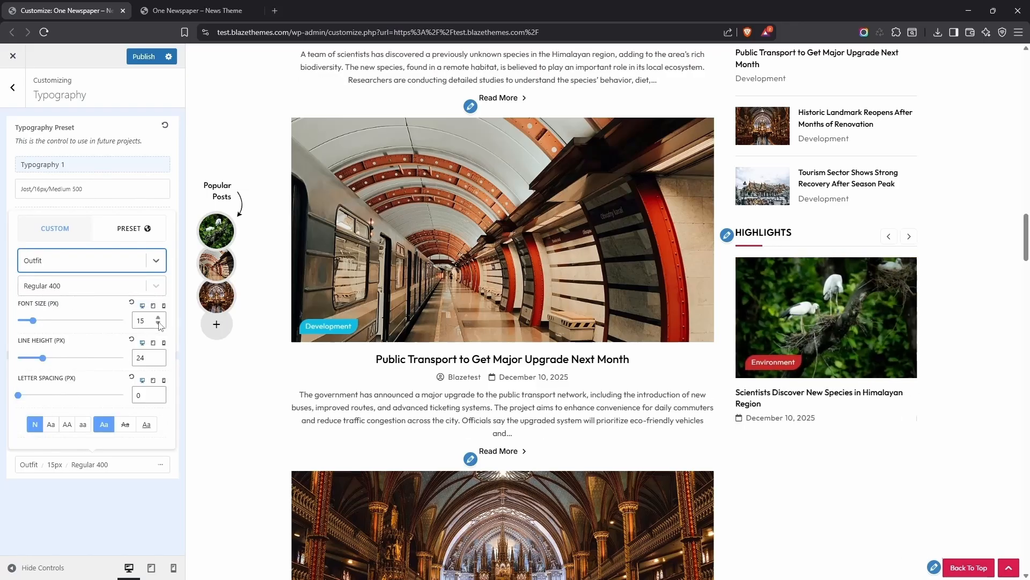
pyautogui.click(158, 324)
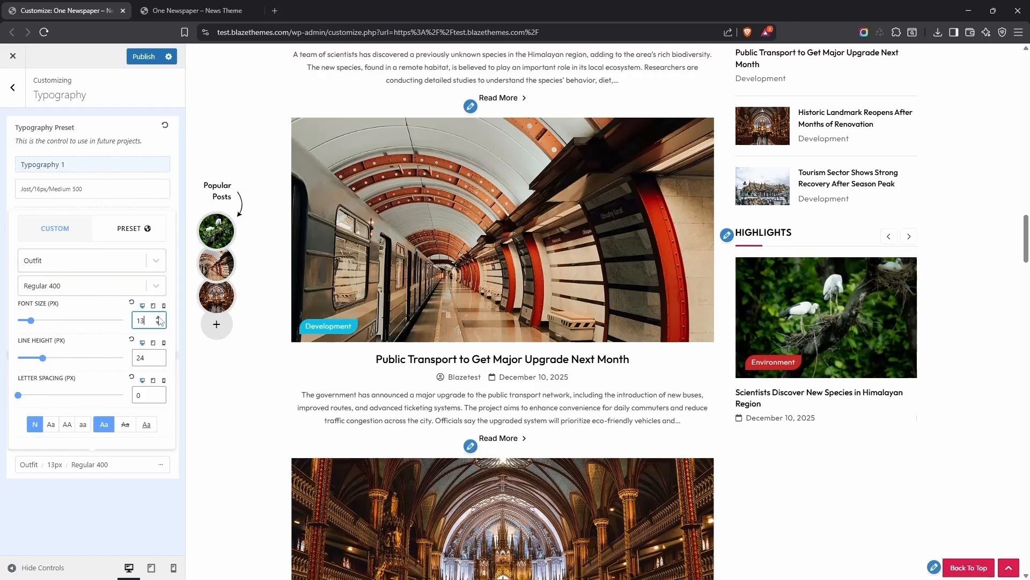
pyautogui.click(159, 317)
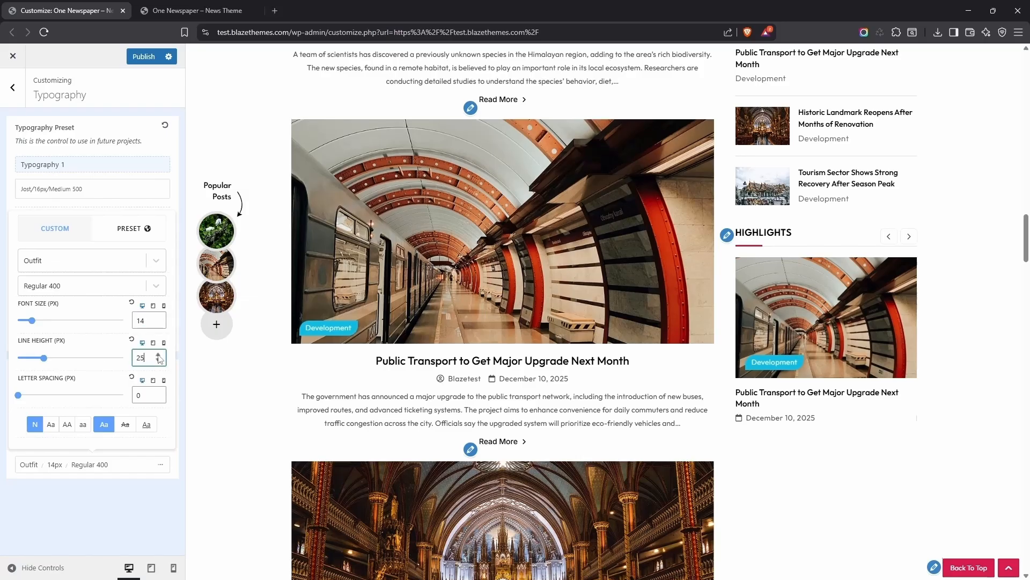
# - Apply a Double border to images in the global widget styles and increase its width equally on all four sides
pyautogui.click(13, 87)
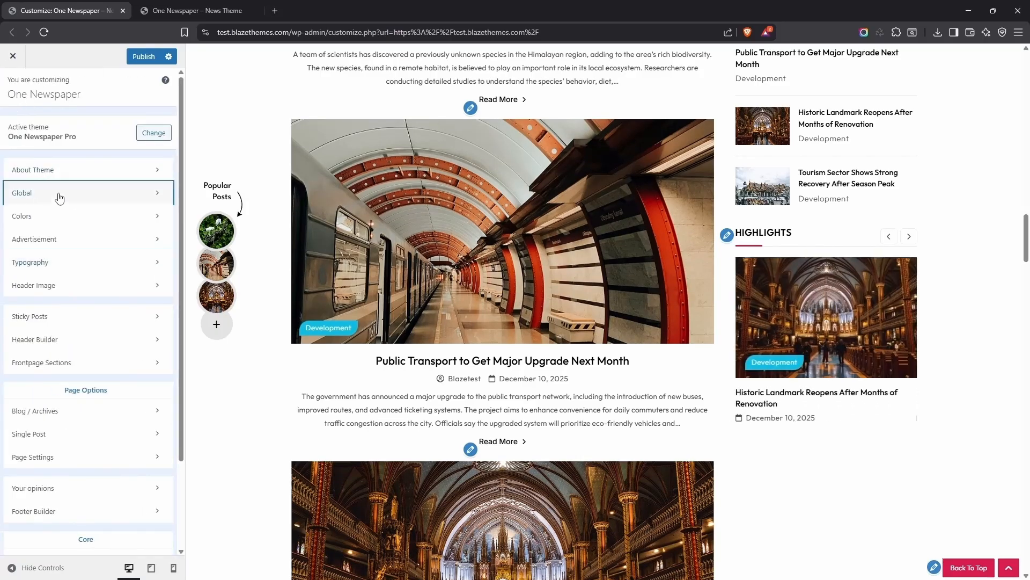
pyautogui.click(56, 194)
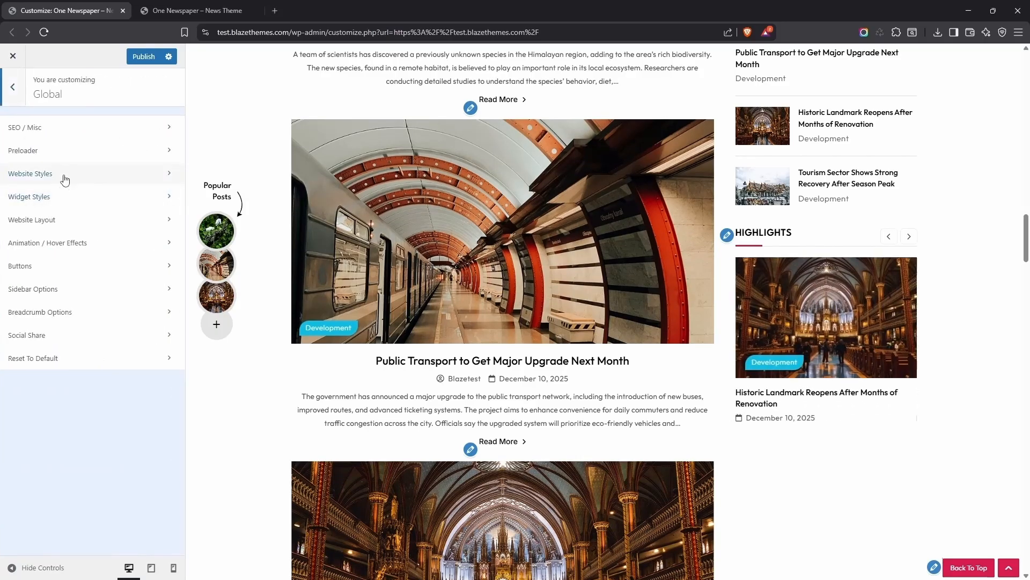
pyautogui.click(64, 197)
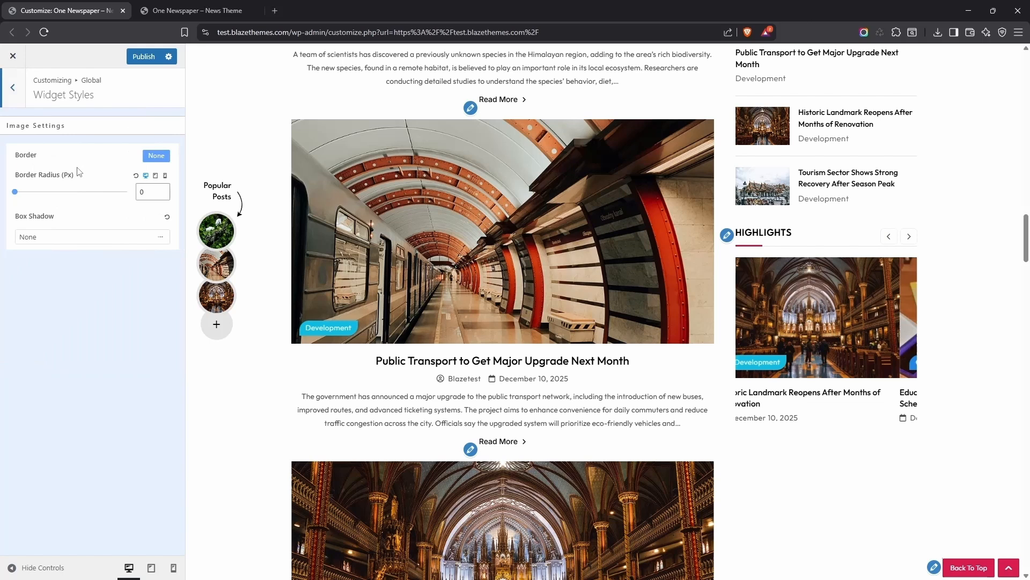
pyautogui.click(155, 160)
pyautogui.click(128, 230)
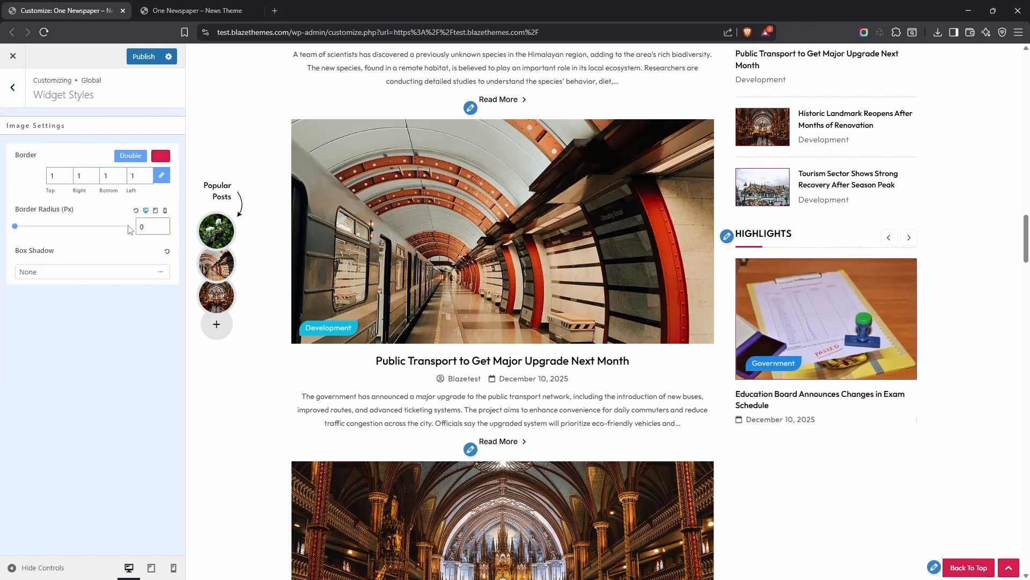
pyautogui.click(145, 172)
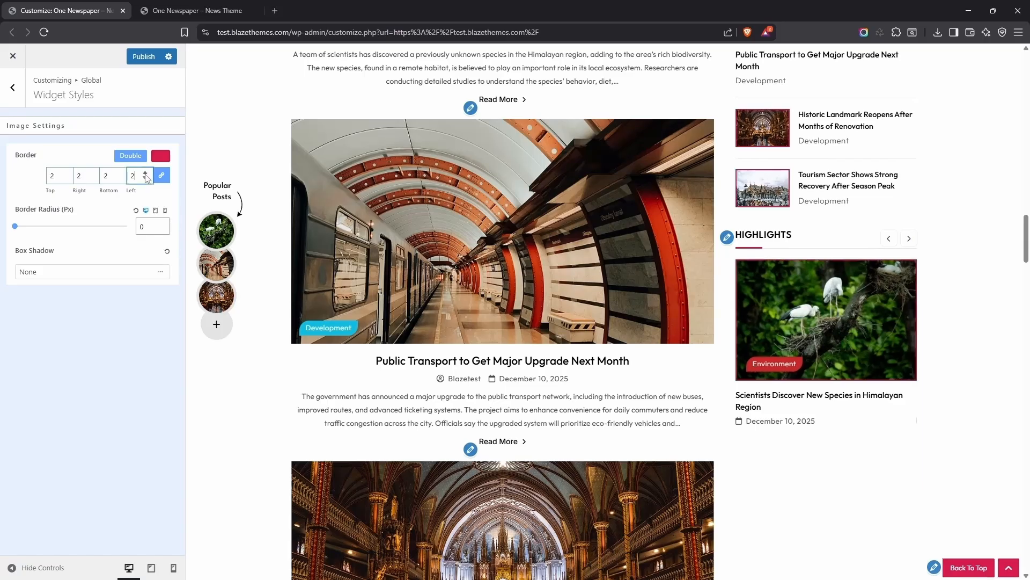
pyautogui.click(145, 172)
pyautogui.click(145, 172)
pyautogui.click(145, 173)
# - Set the widget image border's color to light gray #C9C9C9 and its width to 4 px on all sides
pyautogui.click(161, 155)
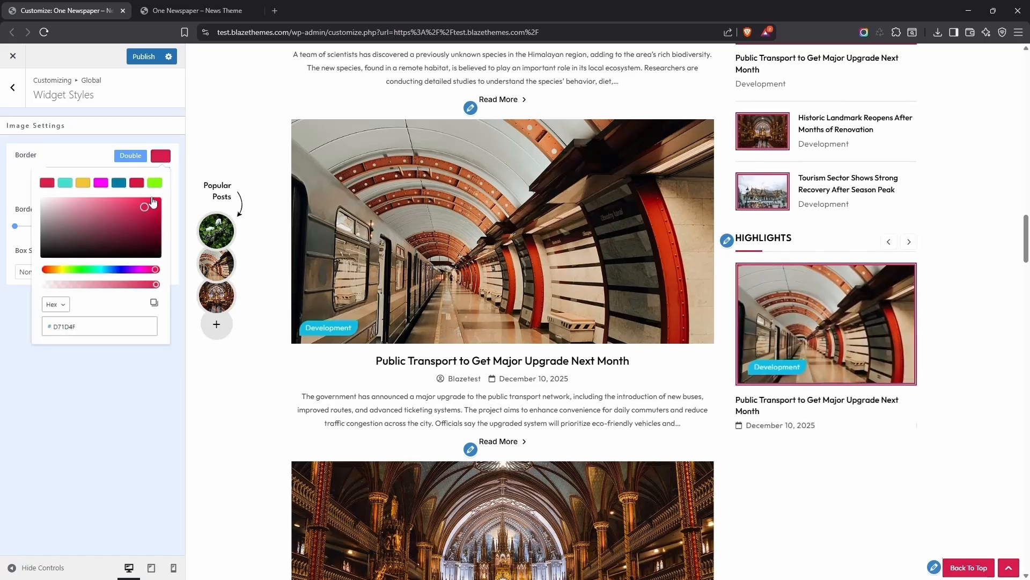
pyautogui.moveTo(40, 239); pyautogui.dragTo(22, 218)
pyautogui.click(72, 347)
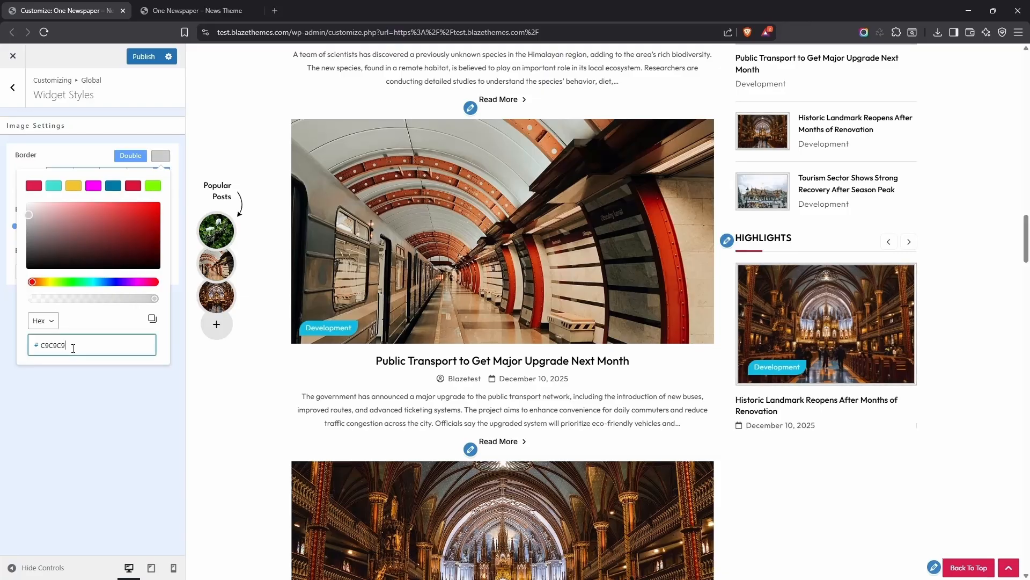
pyautogui.click(74, 378)
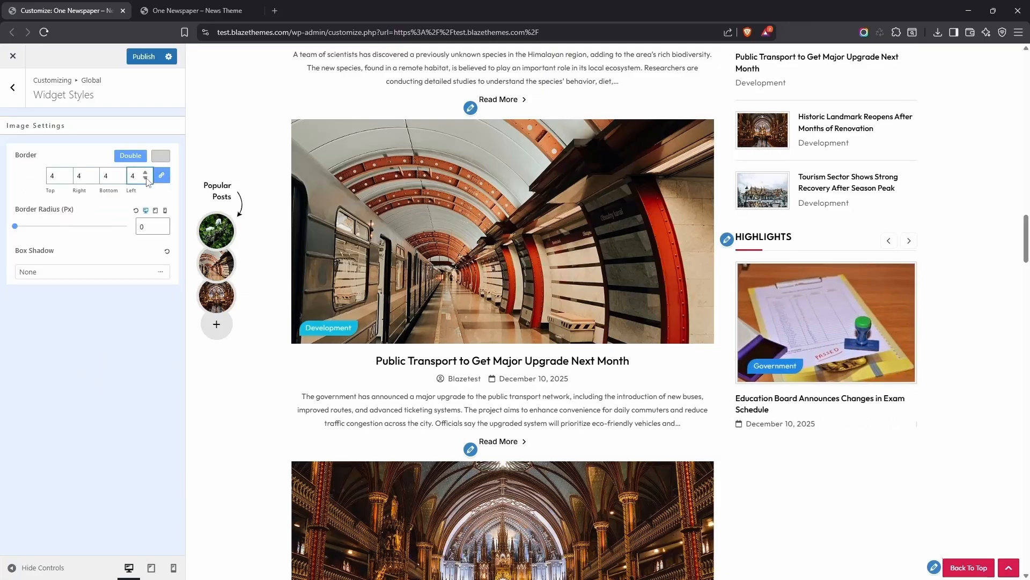
# - Enable the box shadow for widget images and lower its color's opacity to #070A1A29
pyautogui.click(129, 272)
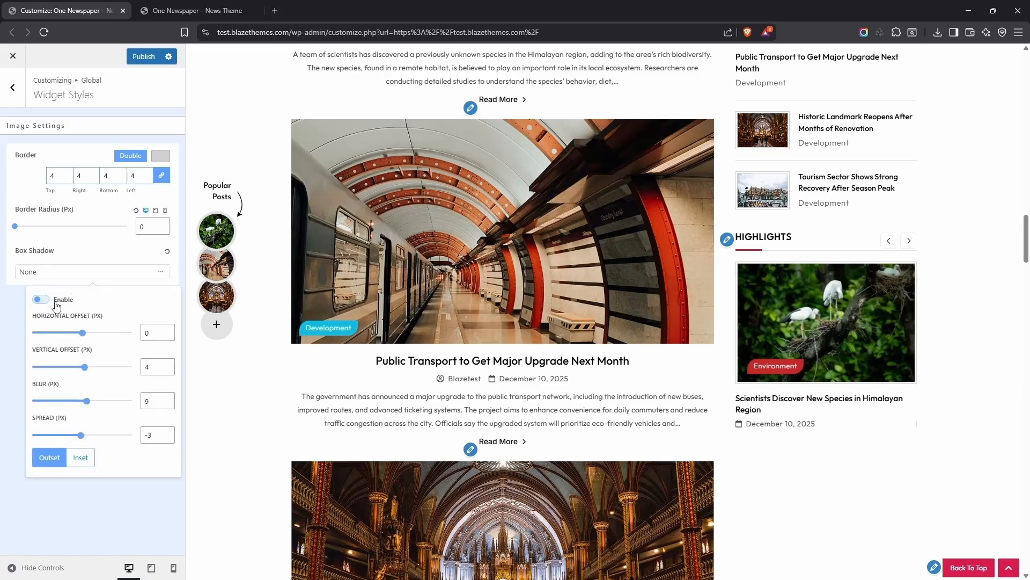
pyautogui.click(46, 305)
pyautogui.click(160, 271)
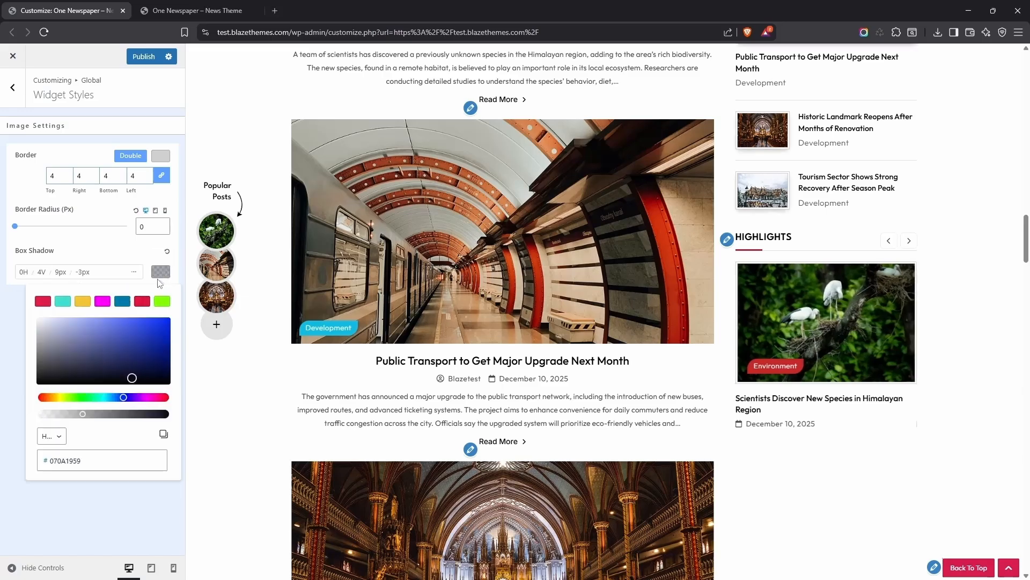
pyautogui.moveTo(70, 419); pyautogui.dragTo(61, 419)
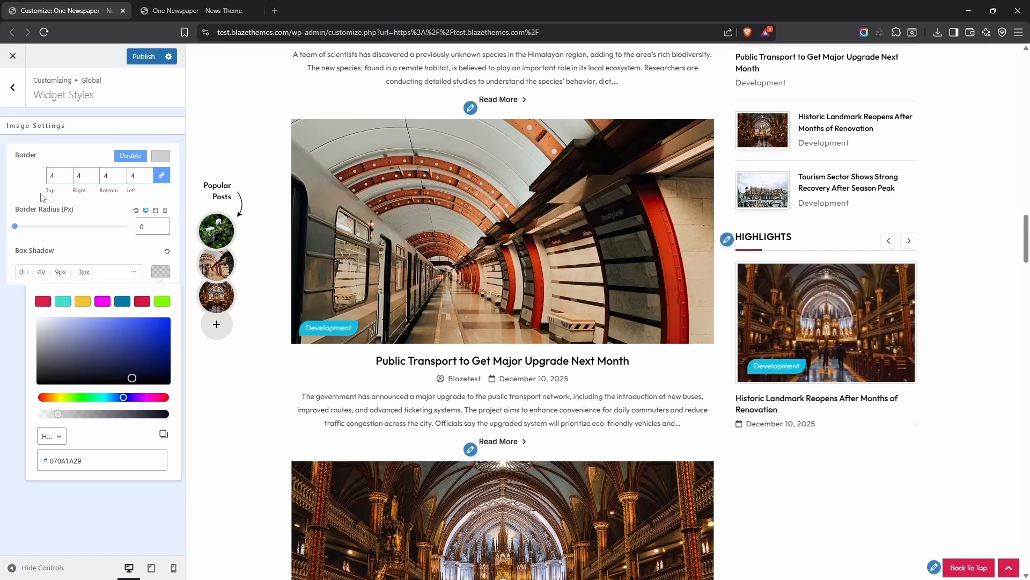
pyautogui.click(47, 107)
pyautogui.click(17, 101)
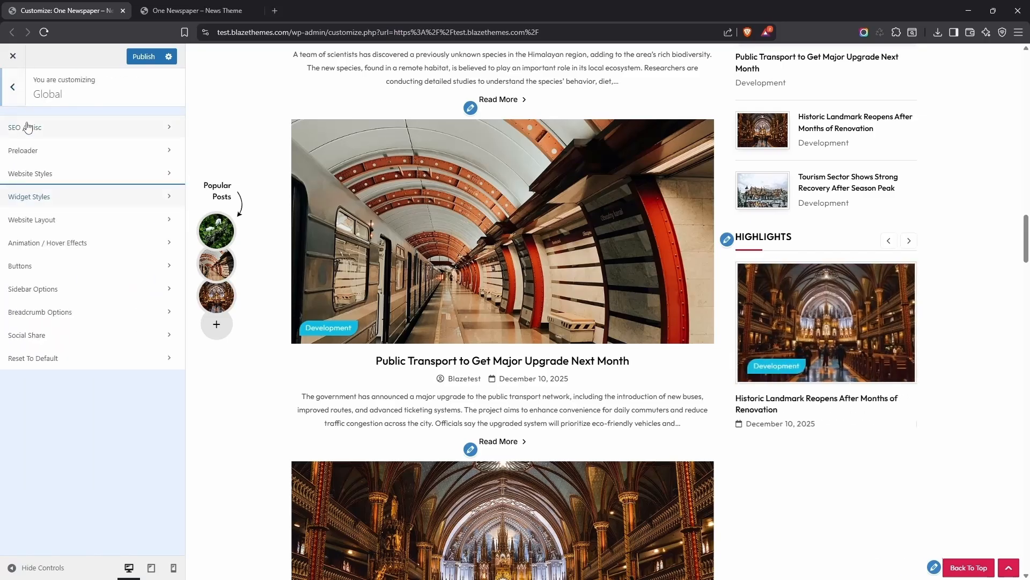
# - Try the filled and the vertical-bar block title styles in the global website layout, and return to the underlined style
pyautogui.click(69, 226)
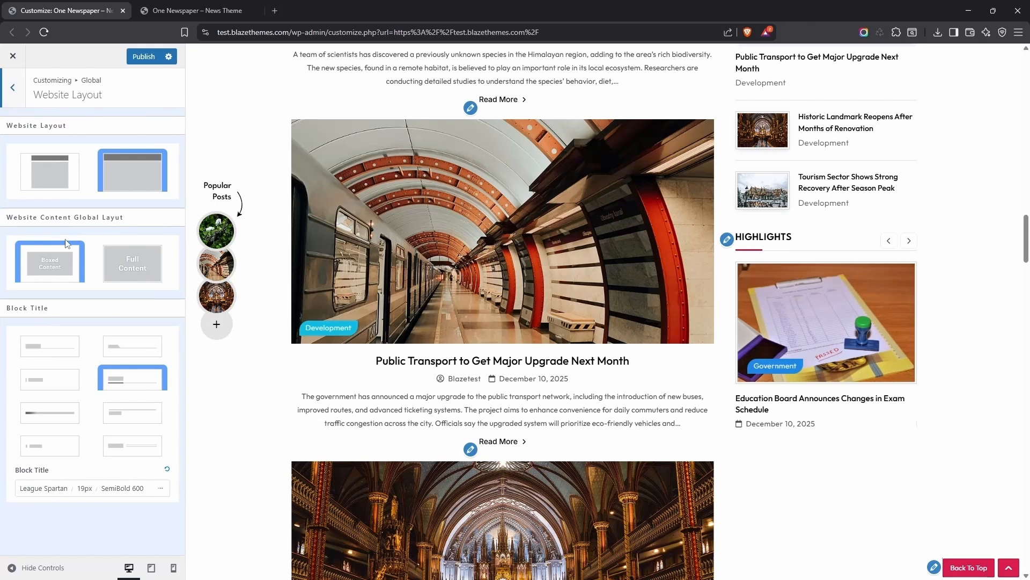
pyautogui.click(51, 354)
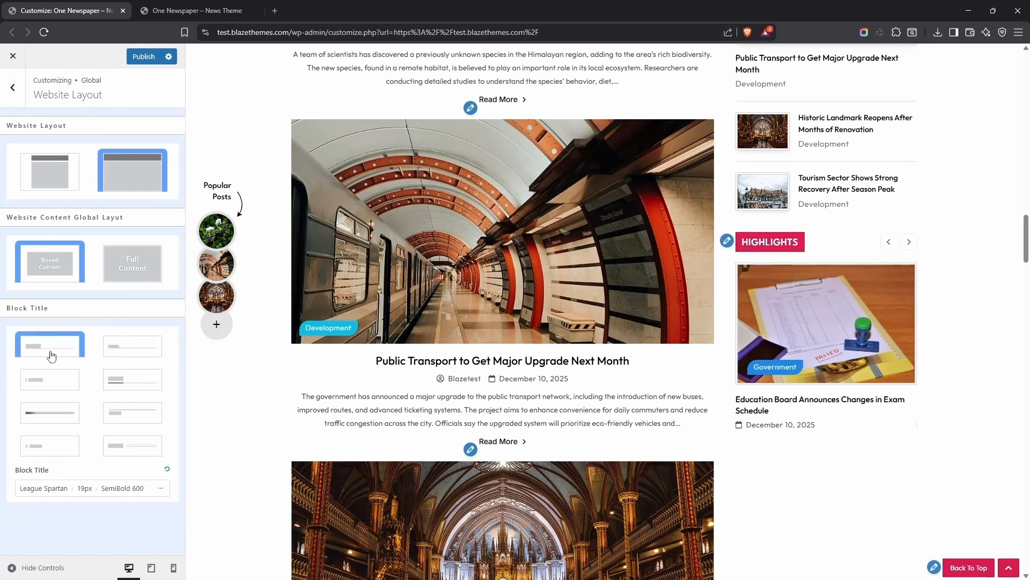
pyautogui.click(65, 378)
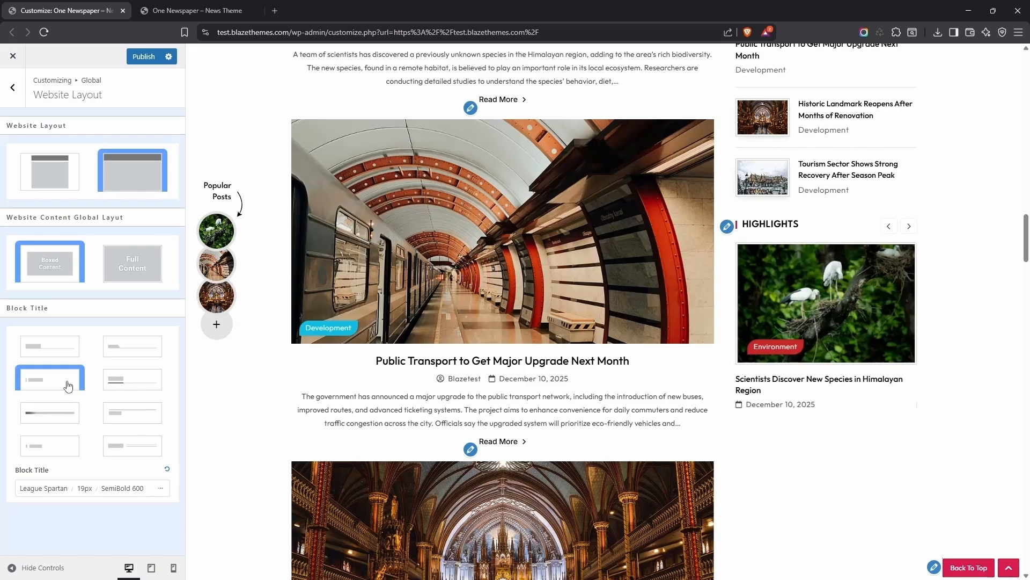
pyautogui.click(129, 386)
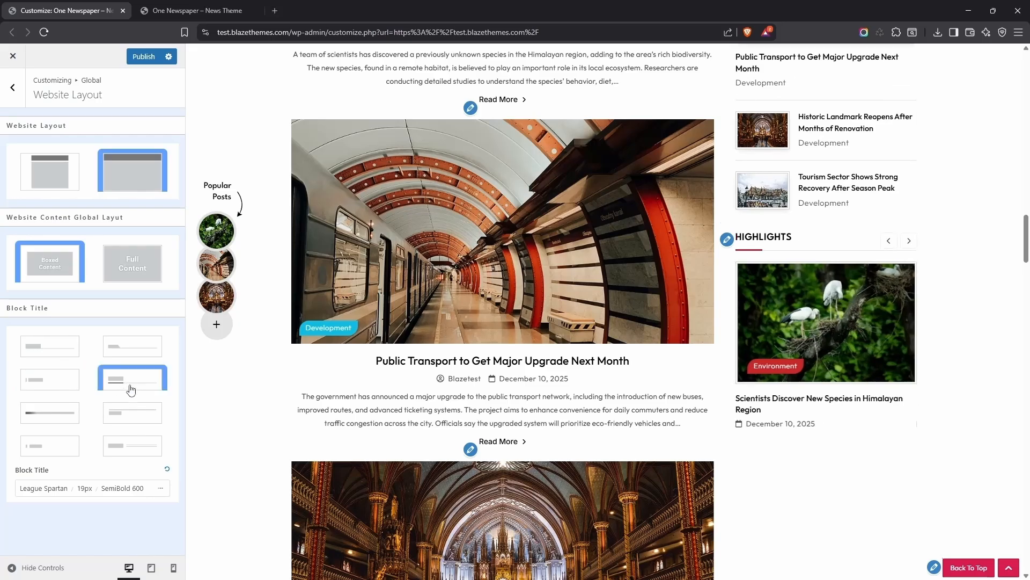
# - Set the global Block Title typography to the Outfit font with a 17 px font size
pyautogui.click(68, 492)
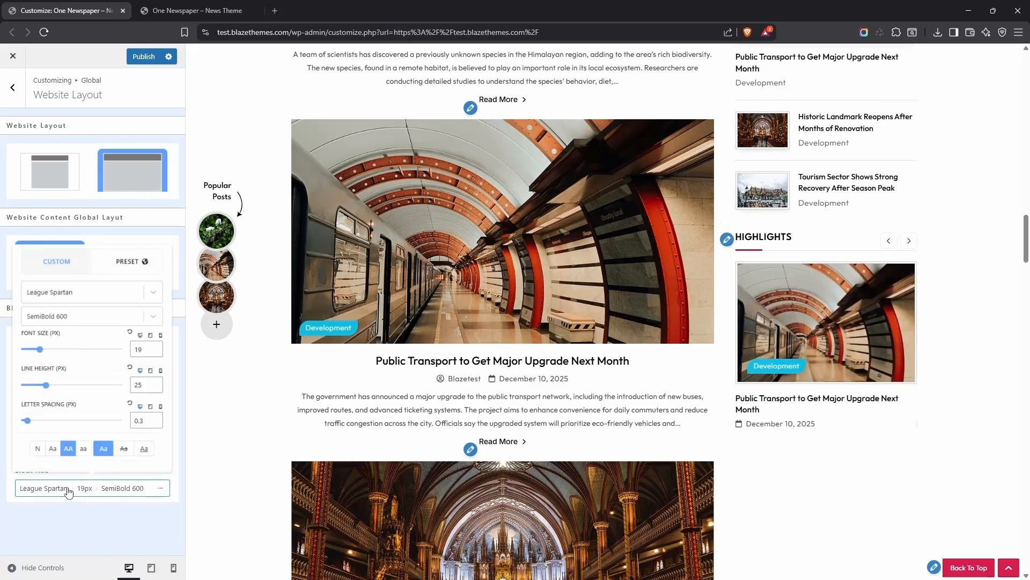
pyautogui.click(75, 295)
pyautogui.write('outfit')
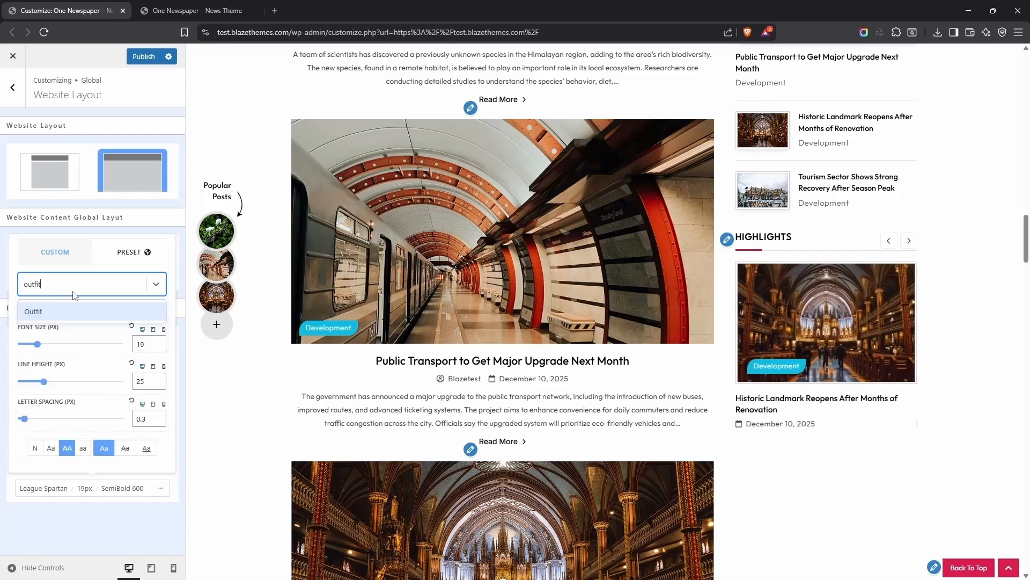
pyautogui.press('Return')
pyautogui.click(159, 348)
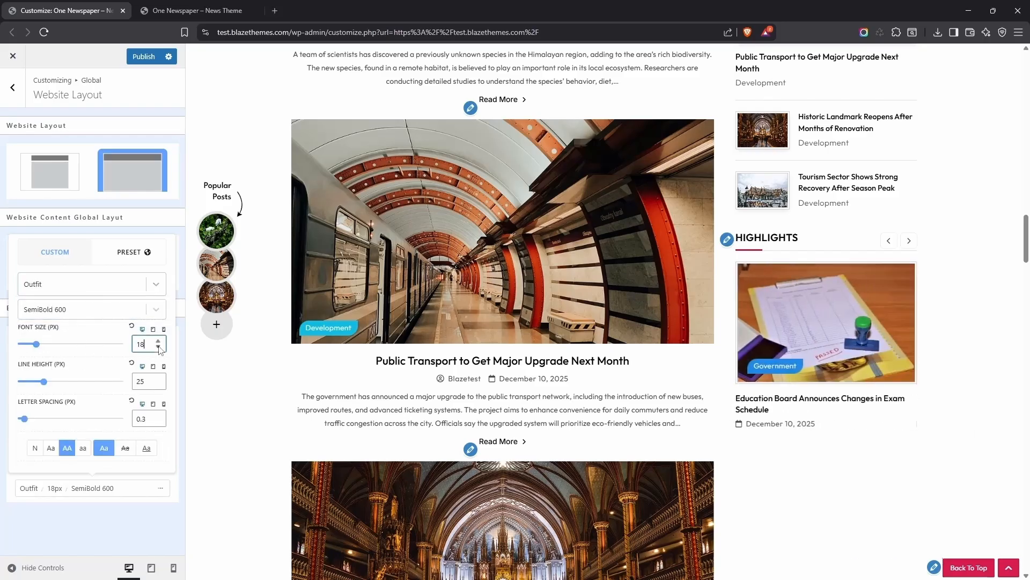
pyautogui.click(159, 347)
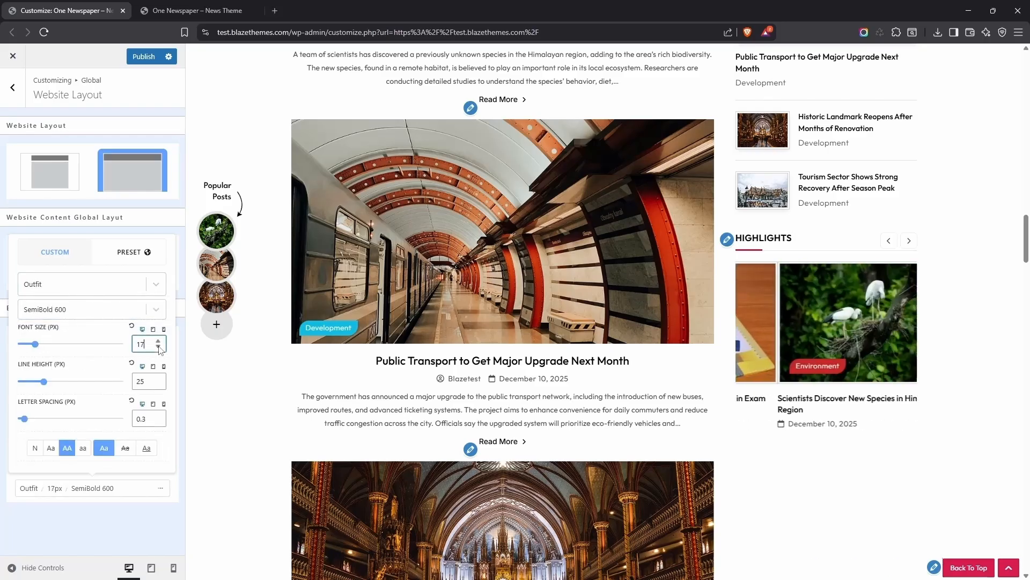
pyautogui.click(134, 523)
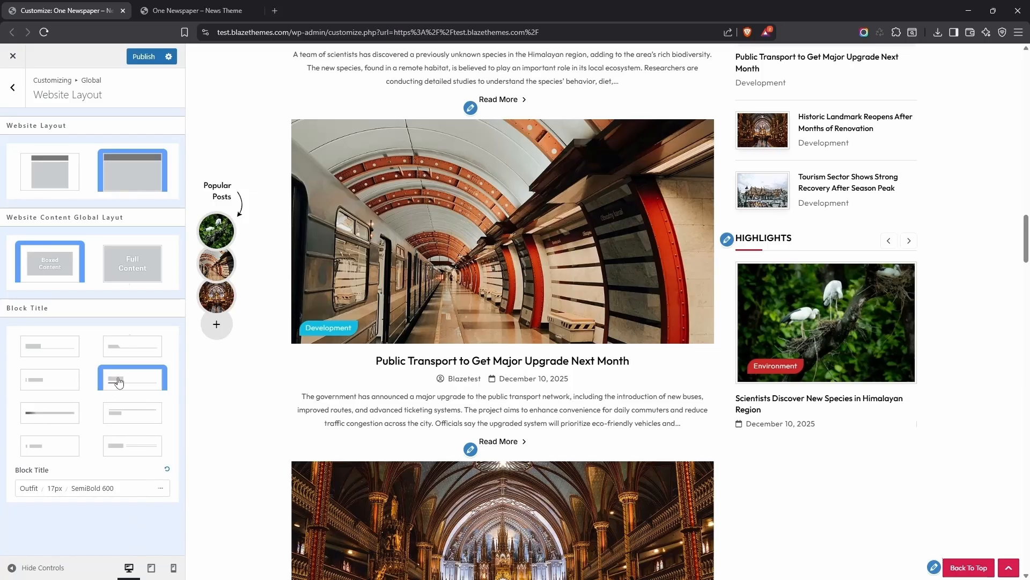
pyautogui.click(14, 102)
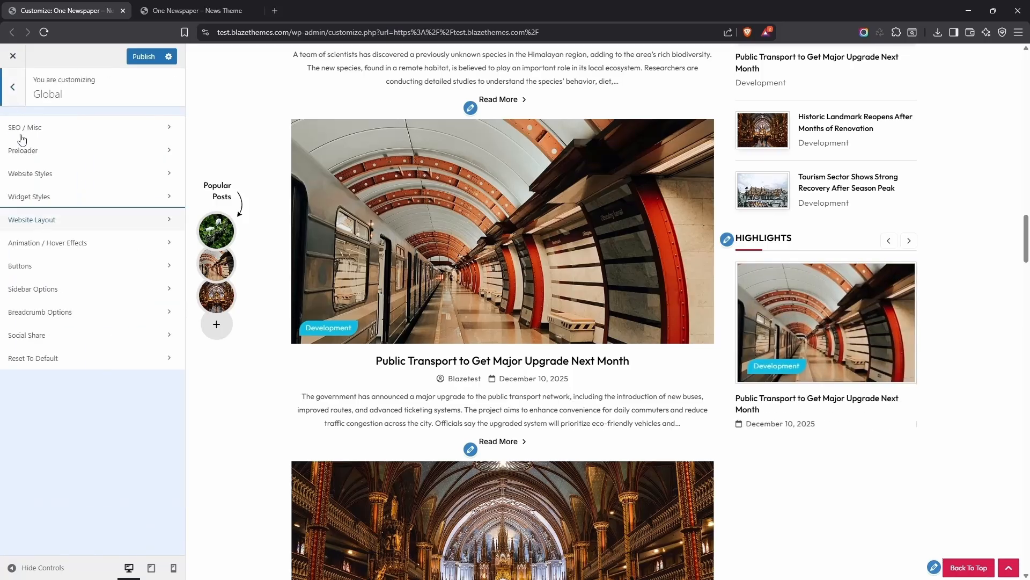
# - Try Effect 2 as the post title hover effect in the global animation settings, and return to Effect 10
pyautogui.click(50, 246)
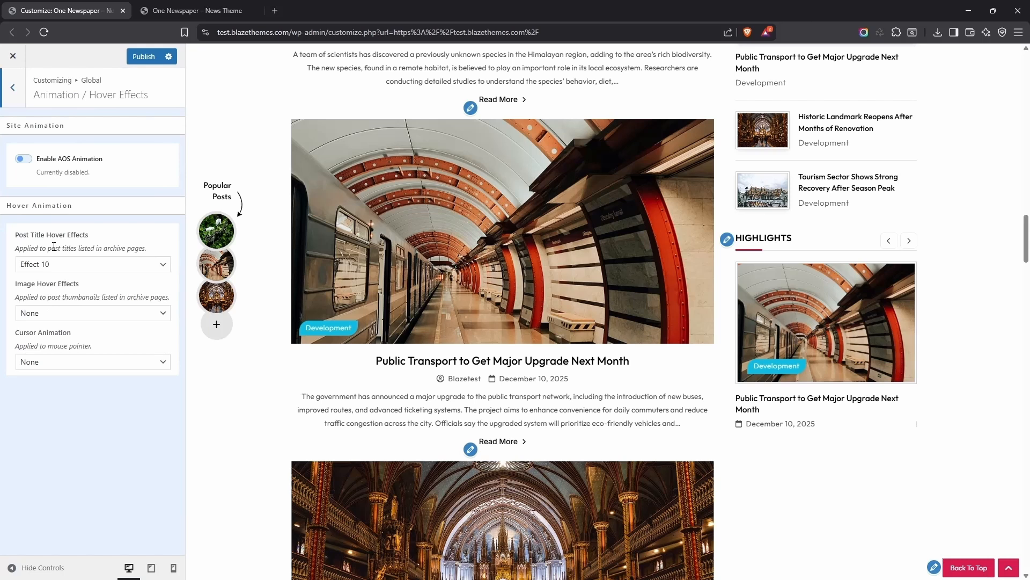
pyautogui.click(48, 265)
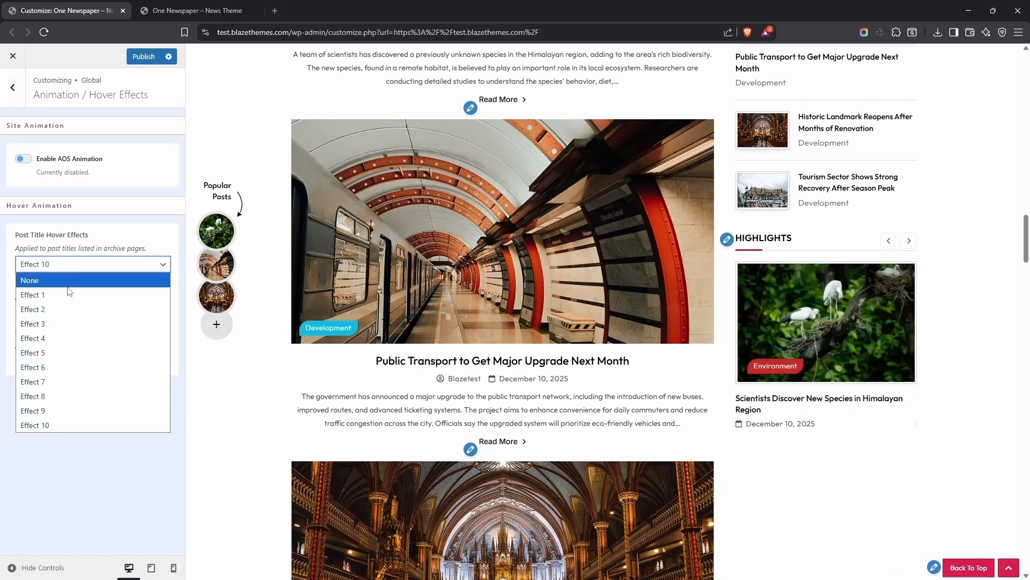
pyautogui.click(62, 310)
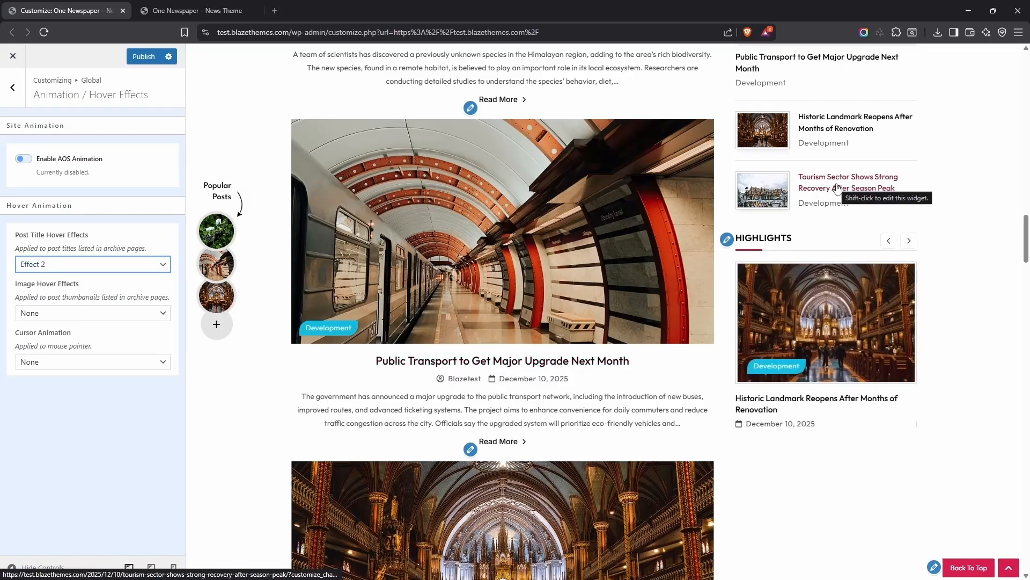
pyautogui.click(81, 264)
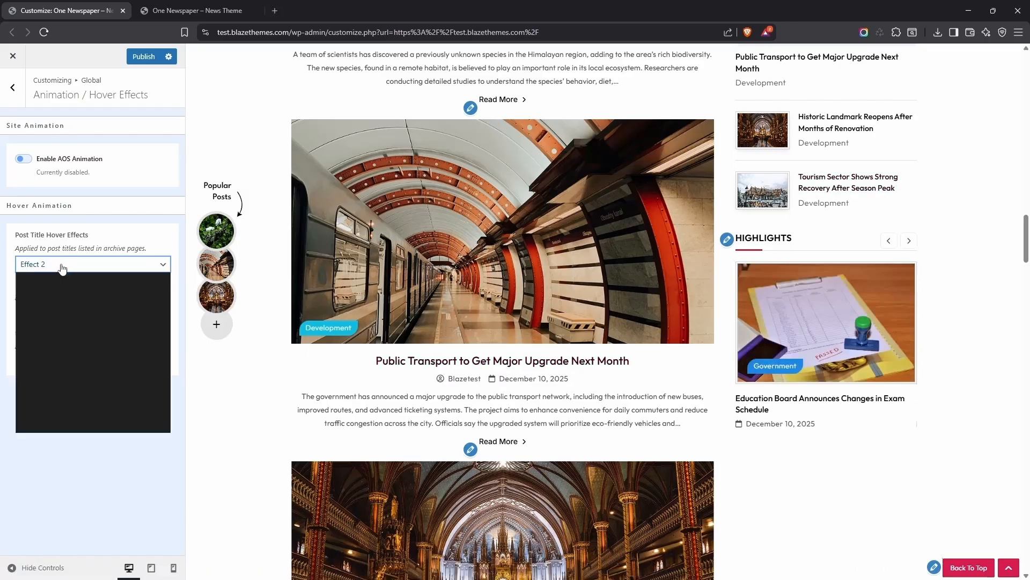
pyautogui.click(57, 426)
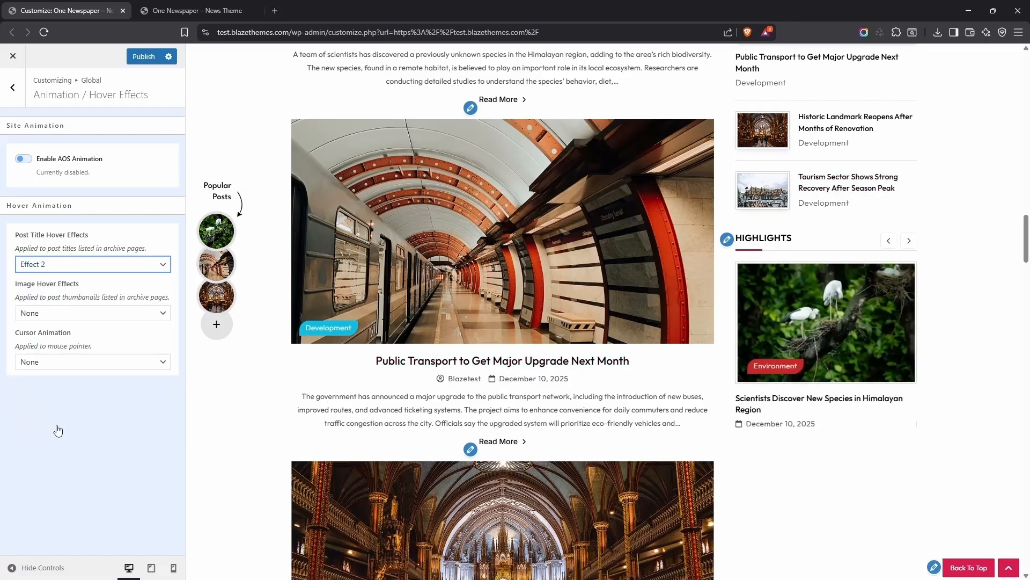
# - Set the image hover effect to Effect 2 and the cursor animation to Animation 1, and publish the changes
pyautogui.click(56, 313)
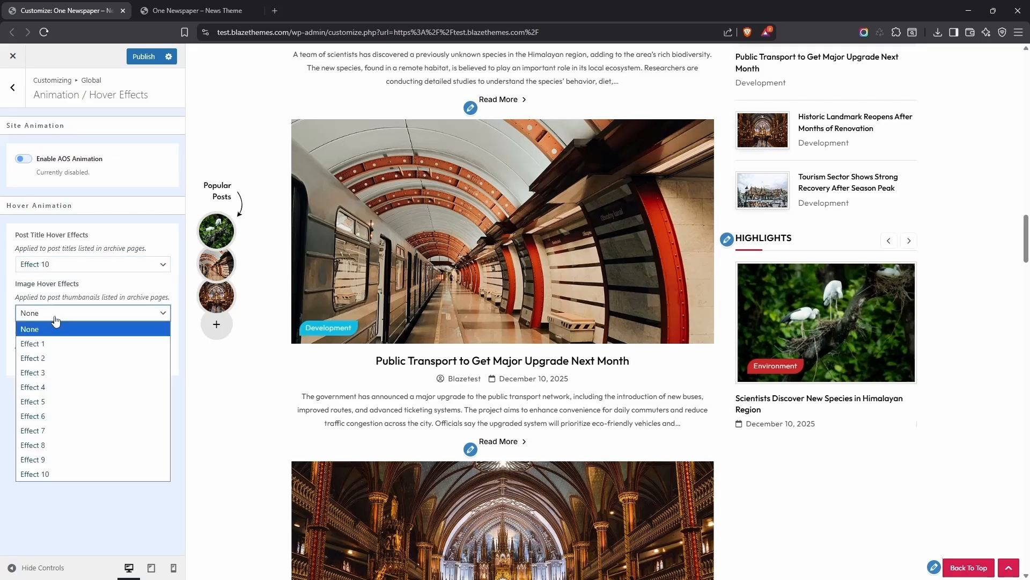
pyautogui.click(54, 358)
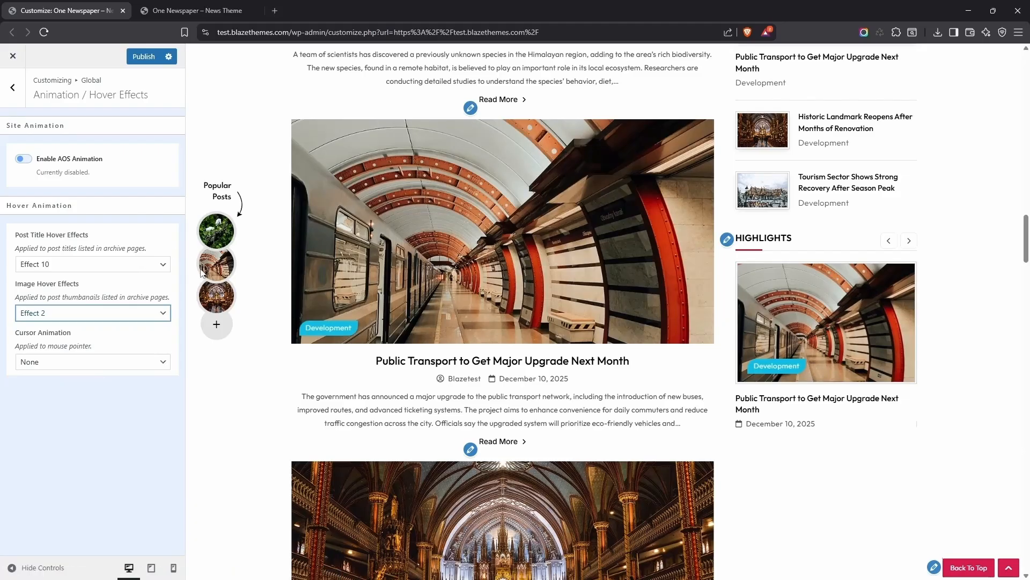
pyautogui.click(70, 362)
pyautogui.click(63, 391)
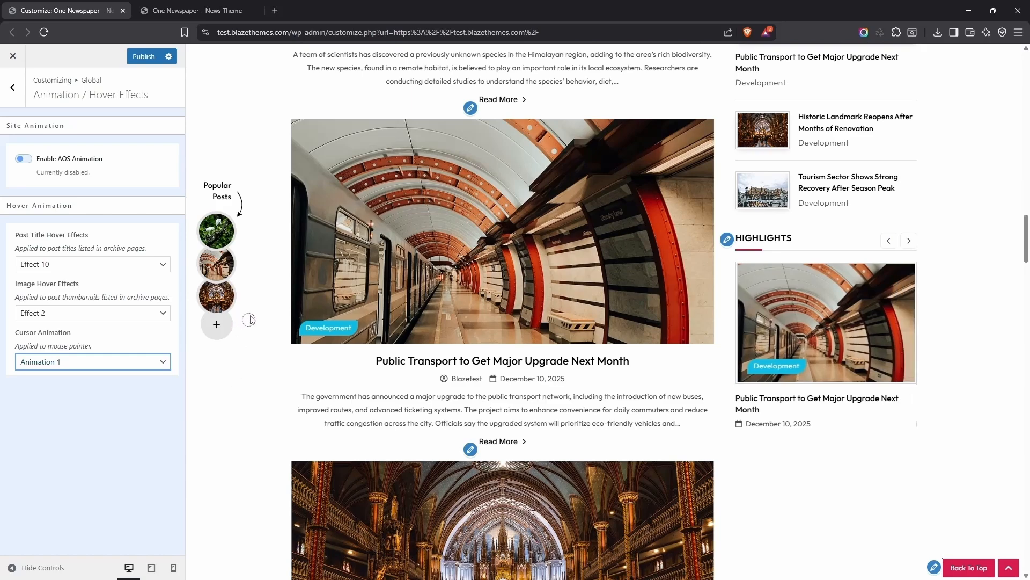
pyautogui.scroll(-3, 242, 322)
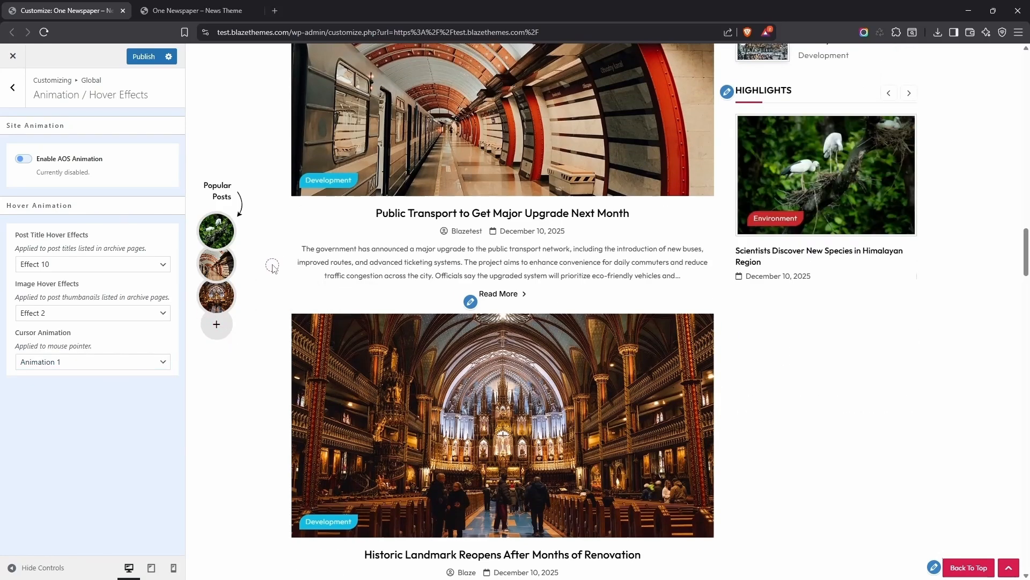
pyautogui.click(151, 59)
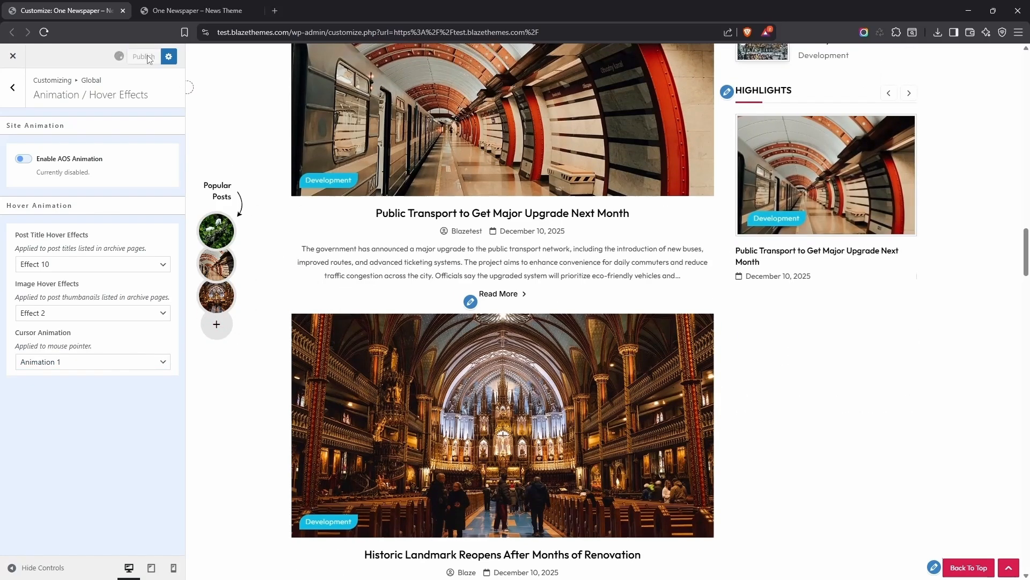
# - Enable the sticky sidebar for the archive layouts in the global sidebar options, and check it on the preview page
pyautogui.click(14, 89)
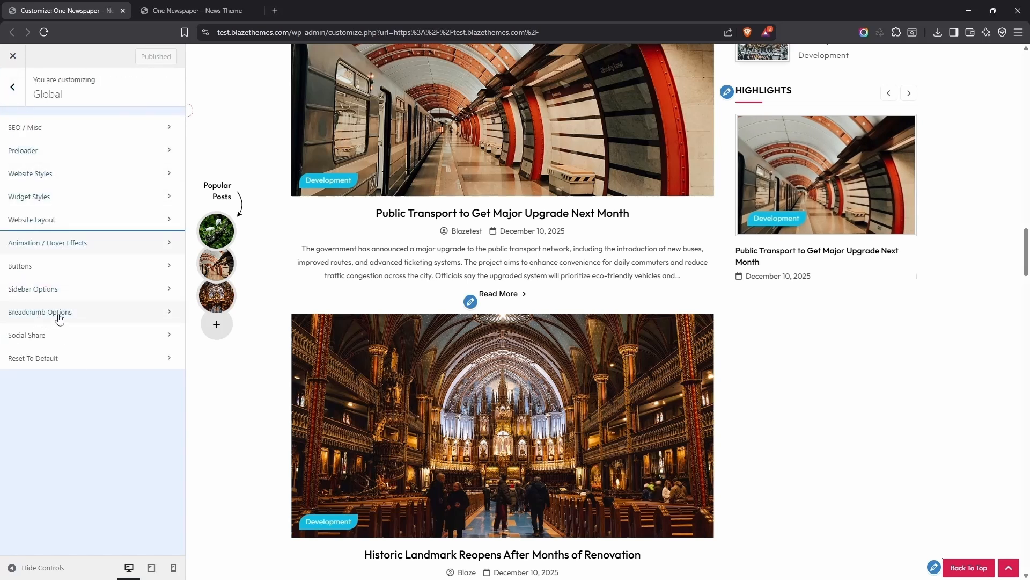
pyautogui.click(57, 289)
pyautogui.scroll(-3, 99, 293)
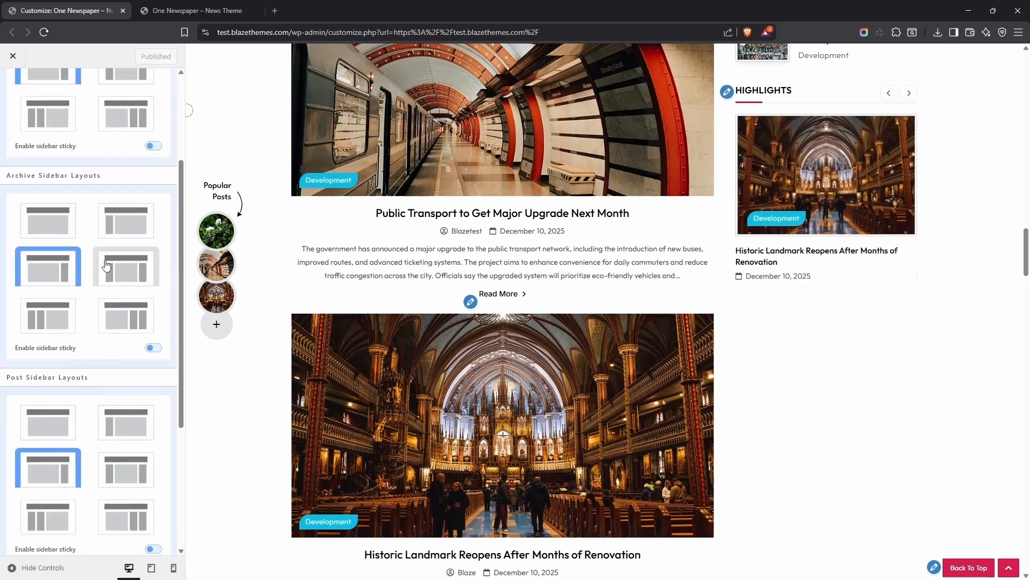
pyautogui.click(153, 343)
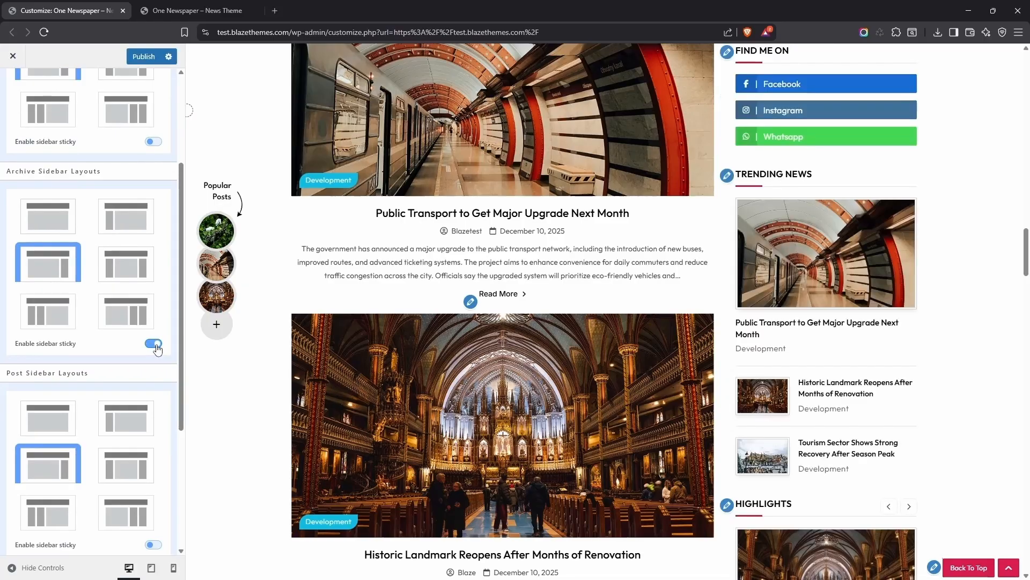
pyautogui.scroll(-9, 537, 285)
pyautogui.scroll(-20, 564, 276)
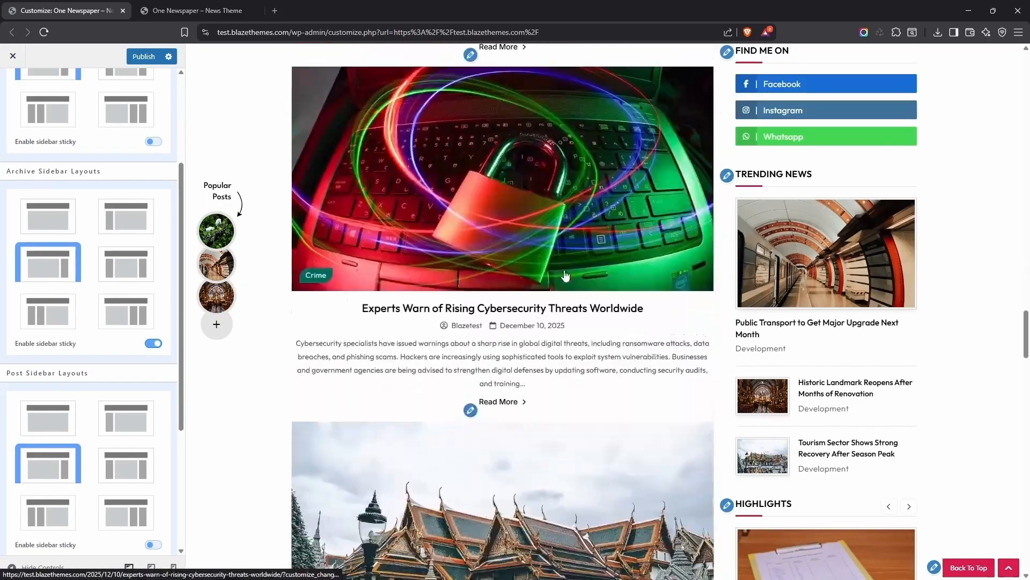
pyautogui.scroll(-15, 564, 275)
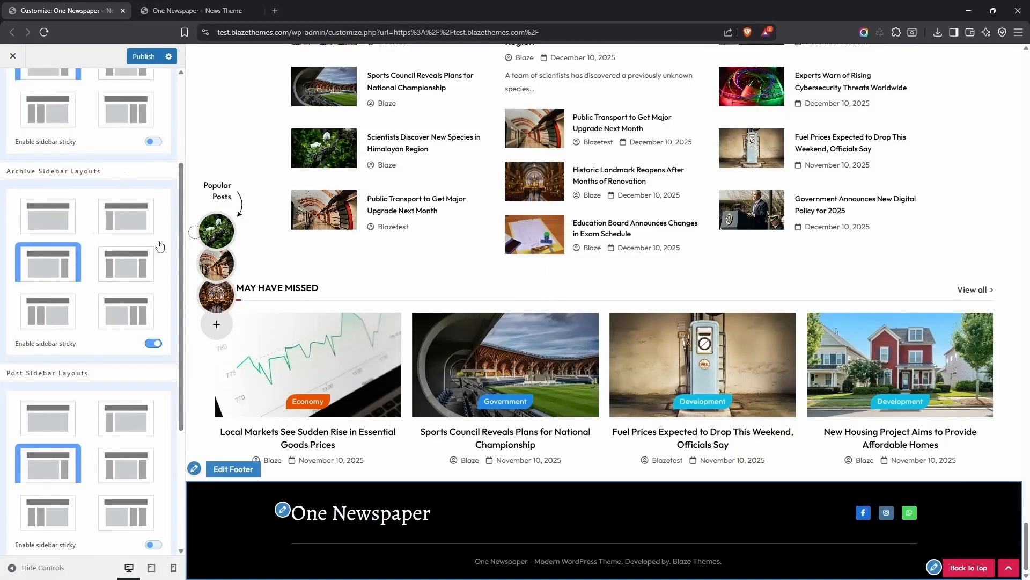
# - Set the footer's first row to 3 columns and place Sidebar 1 in its first column
pyautogui.click(233, 469)
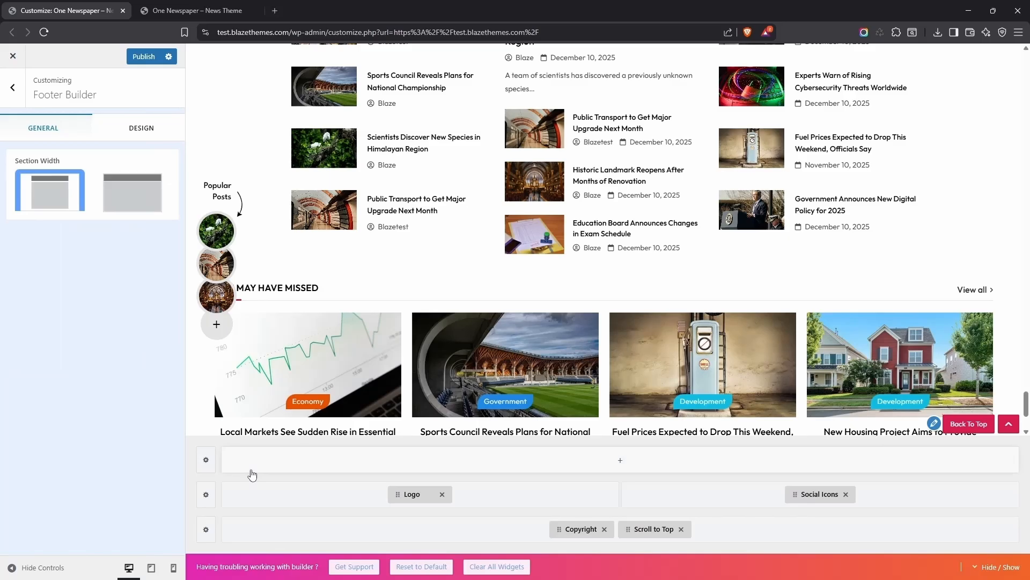
pyautogui.scroll(-3, 344, 341)
pyautogui.click(206, 460)
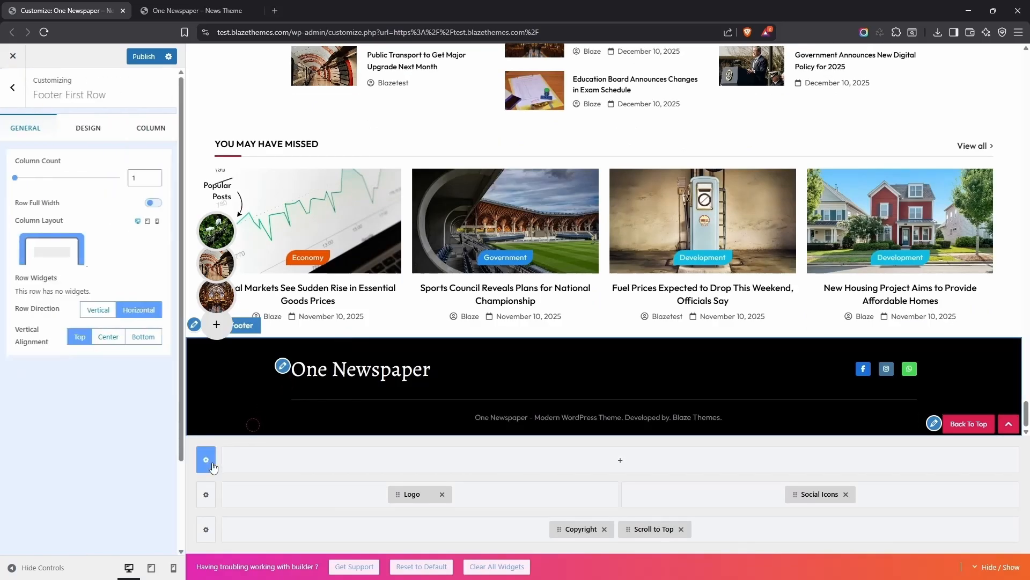
pyautogui.click(163, 177)
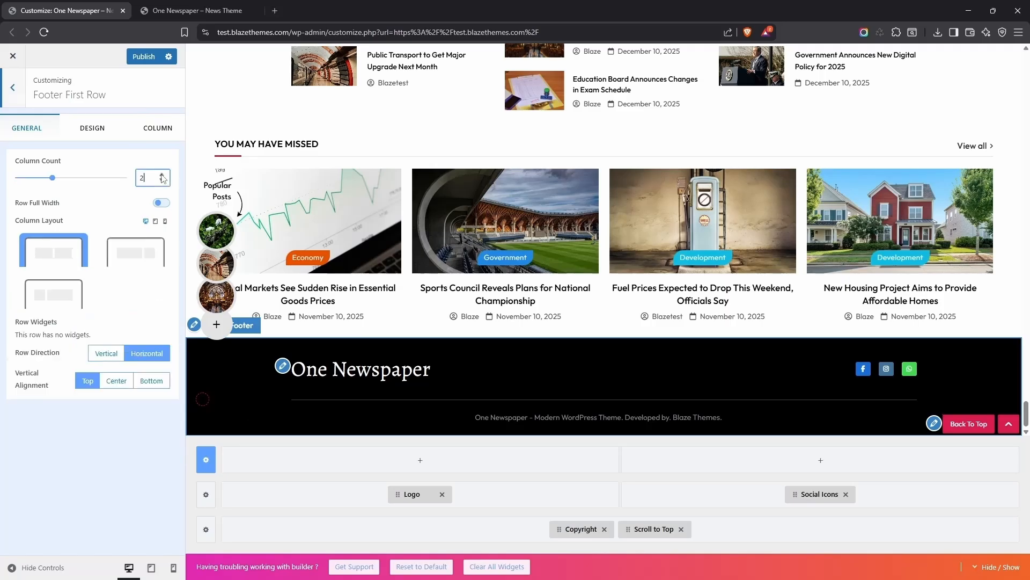
pyautogui.click(163, 176)
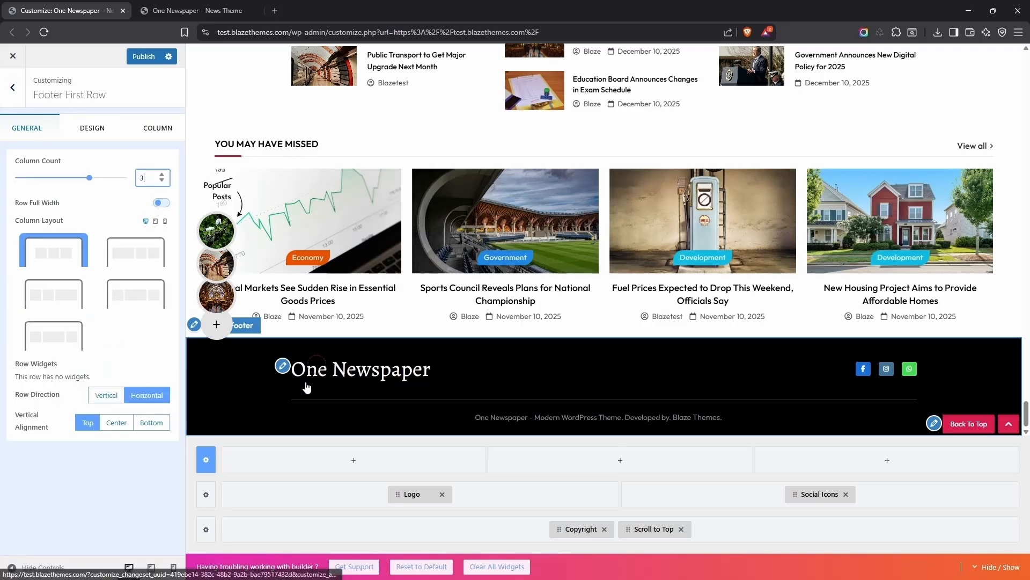
pyautogui.click(374, 468)
pyautogui.click(397, 511)
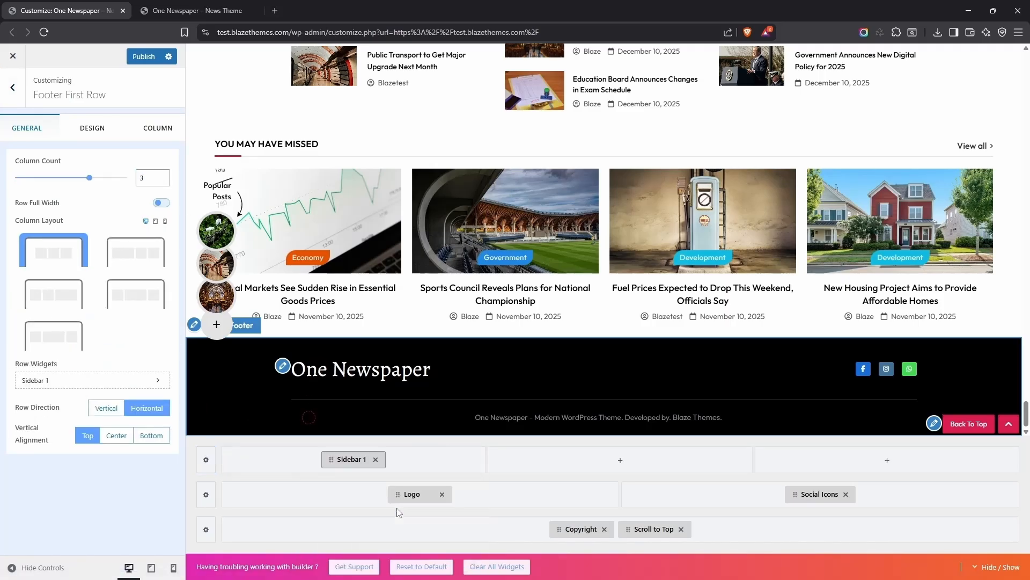
# - Add the One Newspaper : Author Info widget to the footer's Sidebar 1
pyautogui.click(345, 460)
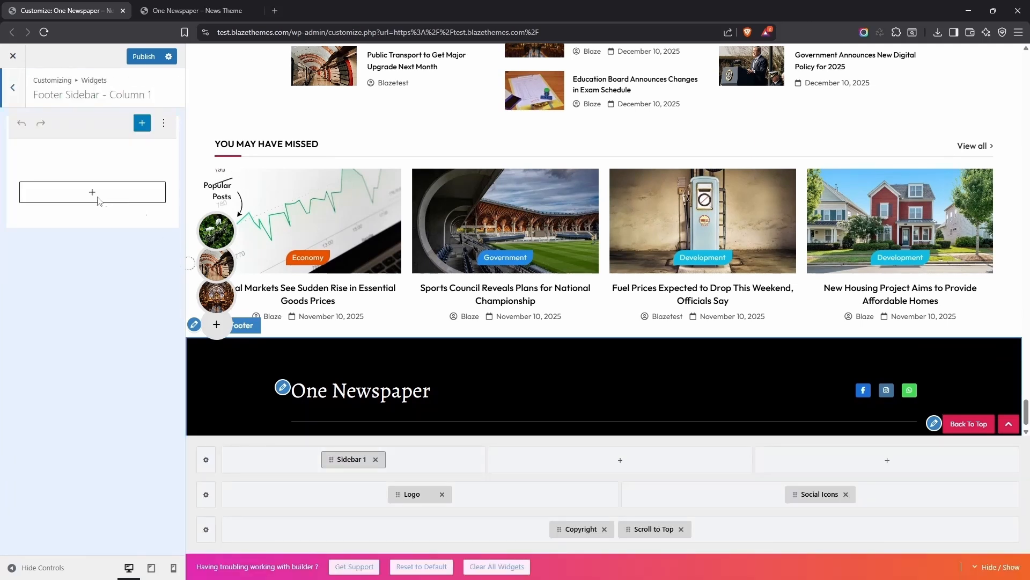
pyautogui.click(92, 192)
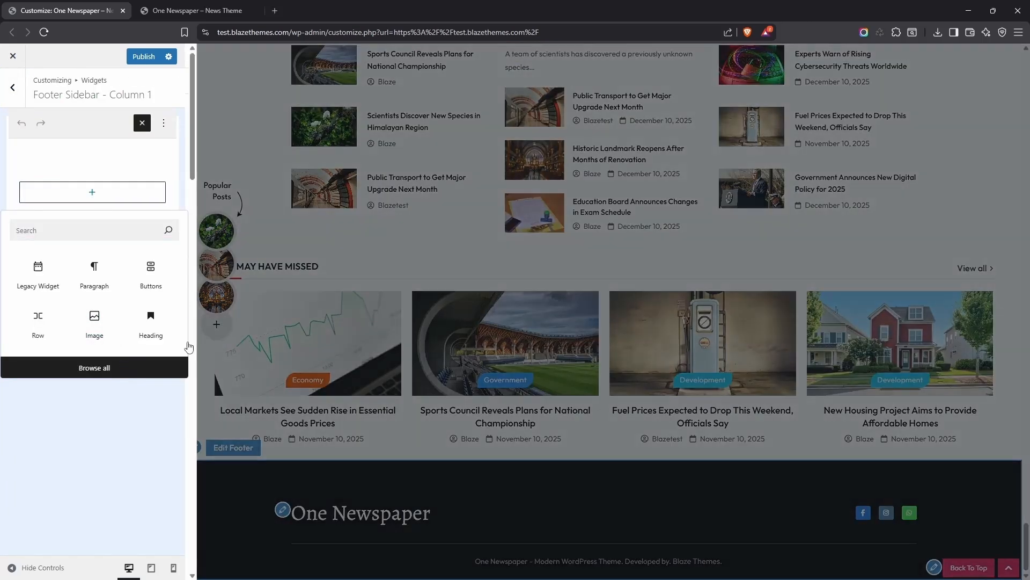
pyautogui.click(161, 368)
pyautogui.scroll(-15, 299, 327)
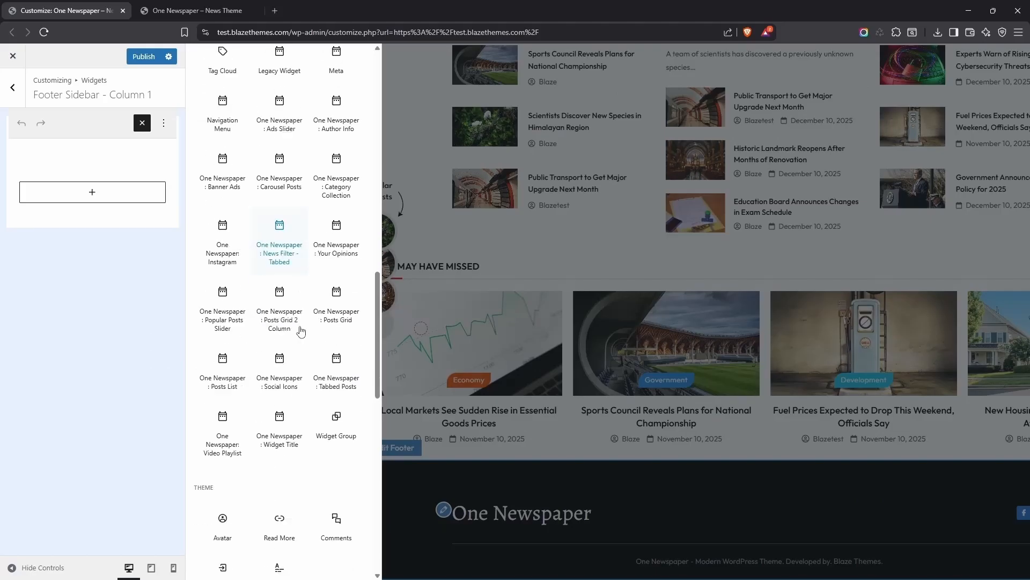
pyautogui.scroll(1, 301, 331)
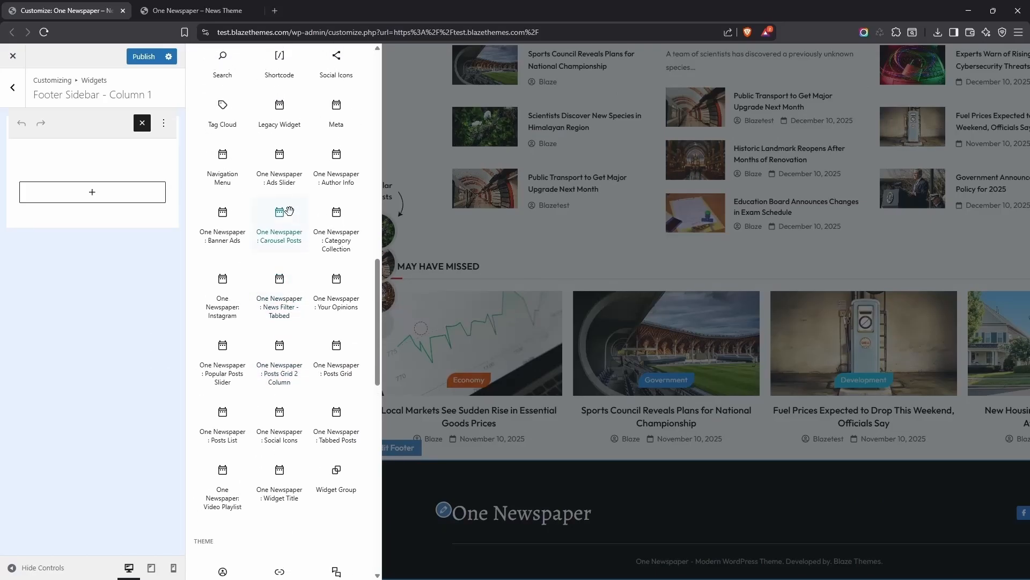
pyautogui.click(343, 177)
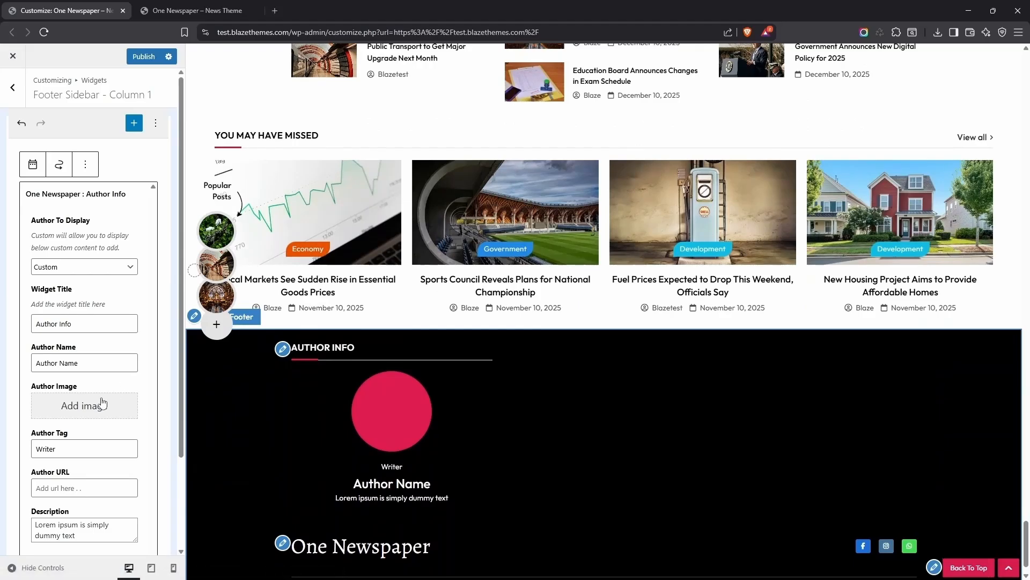
# - Set the Author Info widget's image to the red logo images.jpg from the media library
pyautogui.click(99, 406)
pyautogui.click(62, 194)
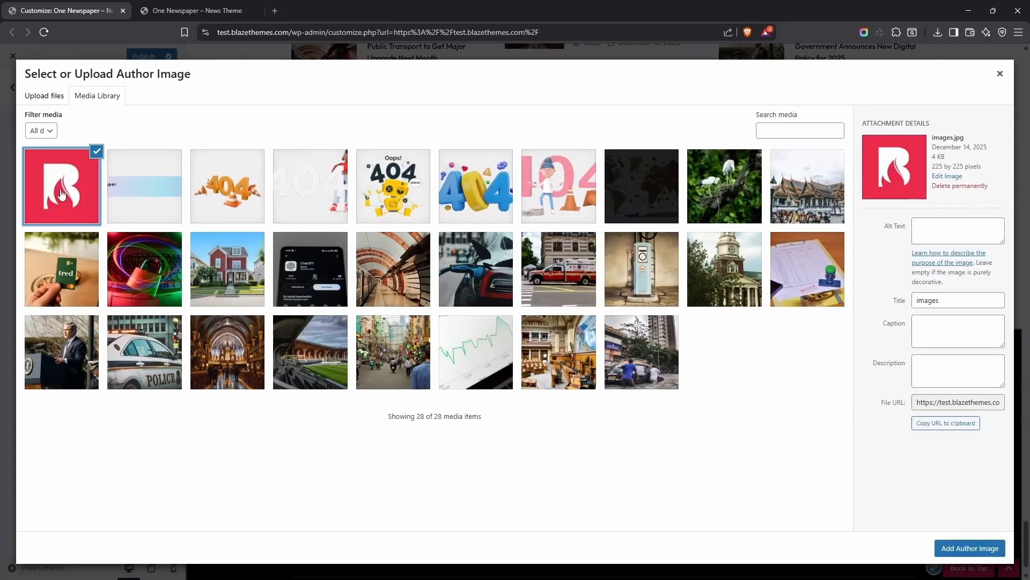
pyautogui.click(950, 546)
pyautogui.scroll(-1, 738, 478)
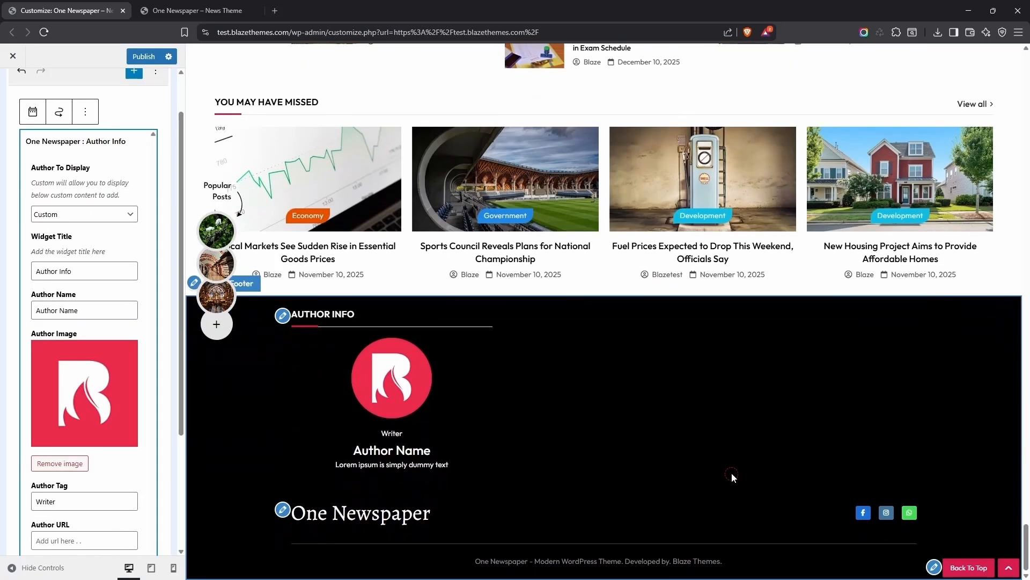
# - Place Sidebar 2 in the second column and Sidebar 3 in the third column of the footer's first row
pyautogui.click(260, 290)
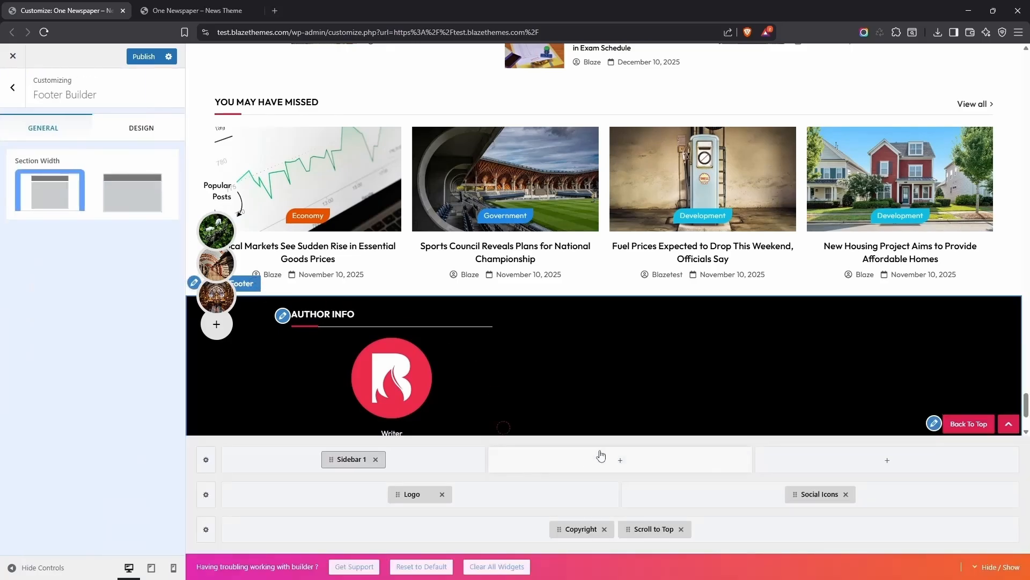
pyautogui.click(603, 457)
pyautogui.click(670, 511)
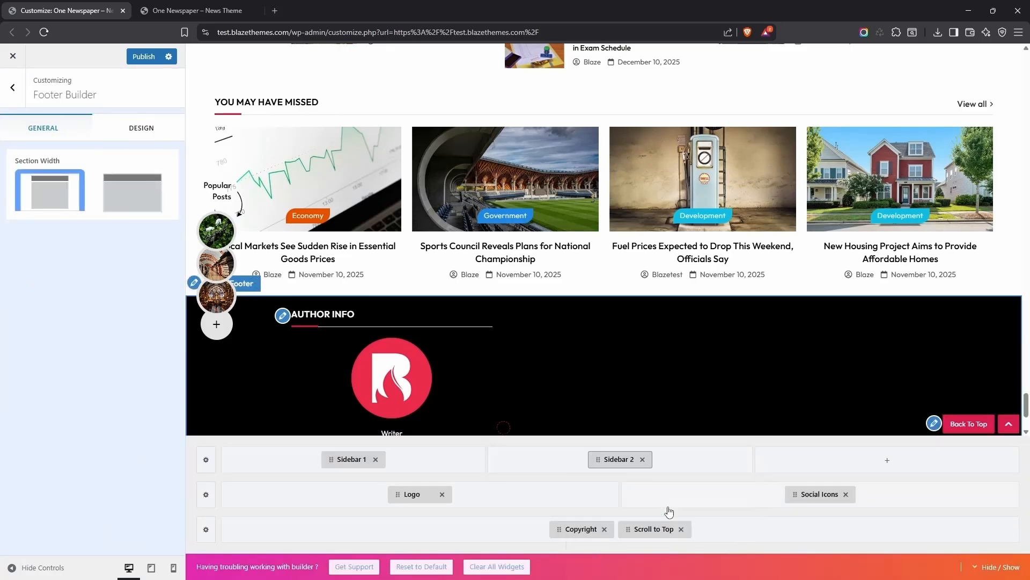
pyautogui.click(867, 461)
pyautogui.click(932, 507)
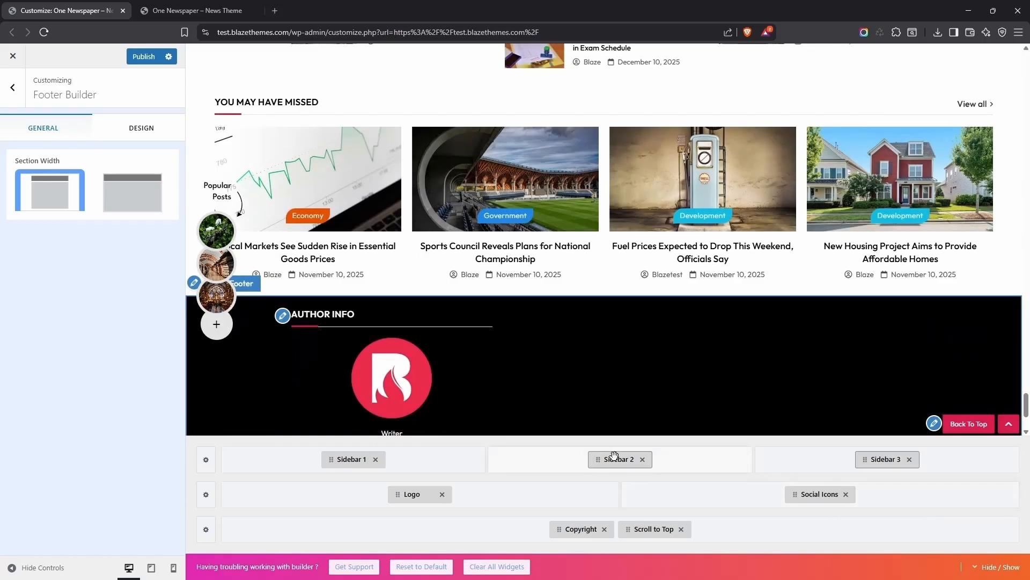
# - Find the One Newspaper : Widget Title widget with the search "widget title" and add it to the footer's Sidebar 2
pyautogui.click(609, 458)
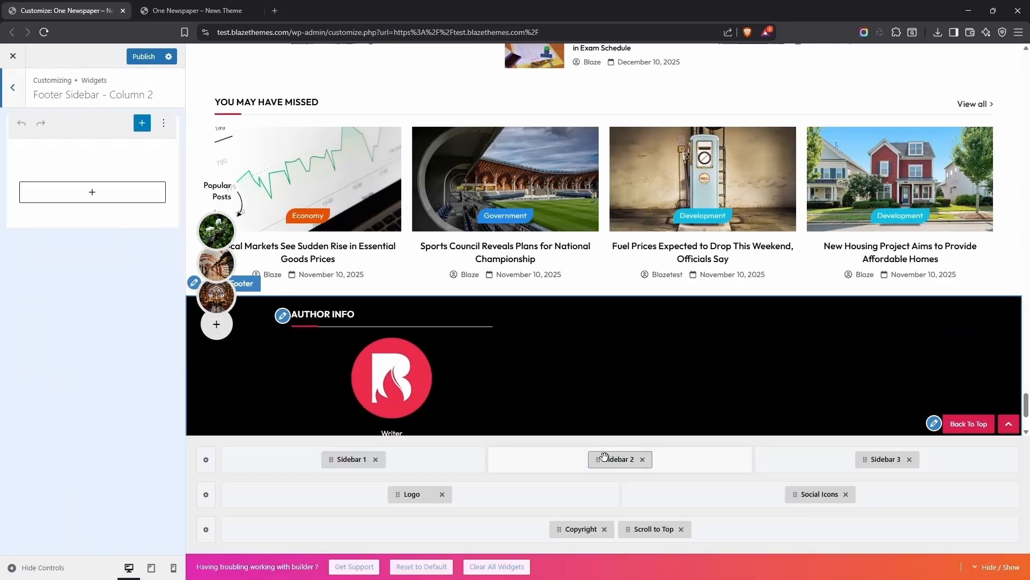
pyautogui.click(79, 195)
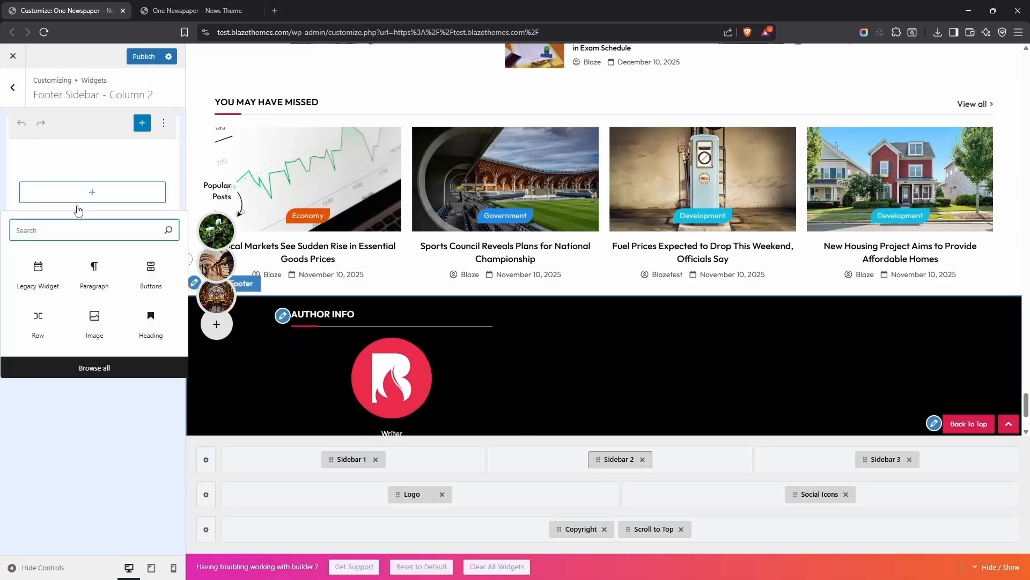
pyautogui.write('widget')
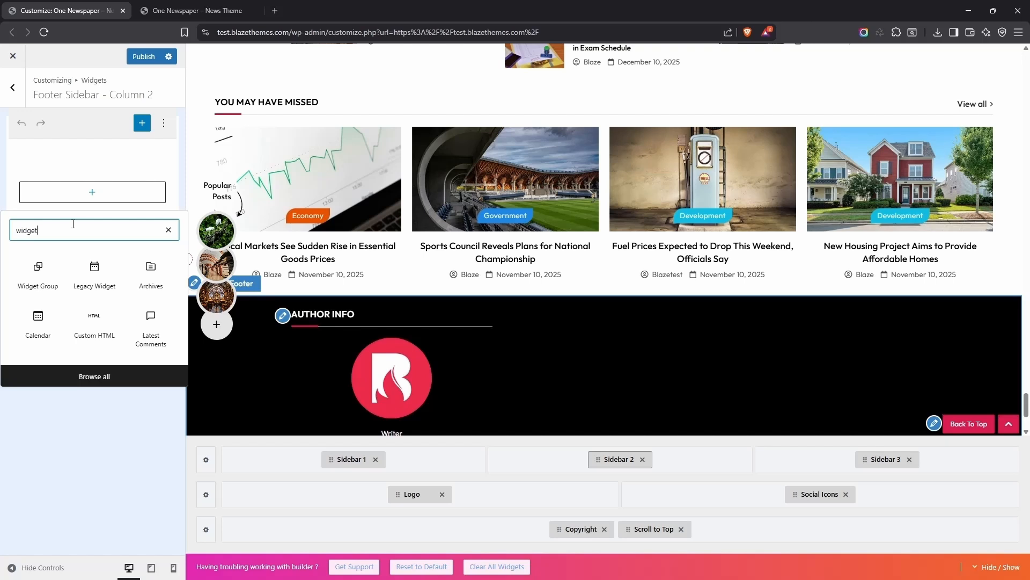
pyautogui.write(' title')
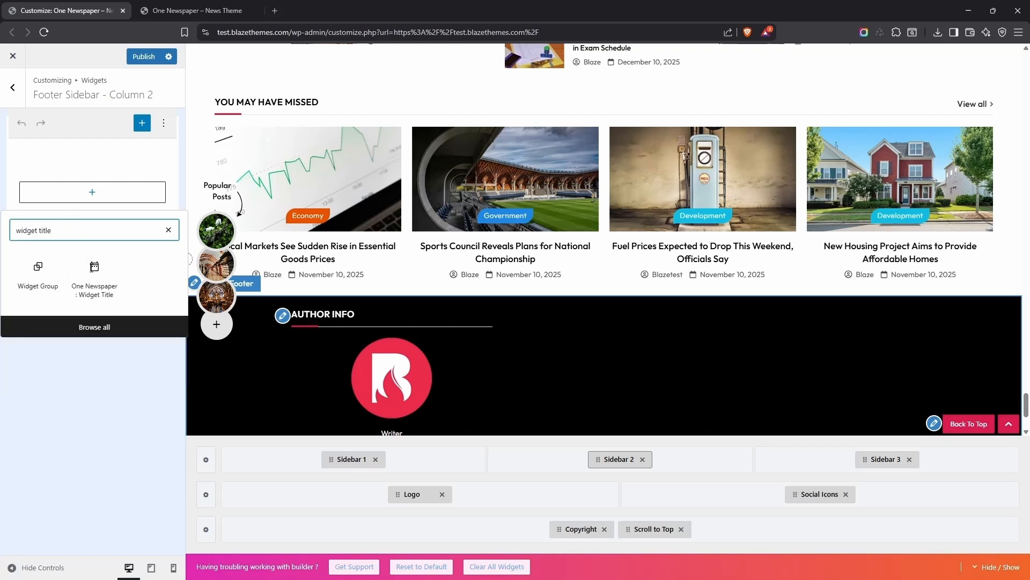
pyautogui.click(94, 268)
# - Add a Categories List block below the Latest News widget title in the footer's Sidebar 2
pyautogui.click(90, 383)
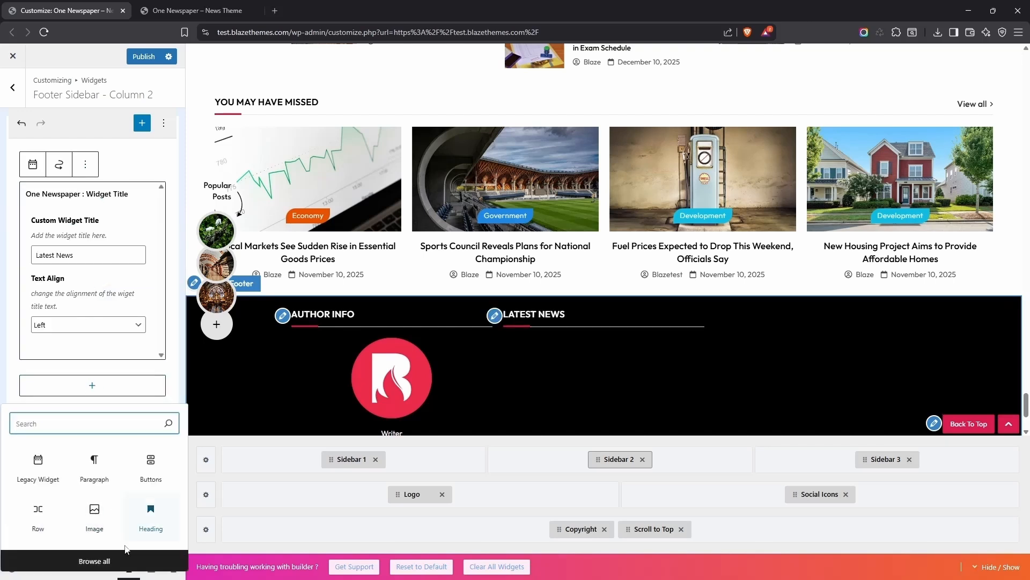
pyautogui.click(126, 559)
pyautogui.scroll(-5, 260, 261)
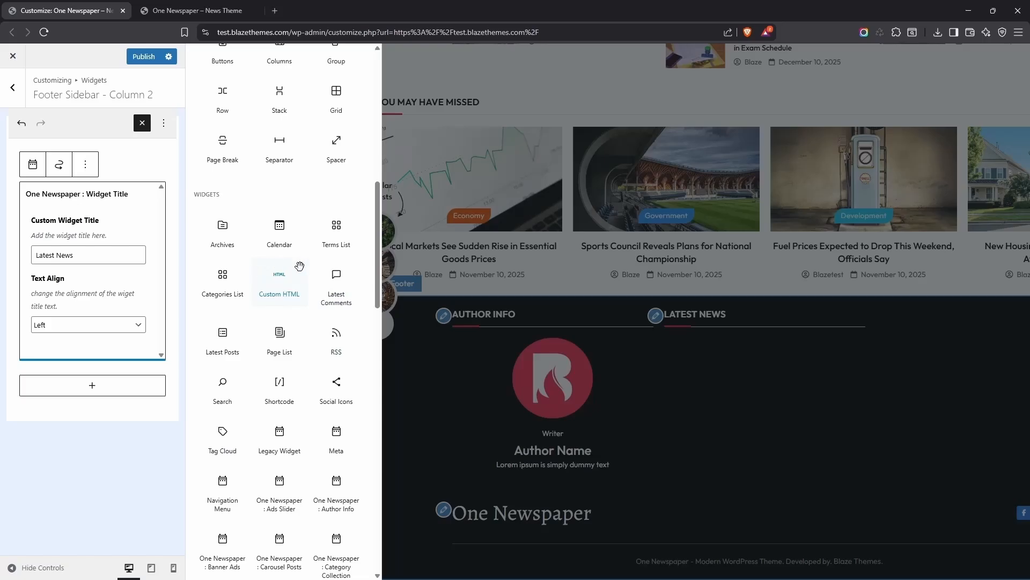
pyautogui.click(224, 278)
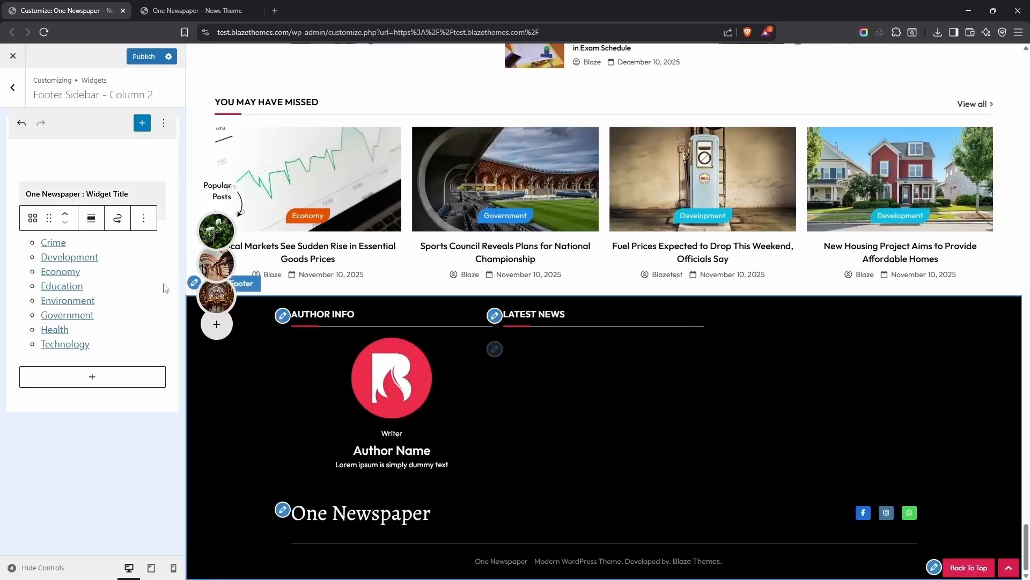
pyautogui.scroll(-2, 372, 304)
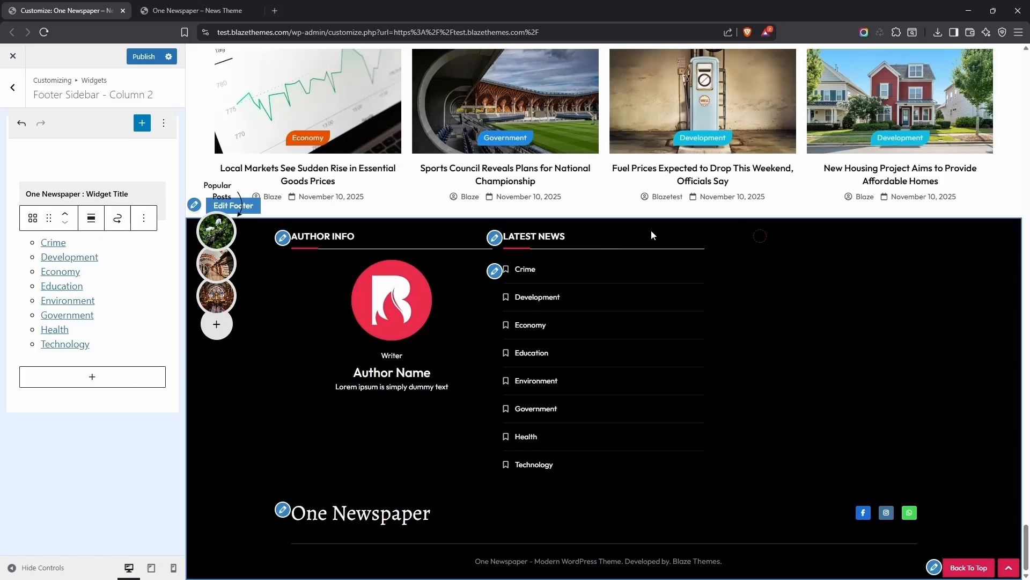
# - Open the footer builder's Sidebar 3 and add the One Newspaper : Posts List widget to it
pyautogui.click(253, 206)
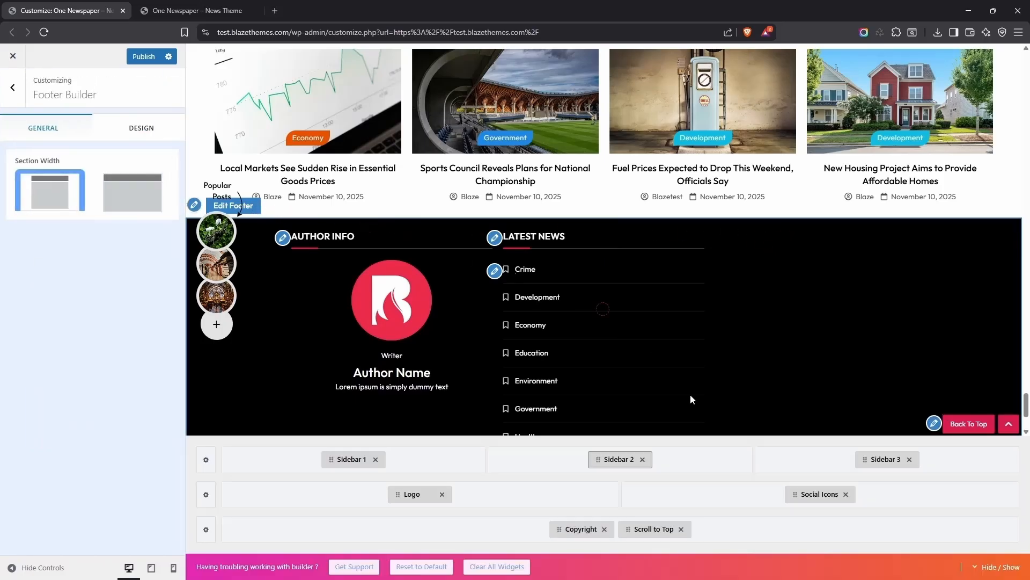
pyautogui.click(878, 458)
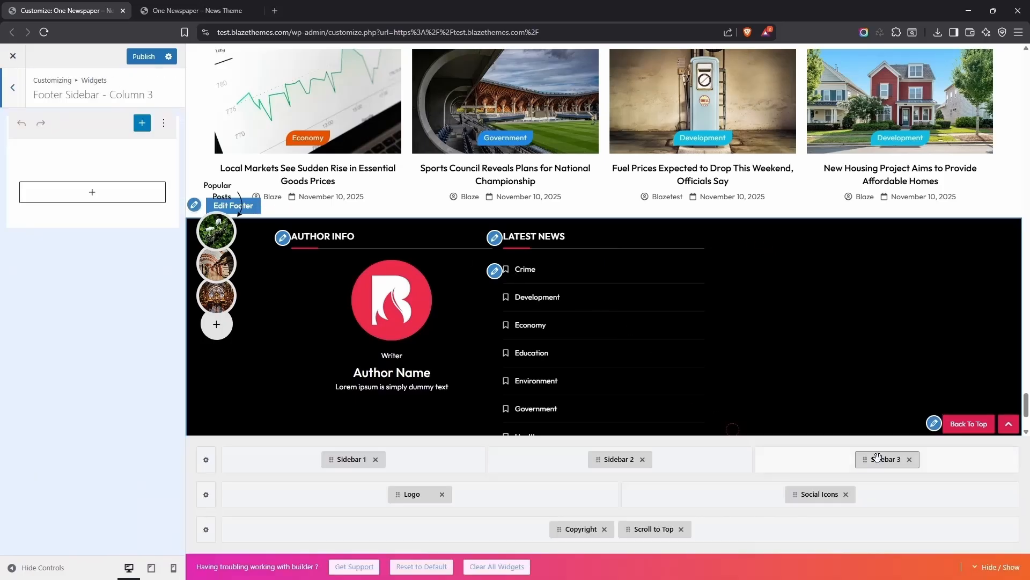
pyautogui.click(111, 203)
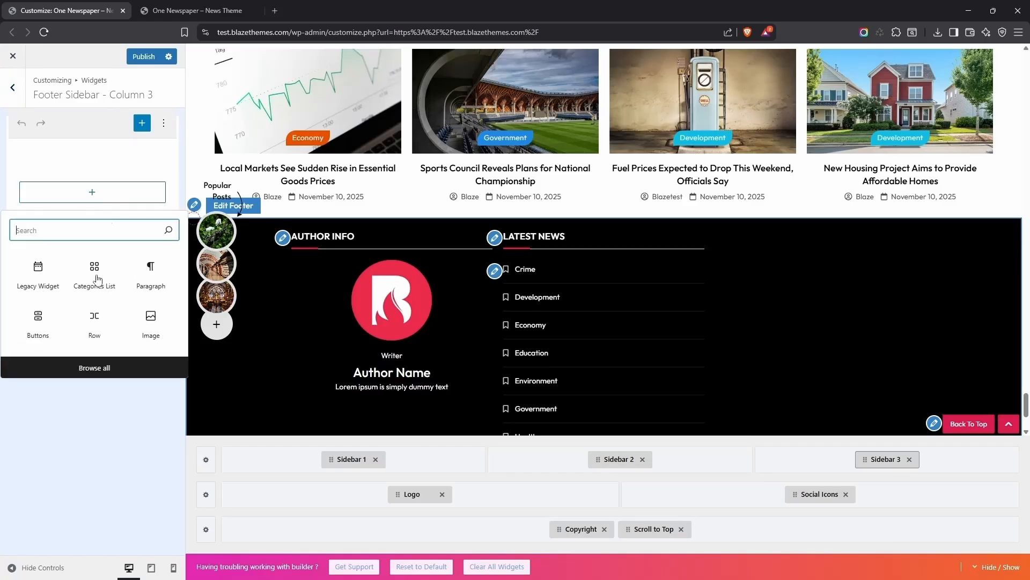
pyautogui.click(94, 368)
pyautogui.scroll(-5, 295, 324)
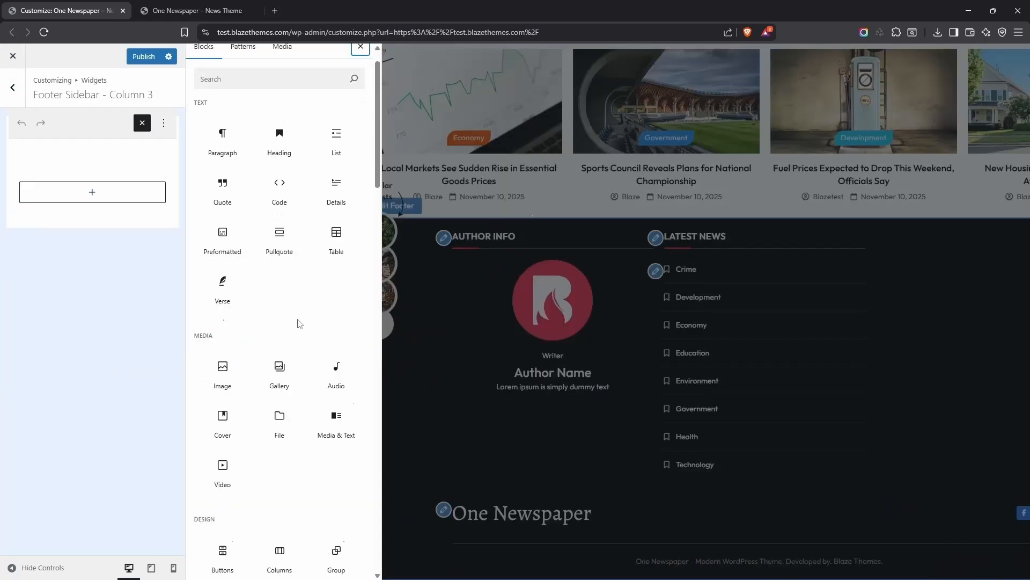
pyautogui.scroll(-15, 299, 323)
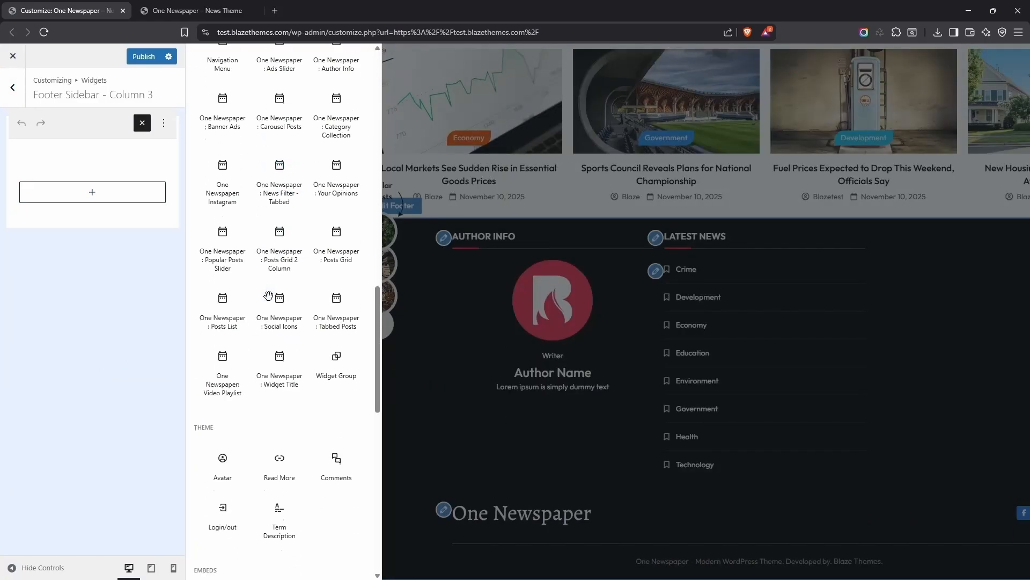
pyautogui.click(222, 317)
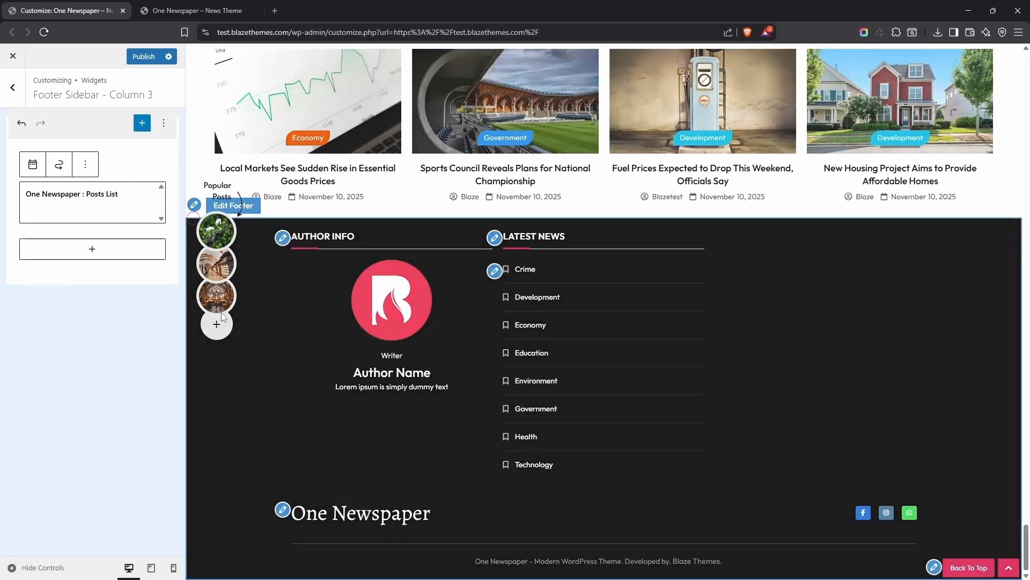
# - Set the Trending News posts list to Layout One without the load more button, and publish the changes
pyautogui.scroll(-2, 126, 343)
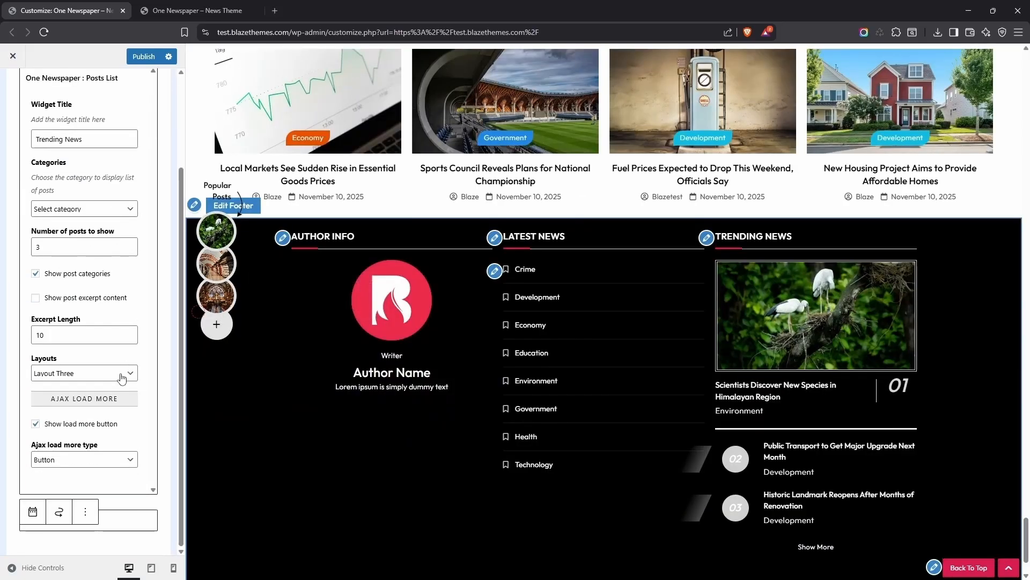
pyautogui.click(78, 374)
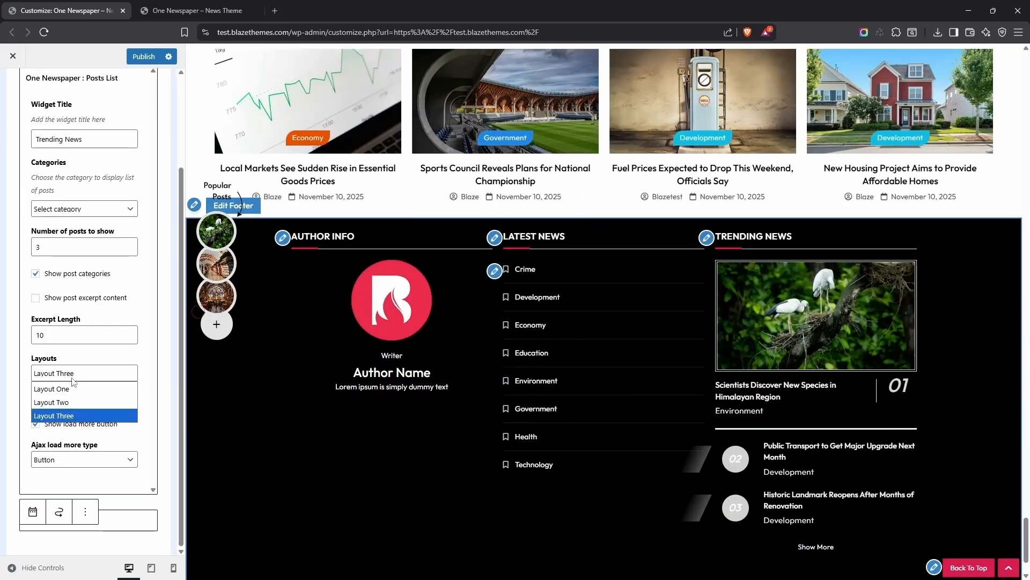
pyautogui.click(73, 389)
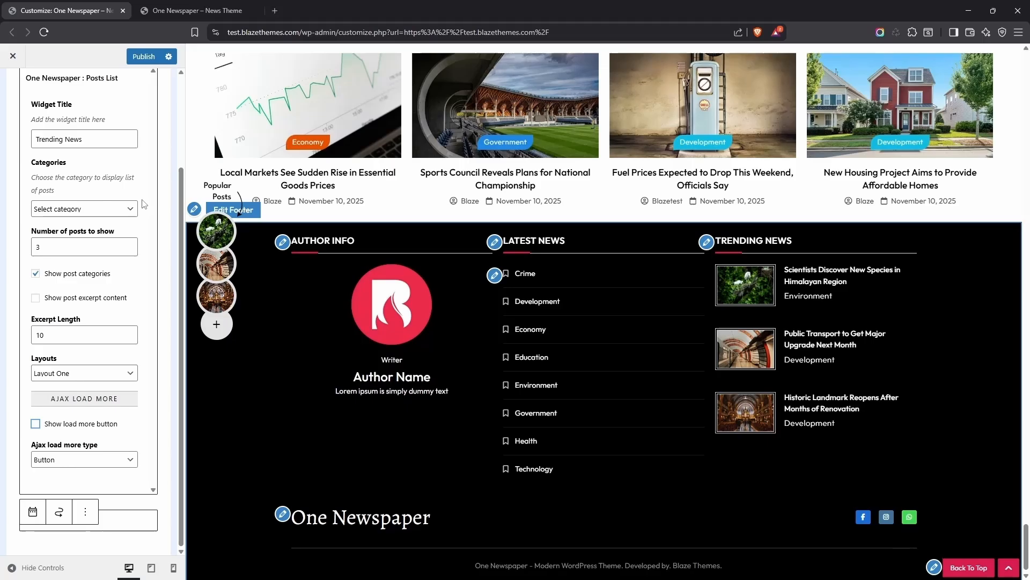
pyautogui.click(140, 60)
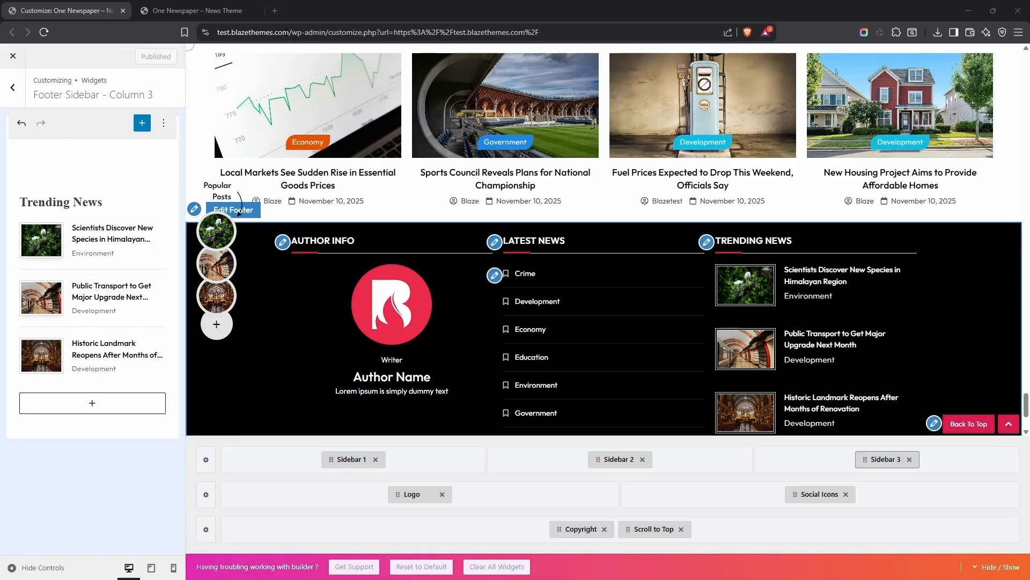
# - View the published homepage in a new tab and load more posts in the sidebar's Trending News list
pyautogui.moveTo(216, 39); pyautogui.dragTo(270, 11)
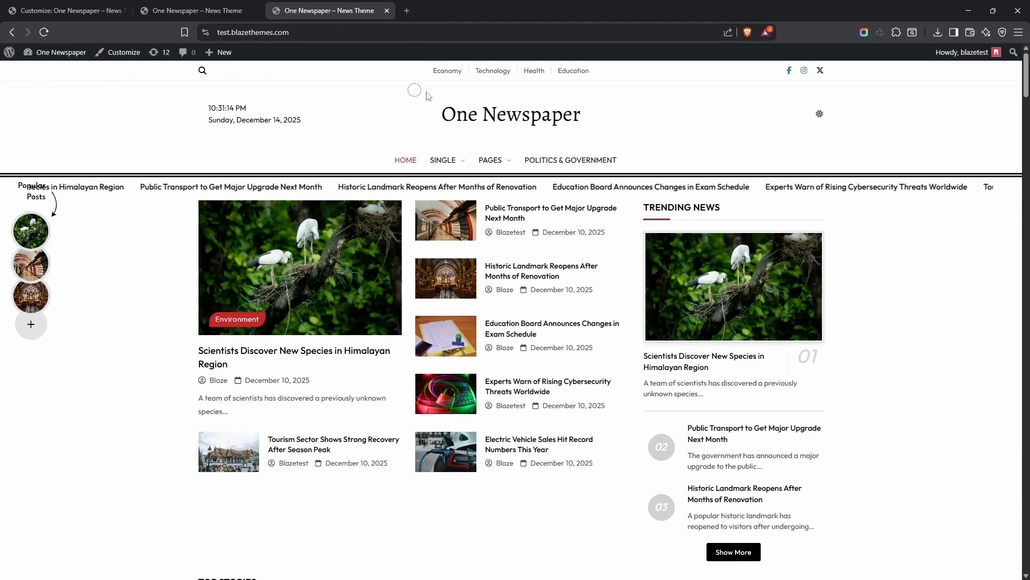
pyautogui.scroll(-1, 530, 215)
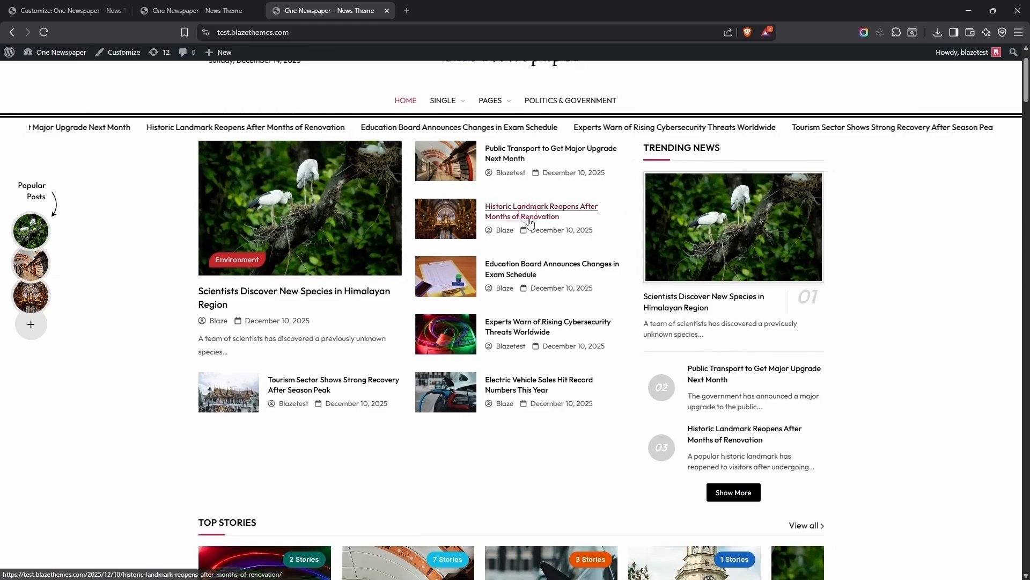
pyautogui.scroll(-1, 530, 220)
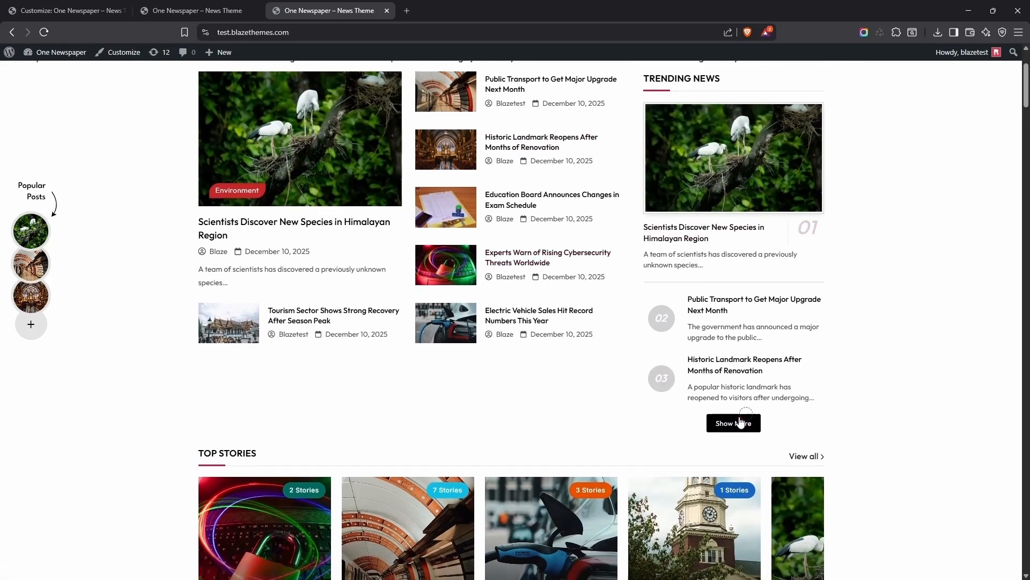
pyautogui.click(740, 423)
pyautogui.scroll(-1, 696, 338)
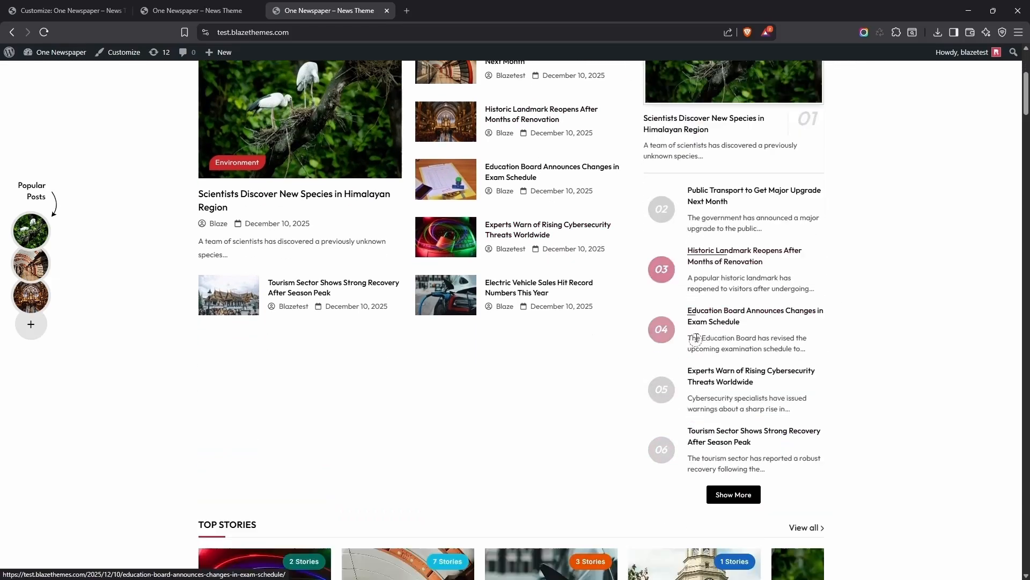
pyautogui.scroll(-3, 696, 338)
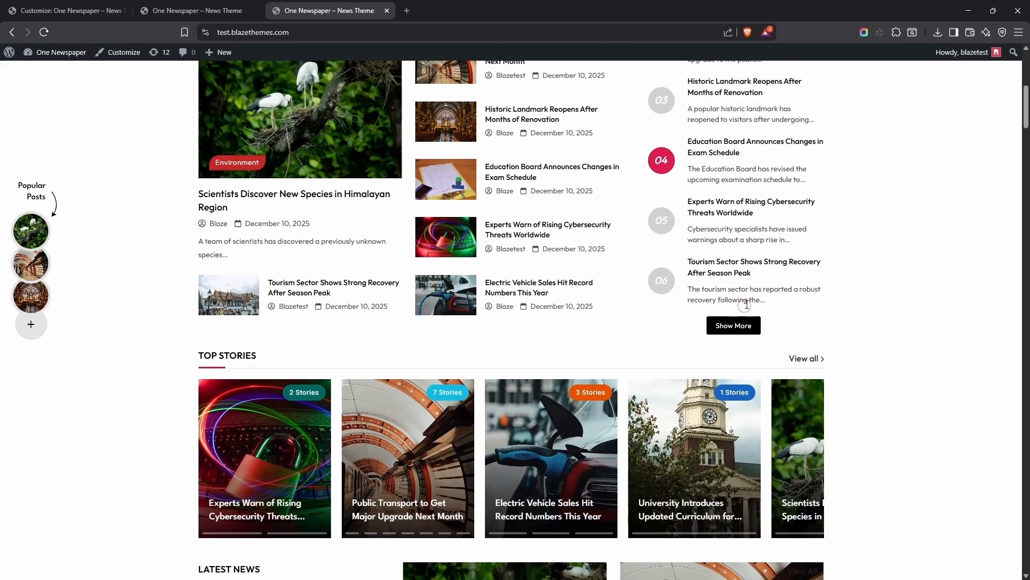
# - Open the Environment story in the Top Stories carousel, advance to its second slide, and close the story viewer
pyautogui.scroll(-3, 746, 304)
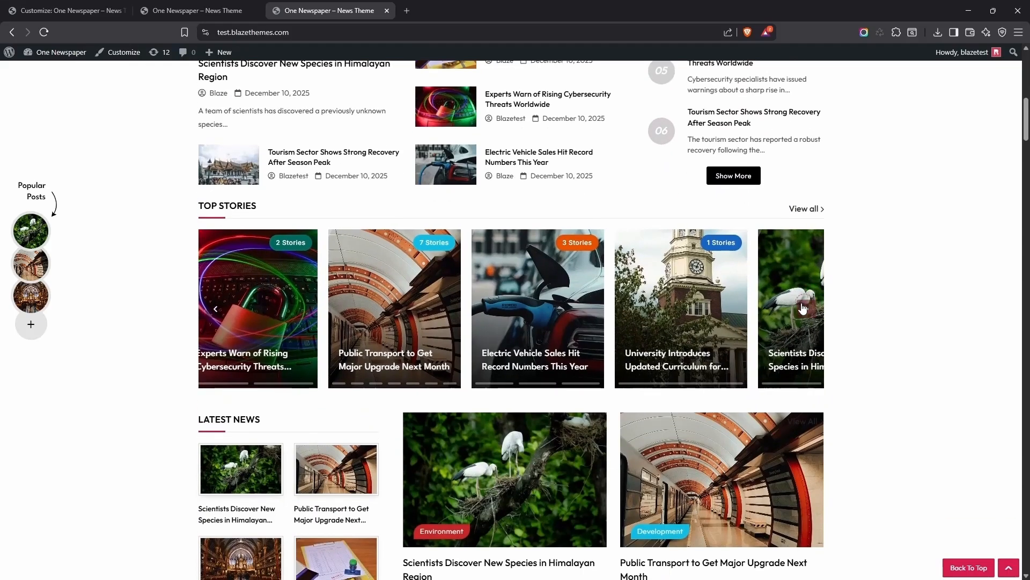
pyautogui.scroll(-3, 806, 310)
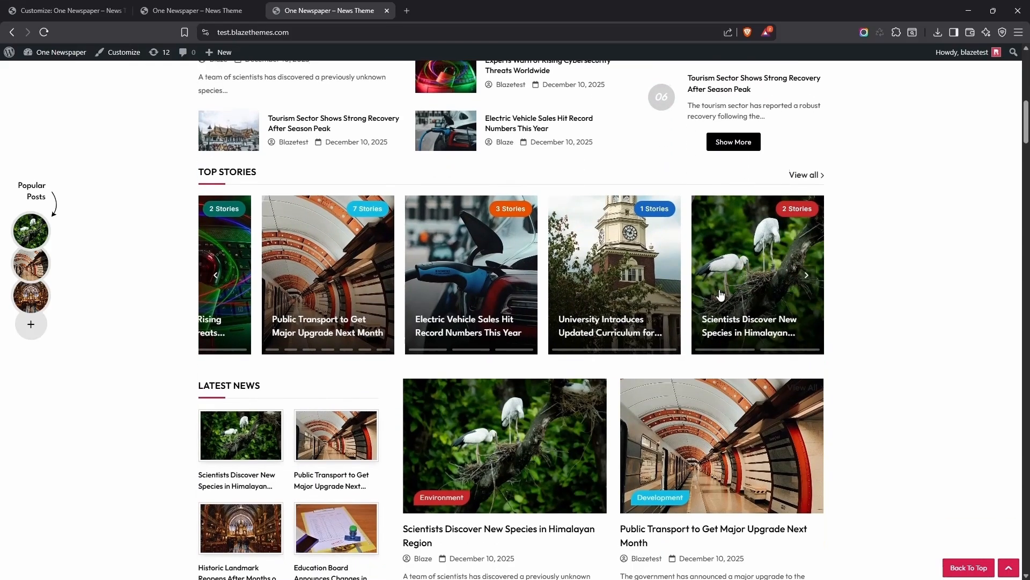
pyautogui.click(730, 266)
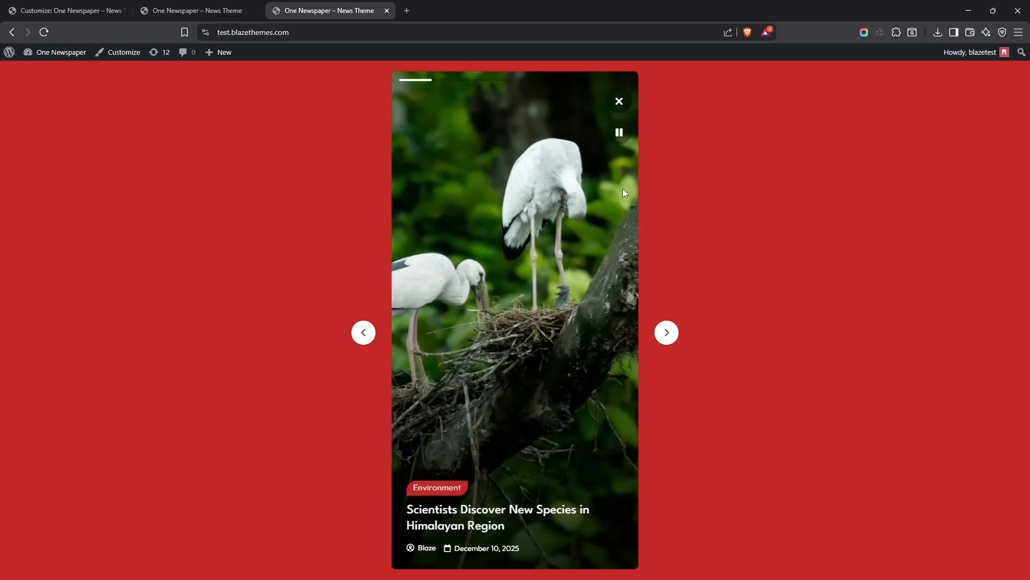
pyautogui.click(624, 311)
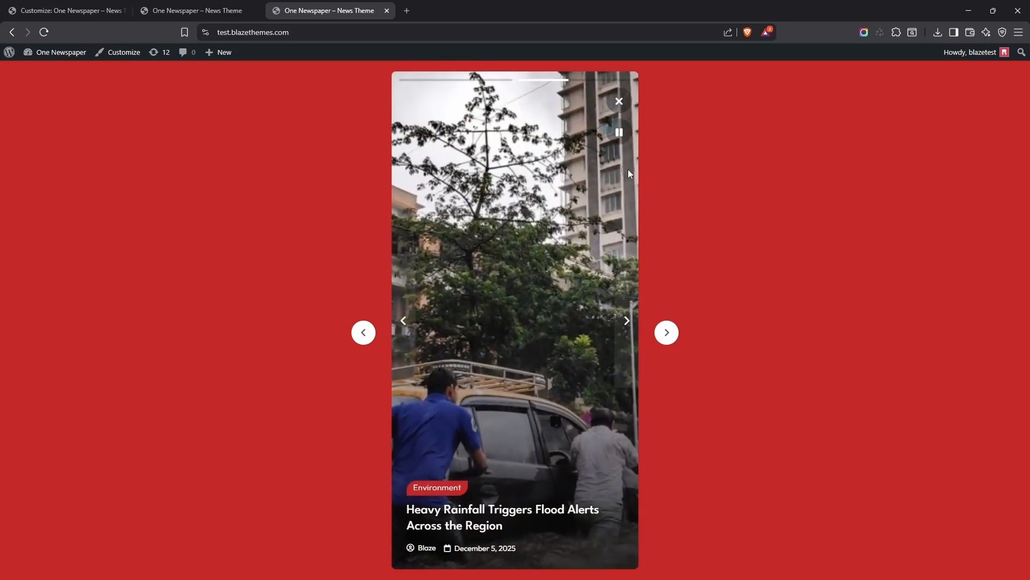
pyautogui.click(619, 101)
# - Filter the Latest Posts section by Government and by Development, and switch it back to All
pyautogui.scroll(-6, 849, 244)
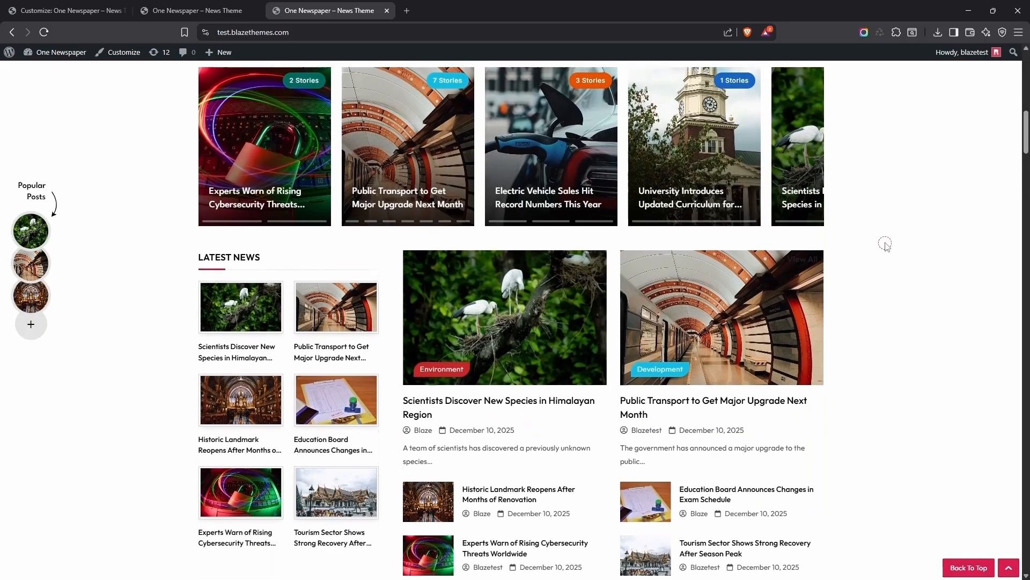
pyautogui.scroll(-3, 848, 250)
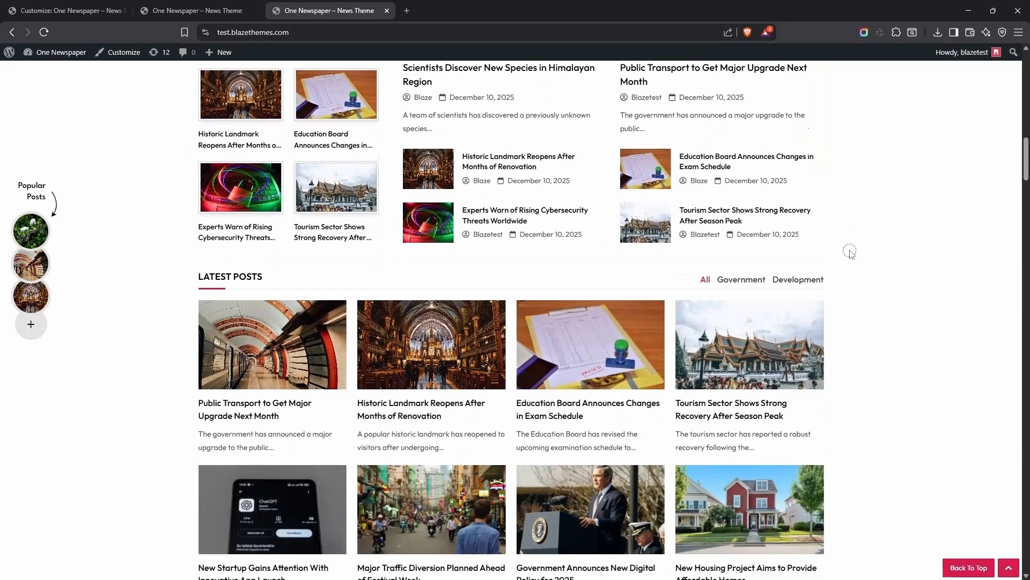
pyautogui.click(744, 223)
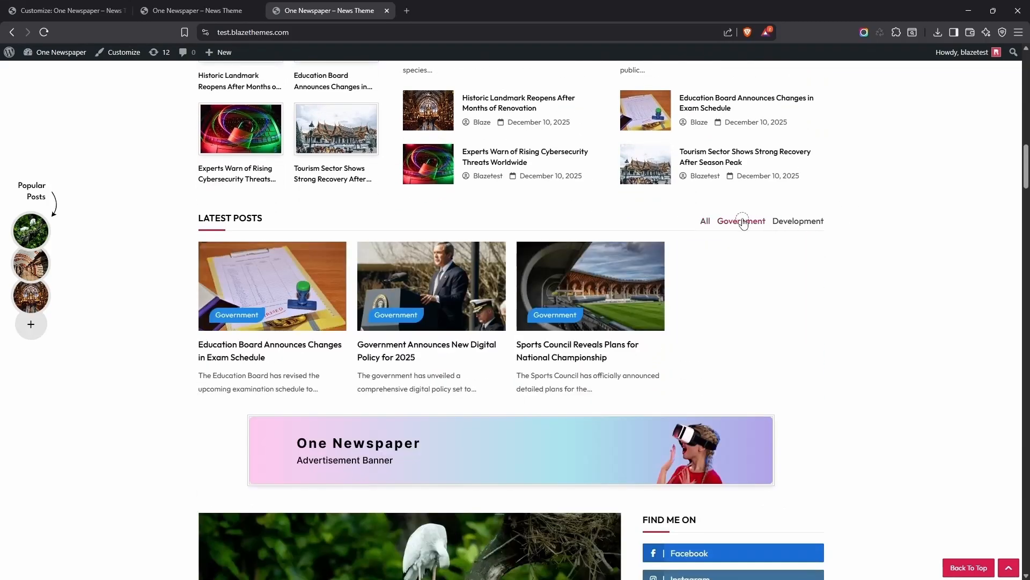
pyautogui.click(790, 222)
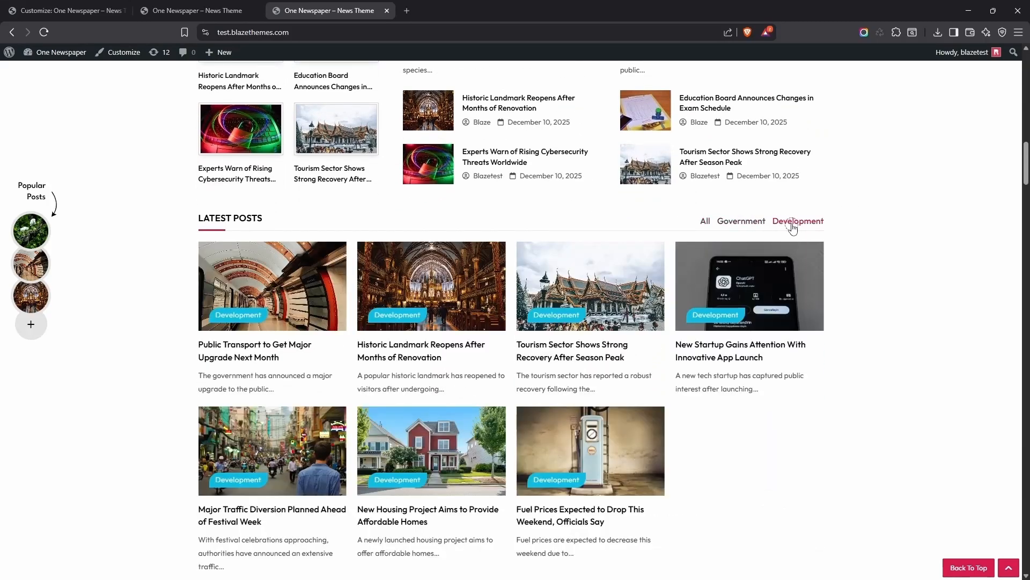
pyautogui.click(706, 221)
# - Review the rest of the homepage down to the three-column footer and return to the top with Back To Top
pyautogui.scroll(-12, 875, 249)
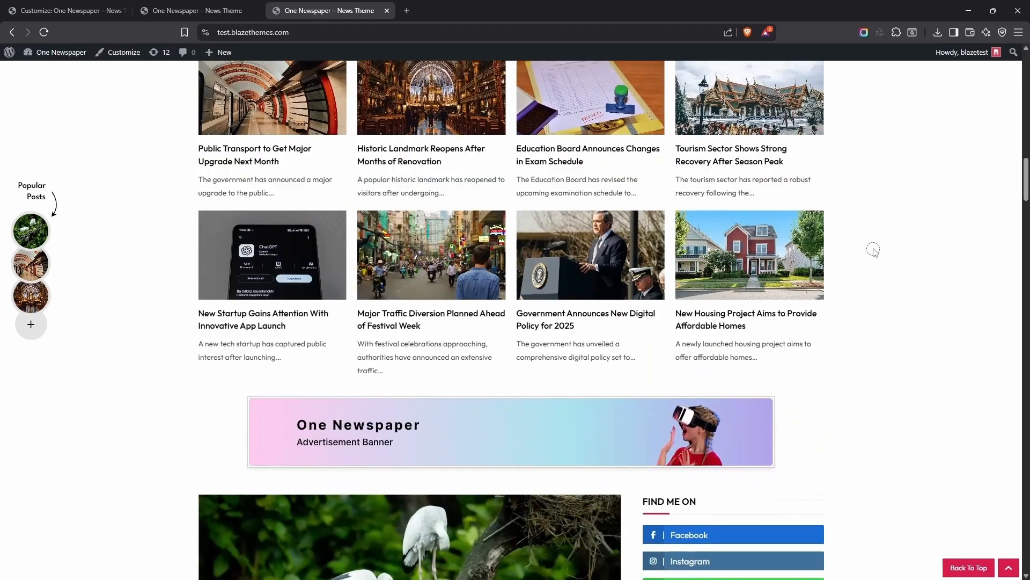
pyautogui.scroll(-20, 901, 250)
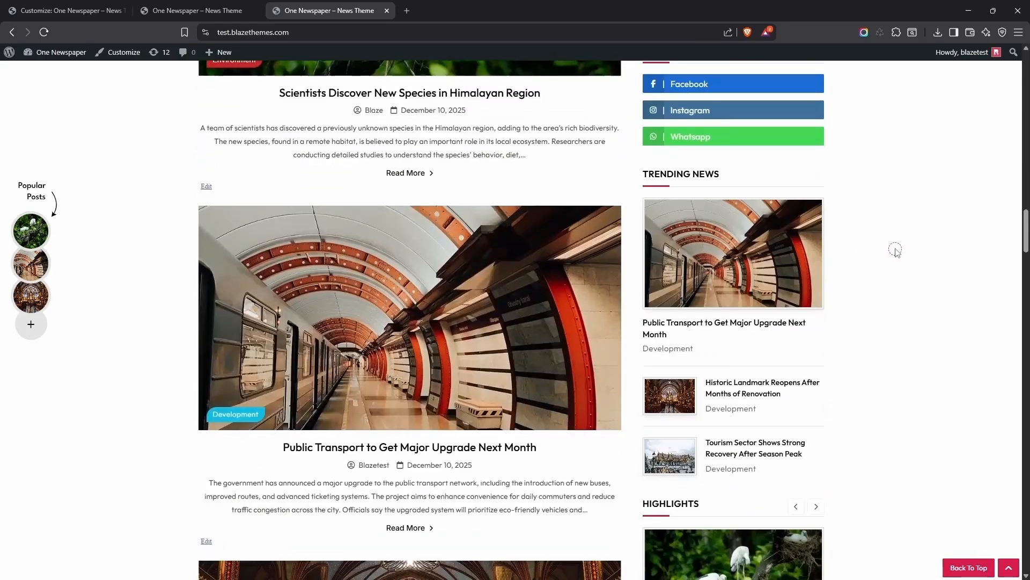
pyautogui.scroll(-20, 894, 251)
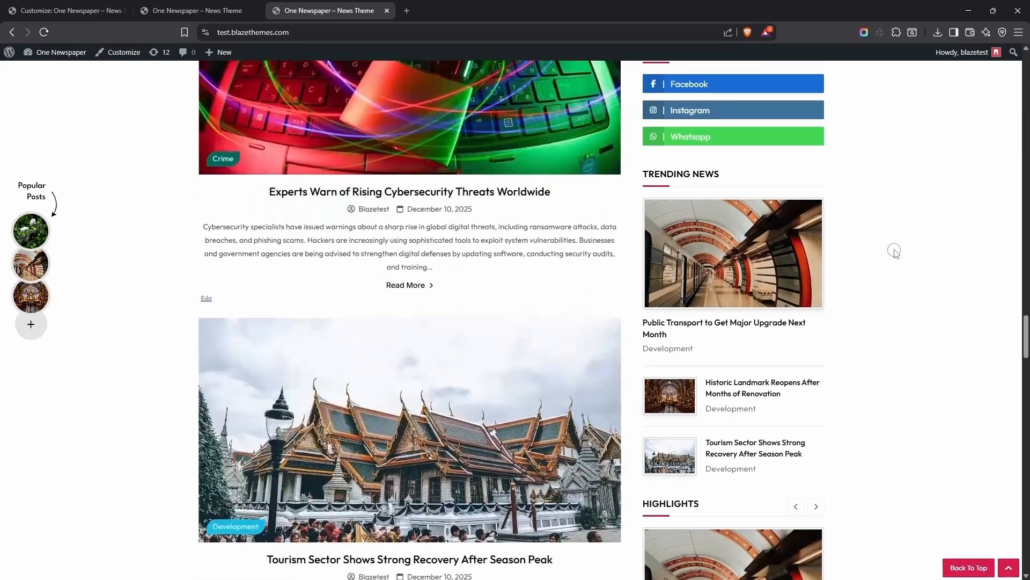
pyautogui.scroll(-20, 894, 250)
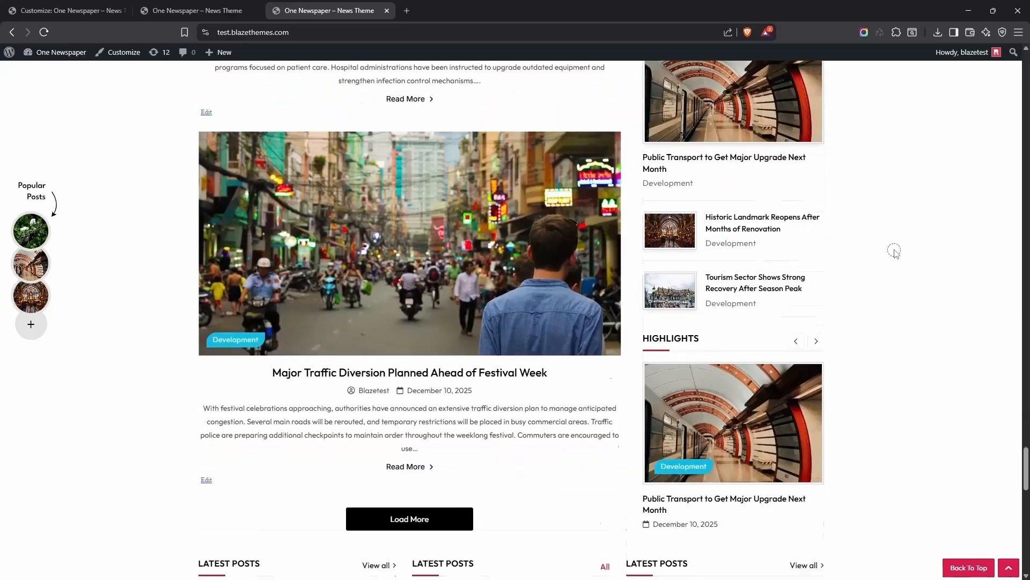
pyautogui.scroll(-7, 894, 250)
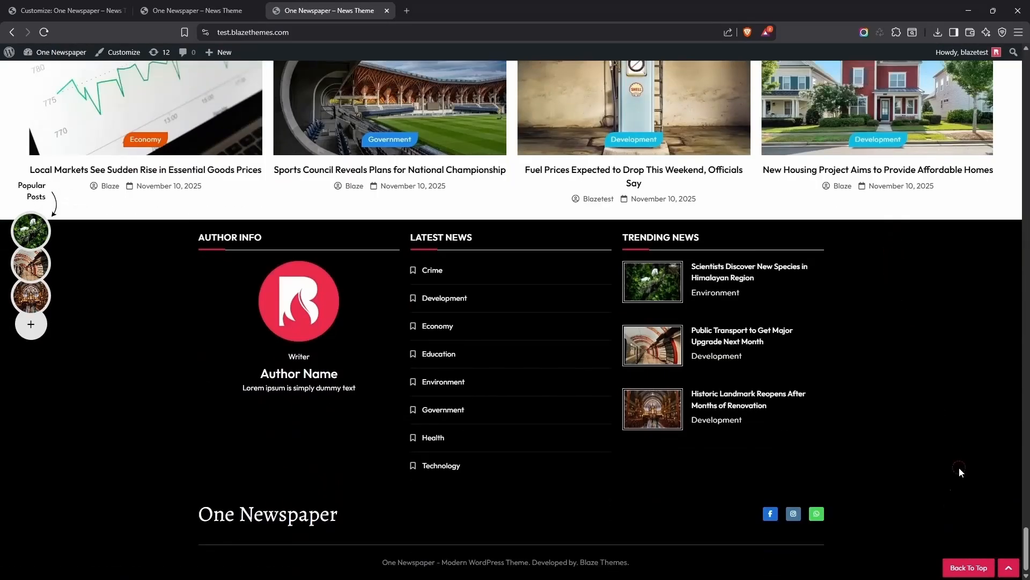
pyautogui.click(973, 567)
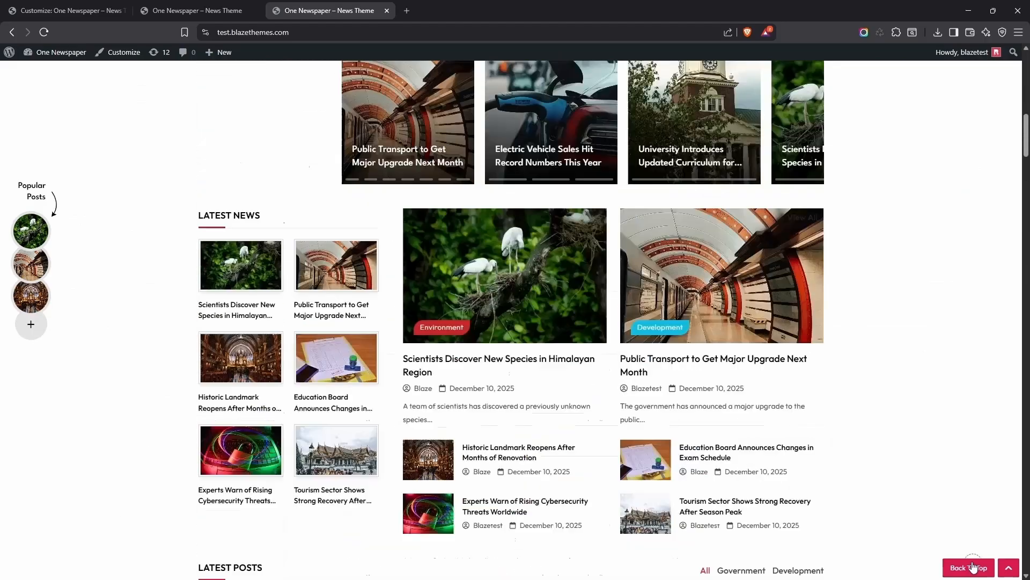